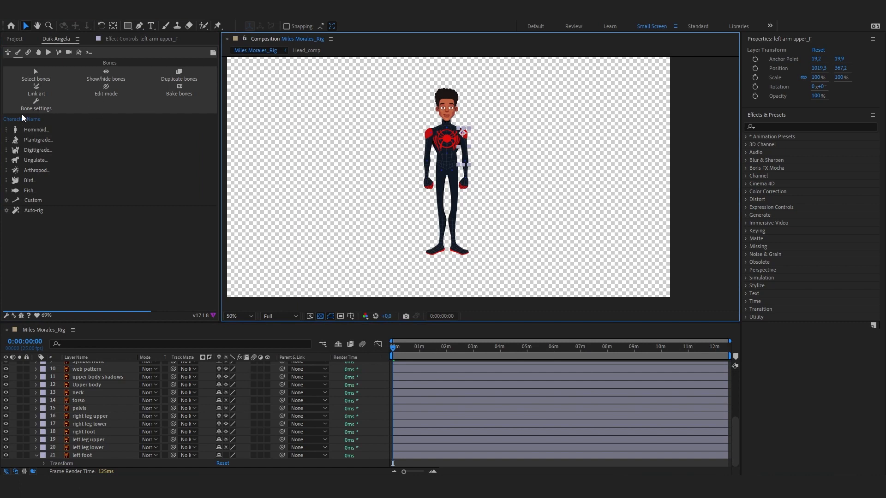
Add a right-side Duik arm armature without a shoulder, based on the right arm upper_F, right arm lower_F and right fist_F layers.
scroll(459, 158, up, 2)
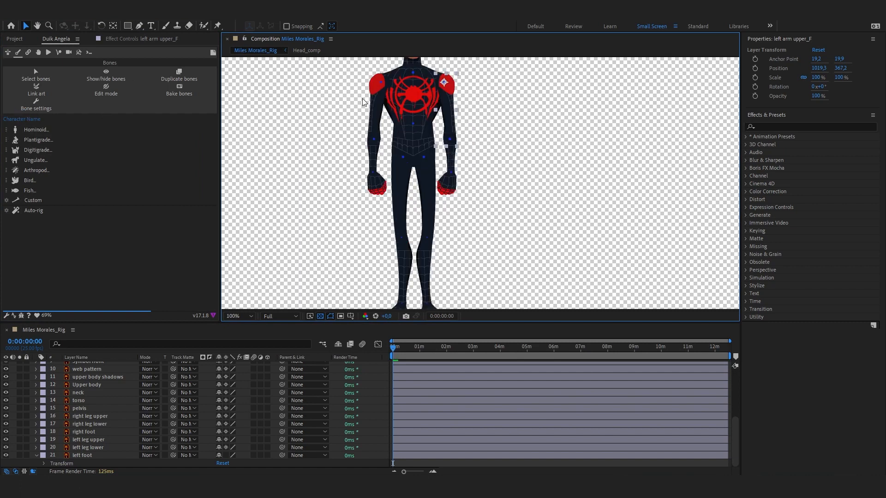
click(376, 107)
shift+click(372, 151)
shift+click(377, 191)
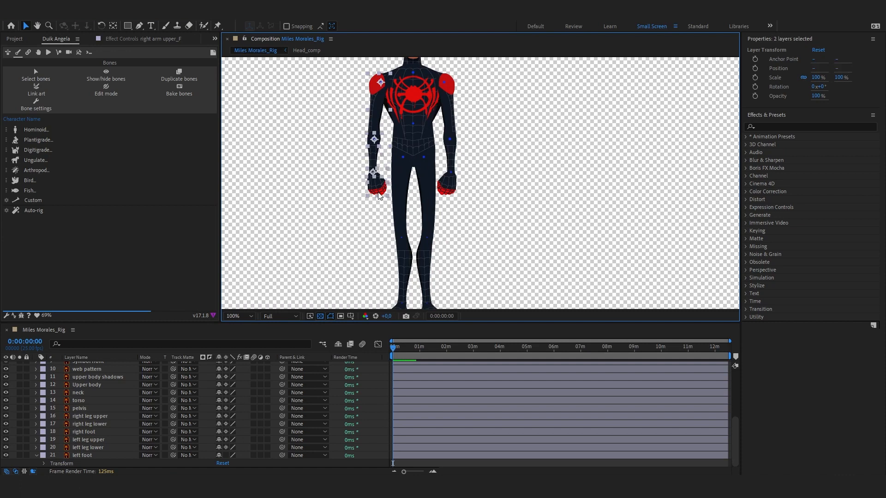
click(15, 134)
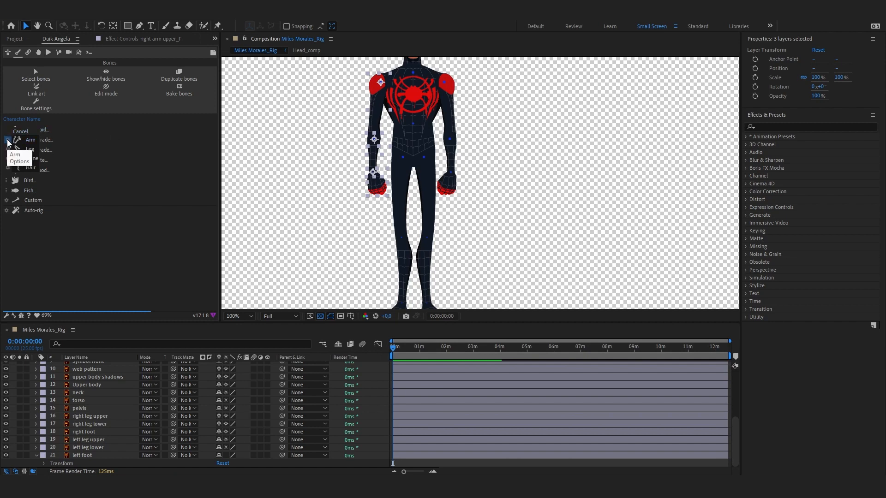
click(109, 242)
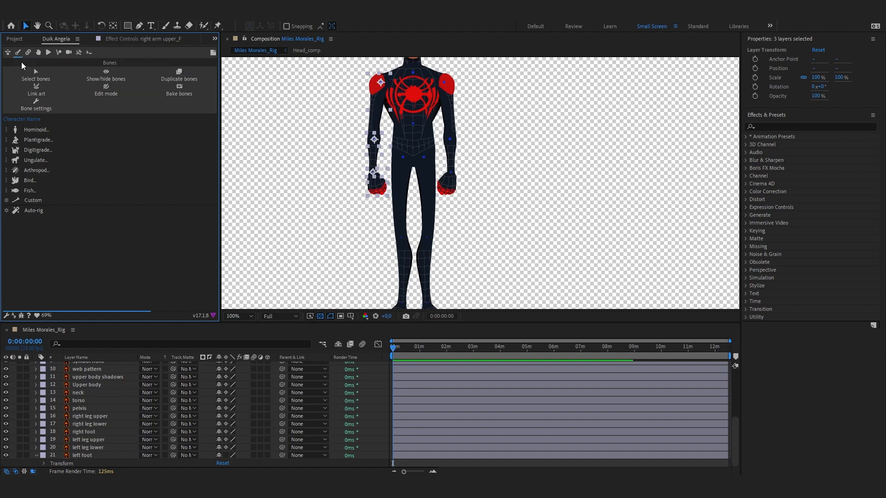
click(7, 134)
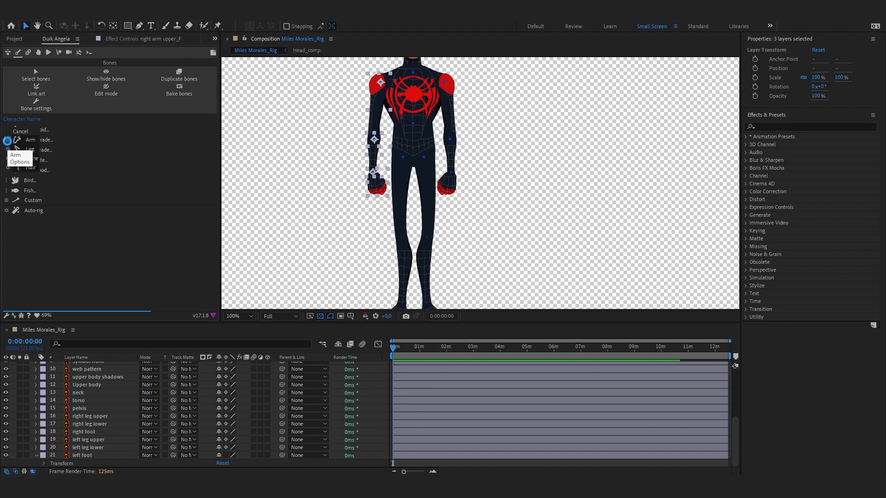
click(26, 139)
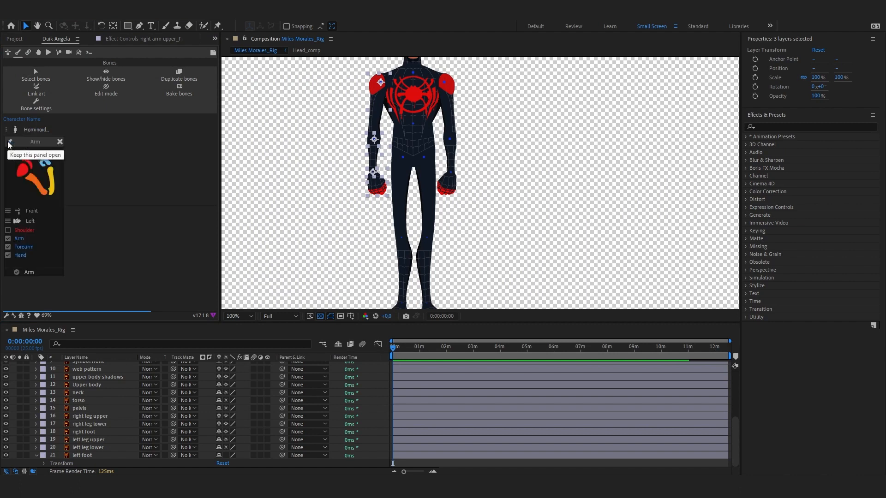
click(33, 211)
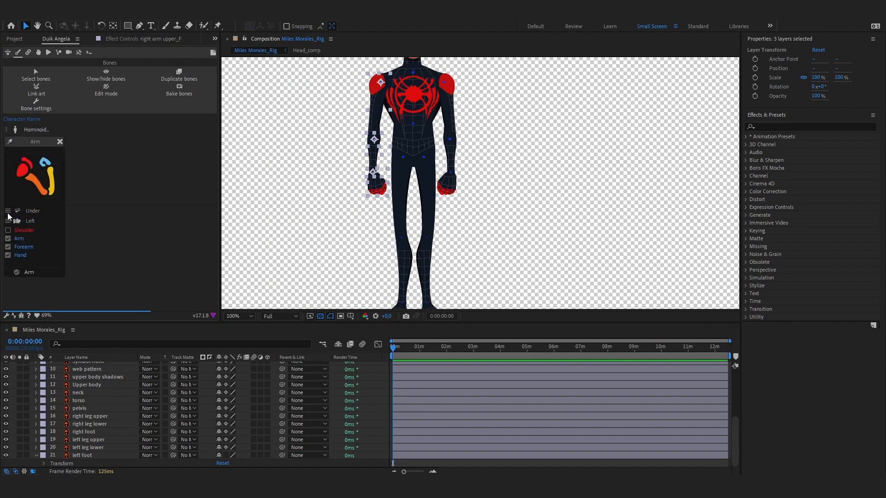
click(37, 211)
click(29, 222)
click(21, 272)
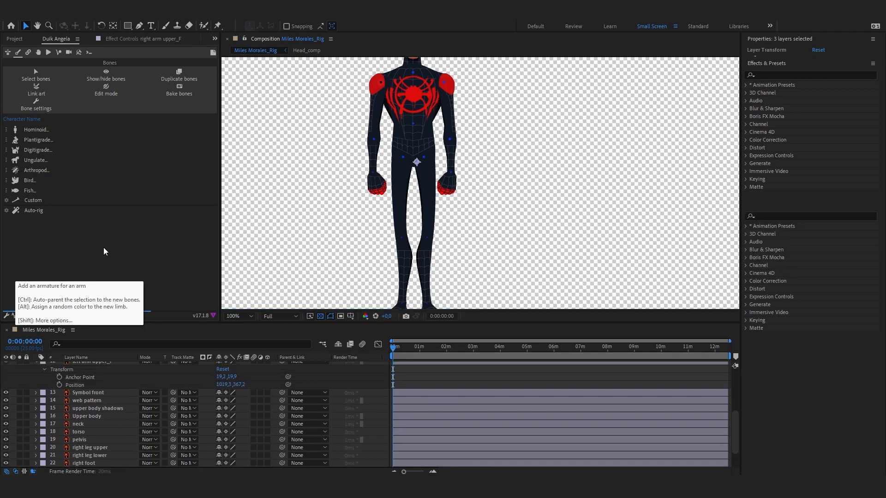
Move the right arm's tip bone onto the end of the fist, at about position 12.4, 50.1.
scroll(375, 158, up, 2)
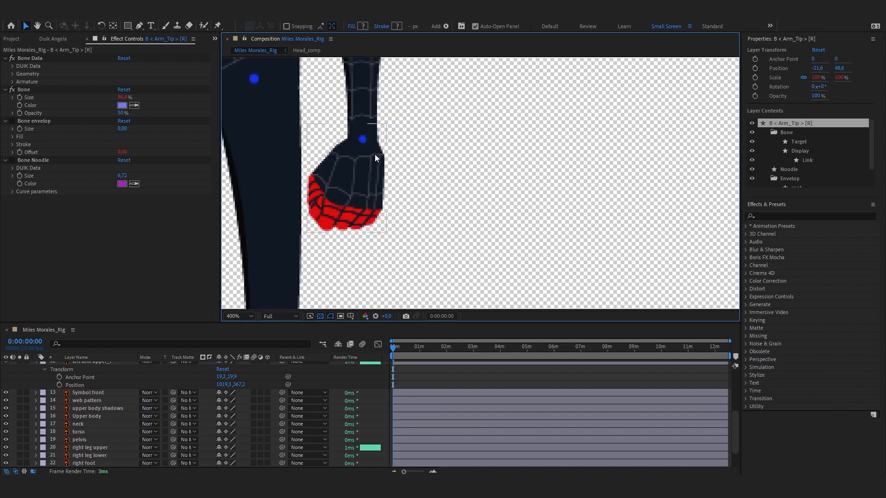
scroll(344, 165, down, 2)
drag(356, 168, 384, 186)
scroll(403, 223, up, 1)
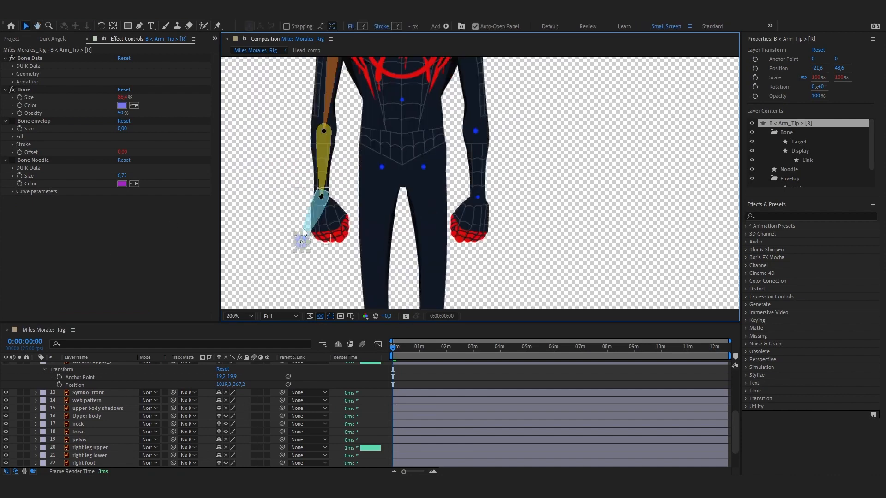
drag(301, 241, 331, 242)
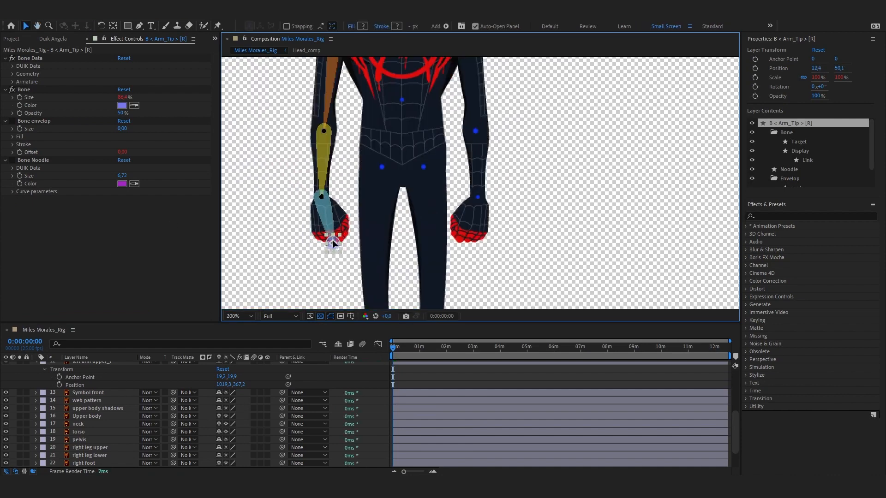
Try rotating the right arm's bones outward to test the bone chain, and undo the rotations.
scroll(354, 154, down, 1)
drag(354, 154, 300, 168)
click(350, 147)
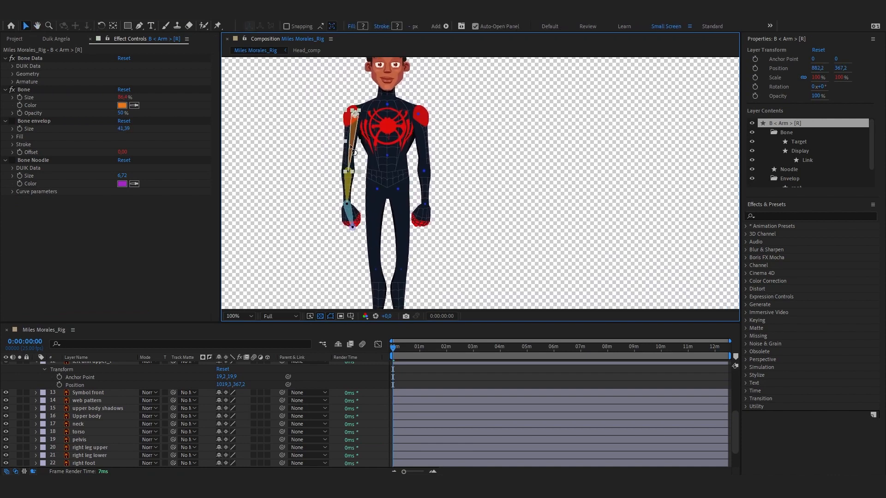
key(w)
drag(353, 159, 273, 119)
key(ctrl+z)
key(ctrl+z)
key(ctrl+z)
key(ctrl+z)
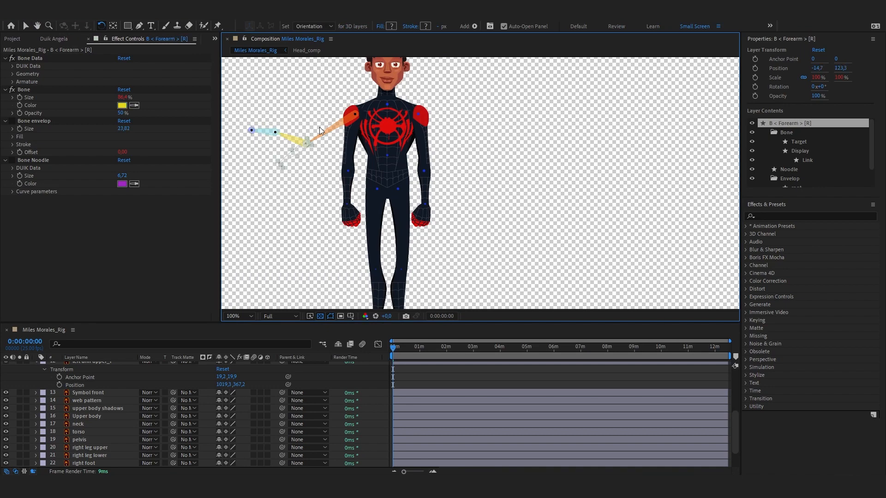
key(v)
Parent the right arm upper_F layer to the B < Arm > [R] bone.
scroll(100, 423, up, 1)
scroll(99, 423, up, 4)
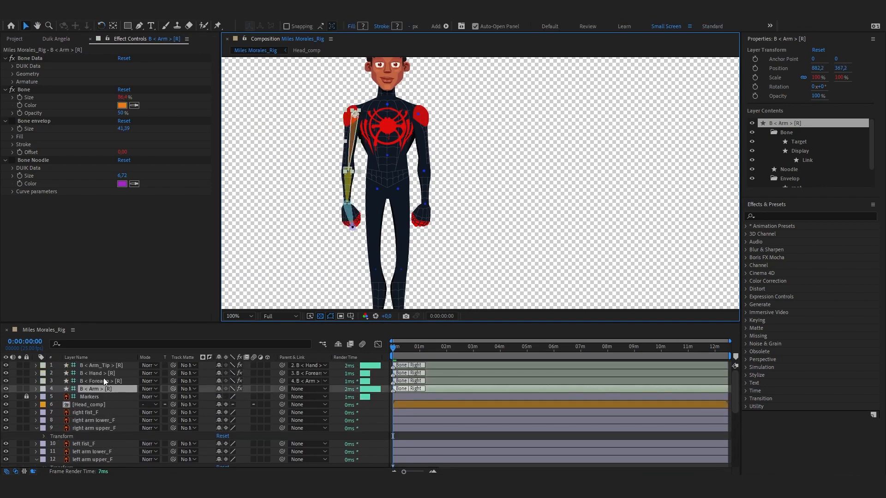
scroll(105, 380, down, 3)
scroll(111, 397, down, 3)
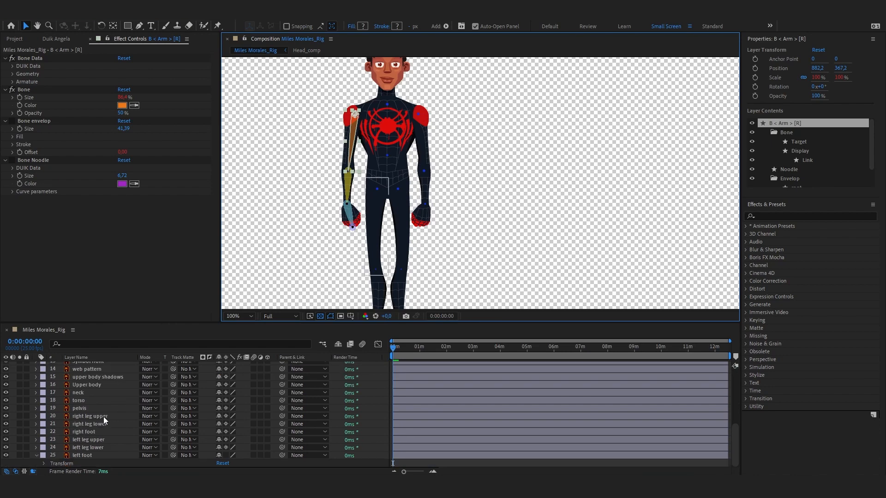
click(118, 416)
click(345, 146)
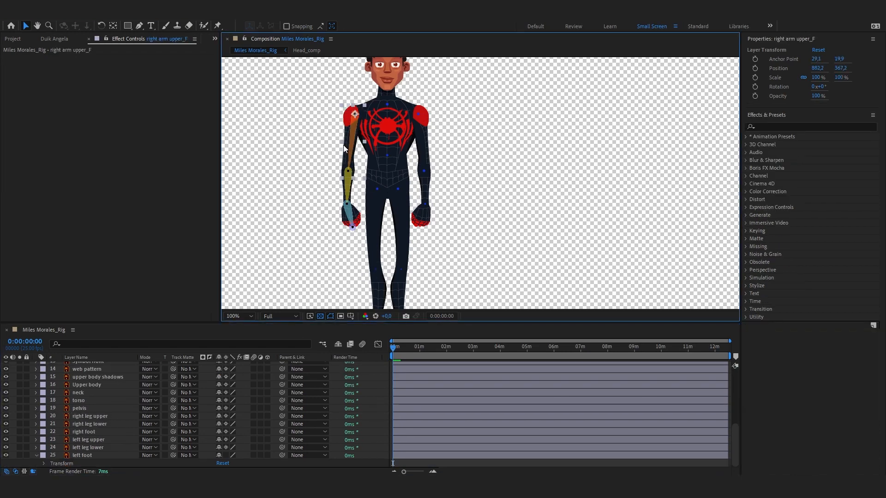
scroll(118, 410, up, 1)
scroll(109, 404, up, 5)
scroll(106, 402, down, 2)
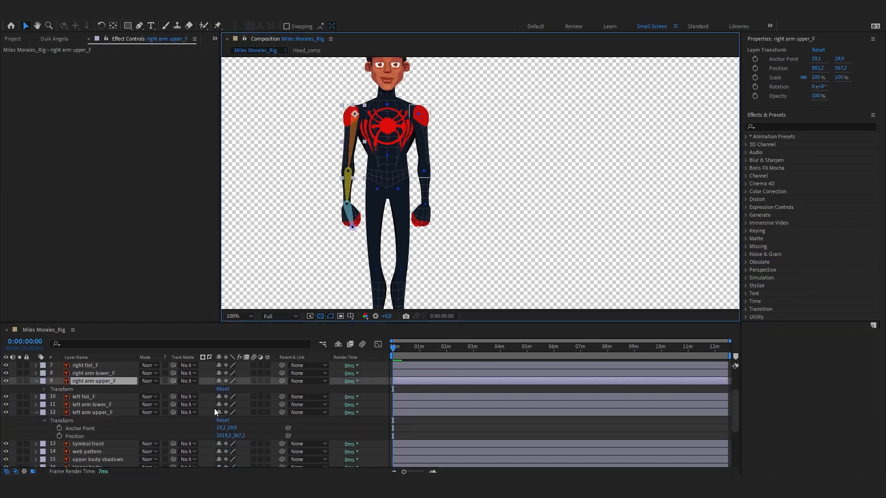
click(309, 382)
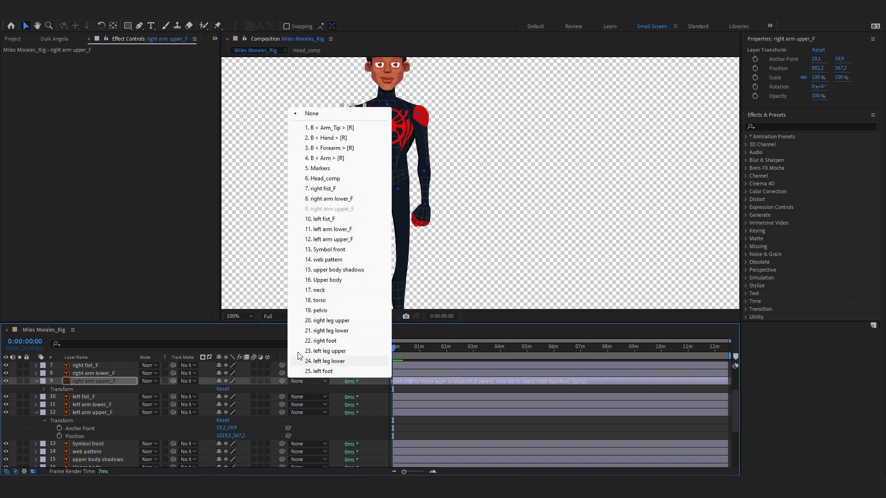
click(124, 382)
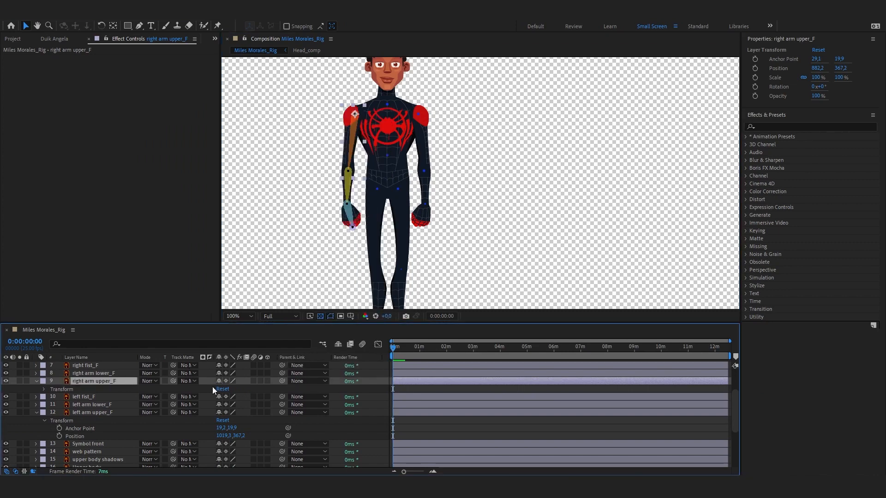
click(298, 381)
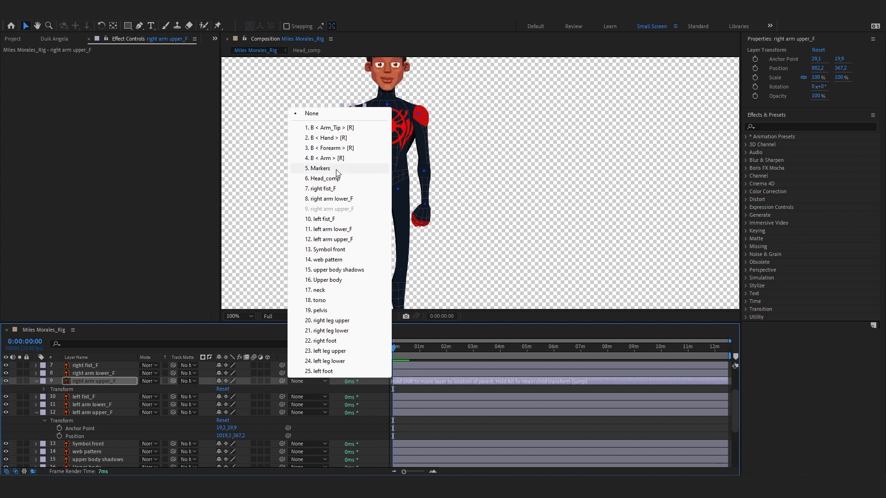
click(105, 380)
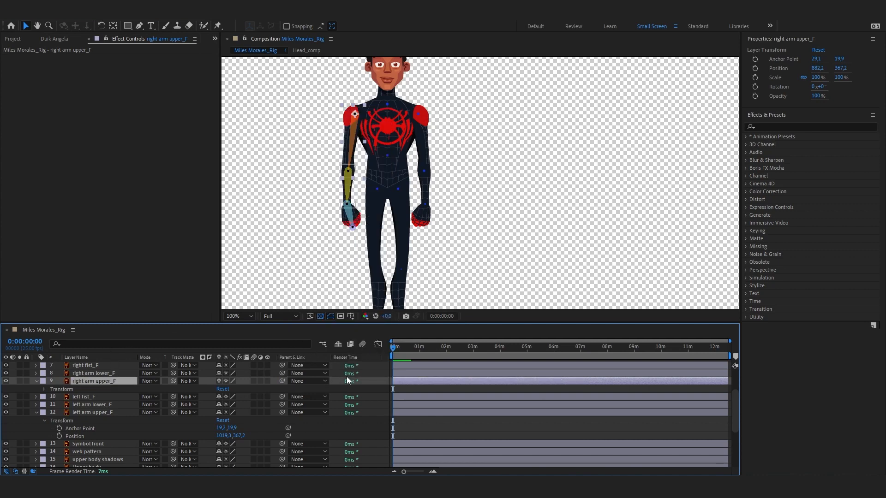
click(325, 381)
click(346, 157)
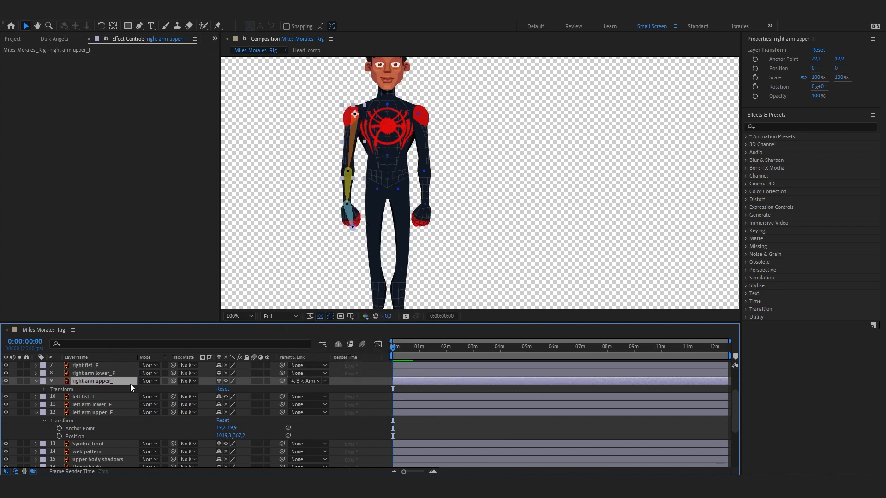
Parent the right arm lower_F layer to the B < Forearm > [R] bone.
click(88, 397)
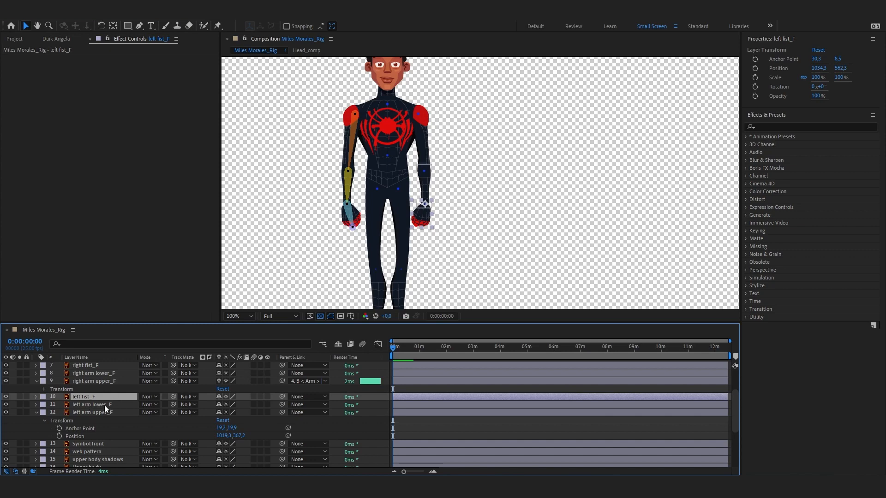
click(104, 405)
click(95, 373)
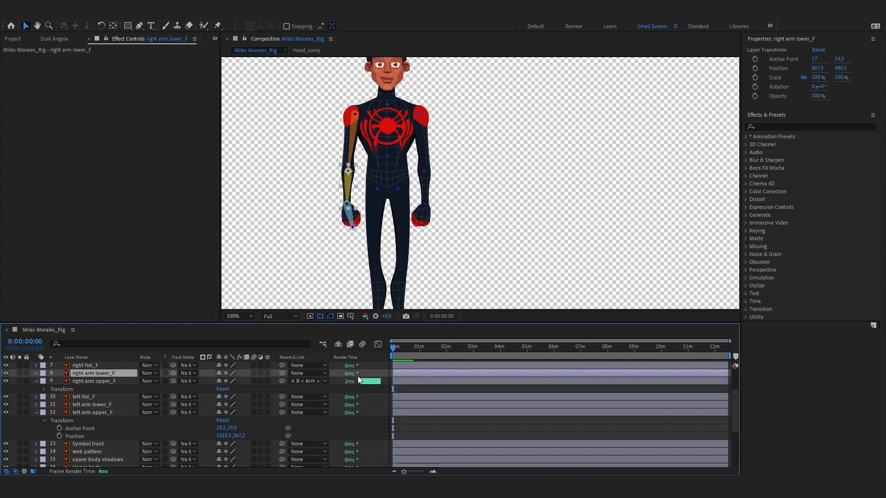
click(302, 373)
click(330, 139)
Parent the right fist_F layer to the B < Hand > [R] bone.
scroll(100, 374, up, 1)
click(87, 389)
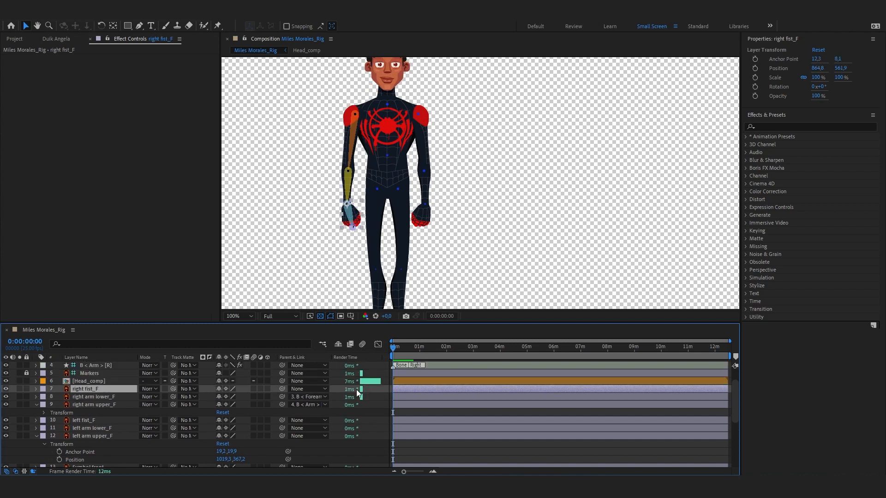
click(325, 390)
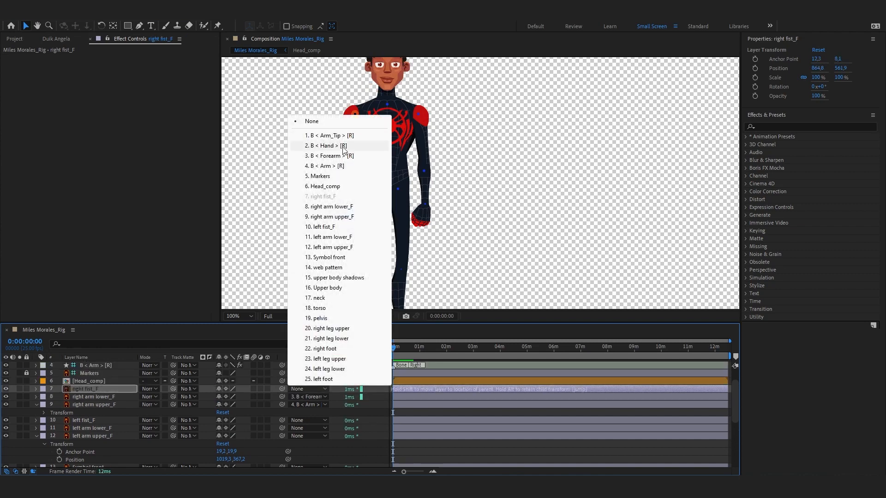
click(328, 145)
Try rotating the right arm and forearm bones to test how the linked arm artwork moves.
click(349, 183)
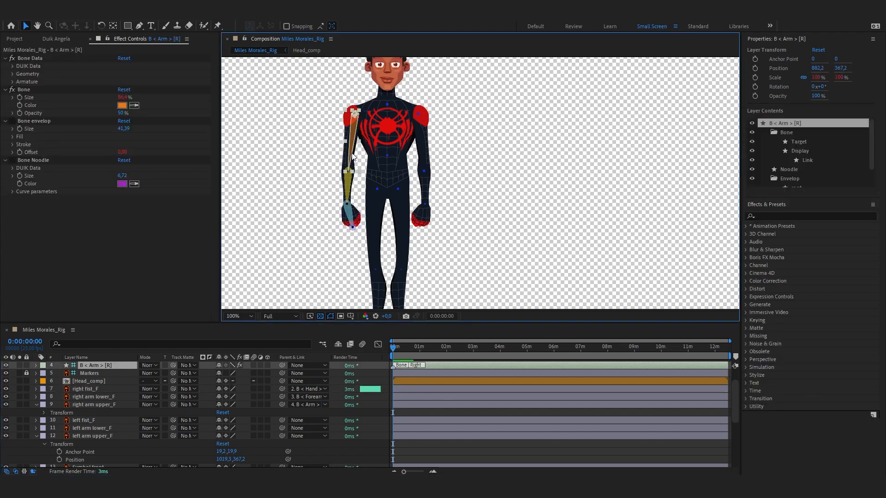
key(w)
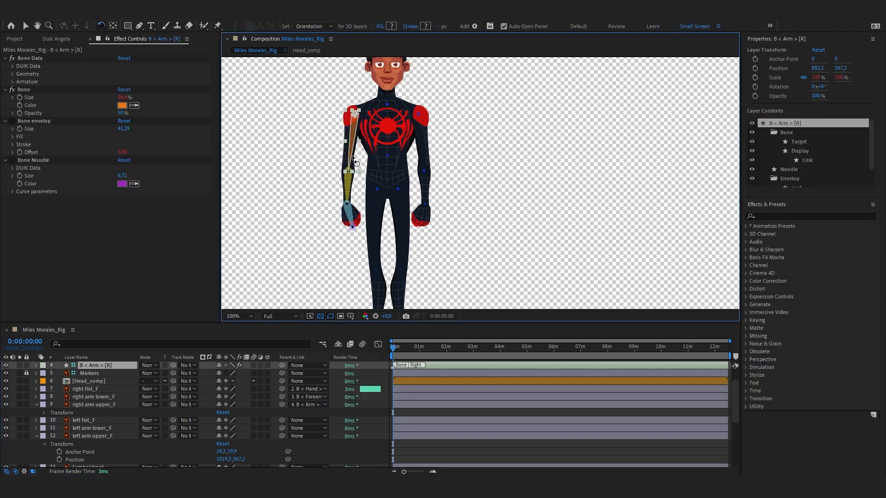
drag(350, 157, 289, 117)
click(307, 150)
drag(310, 156, 314, 189)
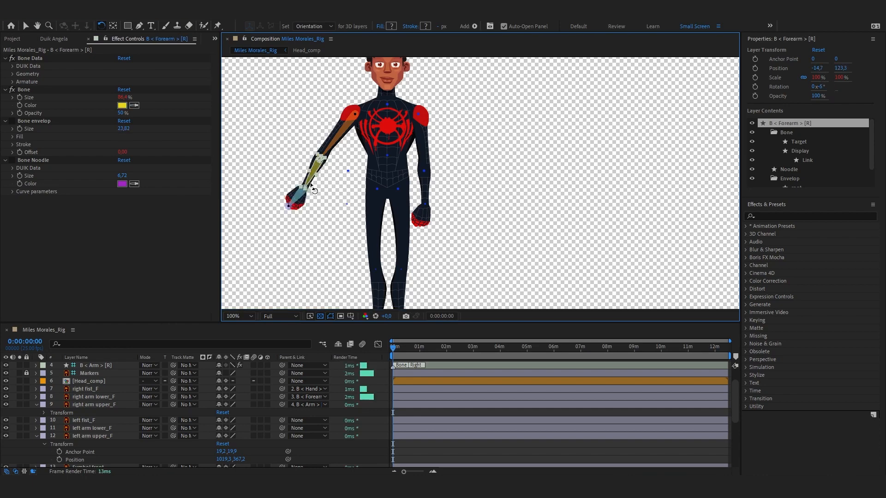
drag(339, 143, 322, 176)
Undo all the test rotations of the right arm and forearm bones and clear the layer selection.
key(ctrl+z)
key(ctrl+z)
key(ctrl+z)
key(ctrl+z)
key(ctrl+z)
key(ctrl+z)
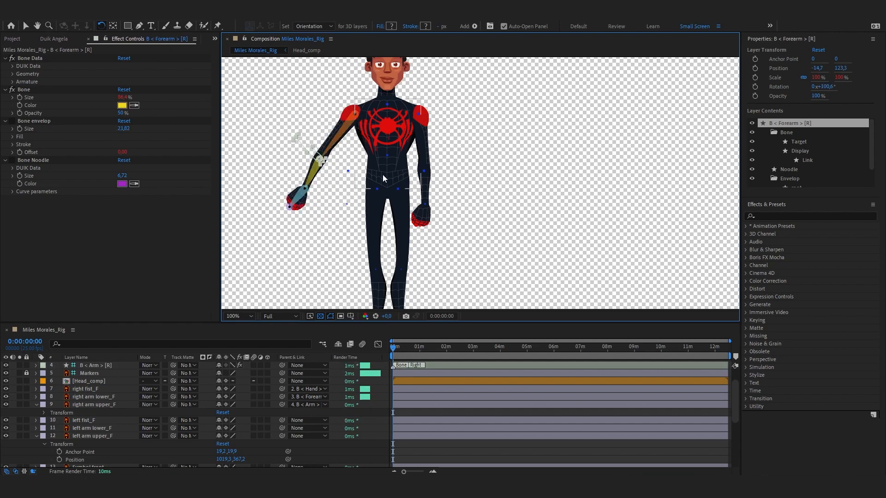
key(ctrl+z)
key(ctrl+z)
key(ctrl+z)
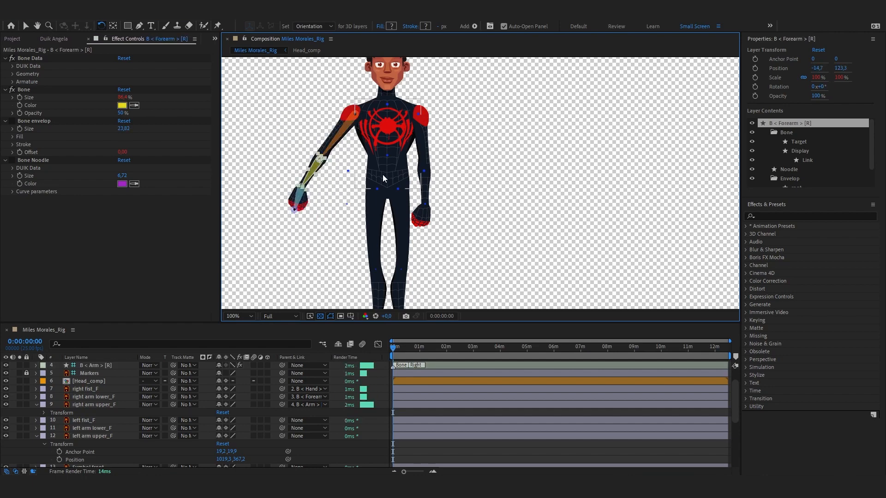
key(v)
click(389, 404)
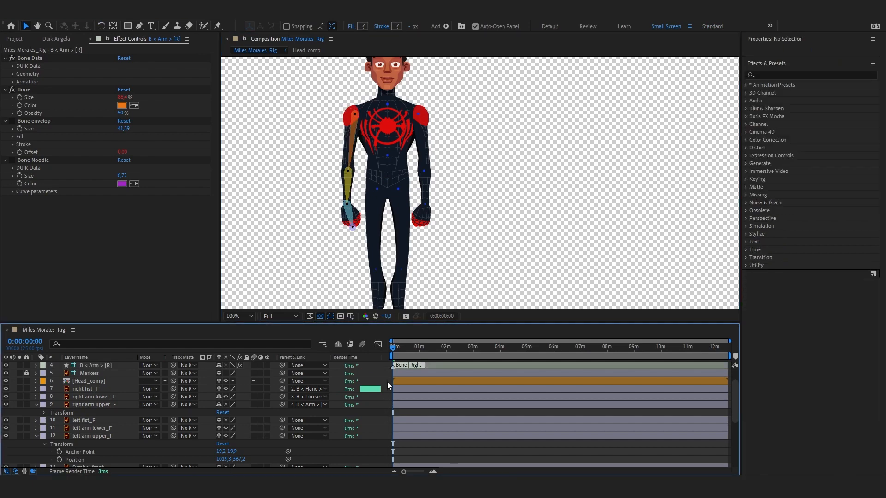
Switch to the Character work files folder in File Explorer and preview the Miles Hands Illustrator file.
scroll(483, 249, up, 4)
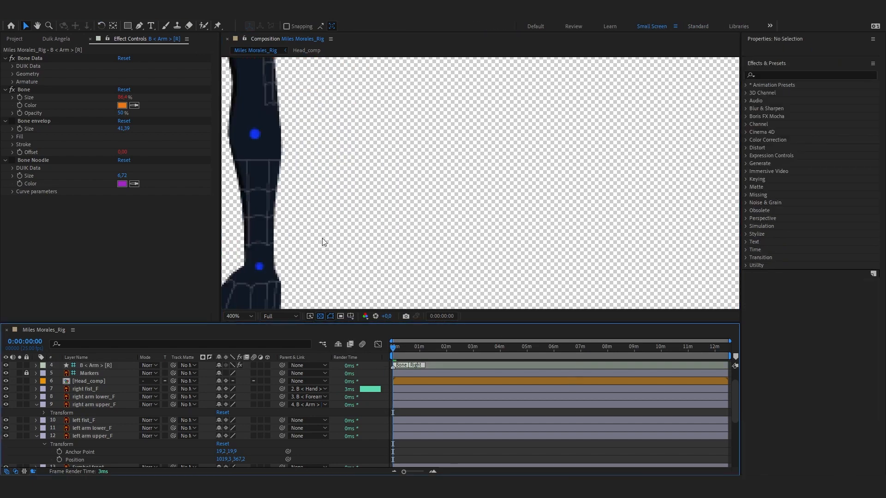
scroll(550, 174, down, 2)
key(alt+Tab)
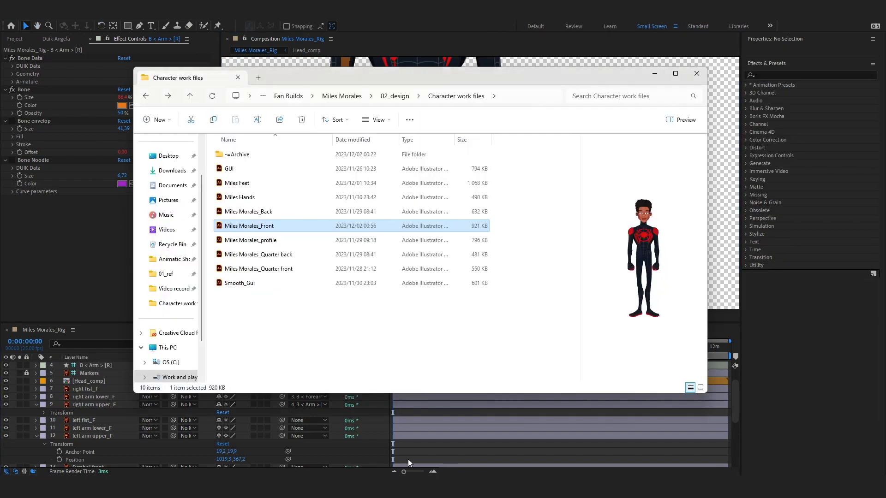
click(278, 198)
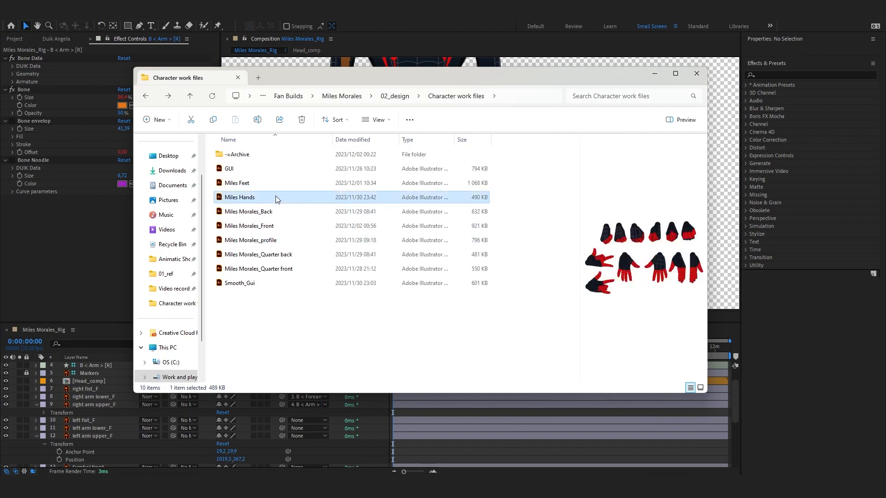
Open the Miles Hands Illustrator file and examine the row of fist variants, from Fist_01 to Fist_06.
double_click(277, 198)
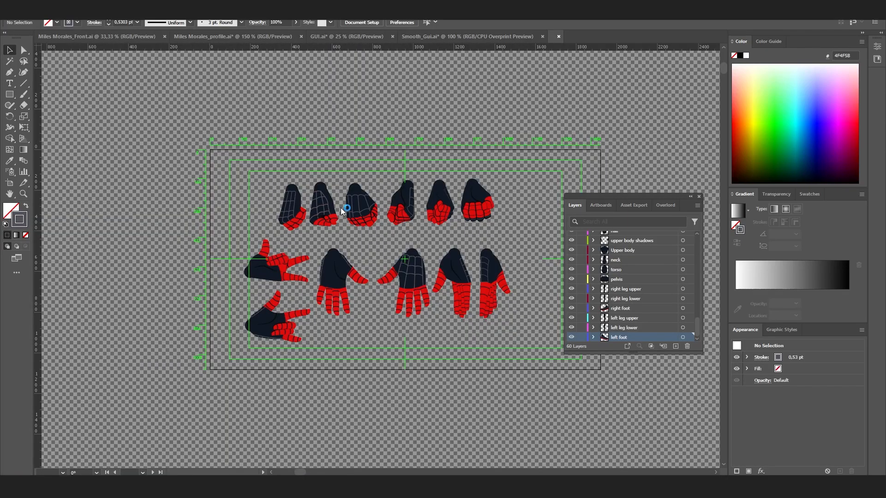
scroll(397, 263, up, 1)
drag(333, 228, 307, 239)
click(243, 211)
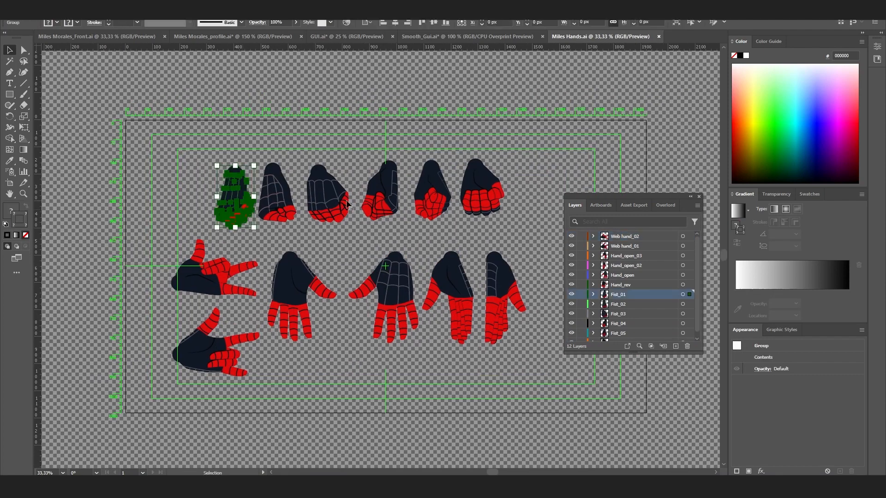
click(280, 202)
click(344, 203)
click(433, 199)
drag(520, 222, 466, 195)
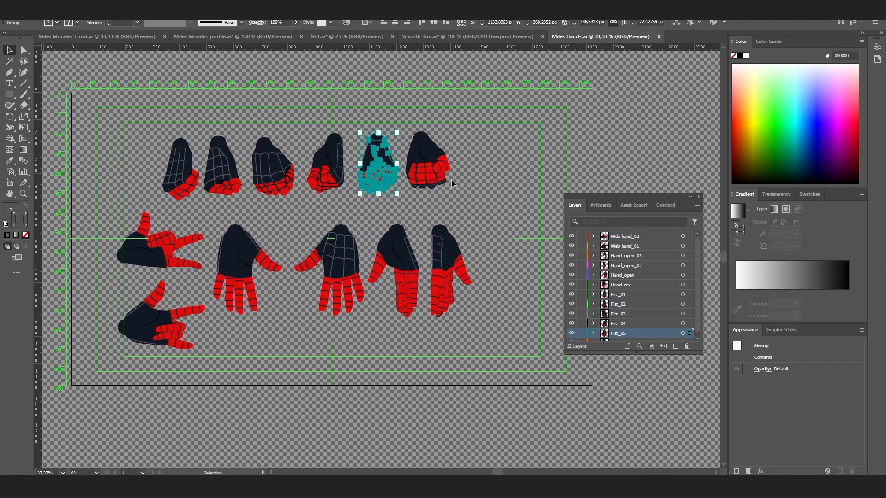
click(452, 181)
click(434, 177)
click(334, 212)
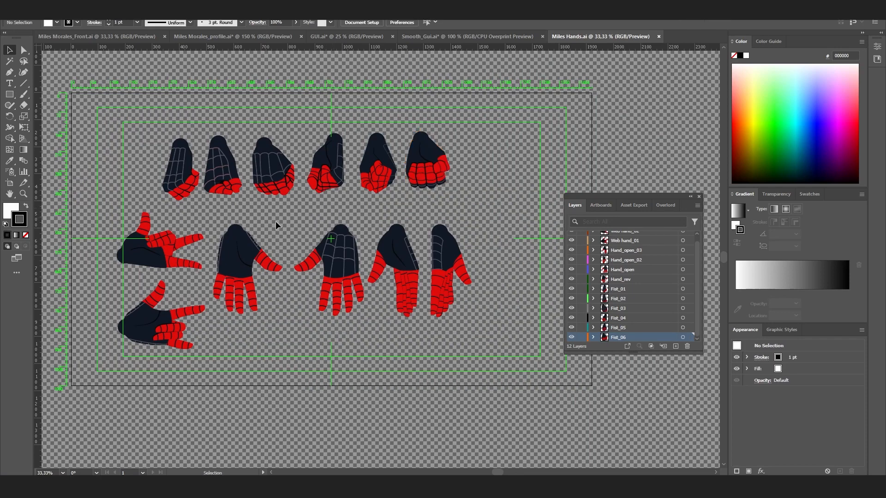
Examine the open hand variants in the lower row of the hand artwork at closer range.
click(253, 256)
scroll(291, 263, up, 2)
click(440, 266)
scroll(510, 282, down, 1)
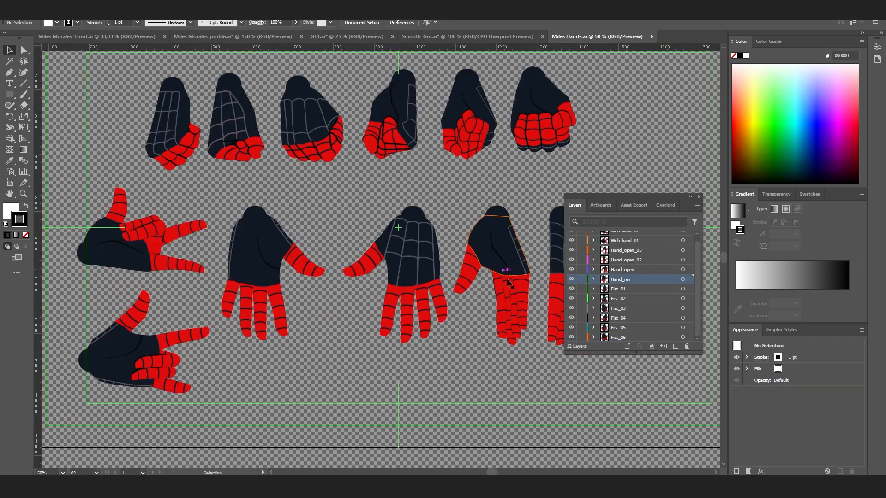
drag(511, 283, 306, 276)
drag(198, 268, 308, 272)
drag(471, 260, 364, 256)
click(316, 254)
click(378, 257)
Examine the two web-shooting hand poses, Web hand_02 and Web hand_01.
drag(352, 348, 586, 344)
drag(152, 345, 287, 340)
click(360, 286)
click(343, 229)
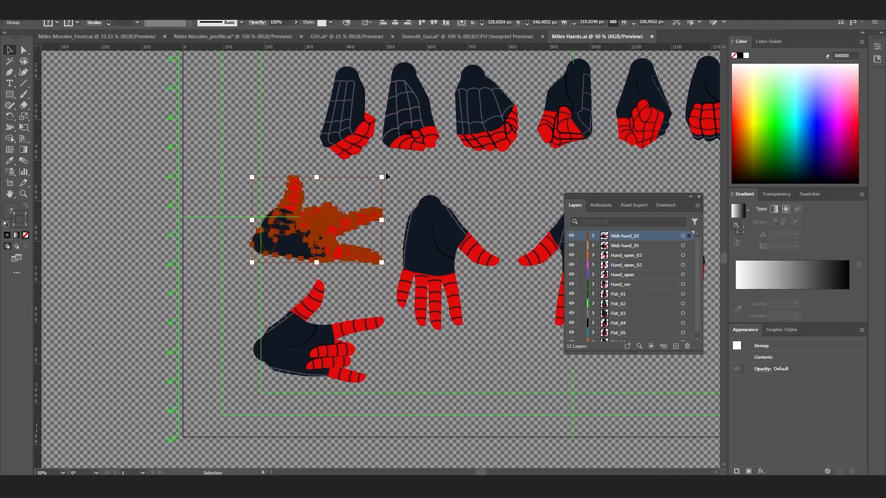
click(385, 170)
click(353, 223)
click(339, 329)
click(414, 358)
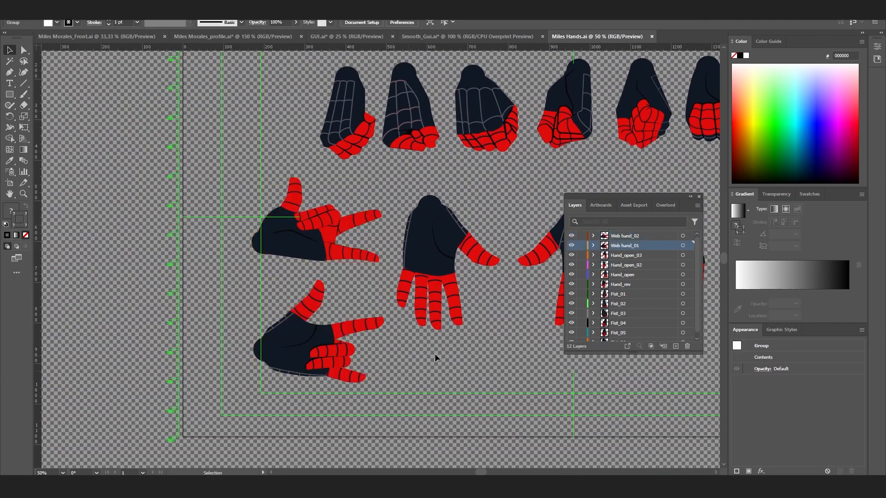
Try rotating the Web hand_02 artwork clockwise and undo the rotation.
key(ctrl+minus)
click(265, 269)
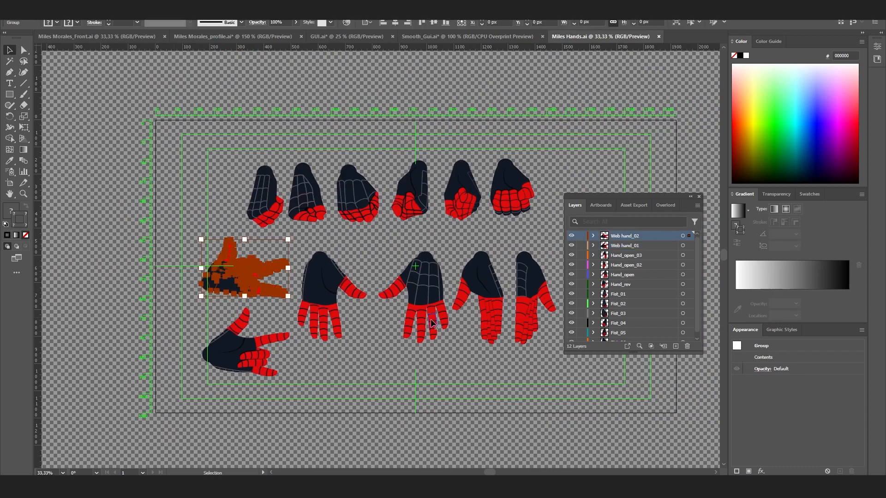
key(ctrl+equal)
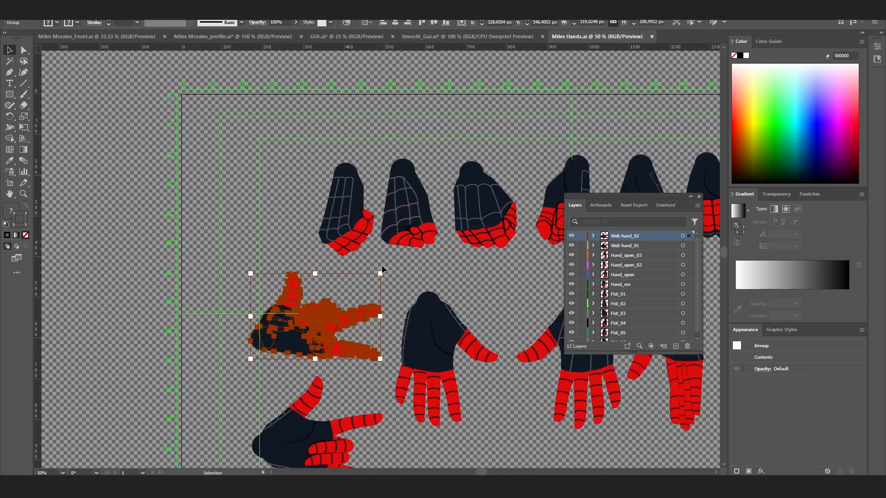
drag(381, 265, 402, 309)
click(390, 295)
click(304, 318)
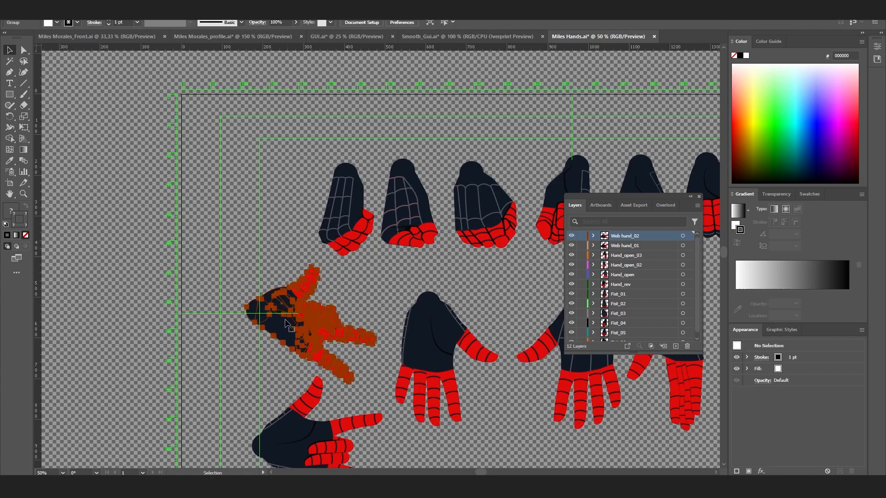
click(466, 281)
key(ctrl+z)
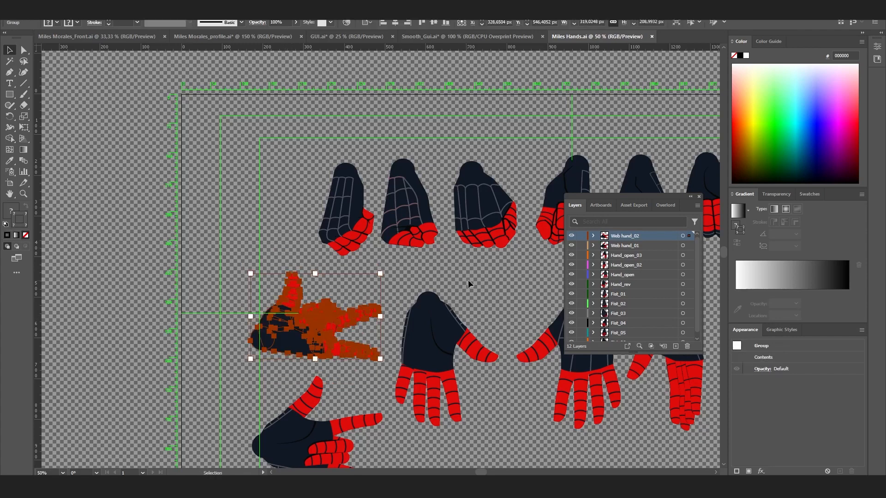
click(468, 280)
key(ctrl+minus)
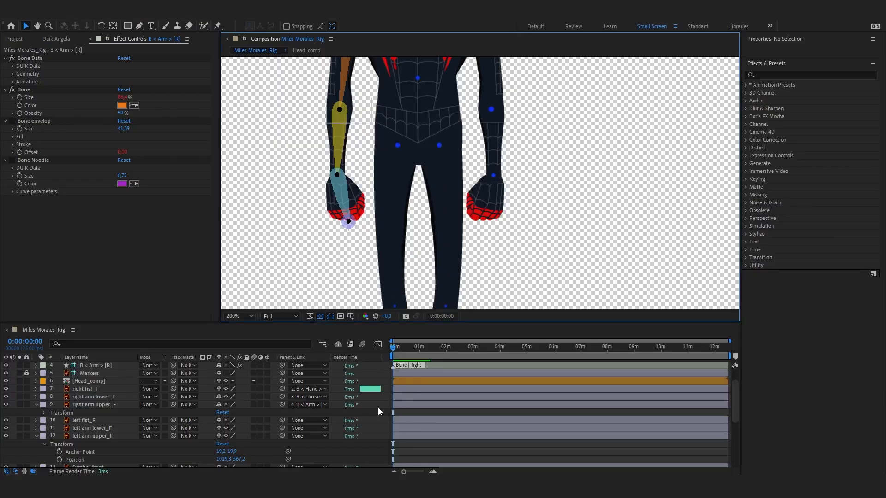
Switch back to After Effects and inspect the right arm's bones and artwork layers in the Miles Morales_Rig composition.
scroll(411, 273, down, 4)
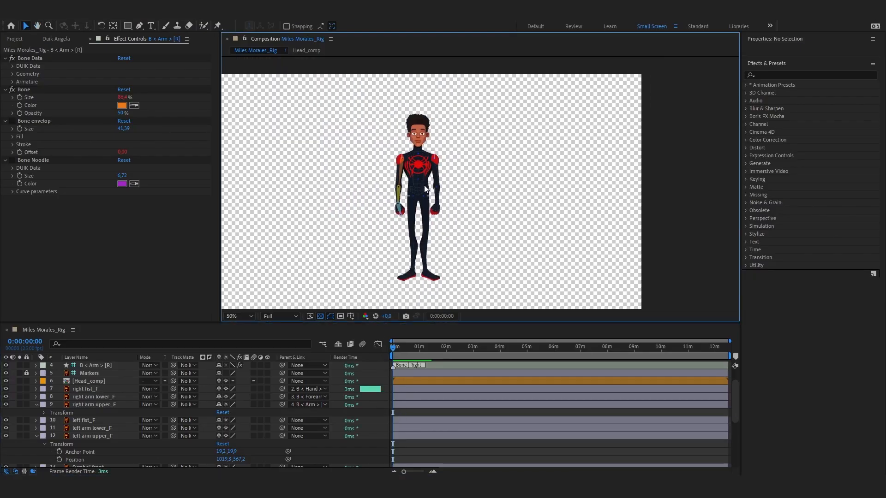
scroll(424, 189, up, 2)
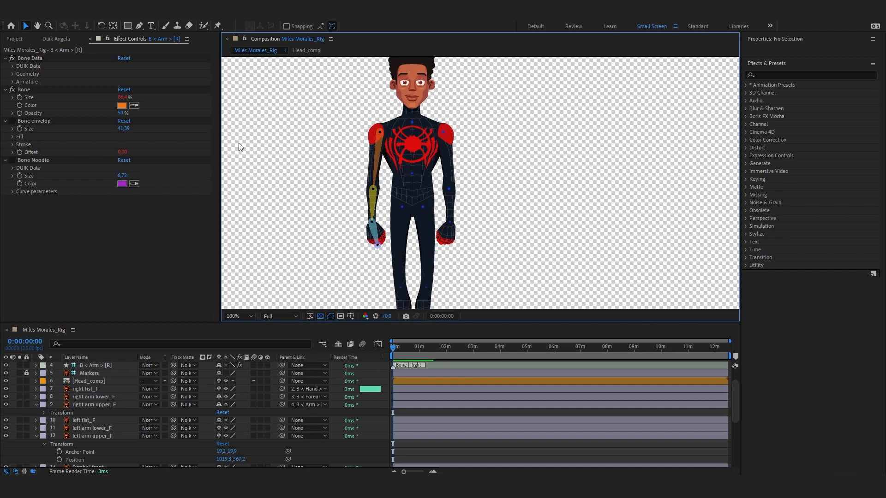
click(377, 159)
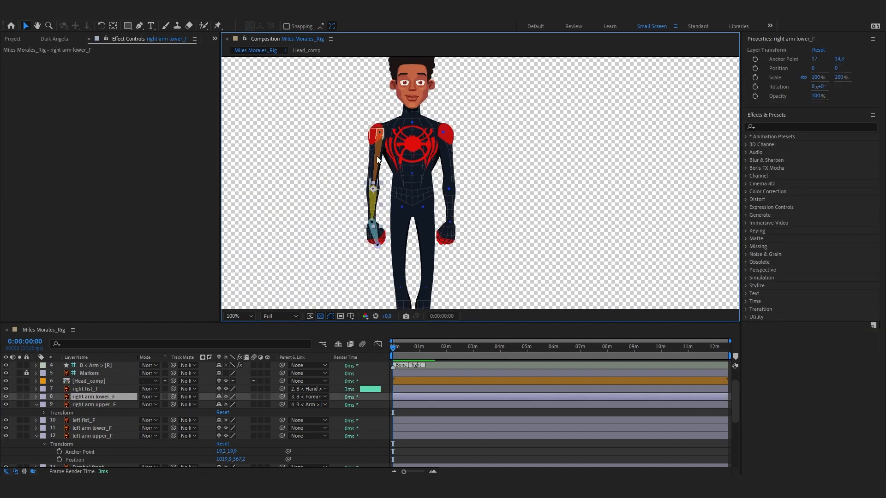
click(377, 160)
click(373, 201)
click(374, 232)
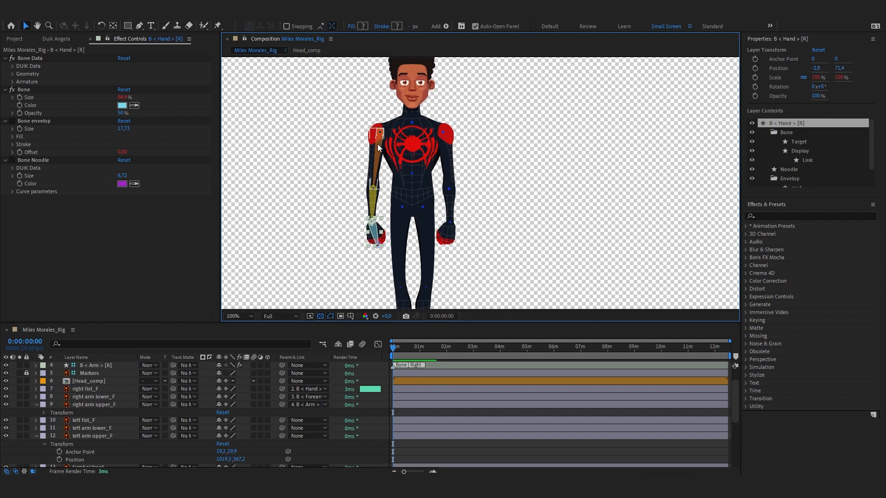
Try raising the right arm by rotating its arm, forearm and hand bones individually with the Rotation tool.
click(378, 159)
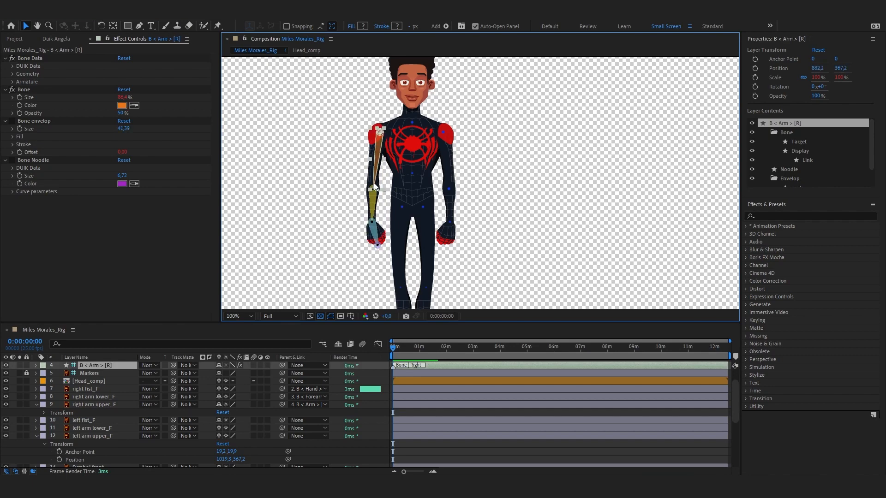
key(w)
drag(373, 187, 325, 148)
key(ctrl+z)
key(ctrl+z)
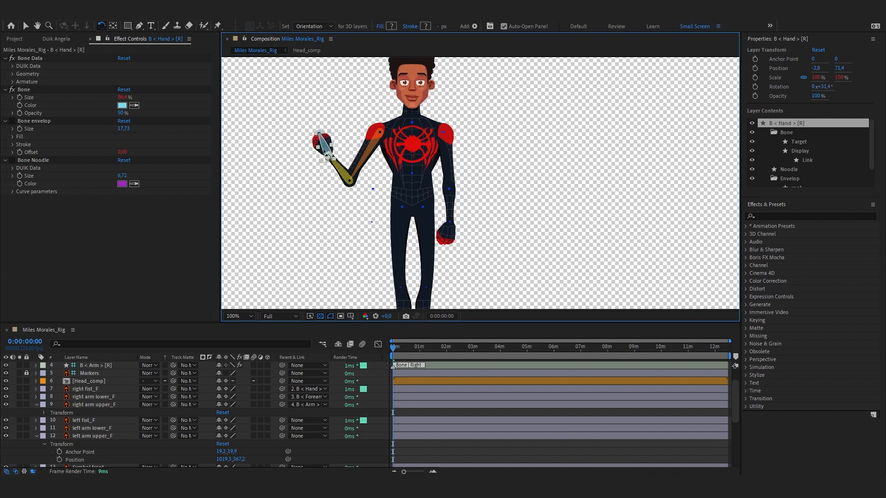
drag(341, 172, 319, 171)
drag(310, 168, 312, 171)
Undo all the test rotations of the right arm, forearm and hand bones and return to the Selection tool.
key(ctrl+z)
key(ctrl+z)
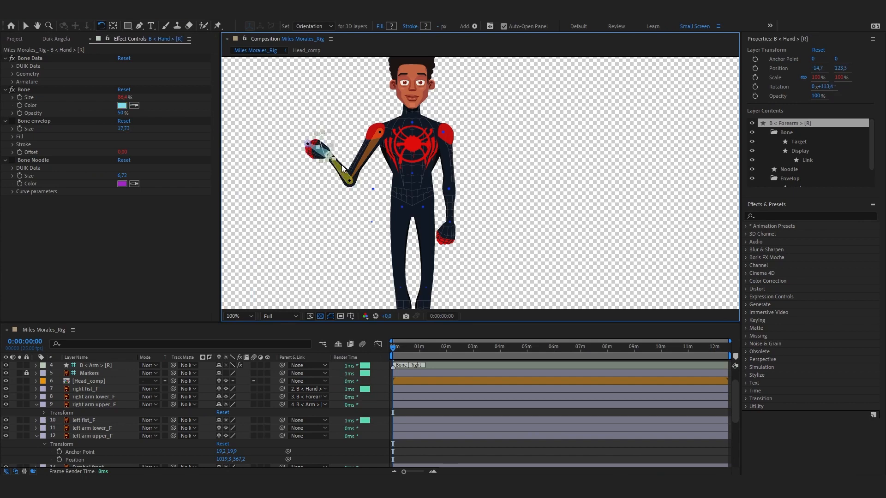
key(ctrl+z)
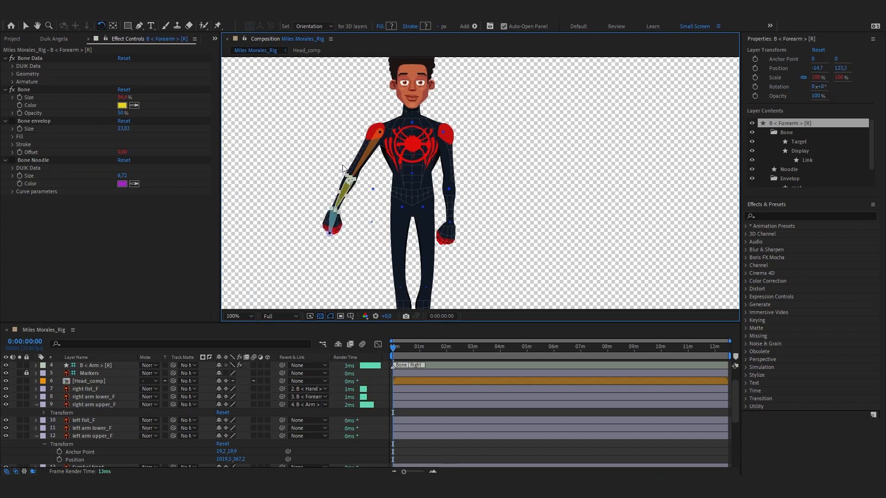
key(ctrl+z)
key(ctrl+z)
key(v)
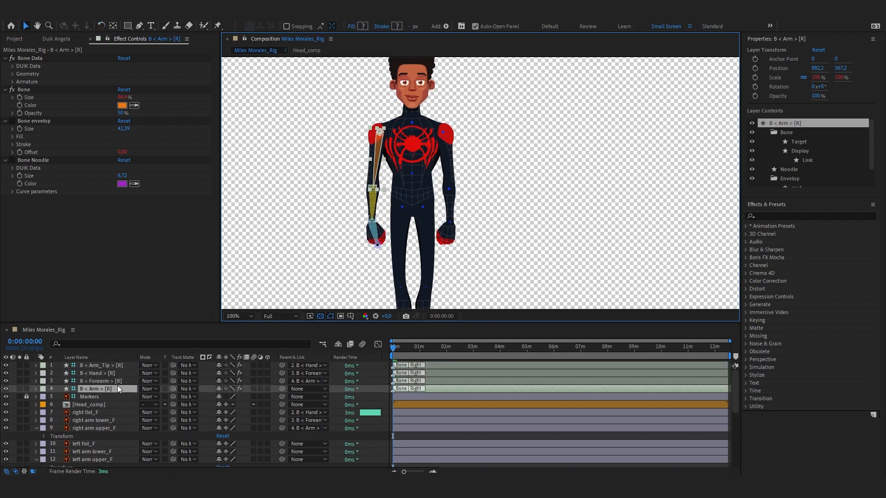
Select the four right arm bones from B < Arm_Tip > [R] to B < Arm > [R] and run Duik's Auto-rig on them.
scroll(95, 369, up, 2)
click(106, 373)
click(114, 394)
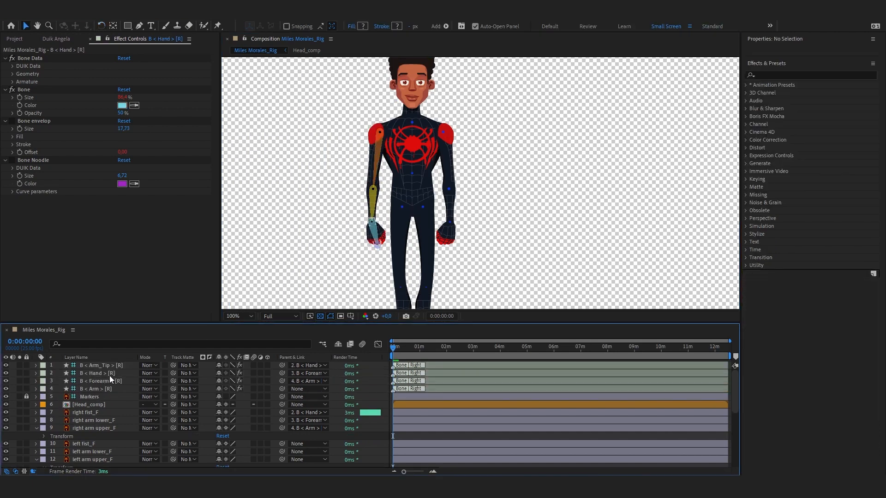
click(109, 365)
shift+click(112, 390)
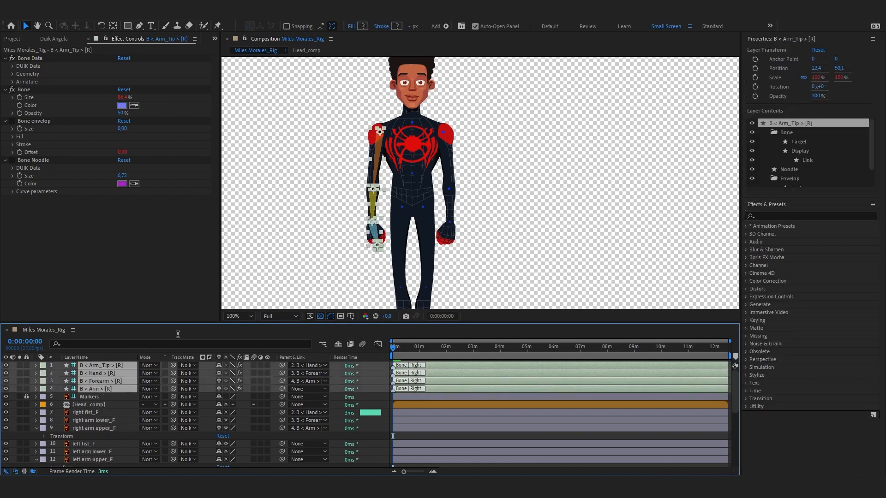
click(60, 40)
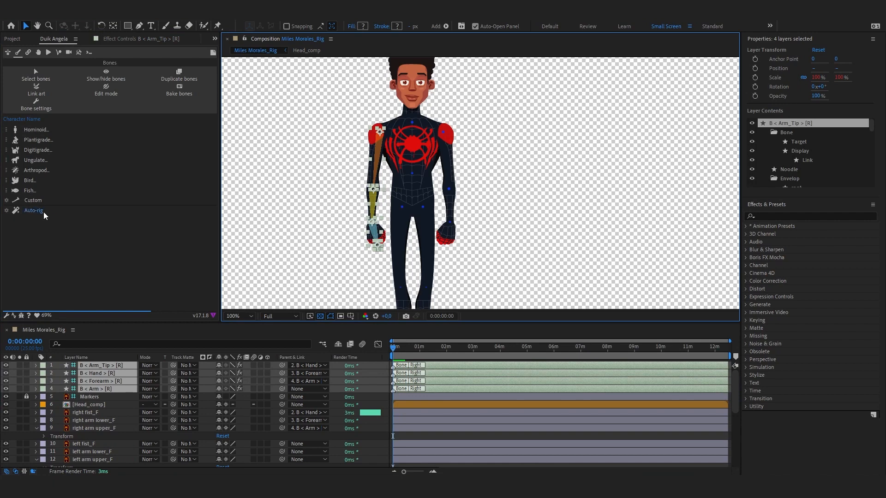
click(110, 364)
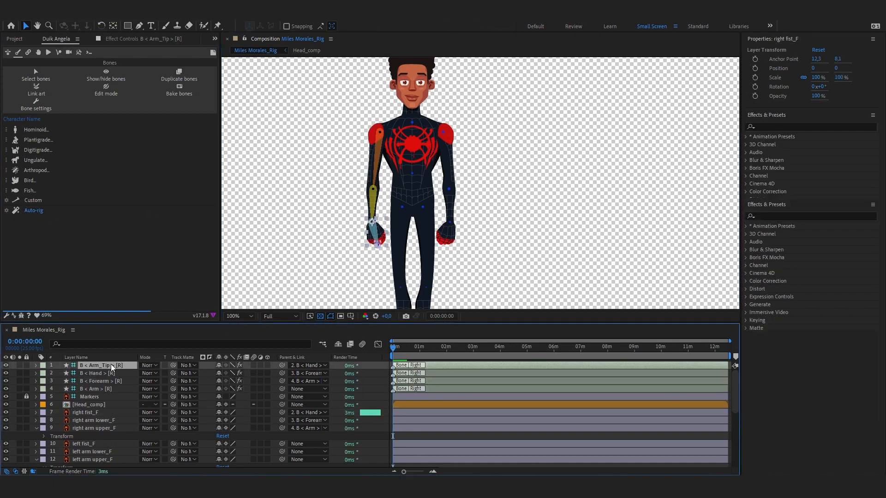
shift+click(112, 389)
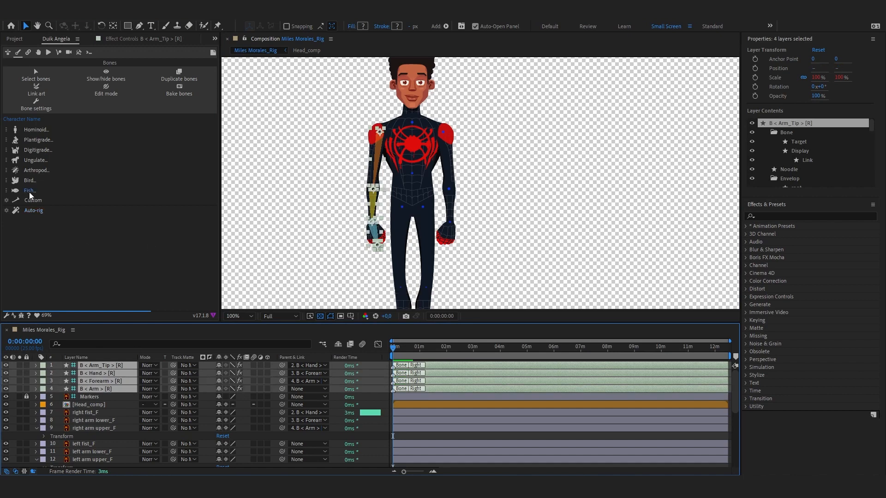
click(37, 212)
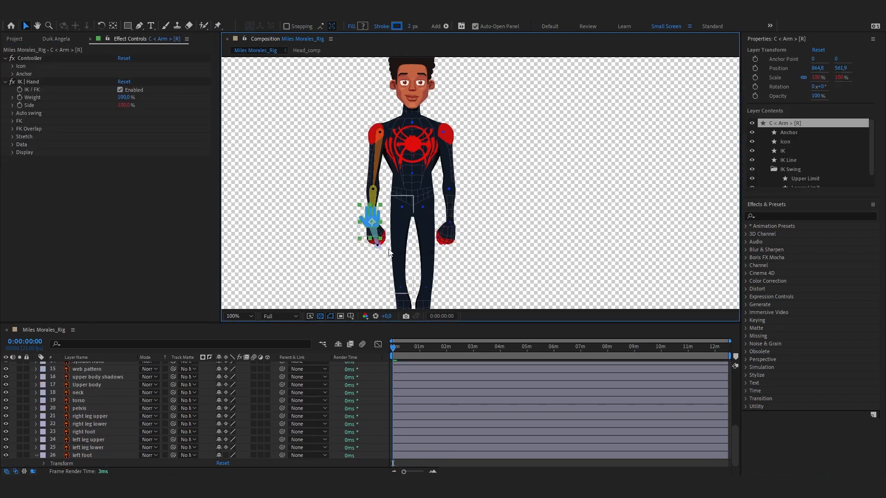
Test the C < Arm > [R] controller by moving it to bend the right arm, then bring it back beside the body.
click(375, 383)
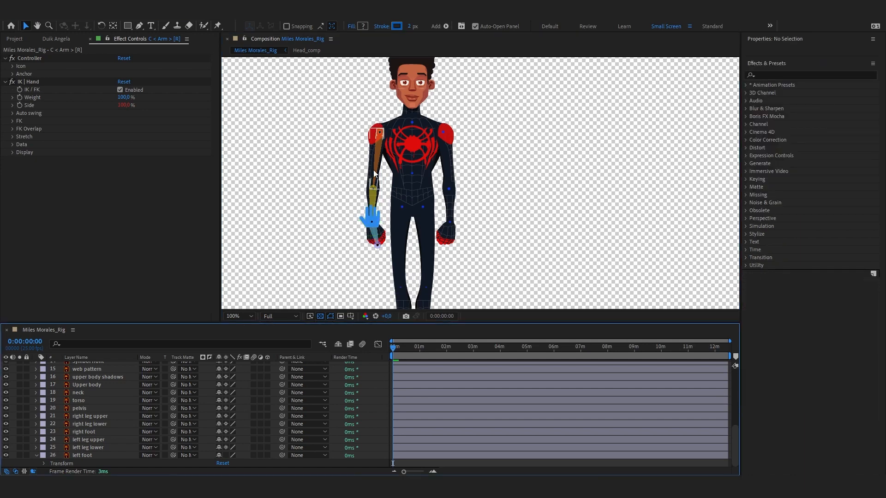
click(373, 223)
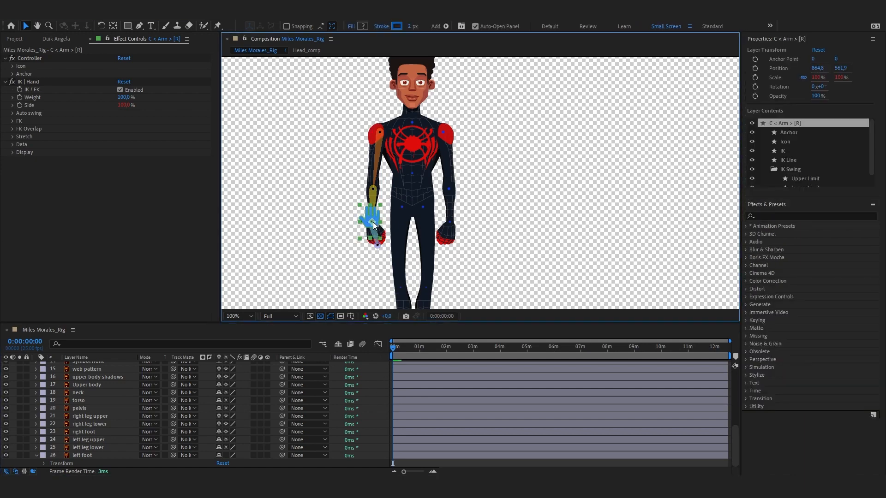
drag(374, 223, 343, 177)
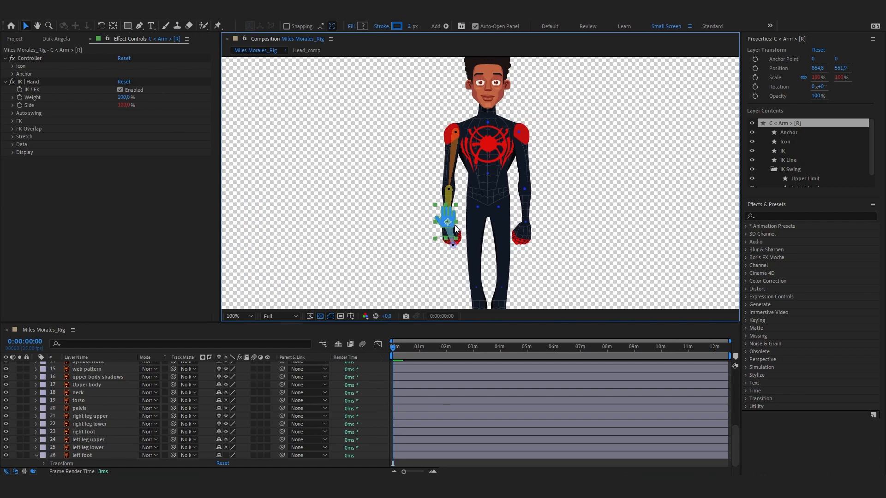
drag(447, 223, 511, 222)
drag(472, 251, 450, 219)
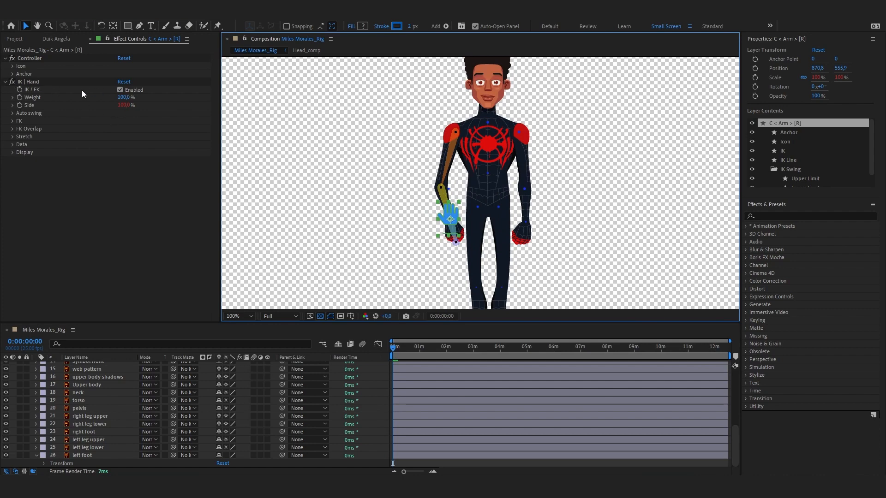
drag(452, 220, 450, 220)
Disable IK / FK on the right arm controller and try posing the arm with the FK Upper, Lower and End rotations.
click(120, 89)
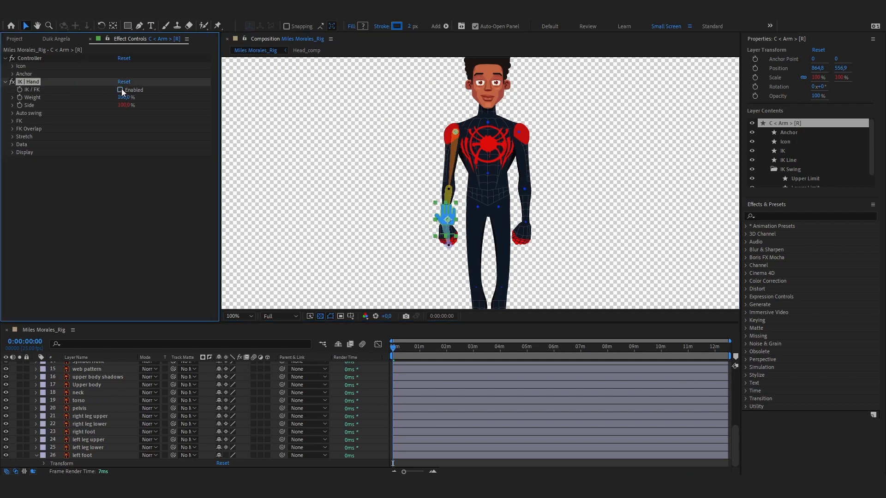
click(12, 121)
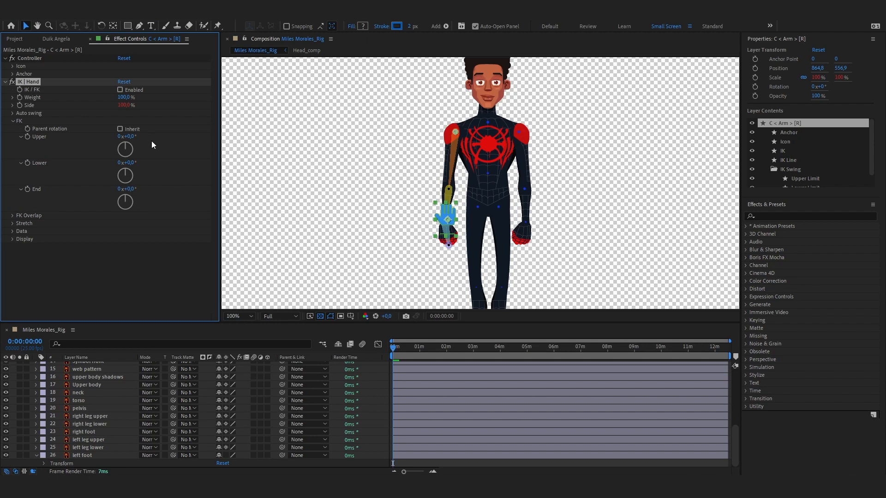
drag(131, 139, 119, 190)
Undo the FK Upper, Lower and End test rotations on the right arm controller until IK / FK is enabled again.
key(ctrl+z)
key(ctrl+z)
key(ctrl+z)
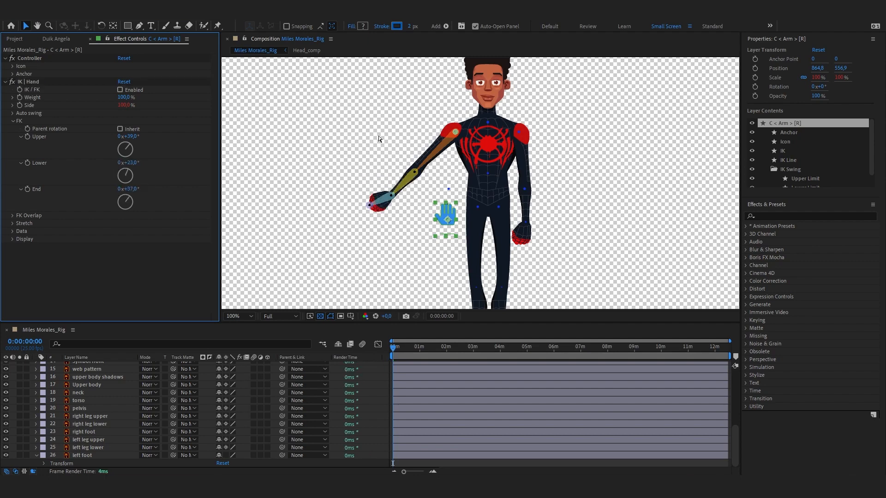
key(ctrl+z)
key(ctrl+z)
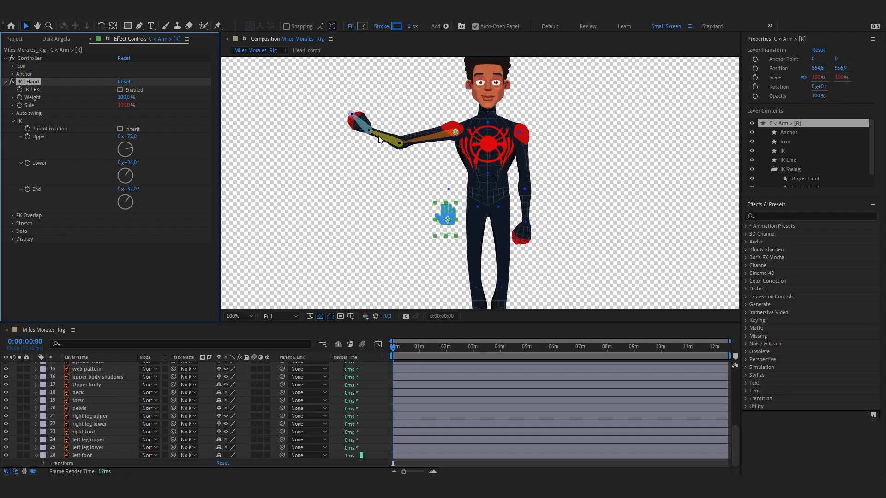
key(ctrl+z)
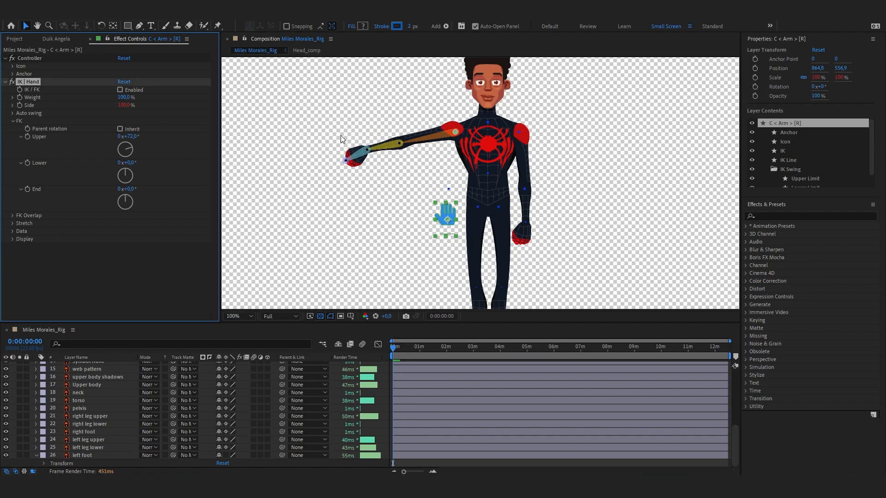
key(ctrl+z)
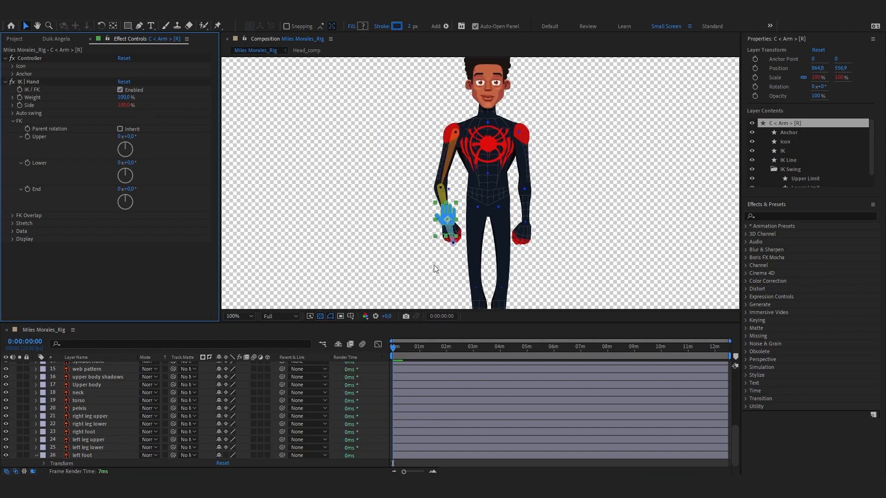
Test the IK by moving the C < Arm > [R] controller, undo the large move and leave it at about Y 558.9.
drag(444, 224, 423, 208)
key(ctrl+z)
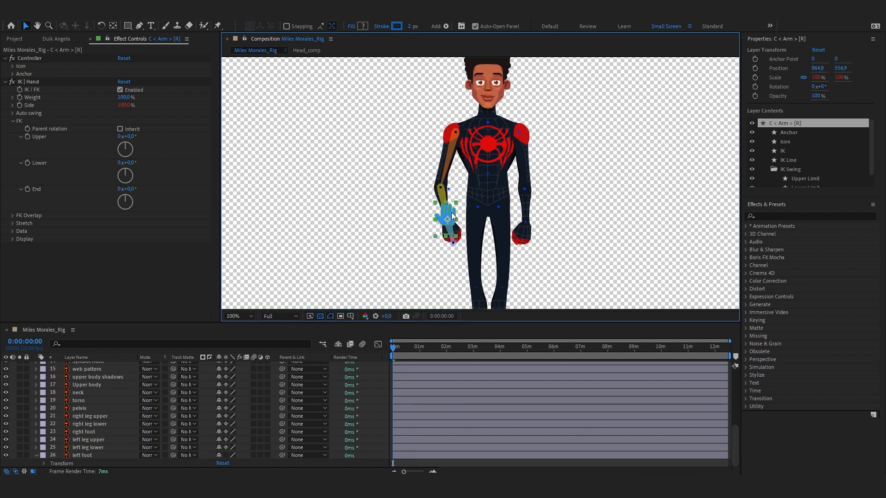
drag(451, 214, 451, 215)
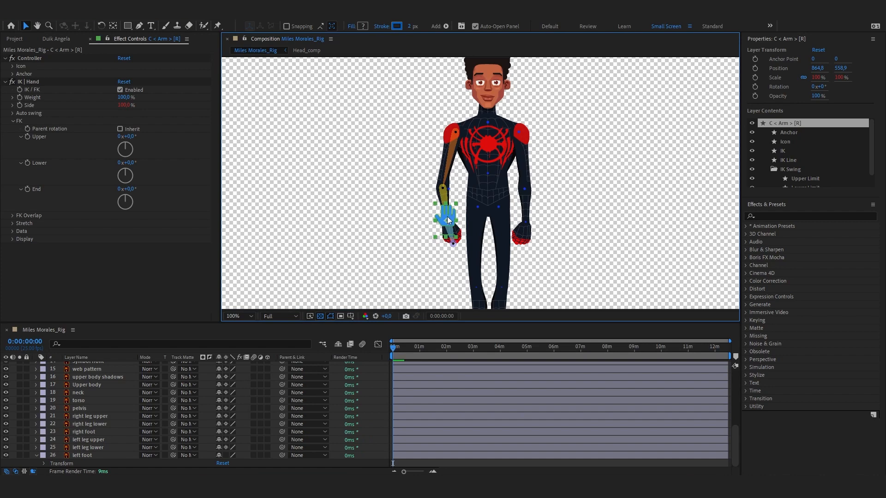
mouse_move(448, 220)
mouse_down()
mouse_move(461, 169)
mouse_move(433, 199)
mouse_move(386, 177)
mouse_move(376, 149)
mouse_move(480, 178)
mouse_move(475, 155)
mouse_move(486, 158)
mouse_move(469, 161)
mouse_move(471, 178)
mouse_move(402, 150)
mouse_move(395, 116)
mouse_move(392, 131)
mouse_move(453, 216)
mouse_up()
Turn on Reverse in the right arm controller's Auto swing settings and try moving the controller sideways, then undo the move.
click(17, 114)
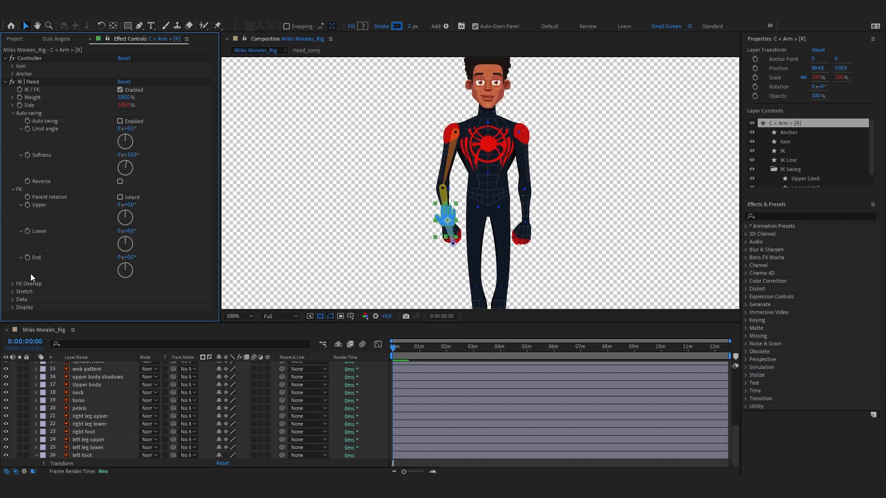
click(120, 182)
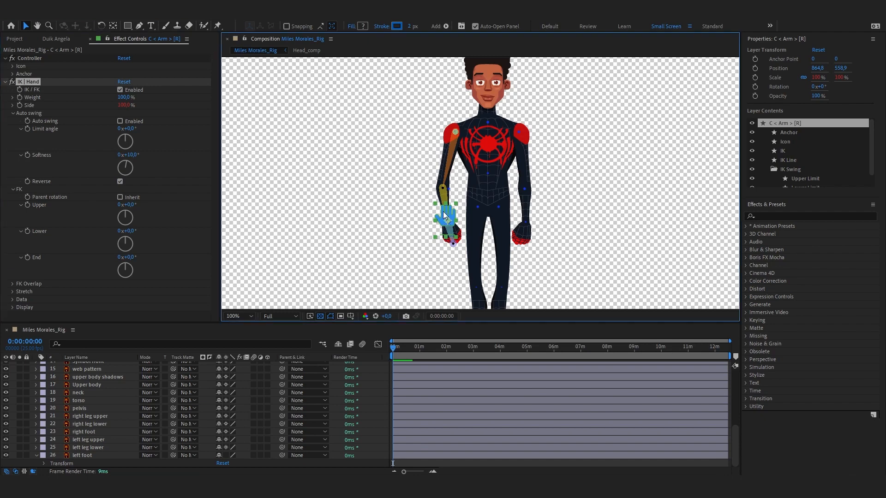
drag(447, 217, 465, 218)
key(ctrl+z)
Enable Auto swing on the right arm controller, try raising the arm, then undo the move, Auto swing and Reverse.
click(120, 121)
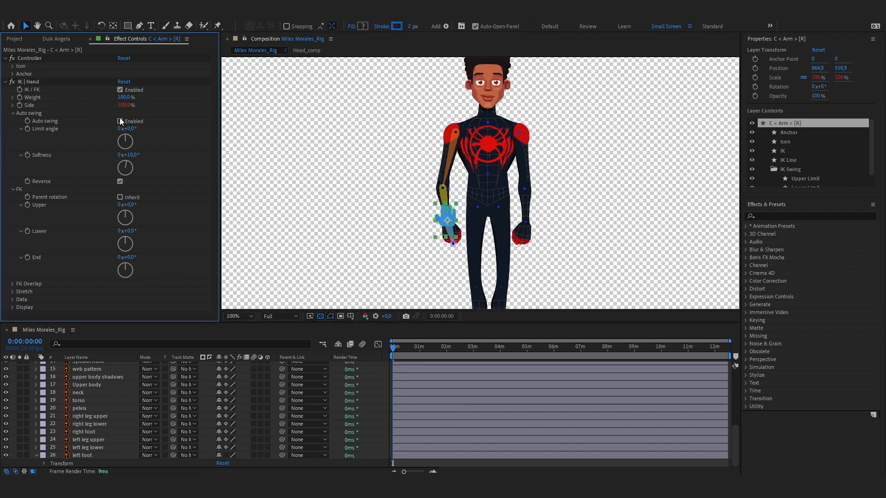
click(435, 215)
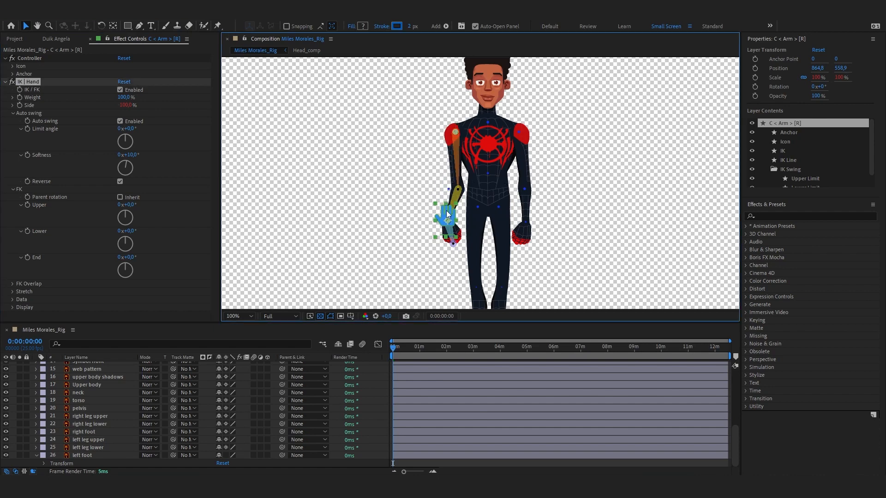
drag(428, 195, 379, 150)
key(ctrl+z)
key(ctrl+z)
key(ctrl+z)
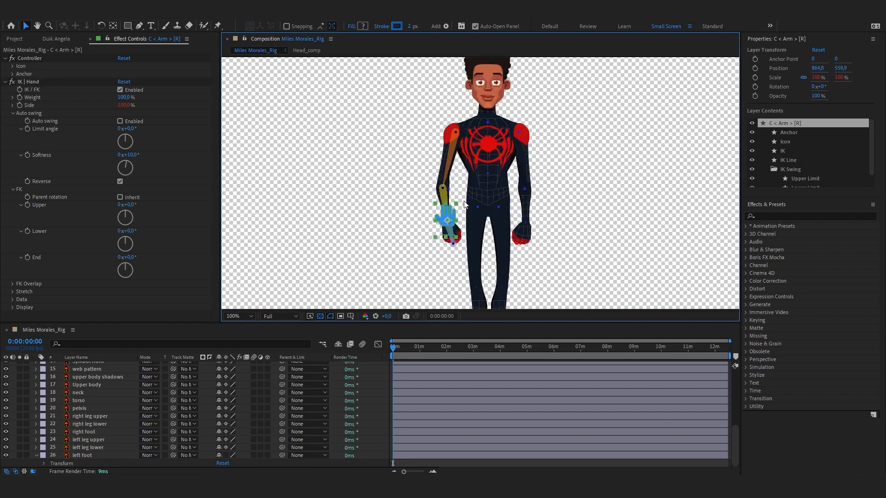
key(ctrl+z)
key(ctrl+z)
Nudge the right arm controller to Y 559.9 and offset its icon position to -68, 0 beside the hand.
drag(445, 211, 448, 214)
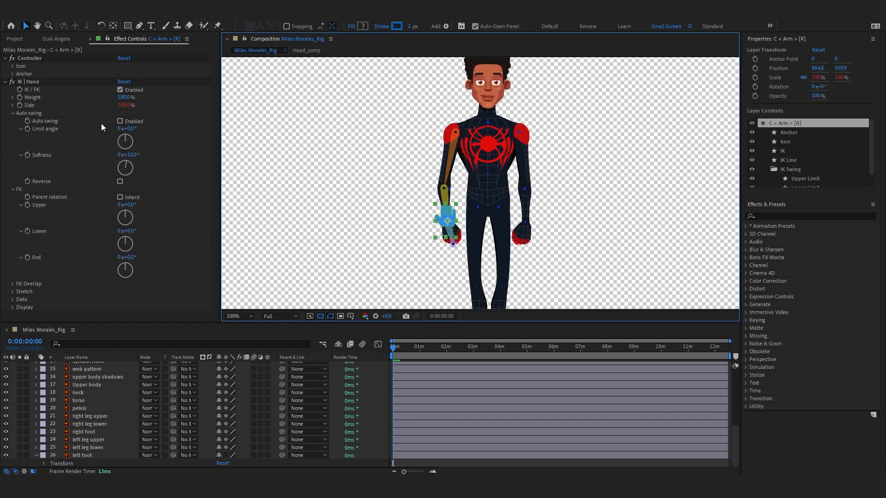
click(5, 83)
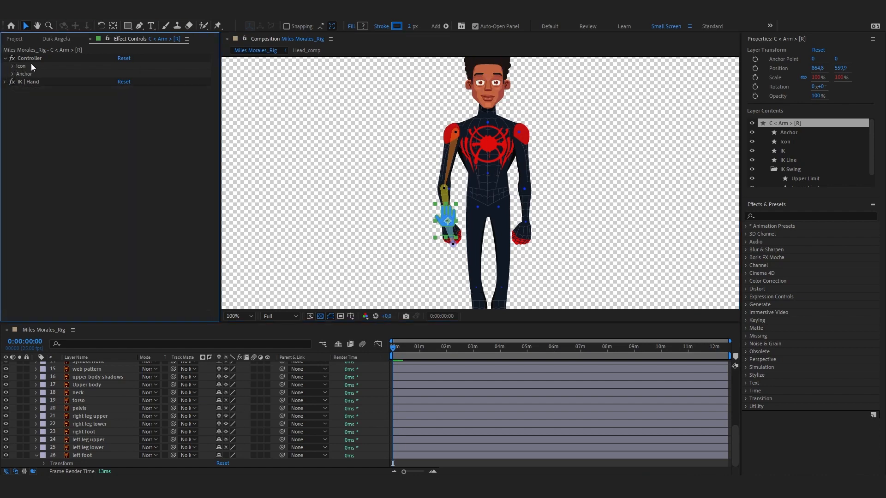
click(13, 66)
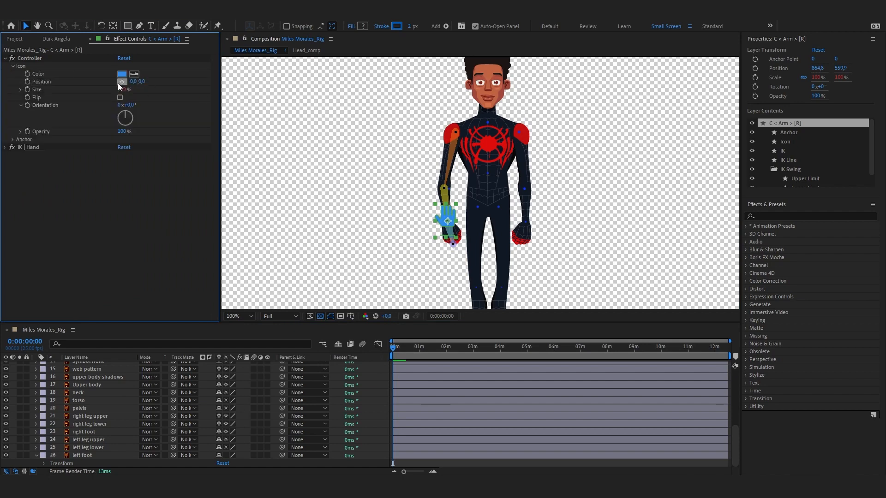
drag(132, 81, 102, 81)
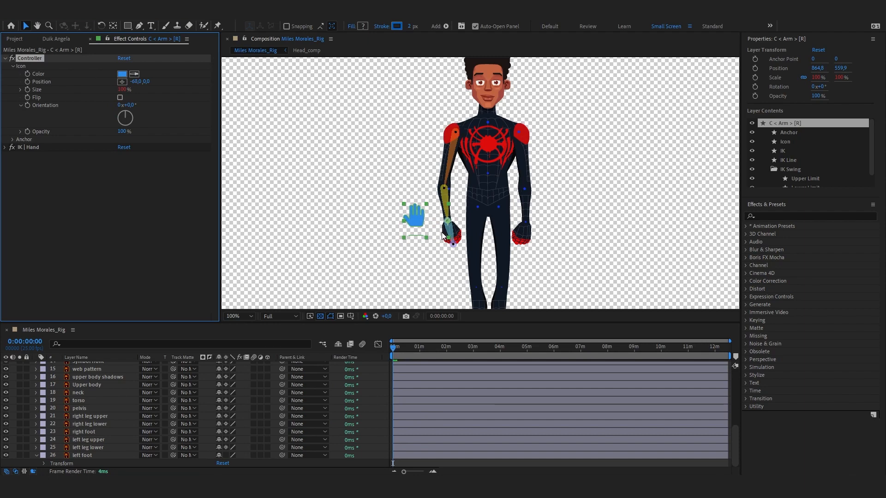
Try moving the left fist_F artwork outward from the left arm and undo the move.
key(period)
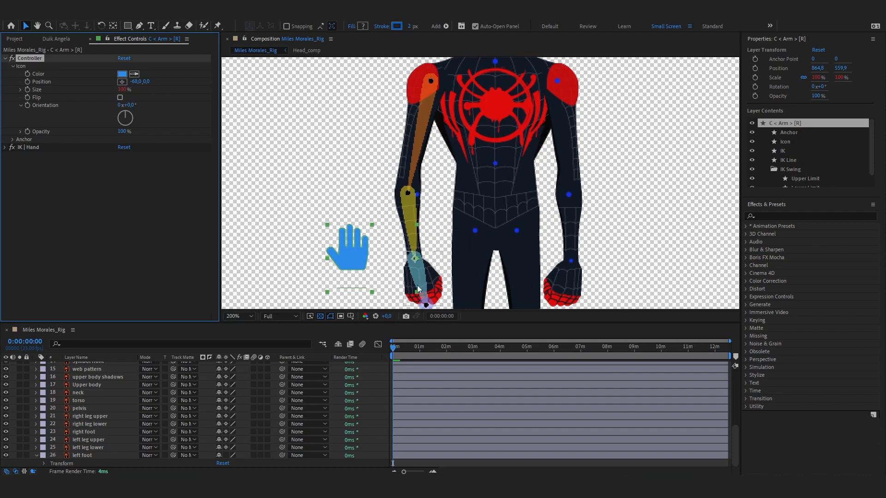
key(comma)
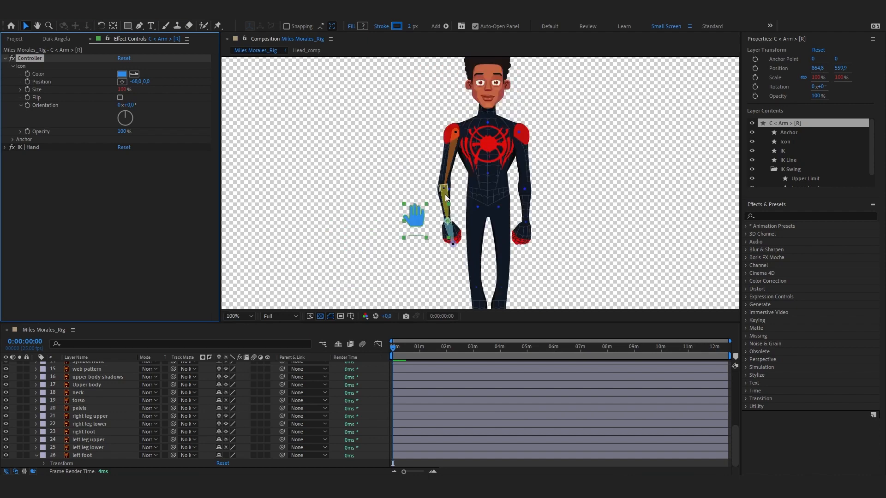
key(period)
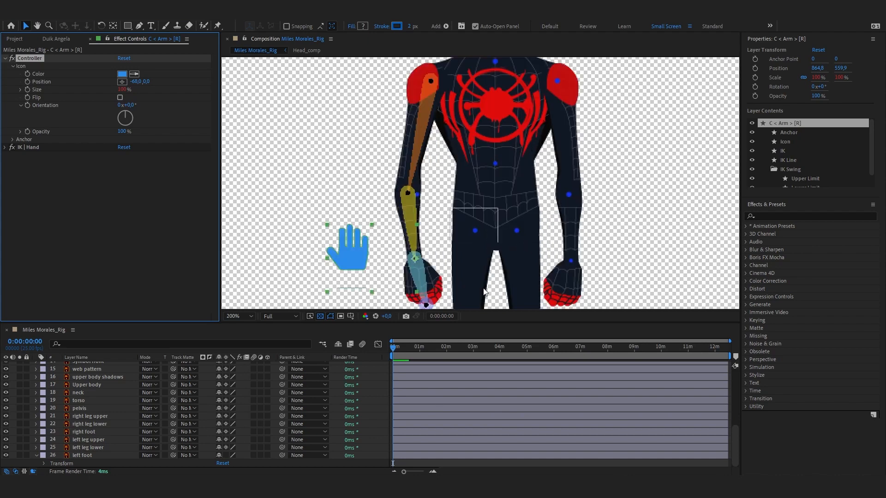
click(564, 259)
drag(574, 287, 594, 289)
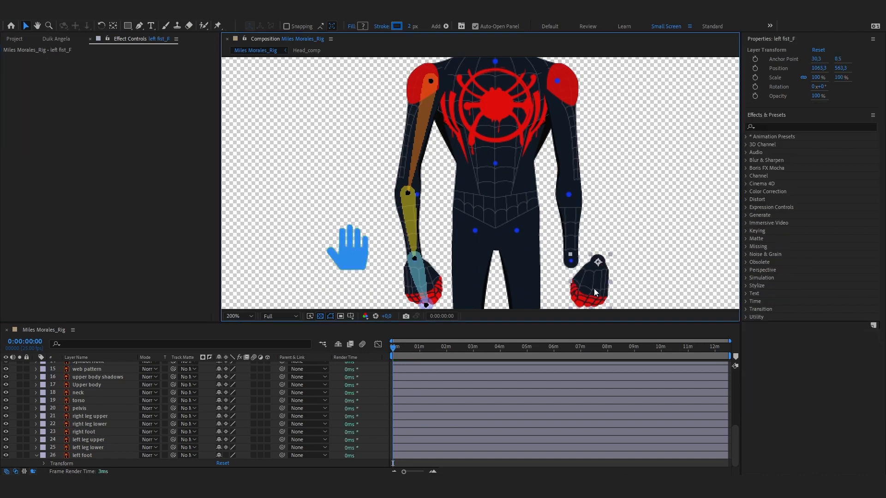
key(ctrl+z)
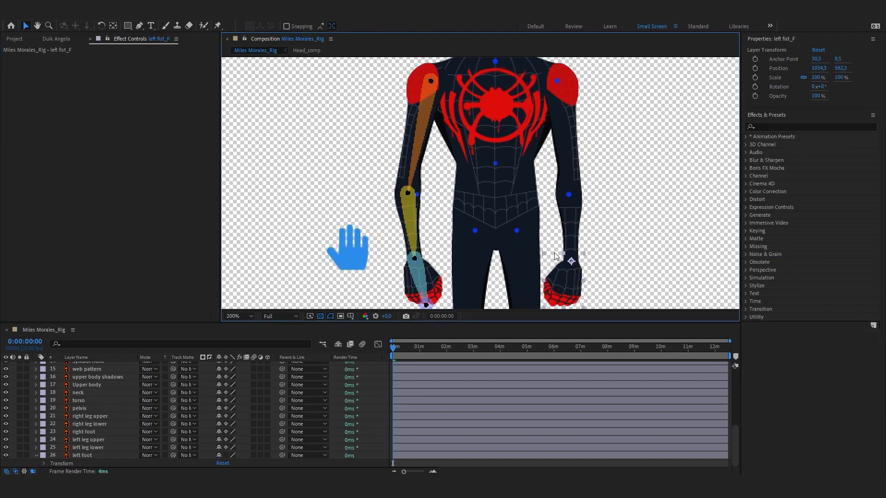
Select the C < Arm > [R] controller and change its icon color to green.
click(347, 249)
key(comma)
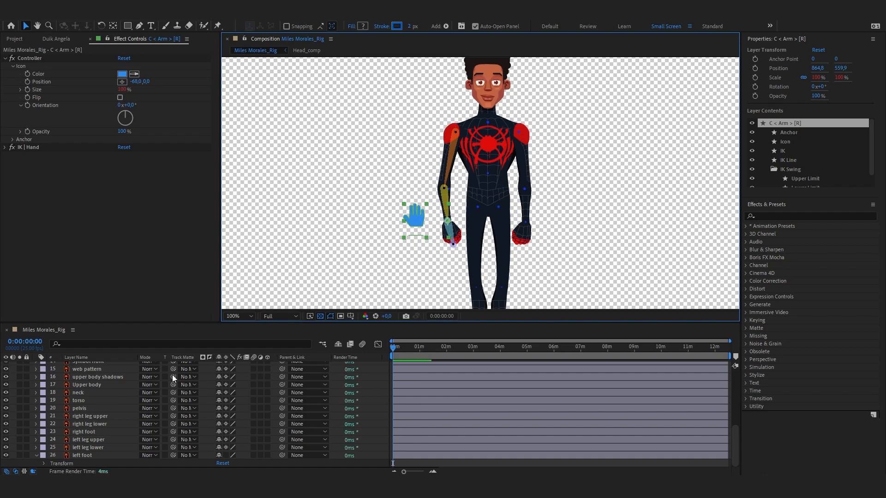
scroll(174, 378, up, 3)
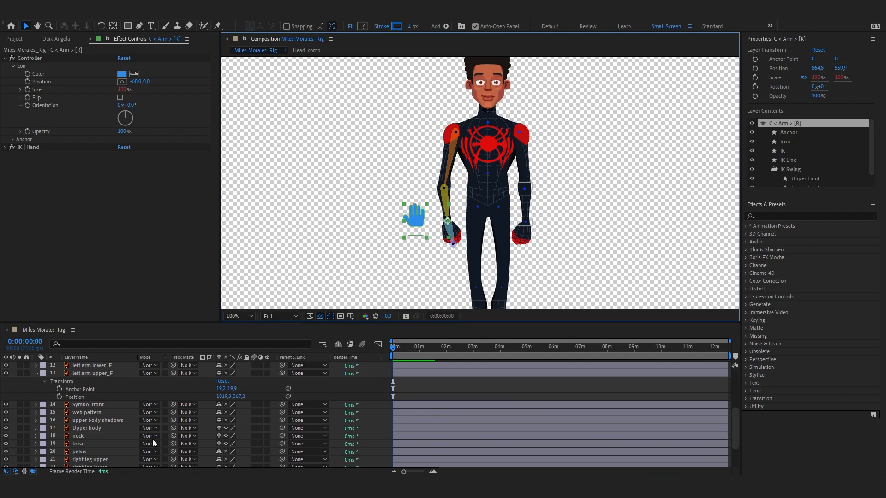
scroll(154, 444, up, 3)
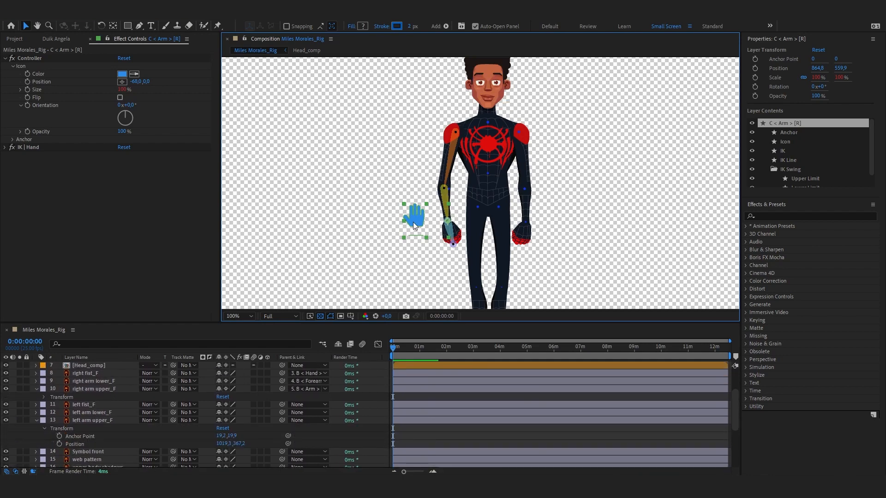
click(122, 75)
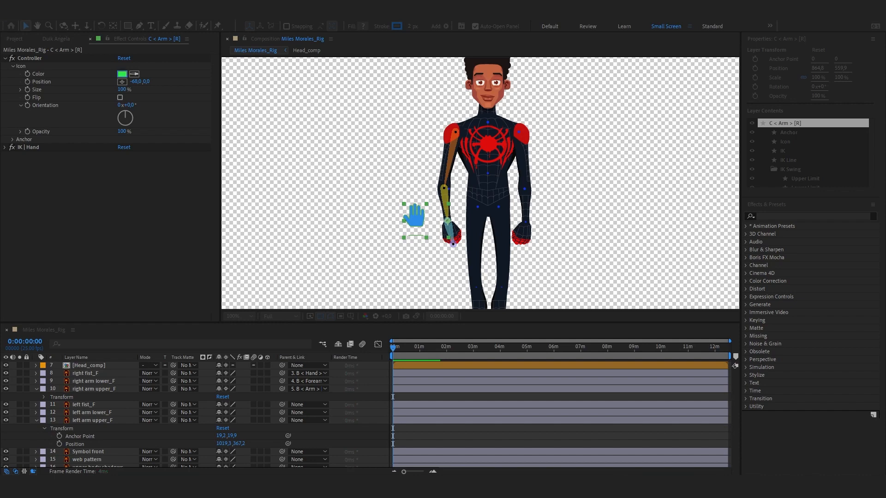
click(500, 167)
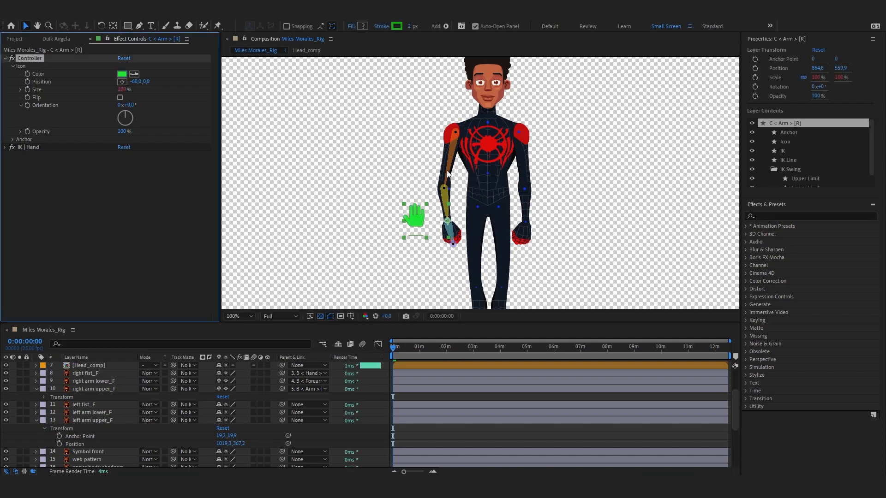
Check how the green hand controller and the right arm and forearm bones can each be selected in the composition.
click(416, 218)
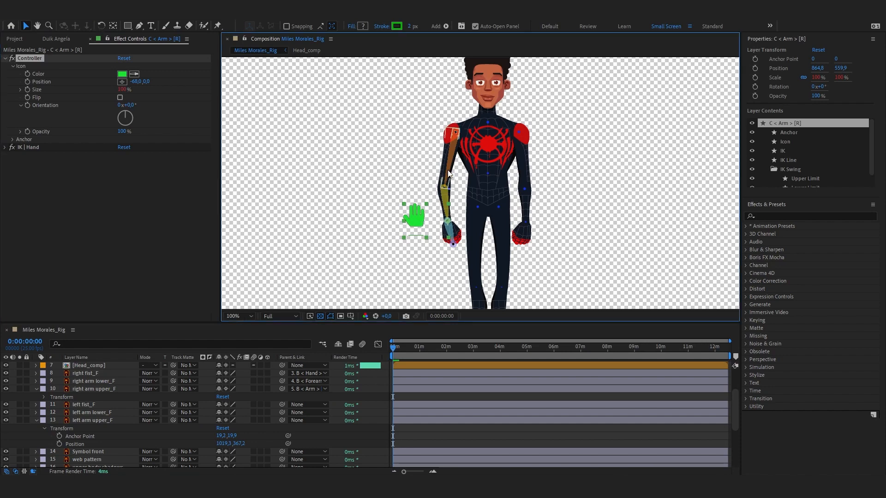
click(448, 170)
click(413, 215)
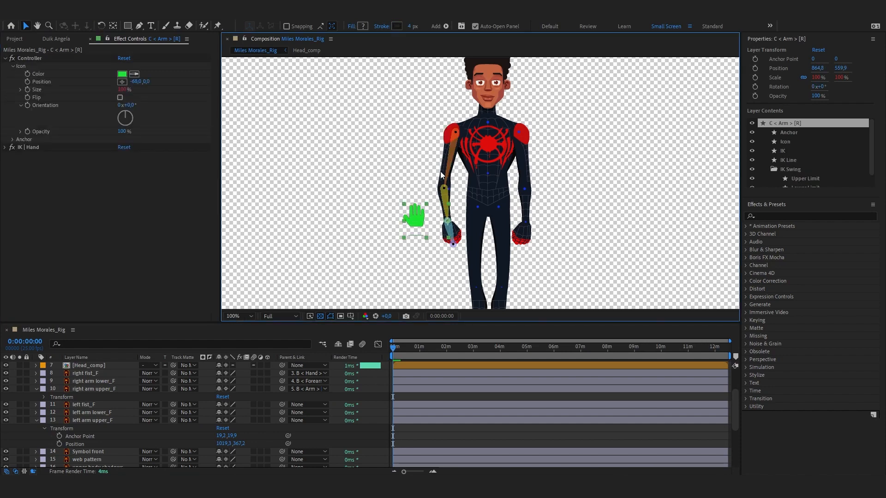
click(445, 197)
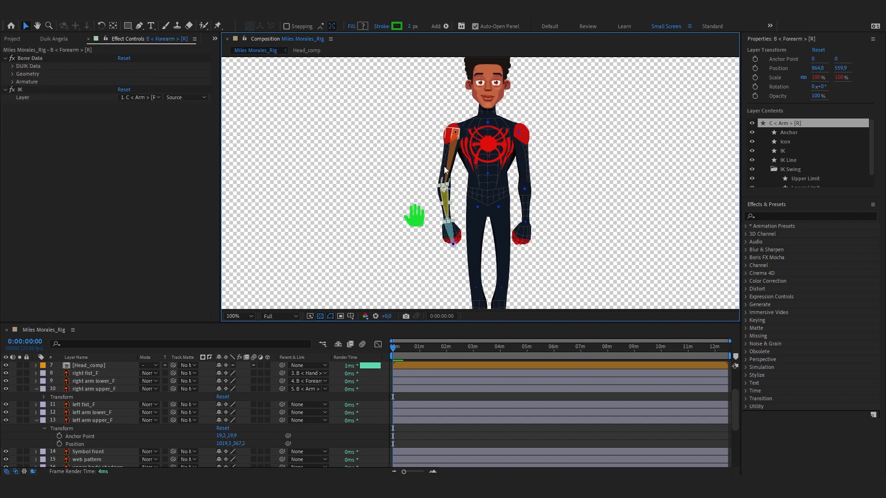
click(451, 155)
click(413, 215)
click(447, 168)
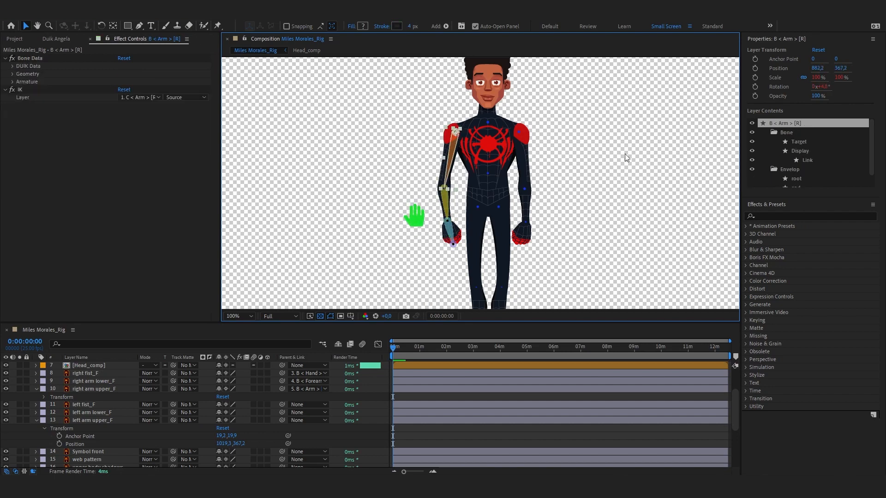
click(414, 216)
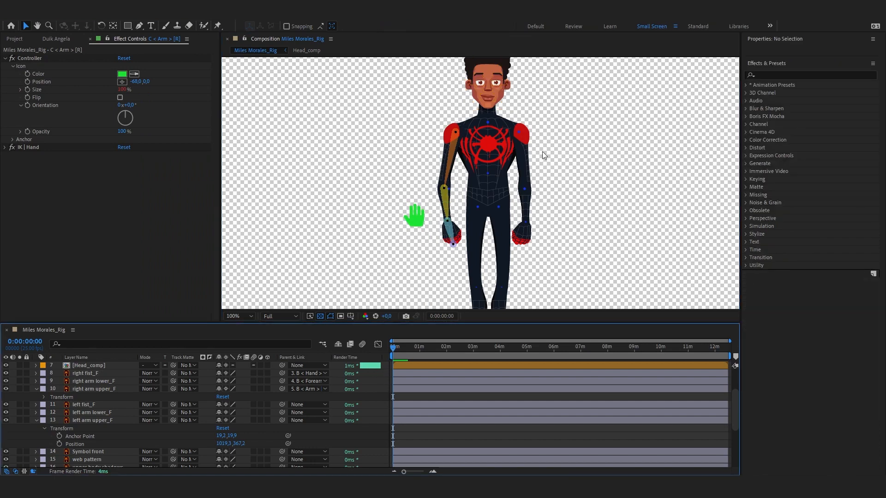
Select the left upper arm, lower arm and fist layers and create Duik Hominoid arm bones for the Left side without a shoulder.
click(525, 157)
shift+click(525, 212)
shift+click(522, 236)
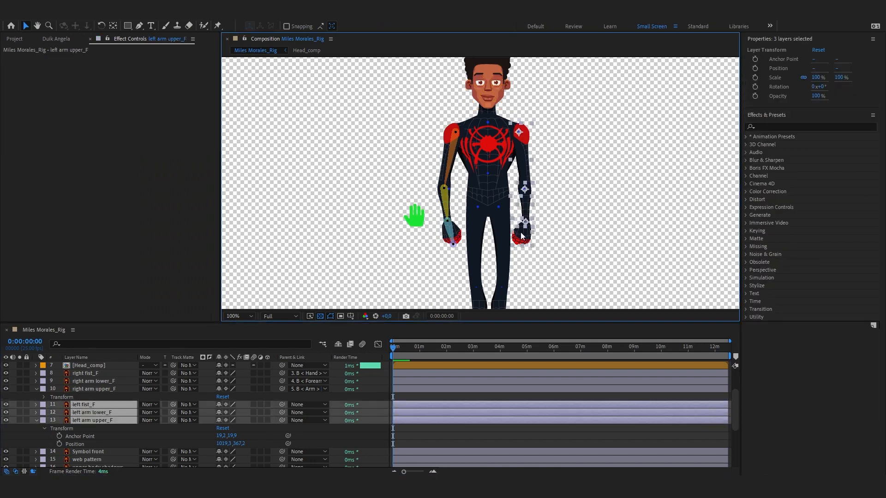
click(56, 38)
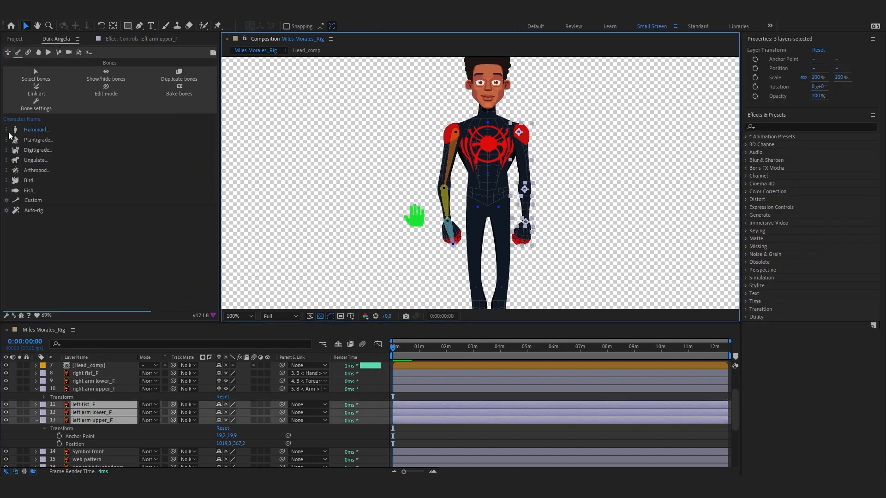
click(28, 130)
click(15, 140)
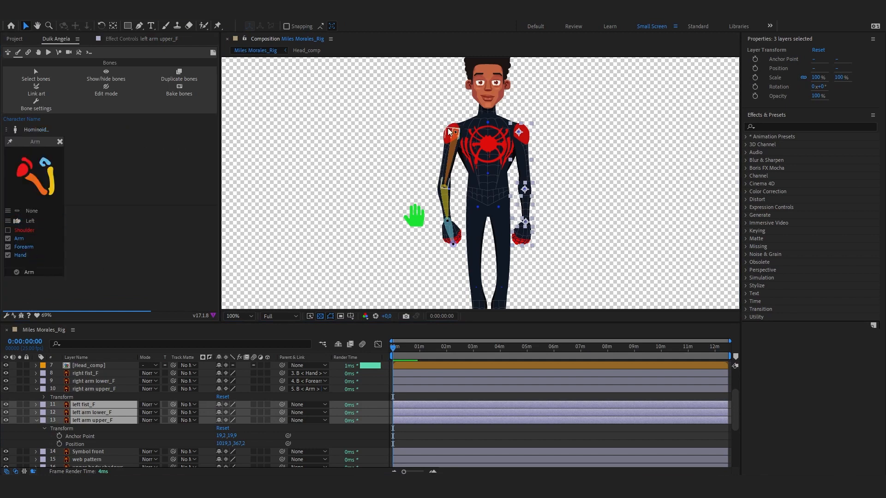
click(31, 221)
click(22, 273)
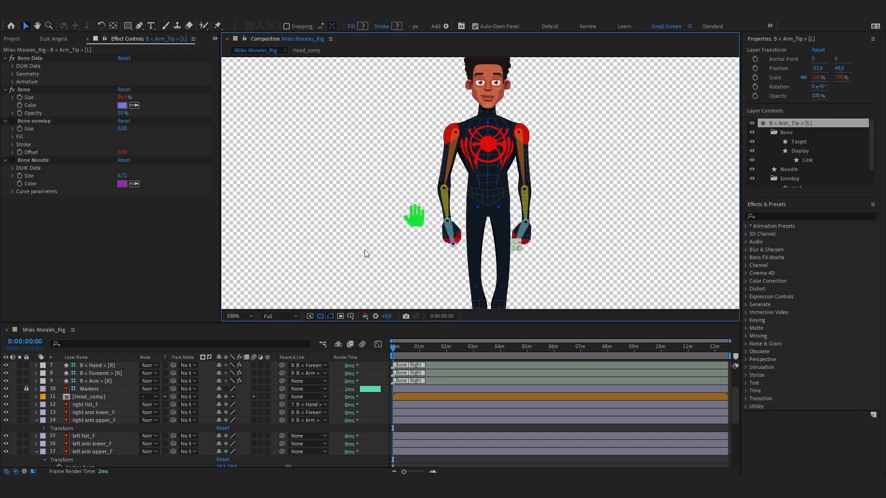
key(period)
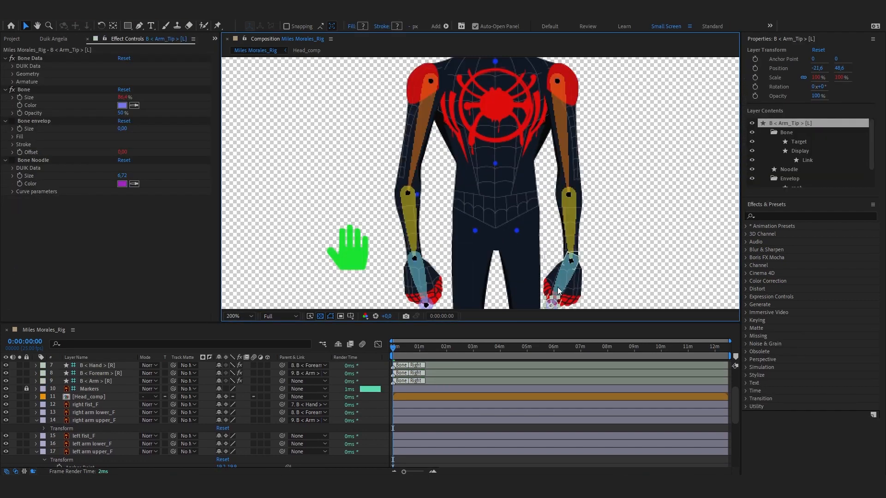
Auto-rig the four left arm bones, from B < Arm_Tip > [L] to B < Arm > [L].
key(comma)
key(comma)
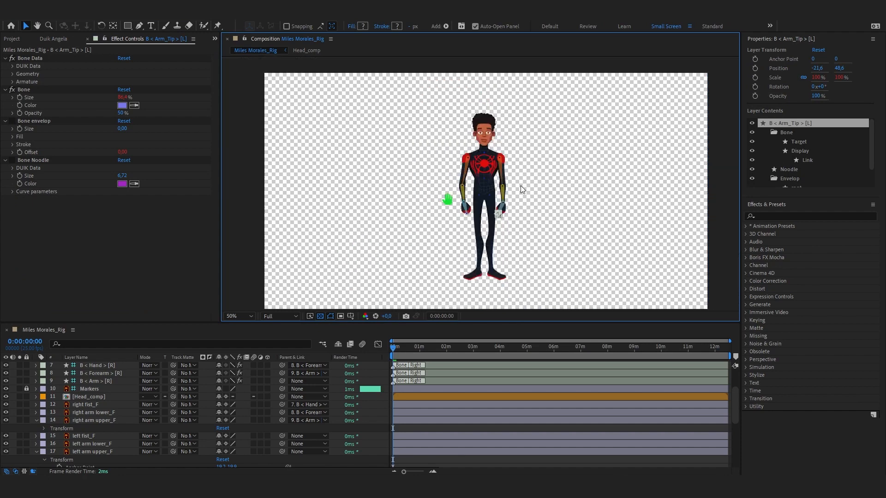
scroll(58, 411, up, 3)
click(106, 365)
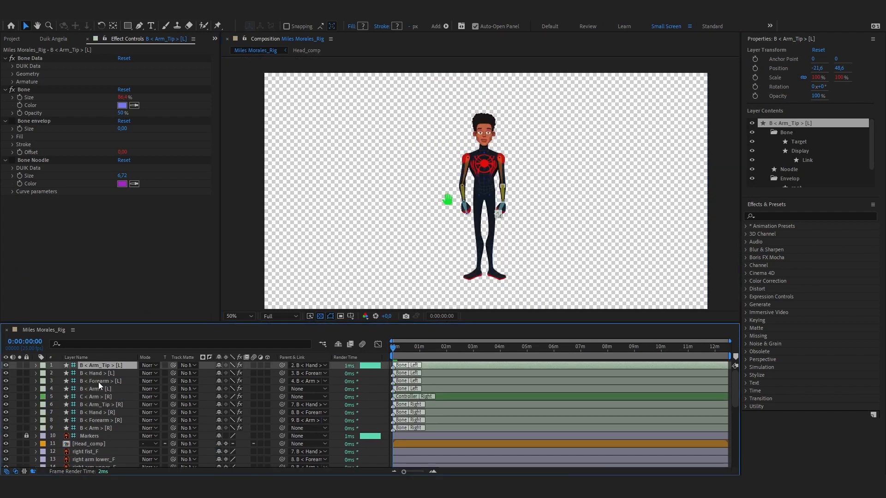
shift+click(95, 391)
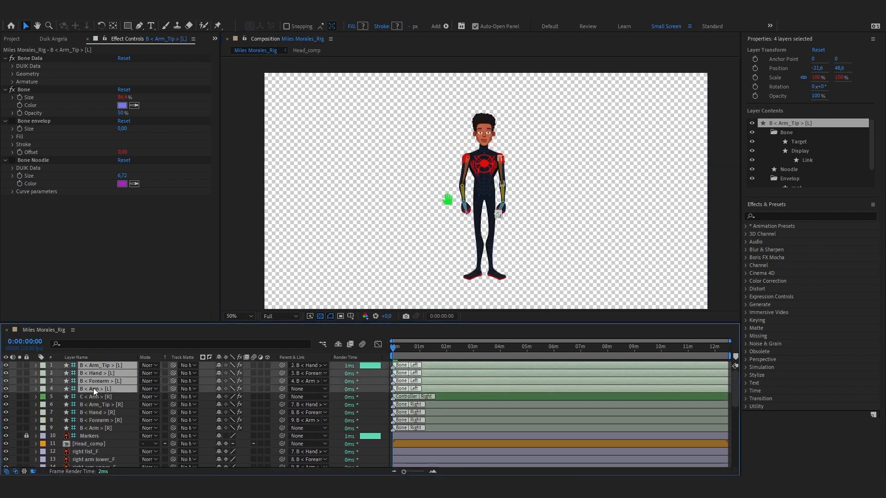
click(51, 39)
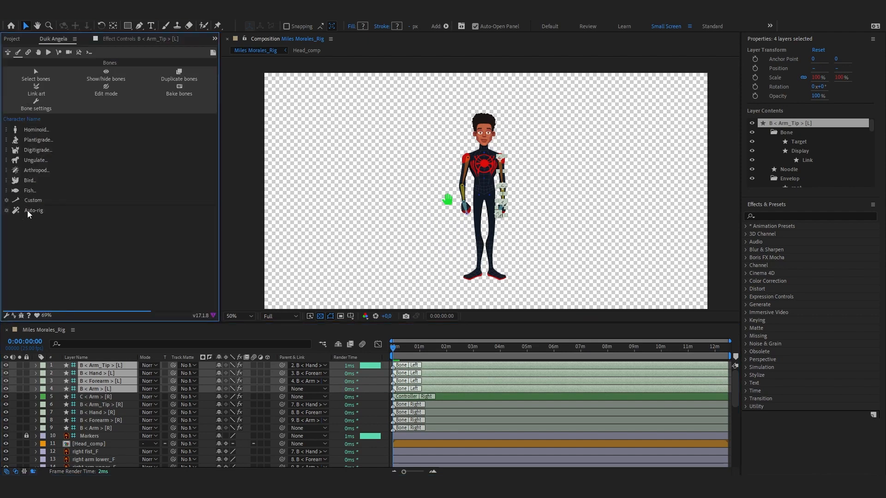
click(28, 211)
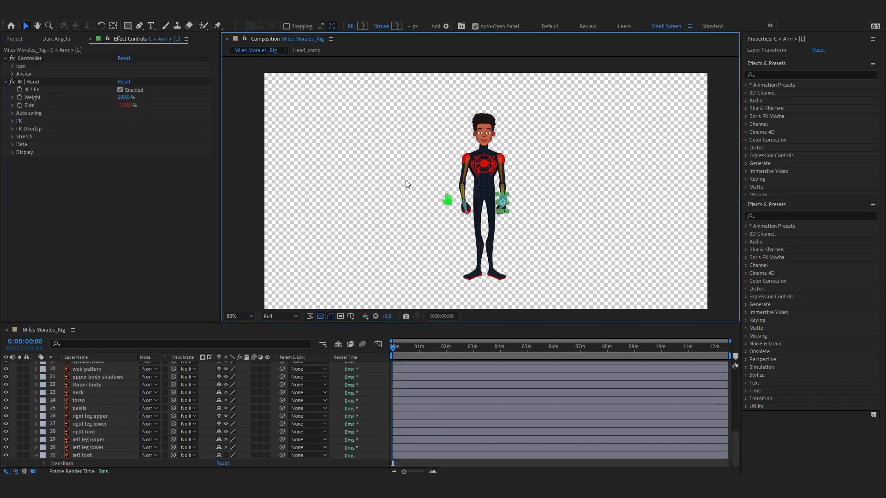
Set the C < Arm > [L] controller's icon position to 68,0, outward from the left hand, and change its icon color to red.
scroll(533, 216, up, 2)
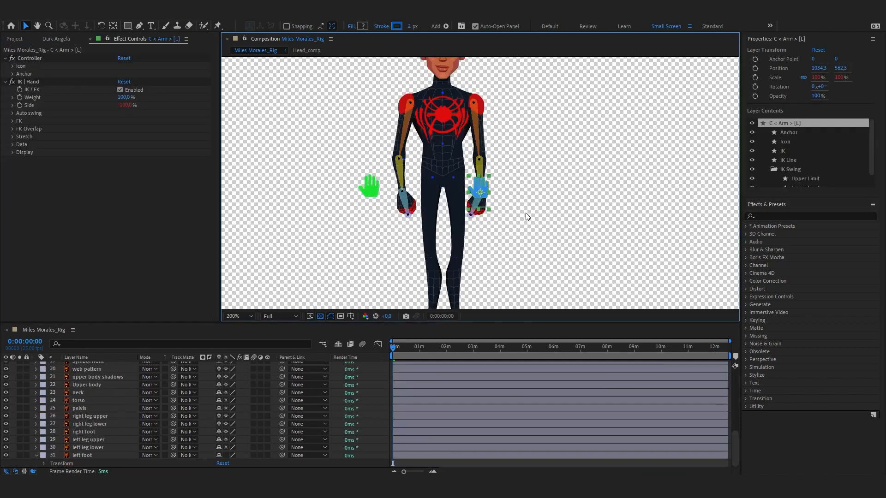
scroll(513, 205, up, 2)
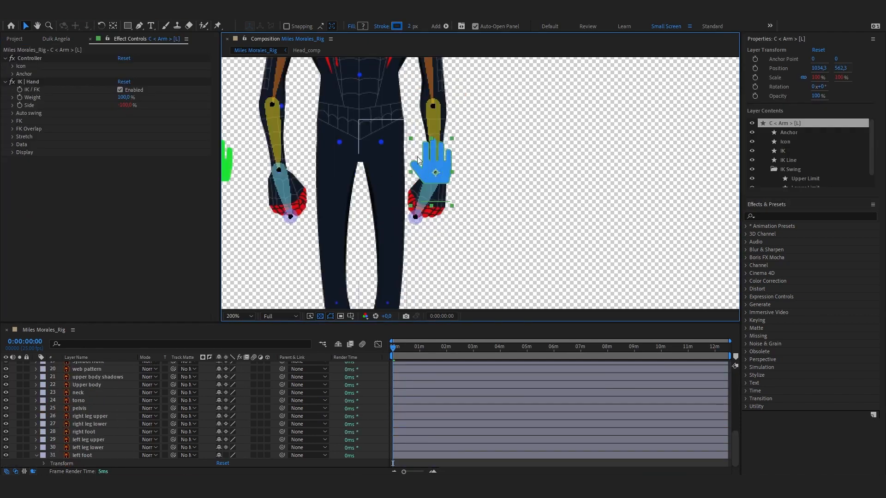
click(13, 66)
drag(134, 83, 165, 81)
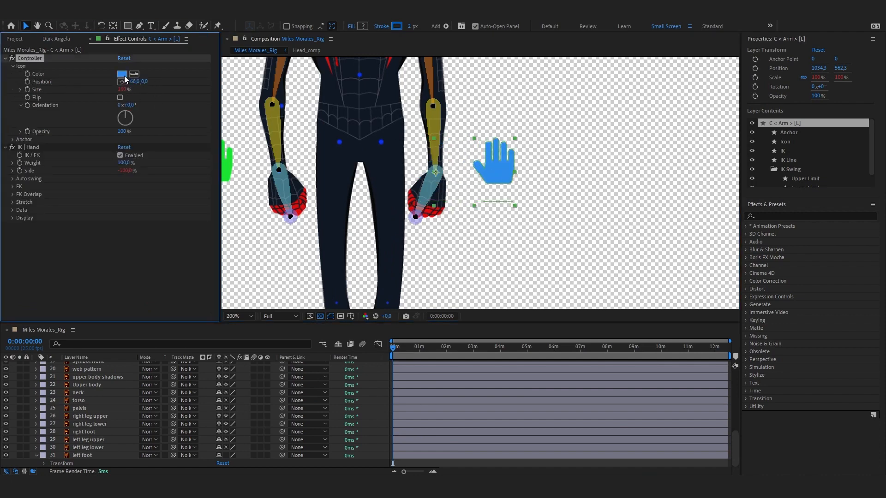
click(123, 76)
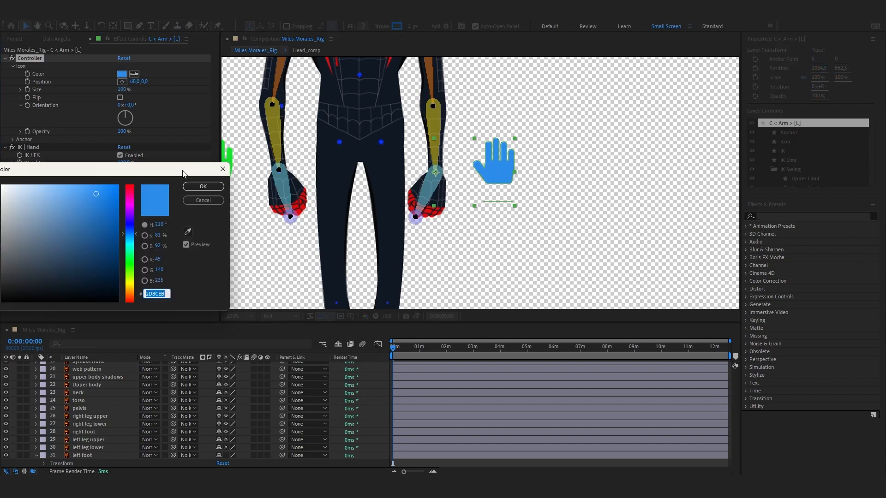
drag(146, 182, 667, 189)
drag(658, 245, 637, 209)
click(723, 199)
Select the right leg upper, right leg lower and right foot layers and create Duik leg bones for the Right side, with None as location and without toes.
scroll(486, 152, down, 1)
scroll(488, 162, down, 2)
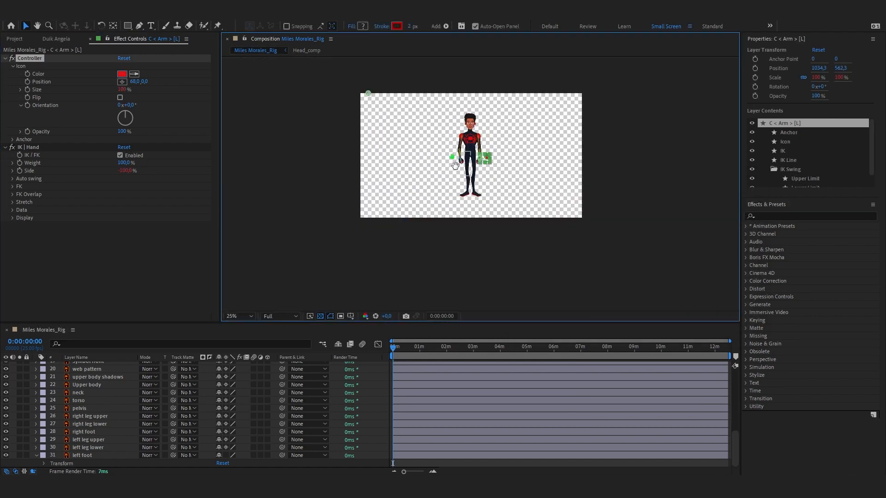
scroll(491, 165, up, 1)
click(435, 159)
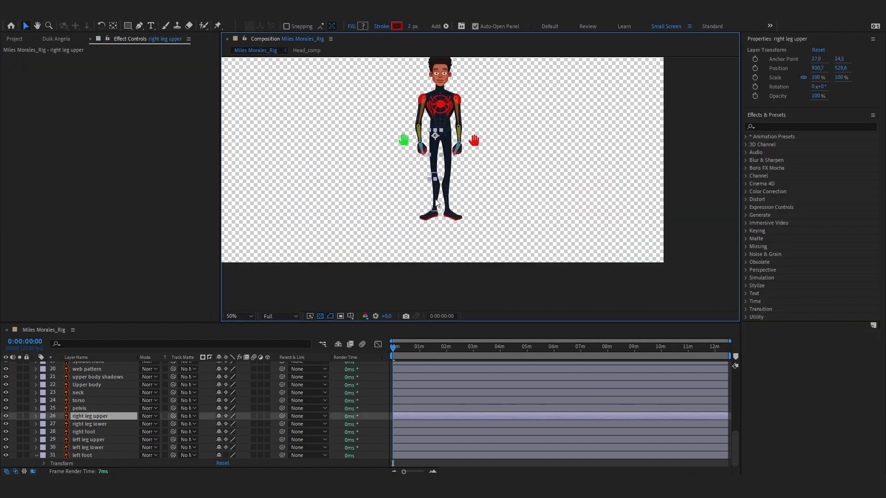
shift+click(434, 193)
shift+click(425, 219)
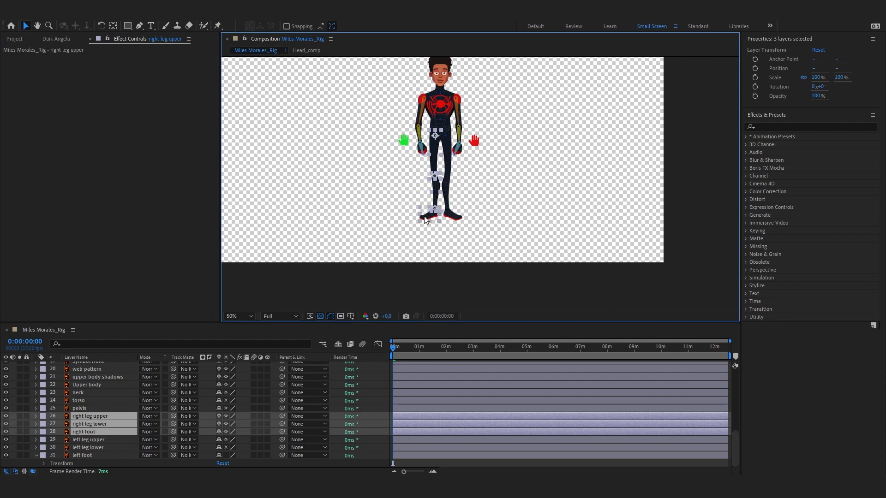
click(73, 39)
click(8, 149)
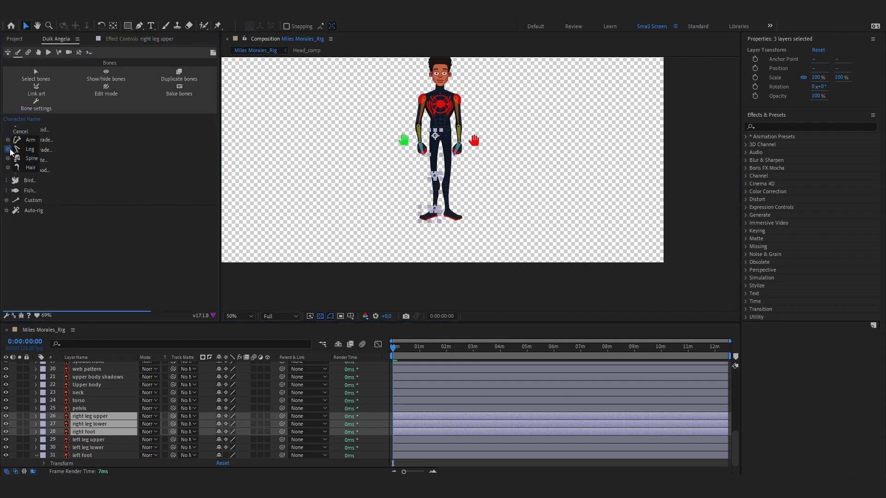
click(14, 150)
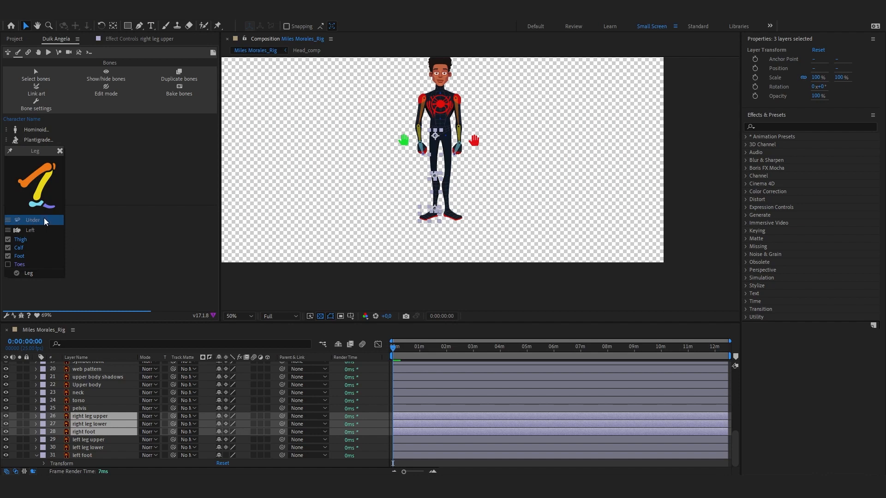
click(31, 221)
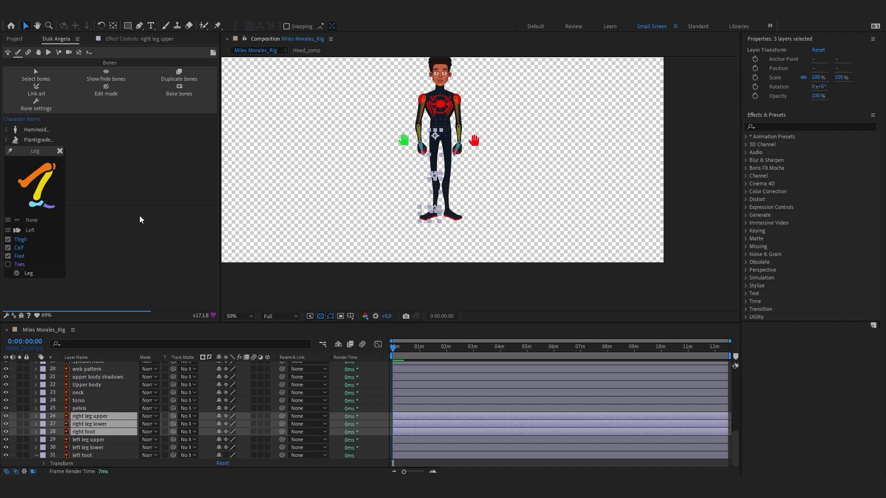
click(31, 230)
click(8, 265)
click(19, 273)
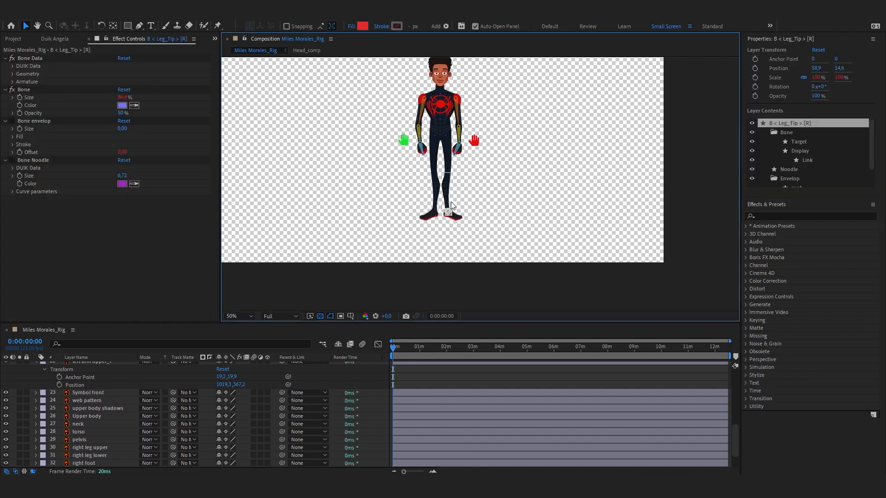
Move the B < Leg_Tip > [R] bone onto the toe end of the right foot, at position -53,1, 42,6.
scroll(429, 205, up, 2)
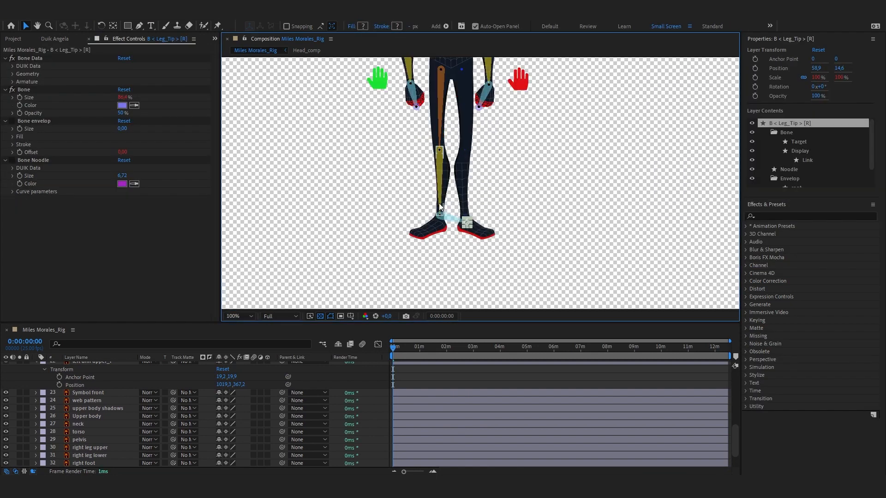
drag(467, 224, 415, 237)
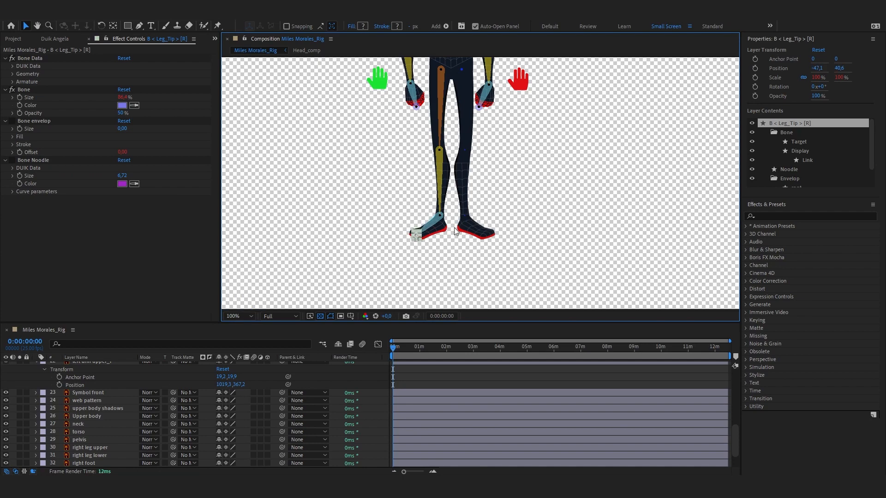
scroll(456, 226, up, 2)
scroll(477, 192, down, 2)
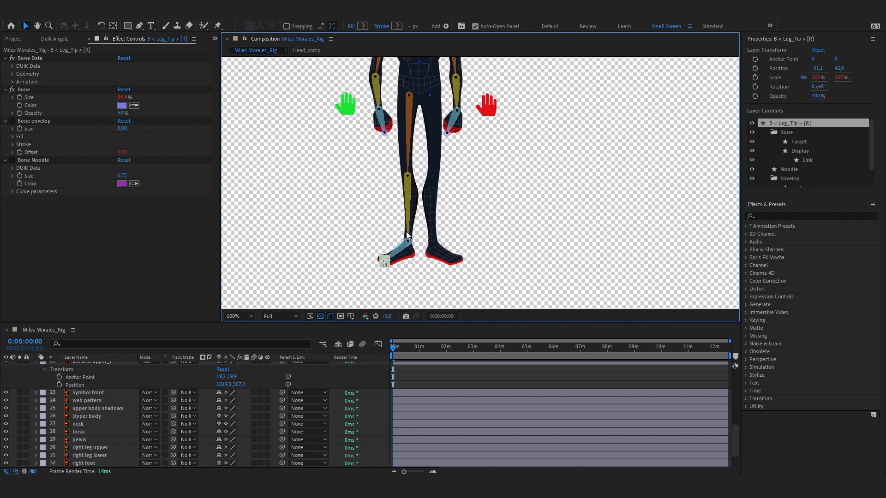
scroll(478, 126, down, 1)
drag(495, 121, 477, 162)
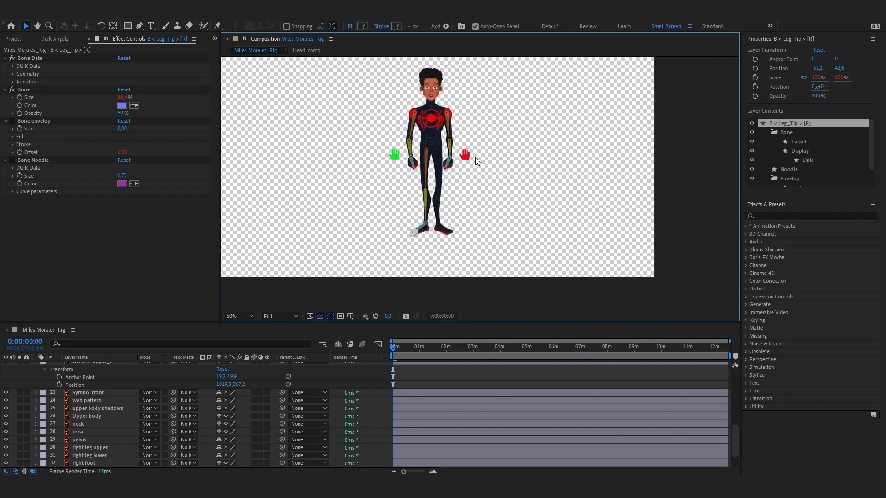
scroll(434, 212, up, 1)
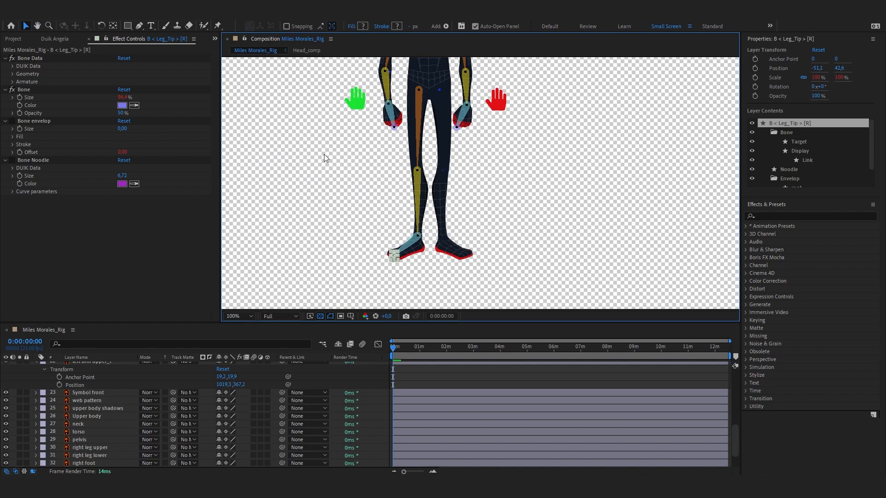
drag(440, 114, 429, 134)
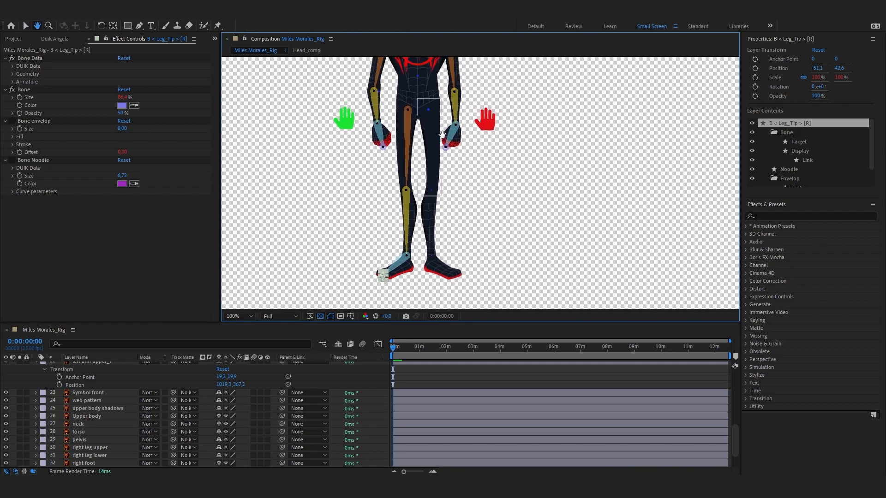
scroll(470, 129, down, 2)
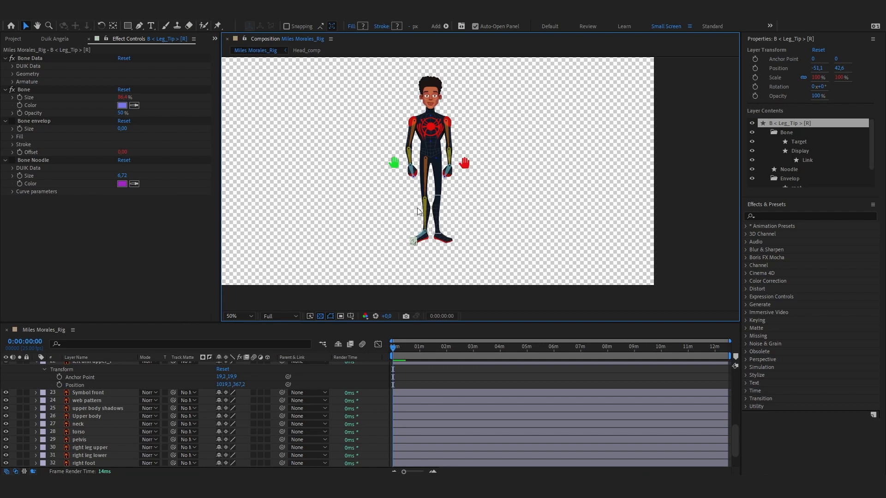
scroll(429, 242, up, 2)
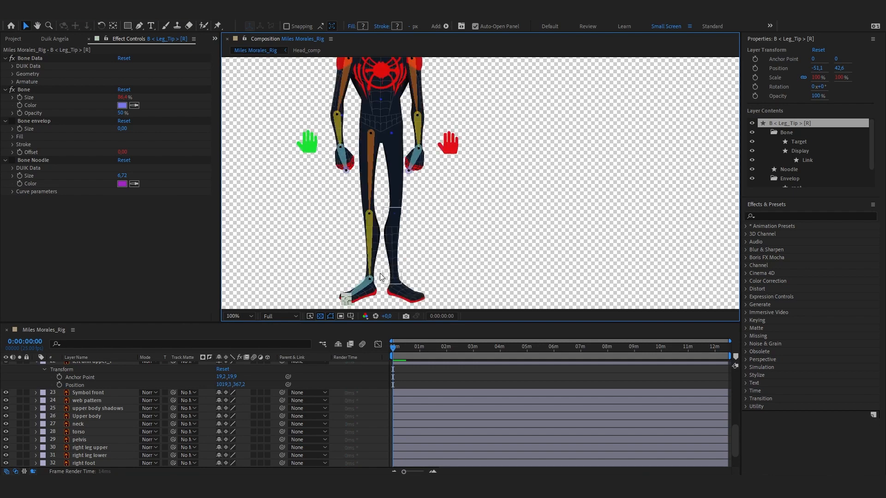
drag(381, 278, 450, 260)
Auto-rig the four right leg bones, from B < Leg_Tip > [R] to B < Thigh > [R].
scroll(111, 378, up, 8)
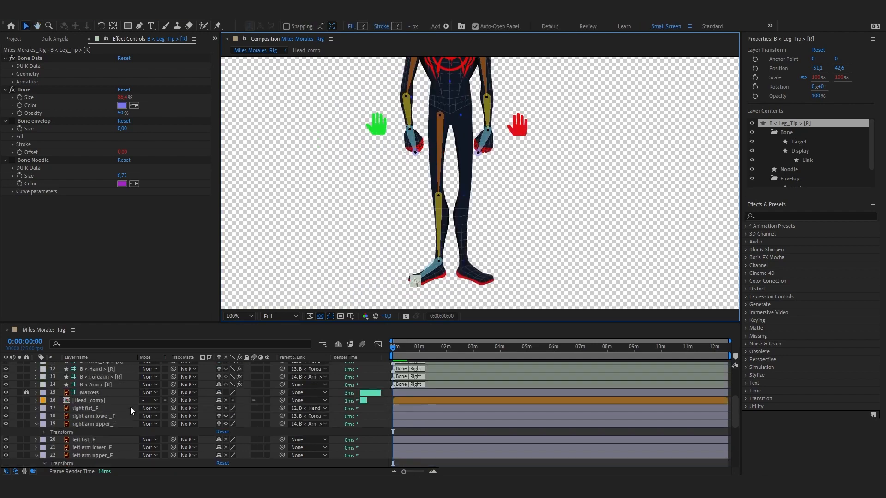
click(106, 372)
click(105, 367)
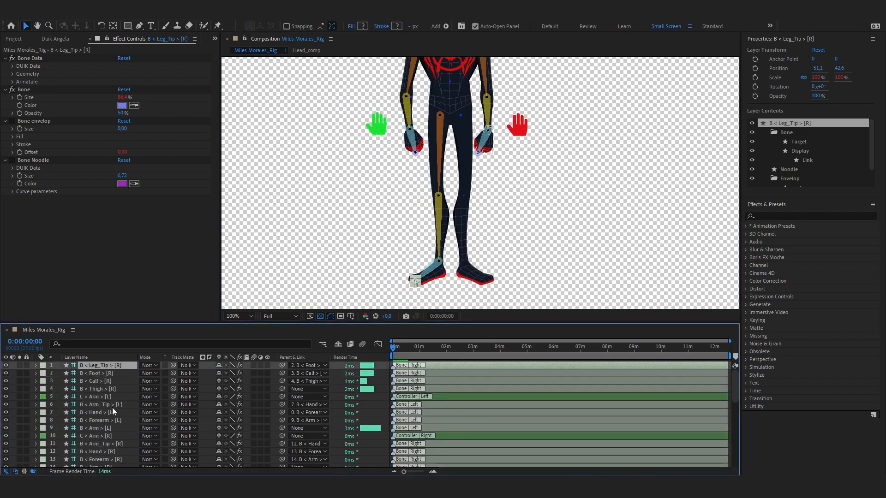
shift+click(123, 391)
click(59, 40)
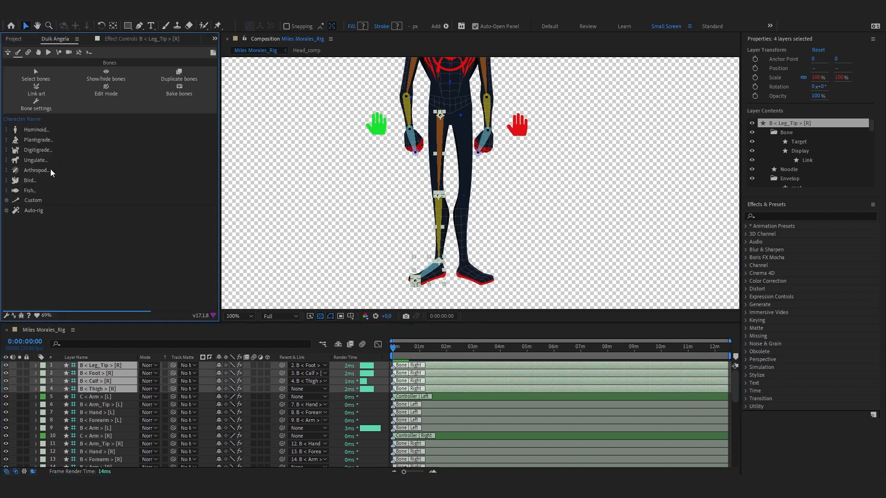
click(40, 210)
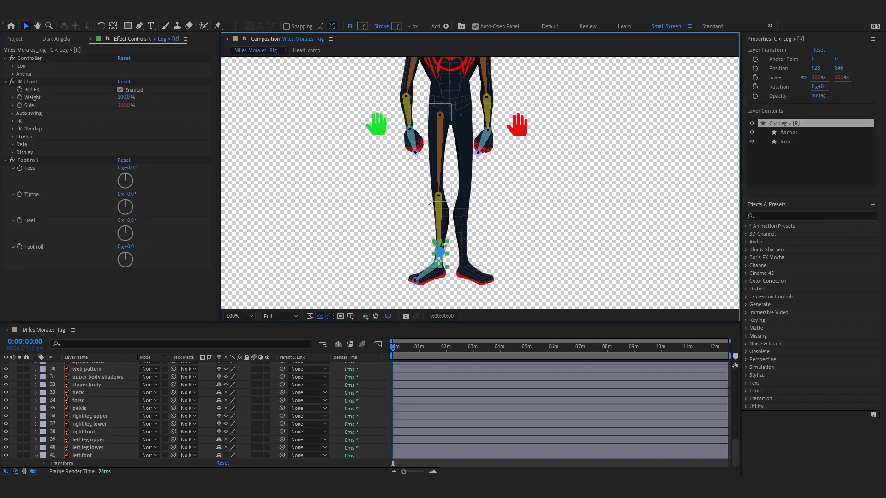
Set the C < Leg > [R] controller's icon position to -55,0 and sample its icon color from the green hand controller.
click(12, 66)
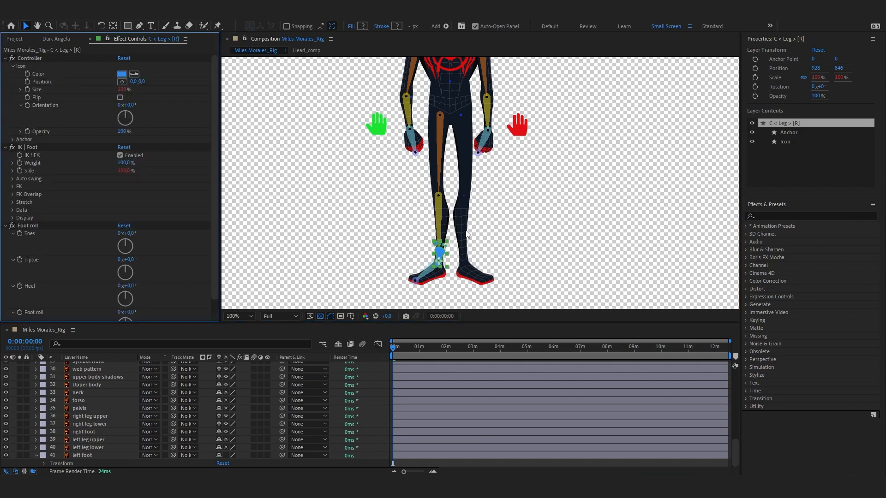
drag(134, 84, 107, 82)
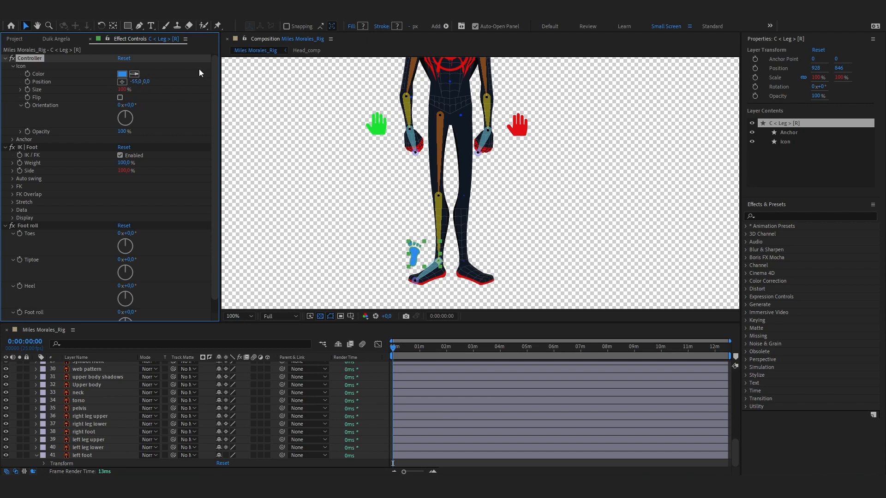
click(134, 74)
click(376, 130)
mouse_move(418, 257)
mouse_down()
mouse_move(425, 202)
mouse_move(414, 253)
mouse_up()
Select the left leg upper, left leg lower and left foot layers and bring up the Duik bone tools.
click(470, 208)
shift+click(470, 208)
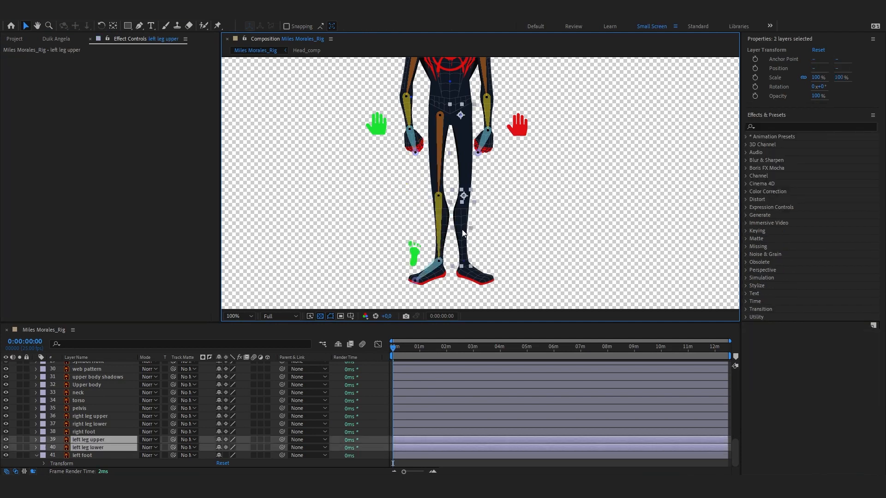
shift+click(483, 283)
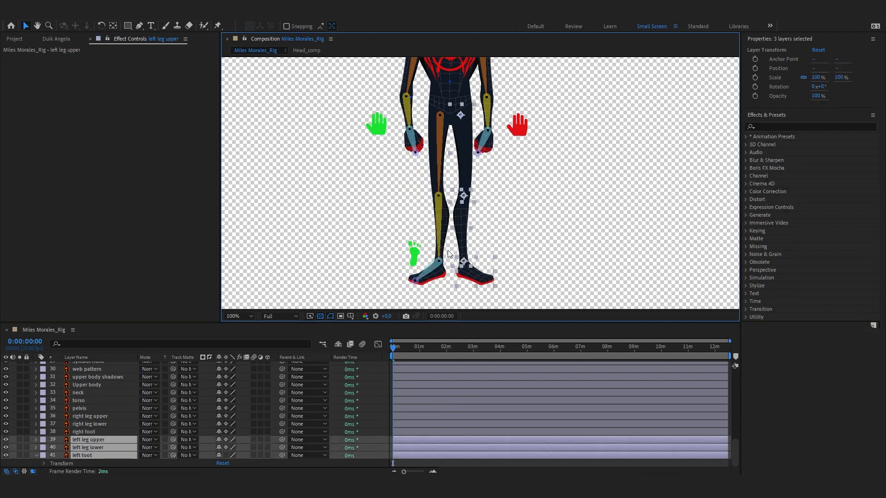
click(56, 39)
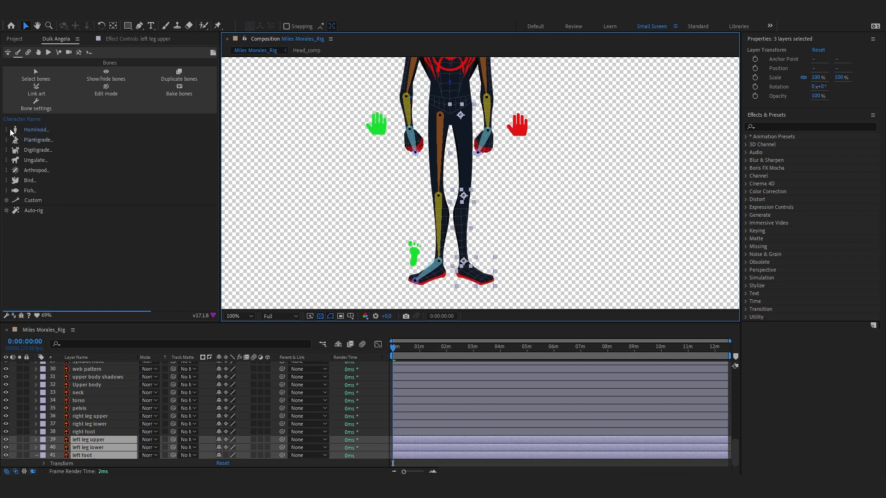
click(24, 131)
click(31, 140)
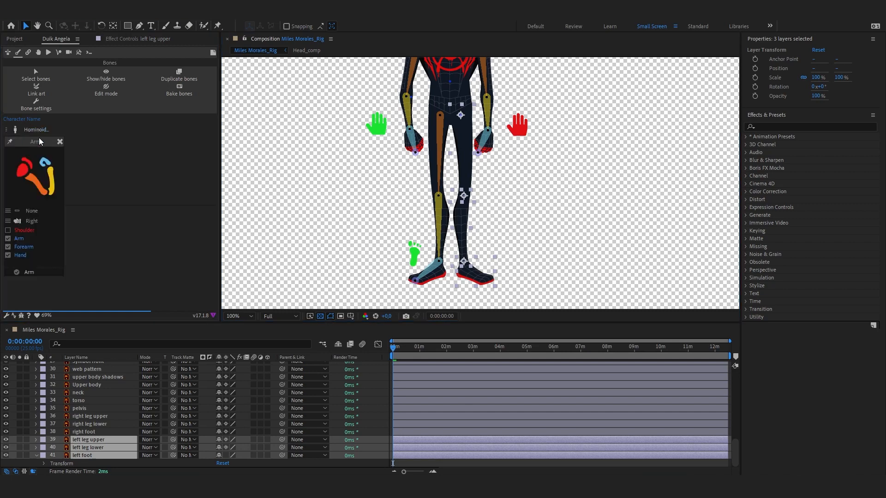
click(60, 142)
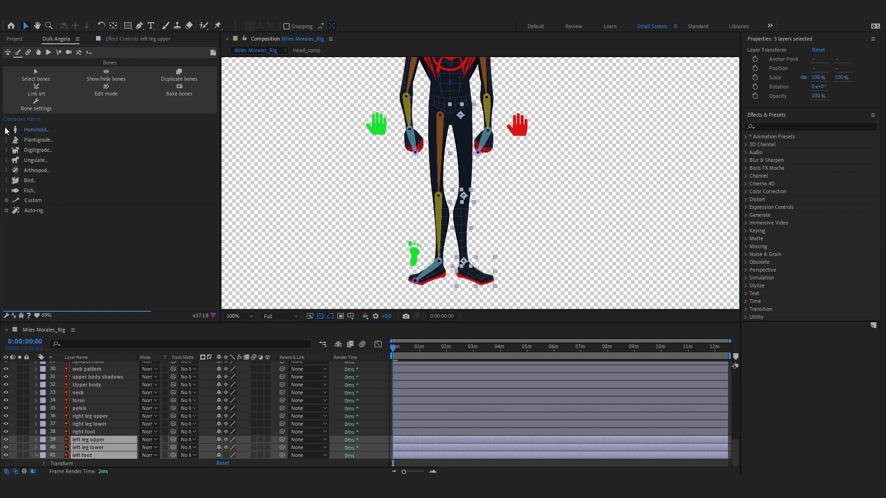
Create a left Hominoid leg with thigh, calf and foot bones, and move B < Leg_Tip > [L] onto the left toe end at 47,9, 44,6.
click(24, 131)
click(30, 149)
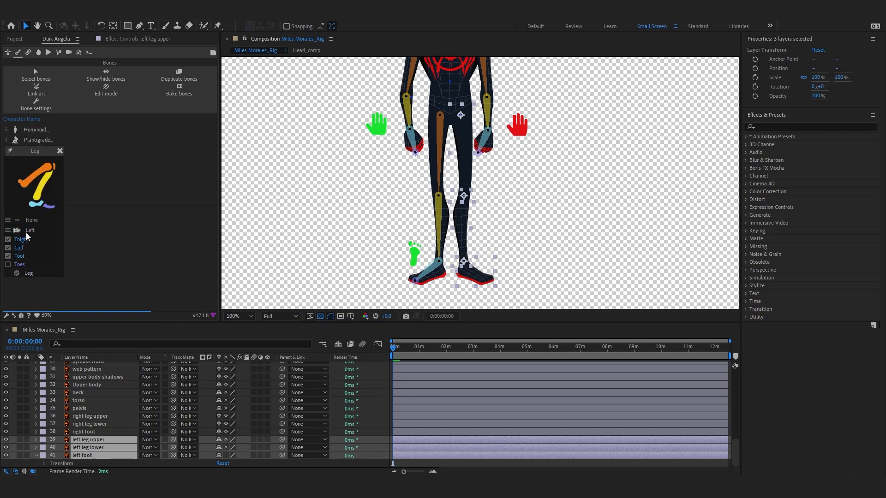
click(17, 274)
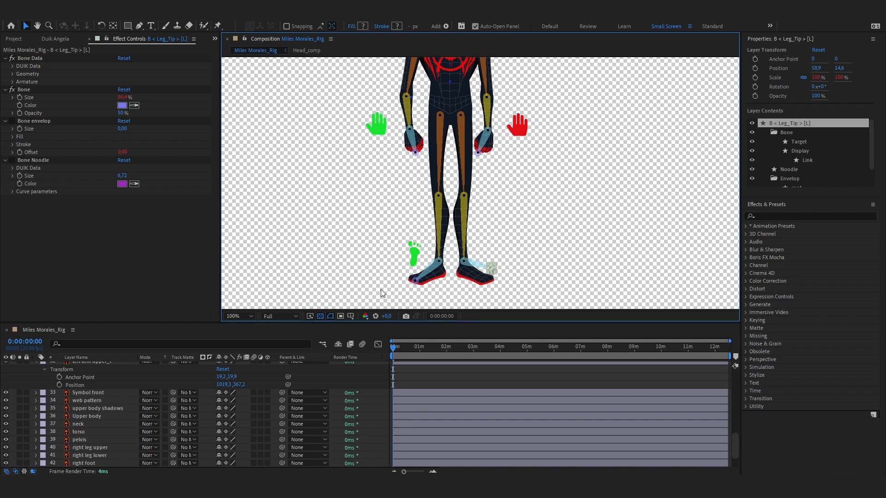
drag(492, 270, 486, 281)
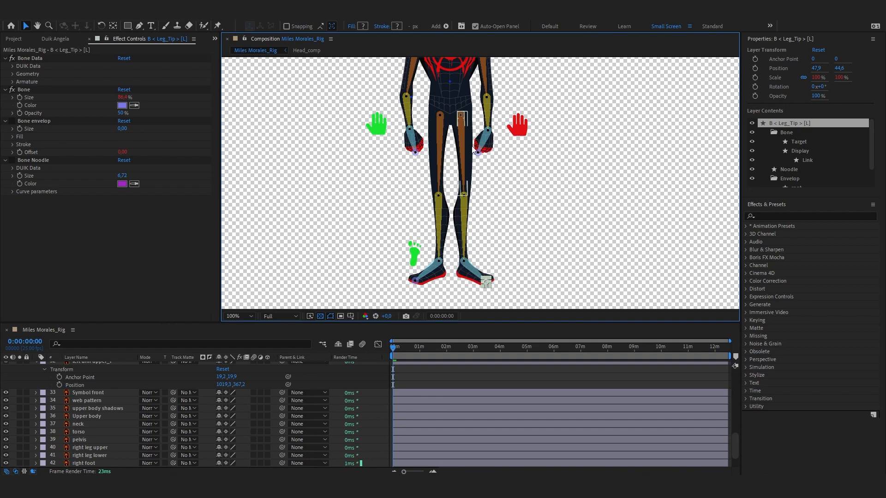
Auto-rig the four left leg bones, from B < Leg_Tip > [L] to B < Thigh > [L].
scroll(115, 416, up, 10)
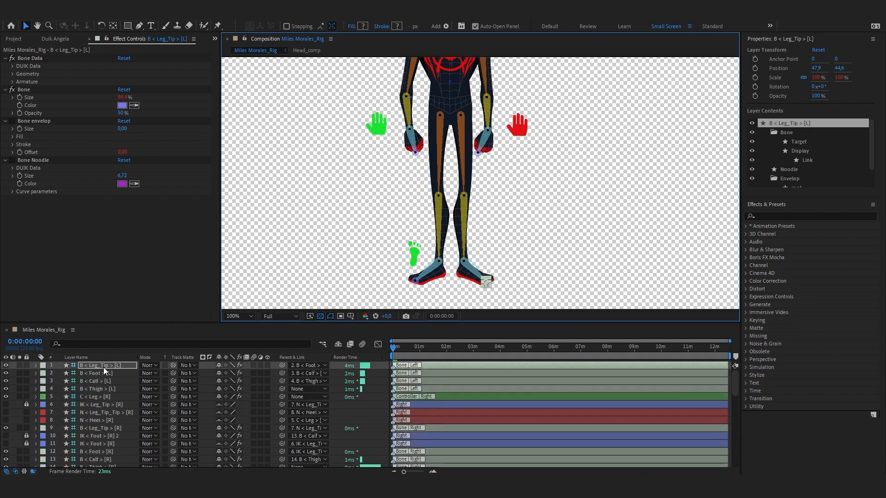
shift+click(106, 389)
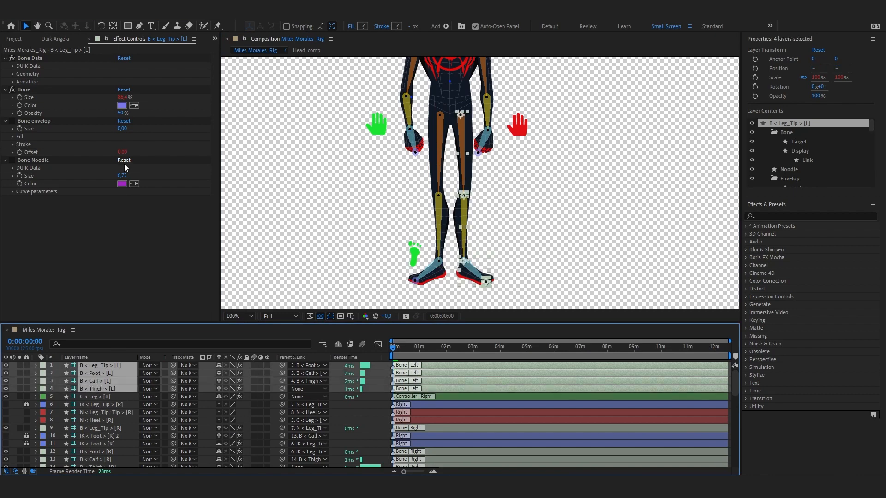
click(54, 39)
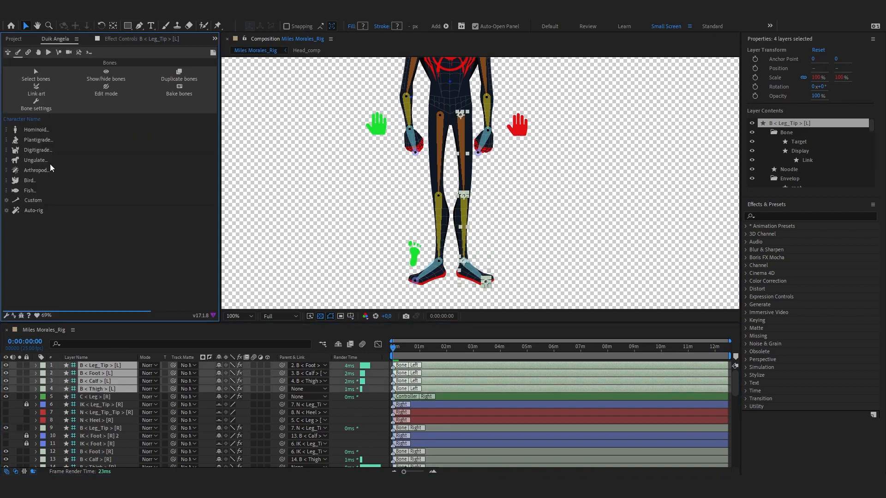
click(32, 212)
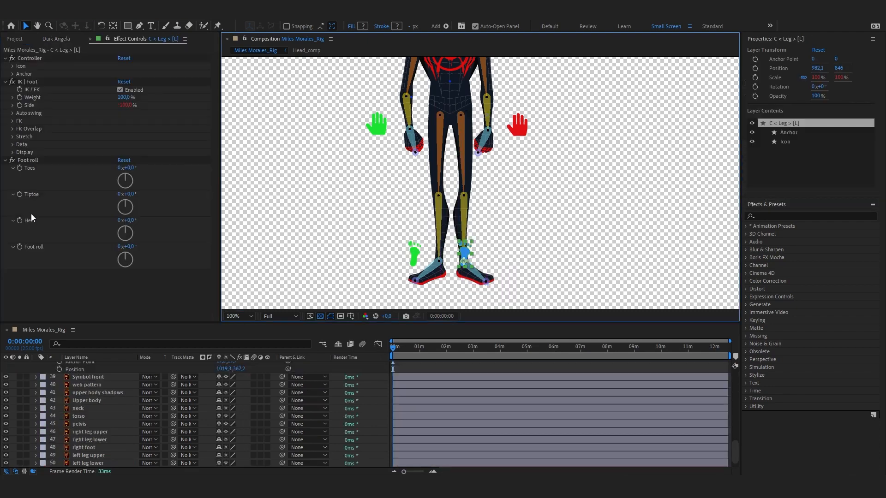
Set the C < Leg > [L] controller's icon position to 54,0, 0,0 and sample its icon color from the red hand controller.
click(12, 66)
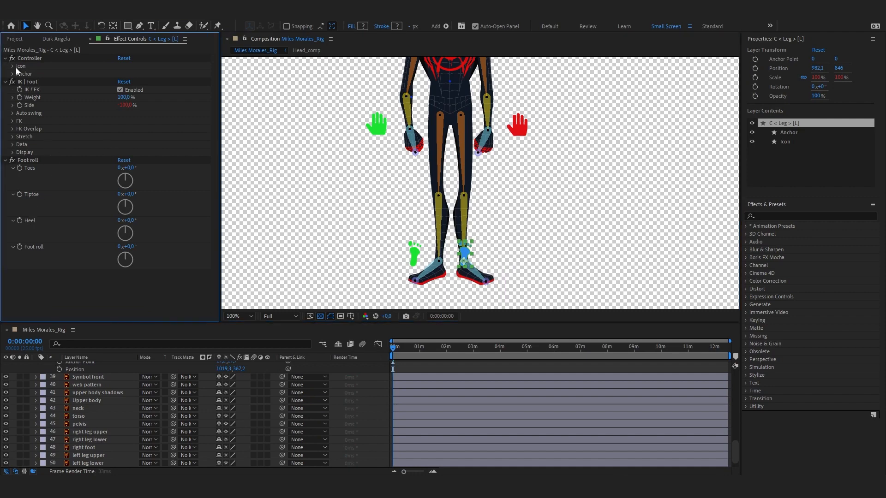
drag(133, 82, 156, 82)
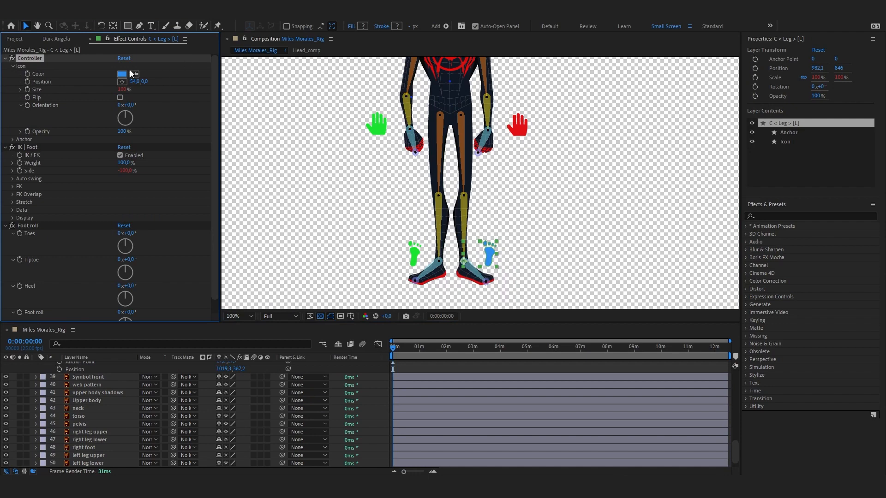
click(521, 127)
click(373, 390)
scroll(492, 179, down, 2)
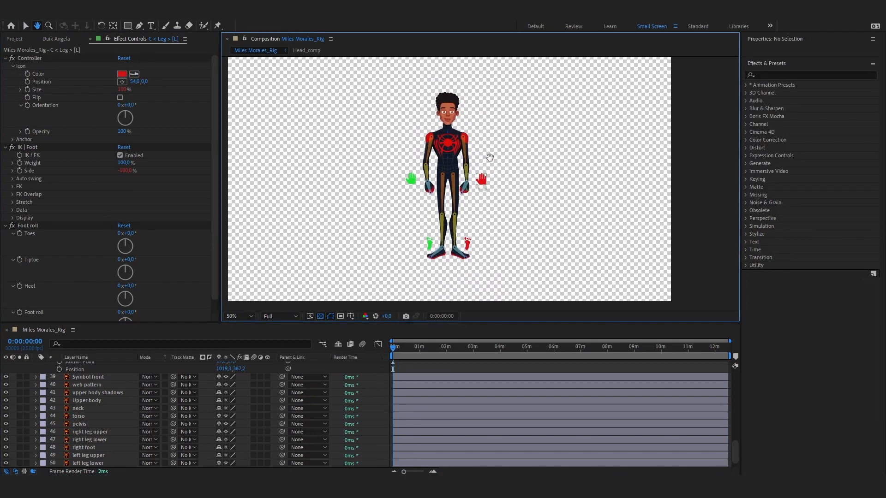
scroll(479, 187, up, 2)
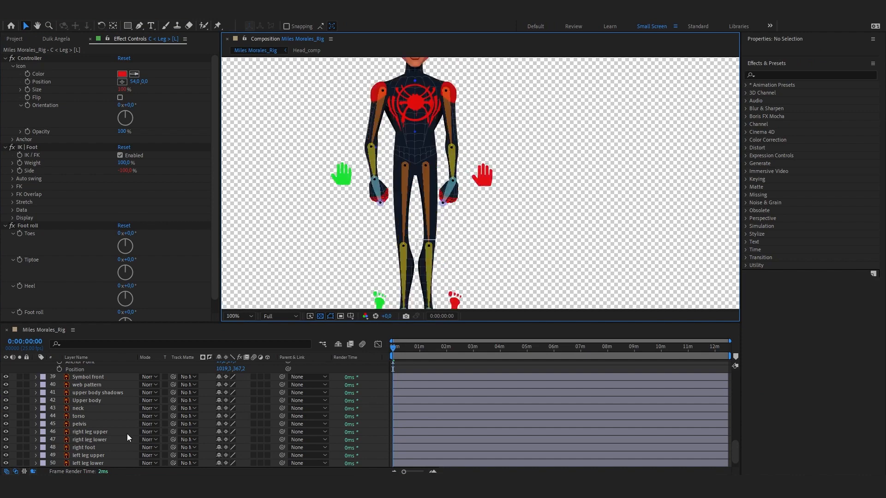
Parent the left arm upper_F layer to the B < Arm > [L] bone.
scroll(117, 414, up, 7)
scroll(98, 413, down, 8)
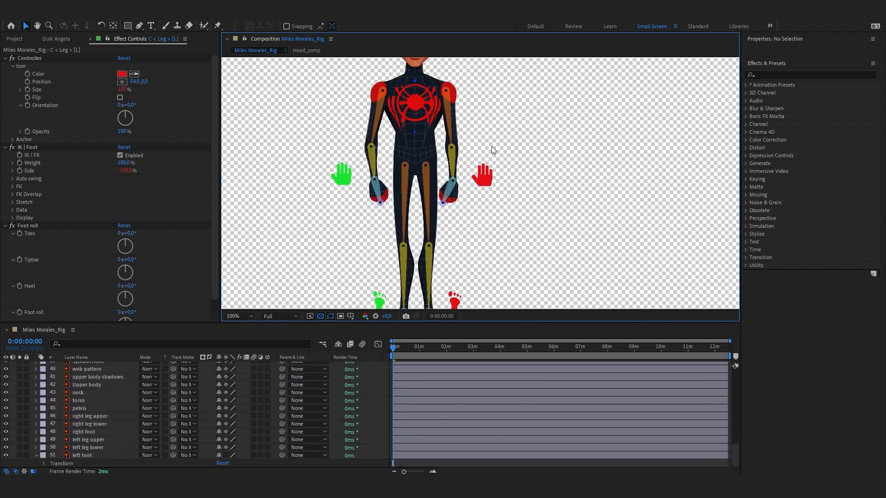
click(461, 123)
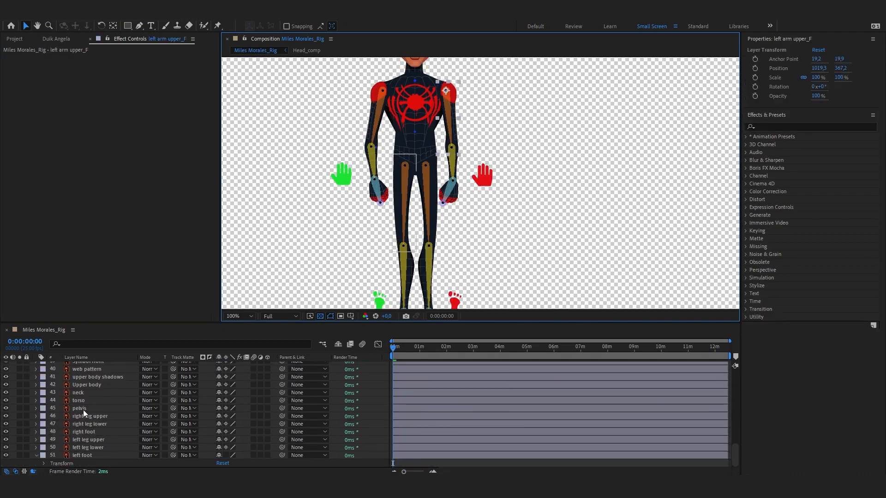
key(a)
key(shift+p)
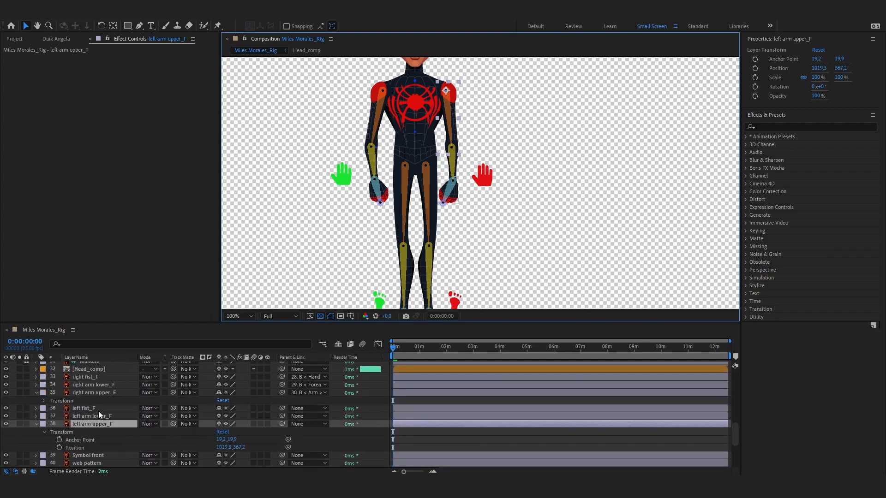
click(322, 424)
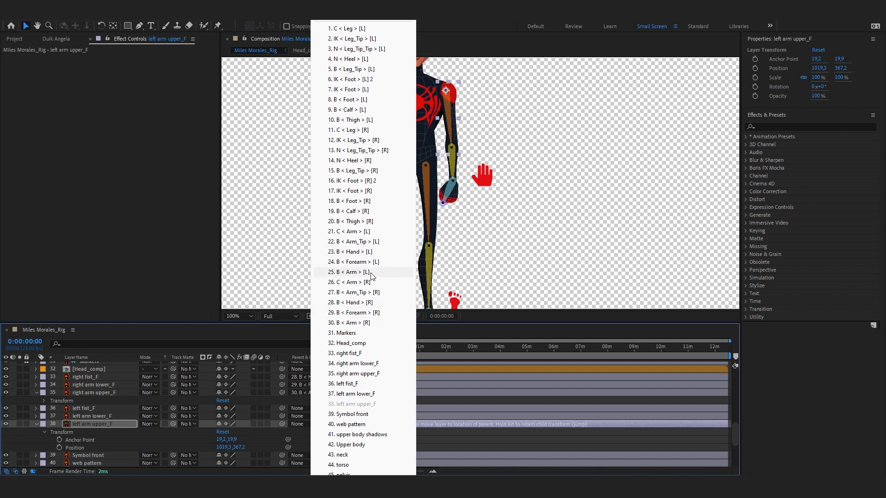
click(347, 272)
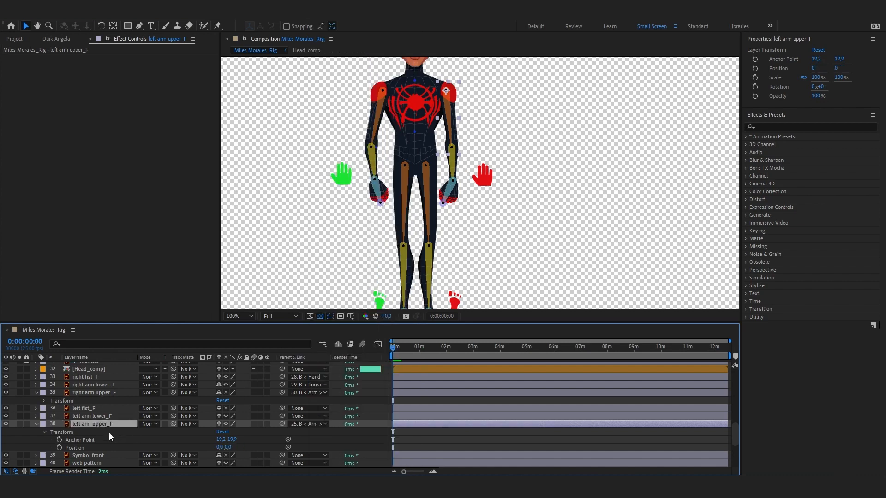
Parent left arm lower_F to the B < Forearm > [L] bone and left fist_F to the B < Hand > [L] bone.
click(92, 416)
click(300, 416)
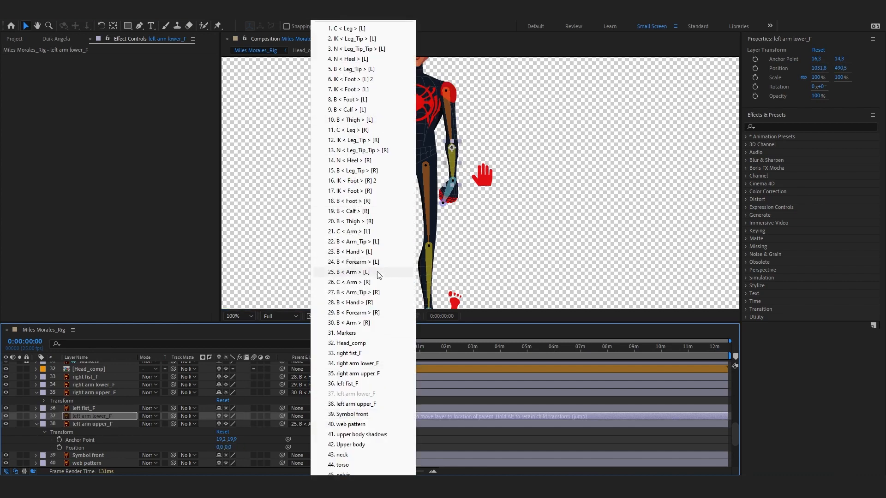
click(353, 262)
click(84, 408)
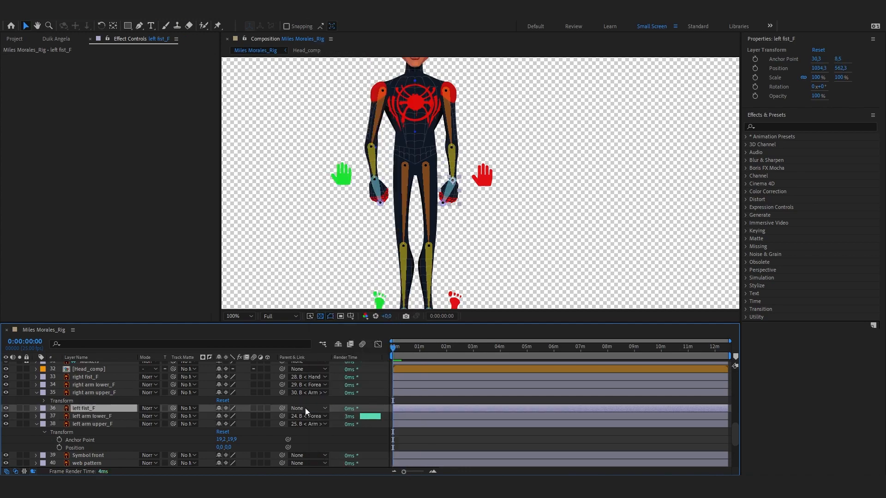
click(309, 408)
click(353, 253)
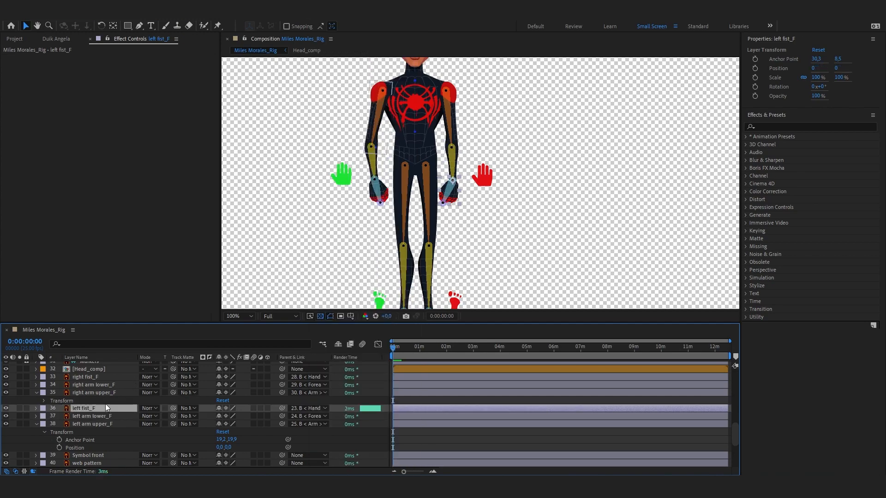
click(309, 408)
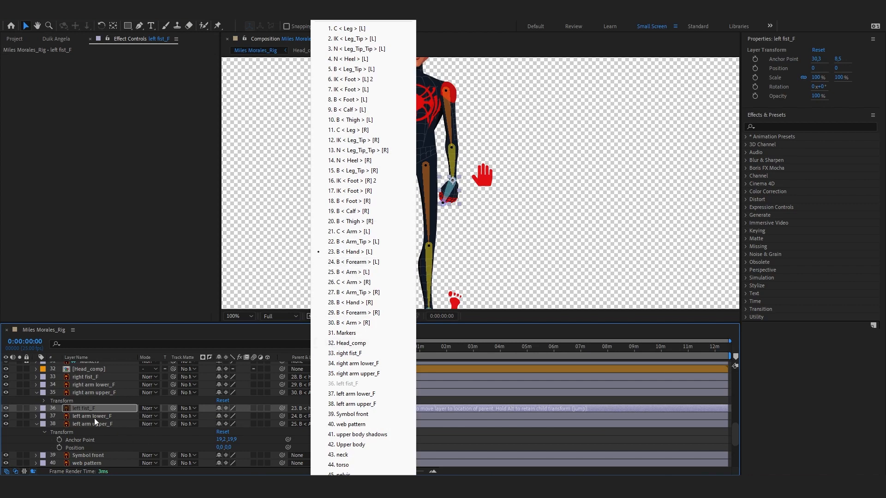
click(85, 409)
Parent the right leg upper layer to the B < Thigh > [R] bone.
drag(452, 222, 481, 132)
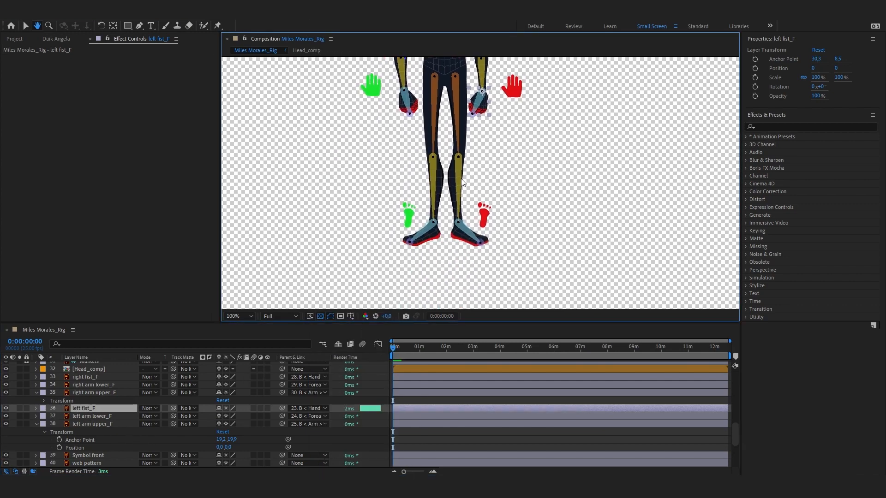
click(120, 386)
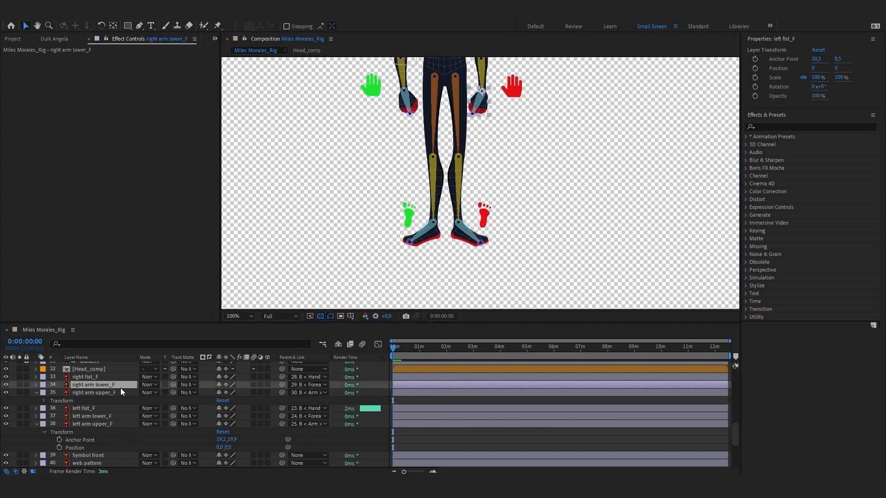
scroll(116, 410, up, 3)
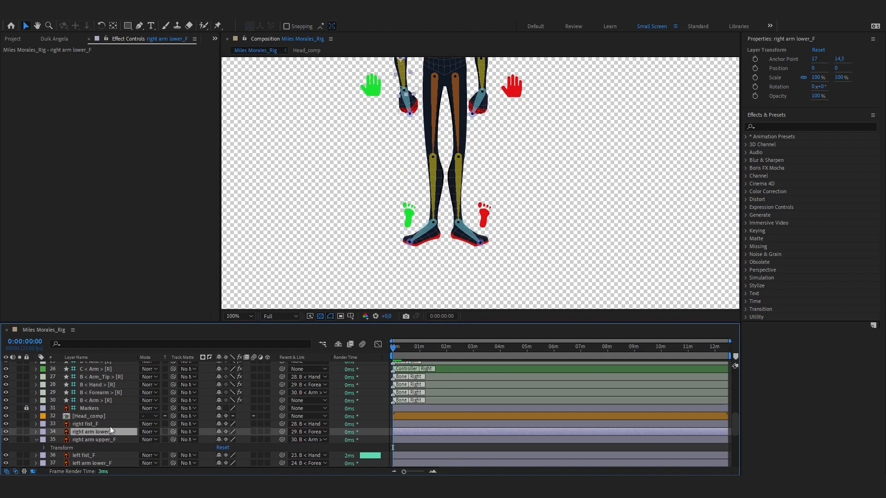
scroll(111, 430, down, 7)
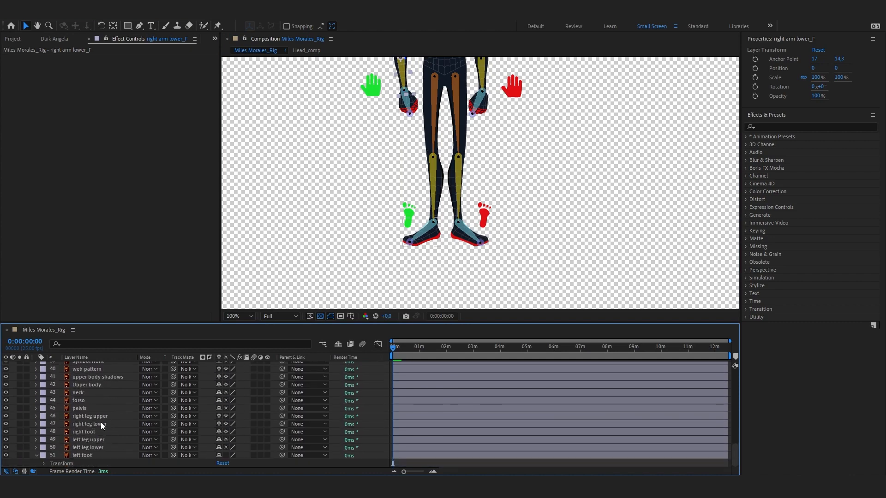
click(100, 416)
click(307, 416)
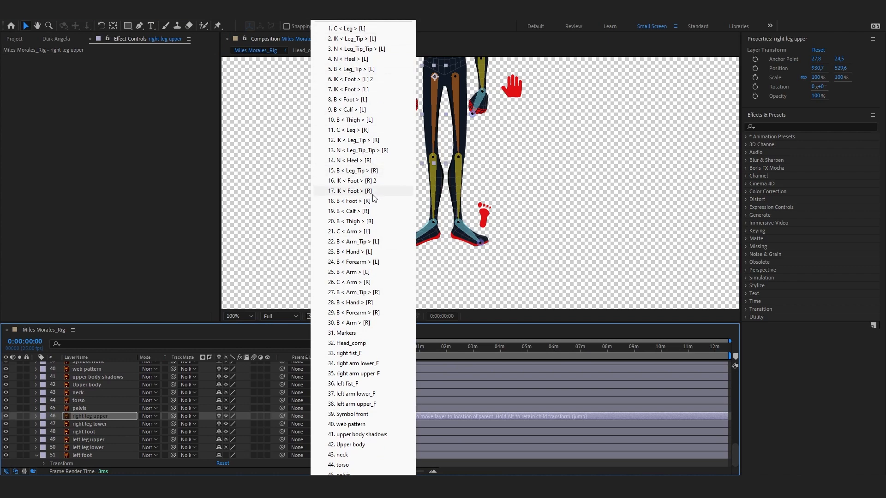
click(362, 221)
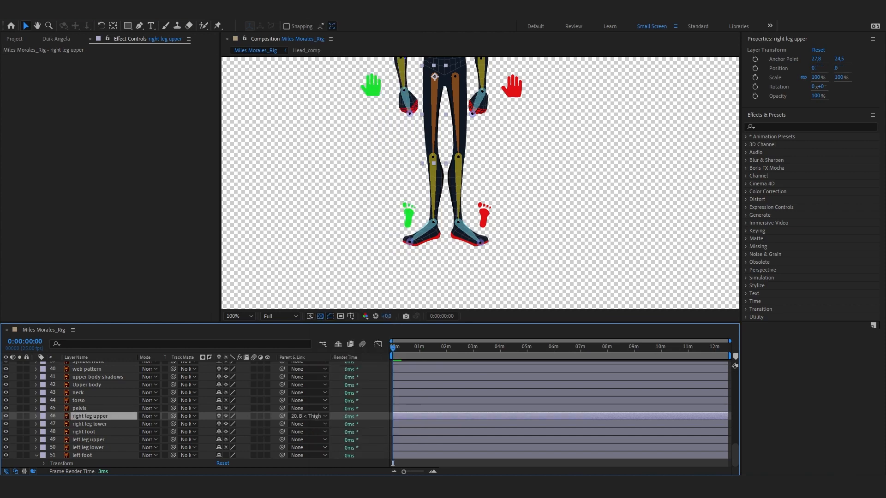
Parent right leg lower to the B < Calf > [R] bone and right foot to the B < Foot > [R] bone.
click(98, 423)
click(319, 424)
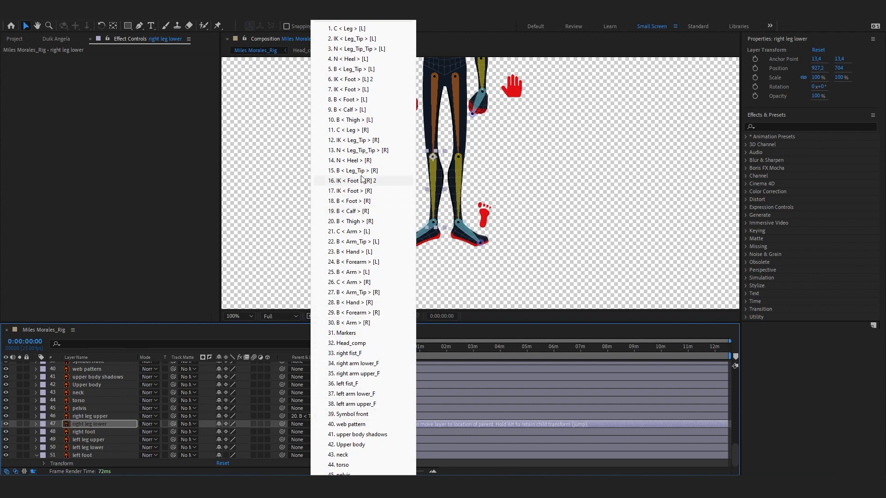
click(362, 211)
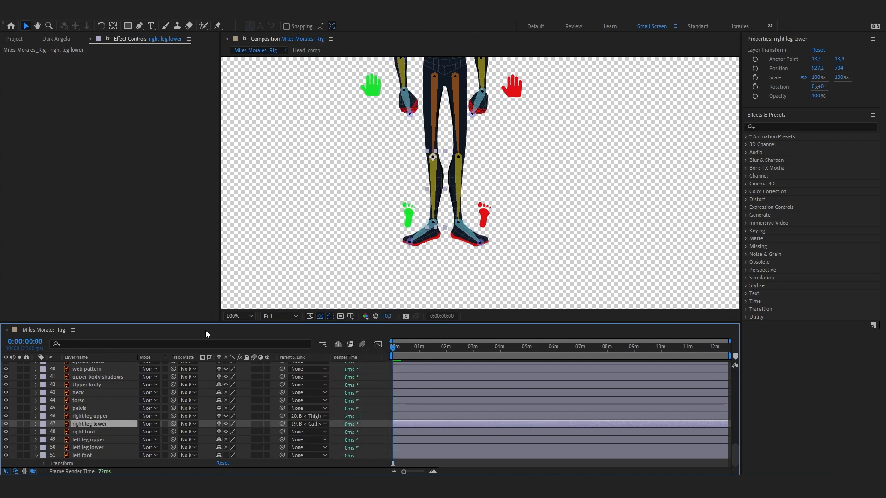
click(103, 432)
click(297, 431)
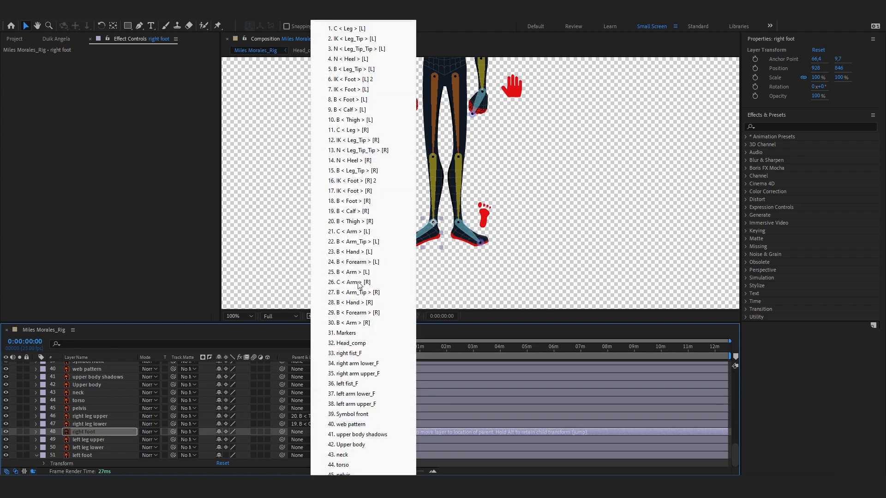
click(358, 203)
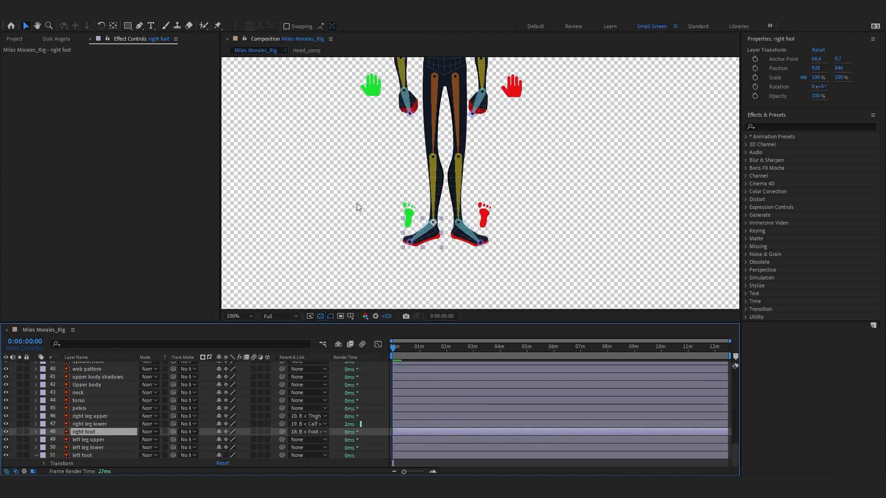
click(99, 424)
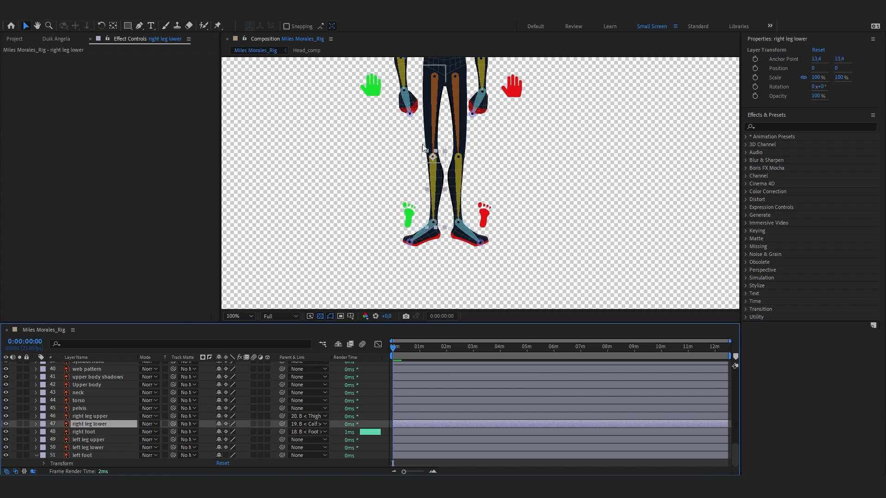
click(310, 428)
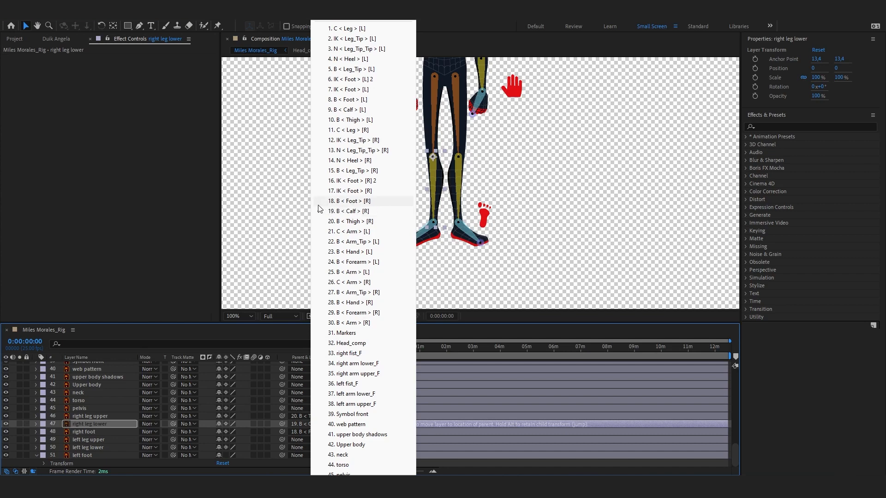
click(84, 434)
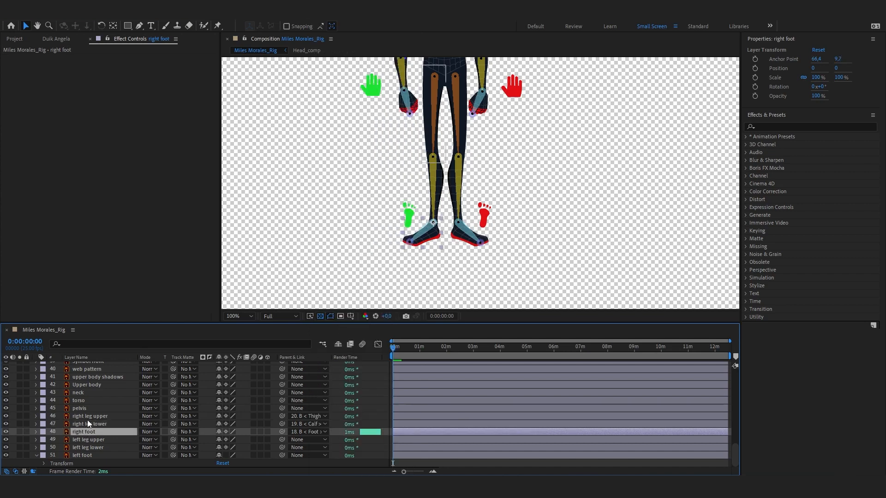
click(87, 417)
Parent the left leg upper layer to the B < Thigh > [L] bone.
click(99, 440)
click(291, 441)
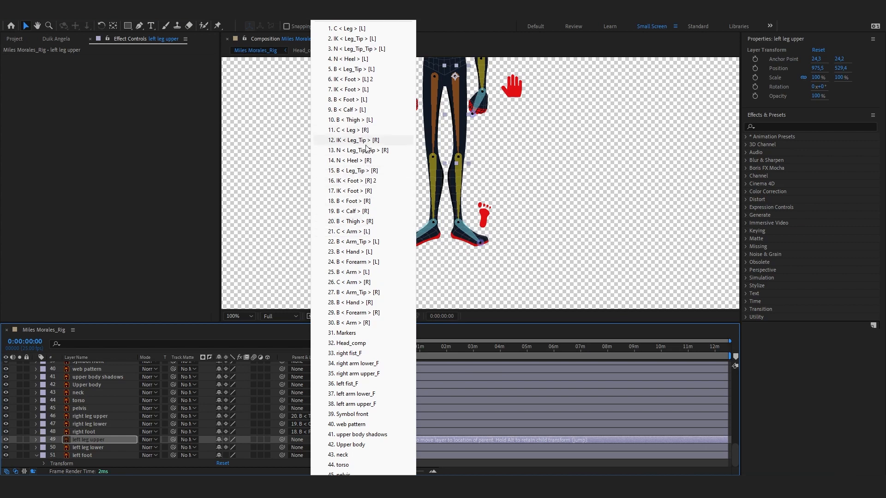
click(362, 123)
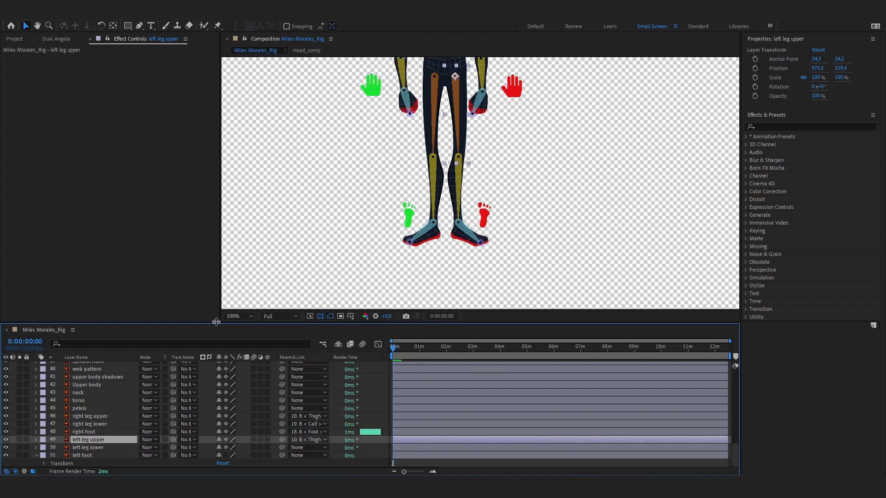
Parent left leg lower to the B < Calf > [L] bone and left foot to the B < Foot > [L] bone.
click(88, 448)
click(297, 447)
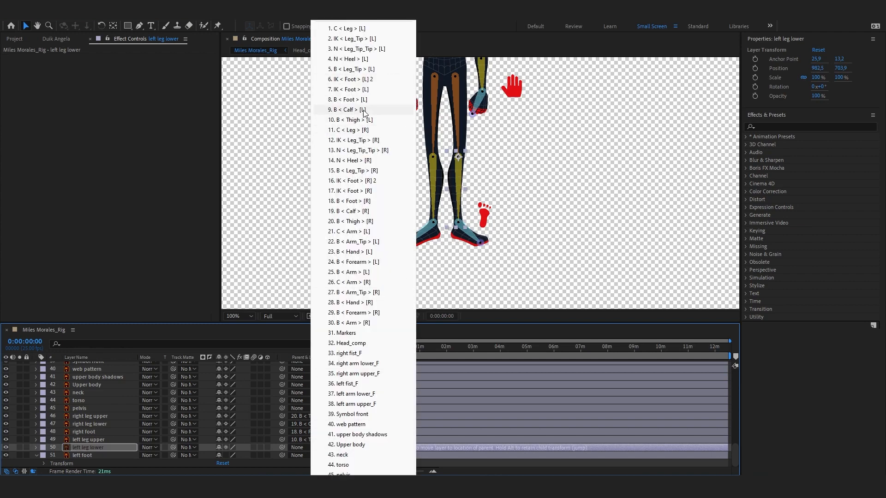
click(392, 110)
click(88, 455)
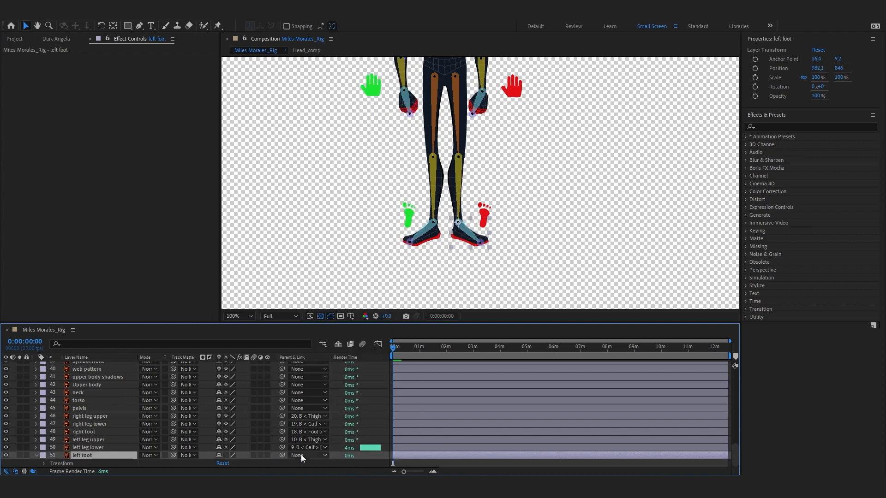
click(298, 455)
click(365, 90)
click(312, 455)
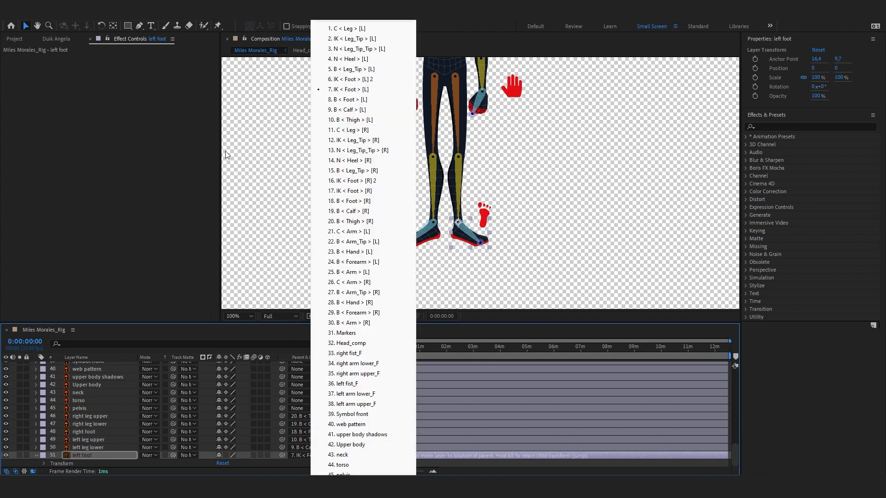
click(346, 99)
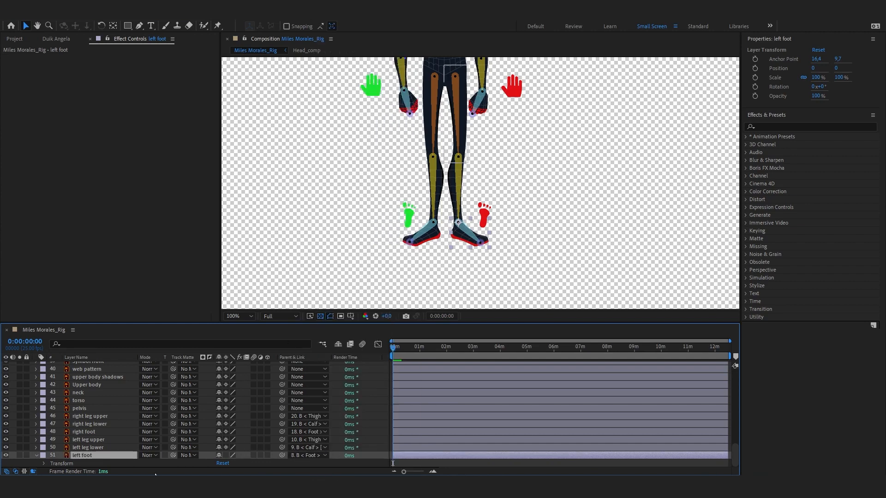
click(200, 432)
click(106, 457)
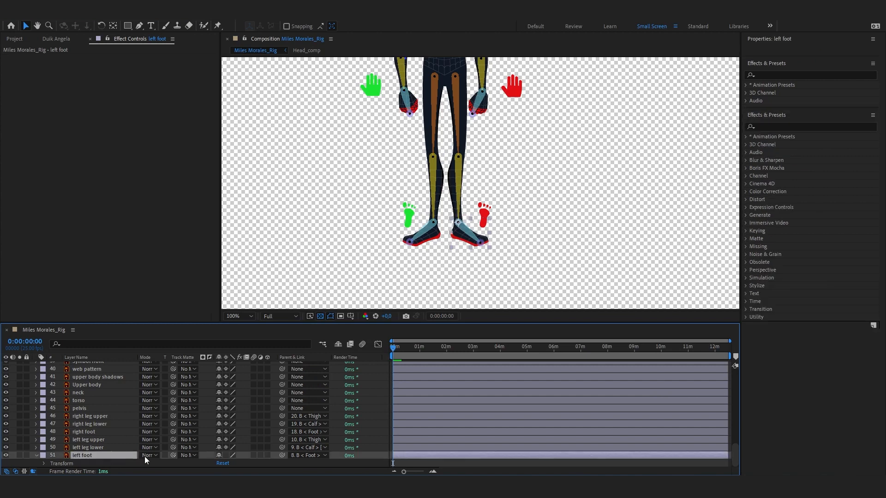
click(189, 465)
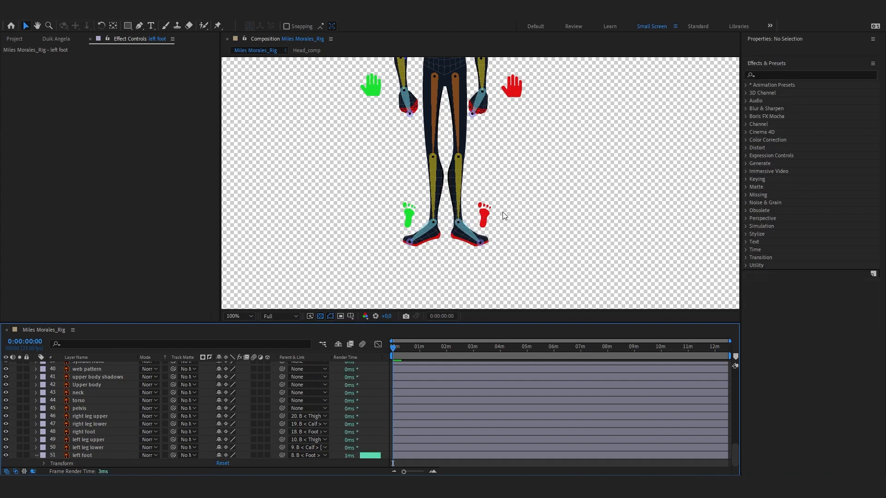
Test the left leg rig by pulling its red foot controller away from the body, and undo the move.
click(487, 220)
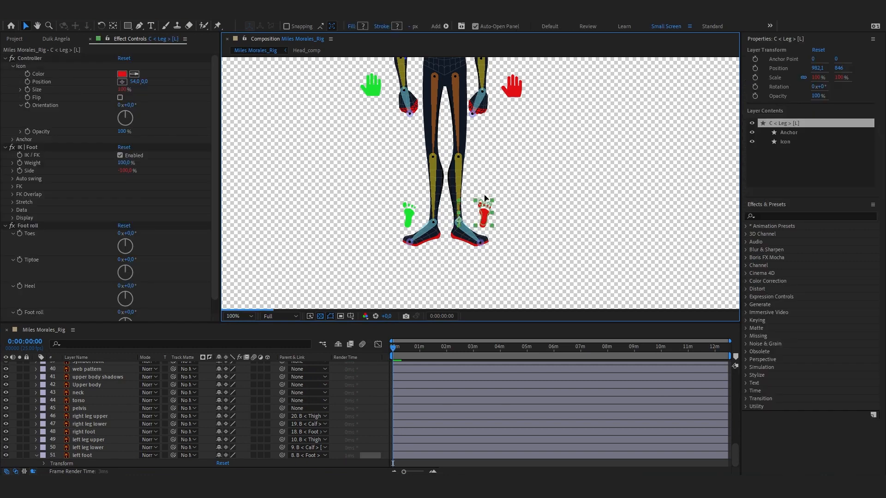
drag(485, 199, 590, 172)
key(ctrl+z)
click(411, 218)
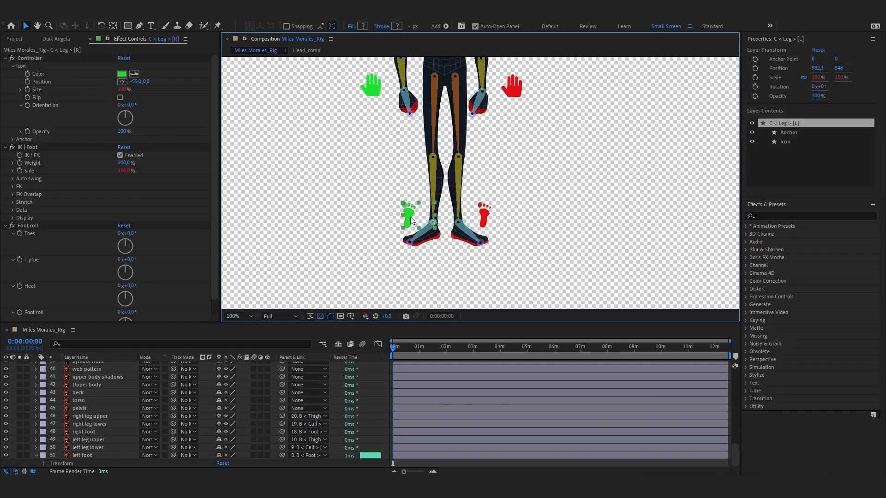
Expand the IK | Foot Stretch settings of the C < Leg > [L] controller, collapsing its Icon and Foot roll groups.
click(482, 216)
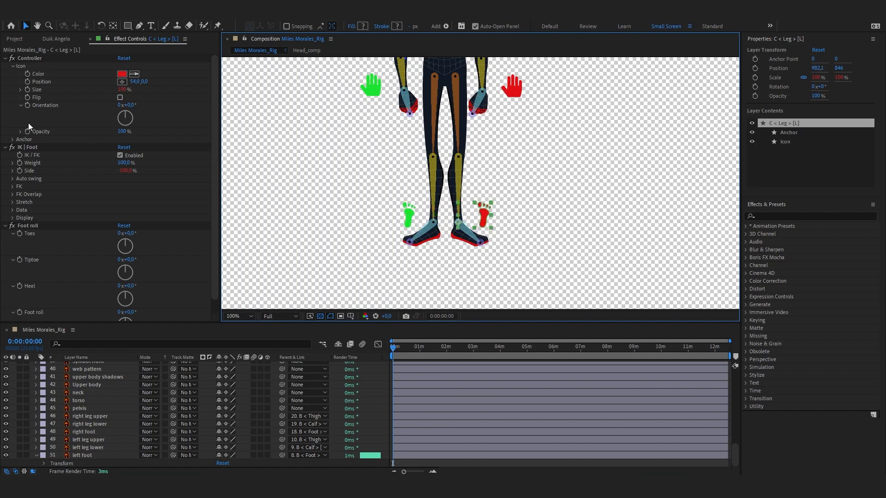
click(11, 66)
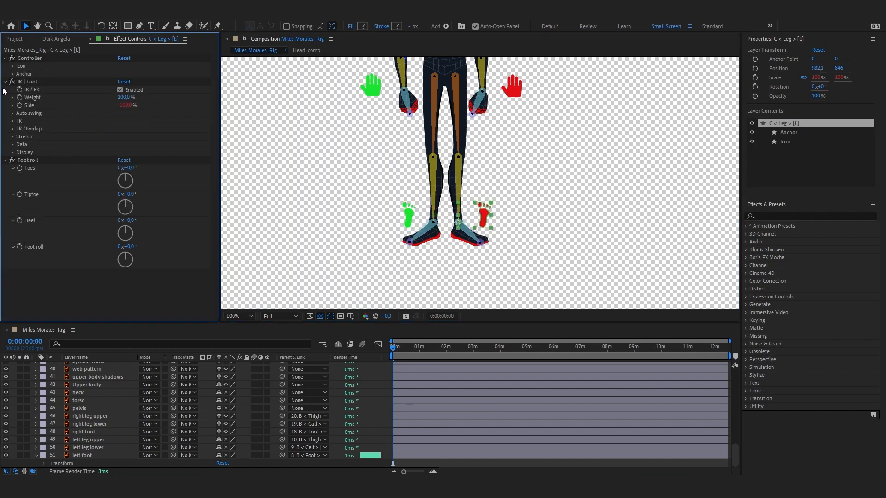
click(9, 161)
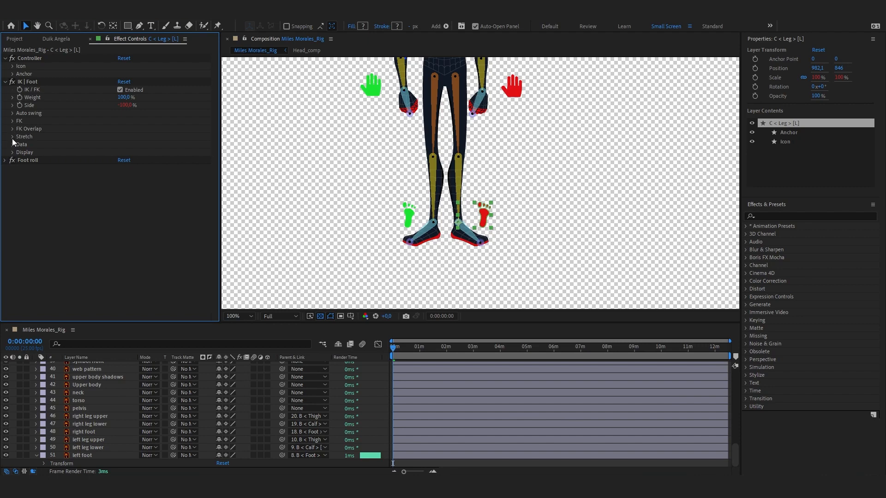
click(12, 137)
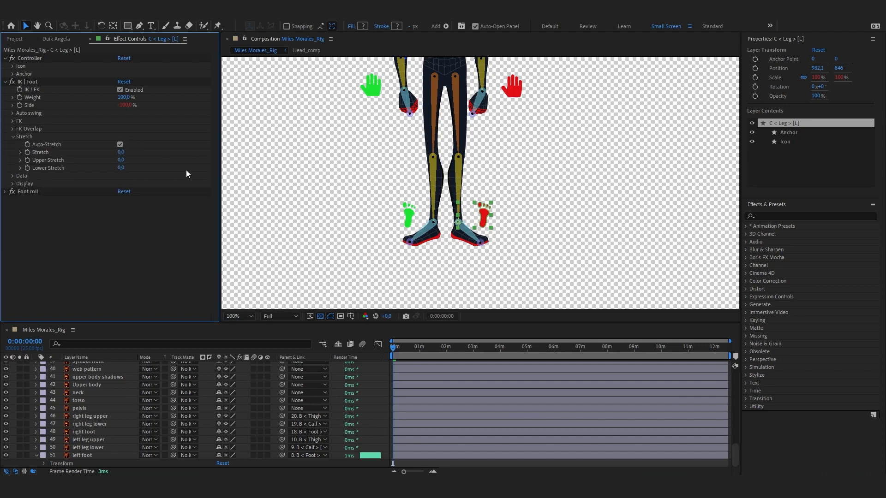
Test the left leg with Auto-Stretch on and off by pulling its foot controller far out, and undo the trial changes.
drag(482, 220, 706, 263)
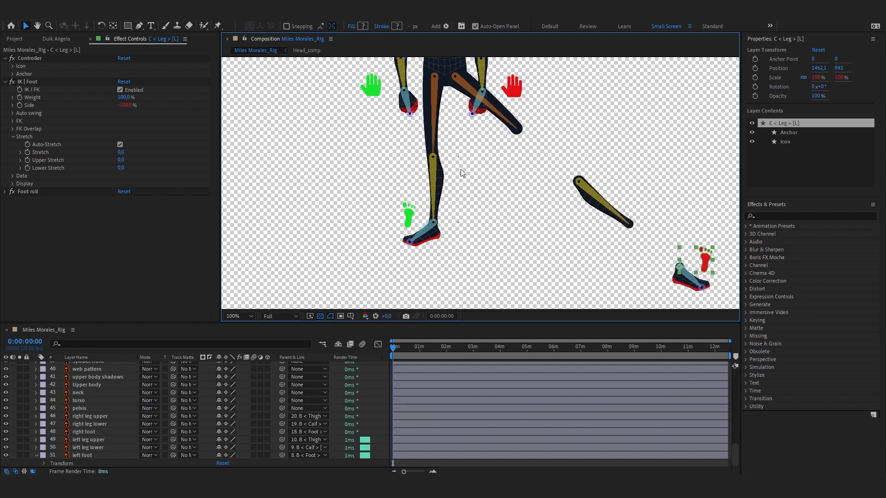
click(120, 145)
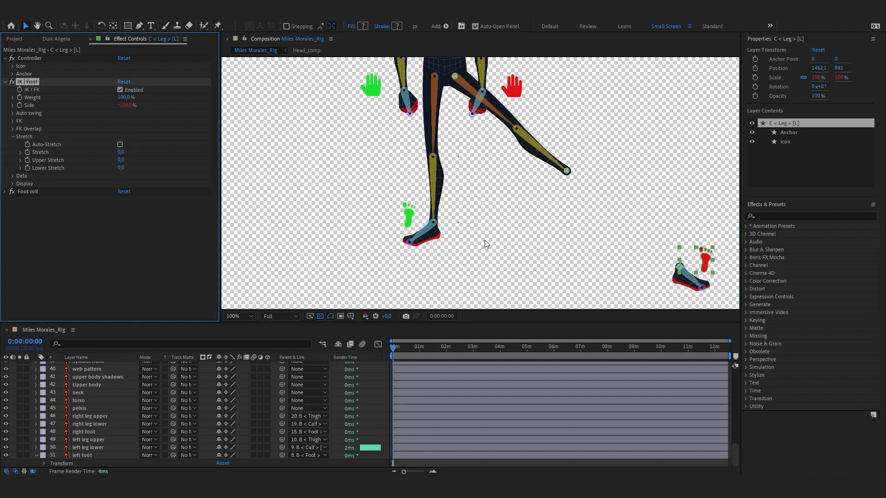
drag(706, 260, 558, 190)
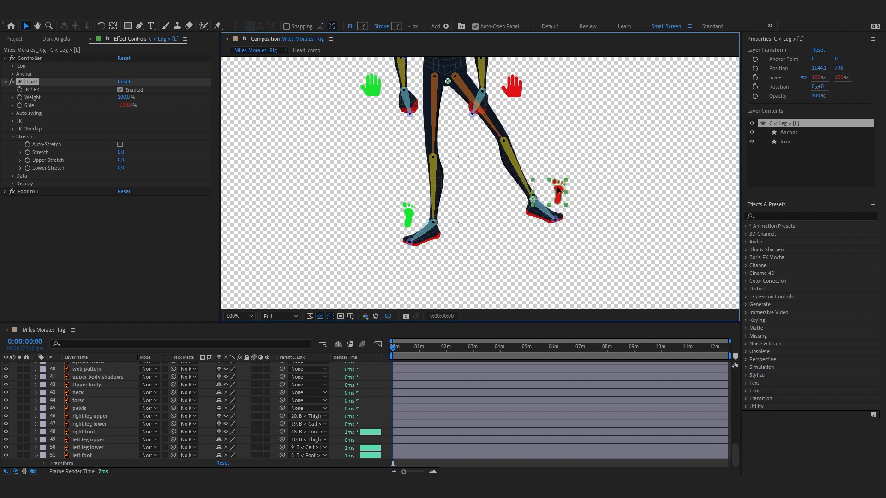
key(comma)
drag(561, 139, 532, 191)
key(ctrl+z)
key(ctrl+z)
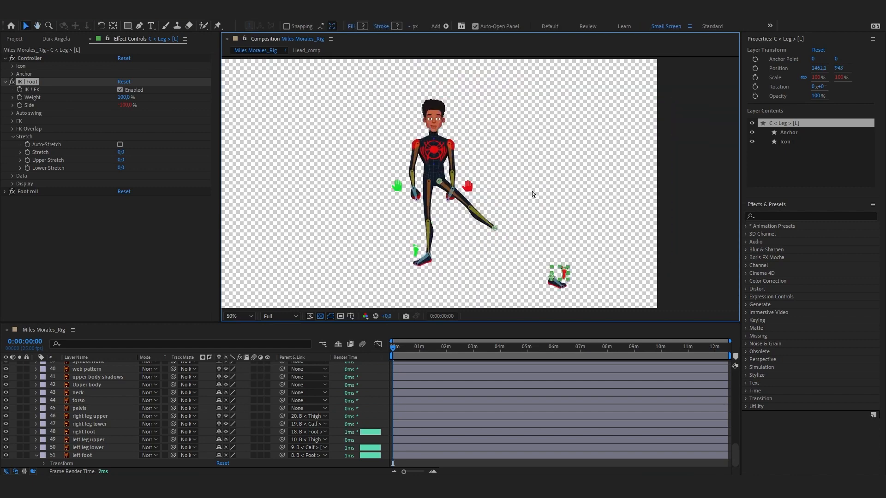
key(ctrl+z)
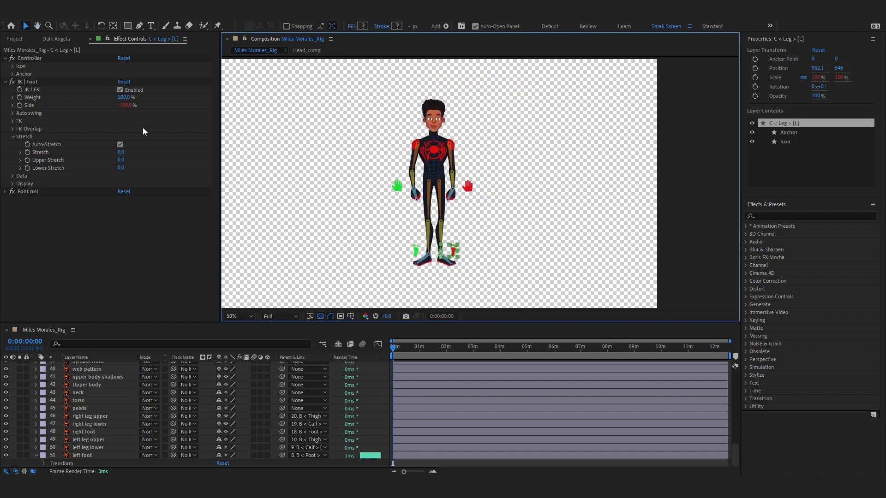
Turn off Auto-Stretch on the C < Leg > [L] controller.
click(121, 145)
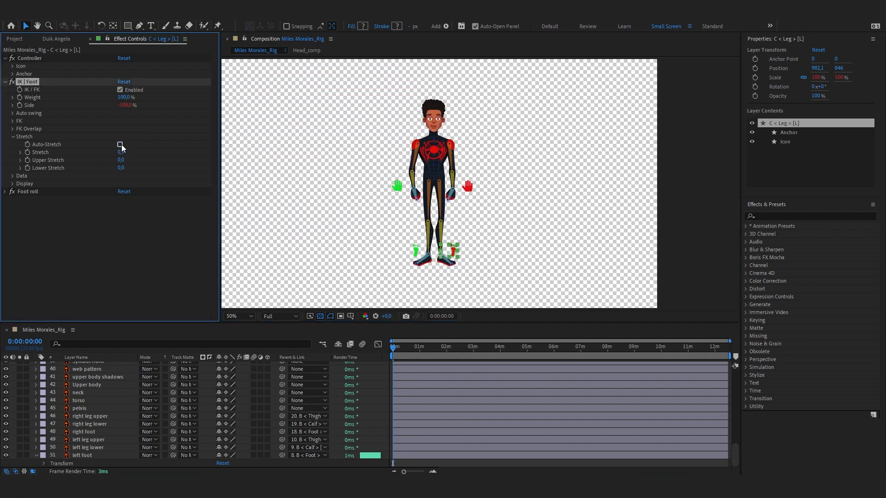
On the C < Leg > [R] controller, turn off Auto swing and expand the Stretch settings.
click(416, 247)
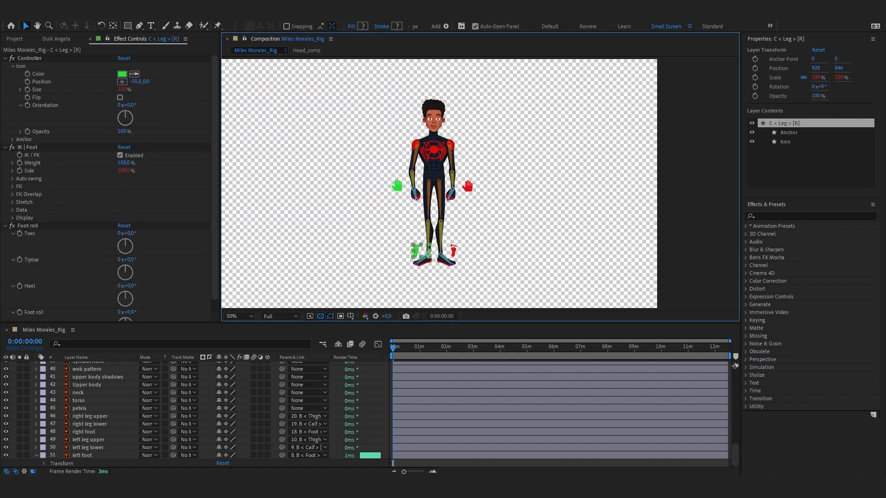
click(13, 179)
click(120, 187)
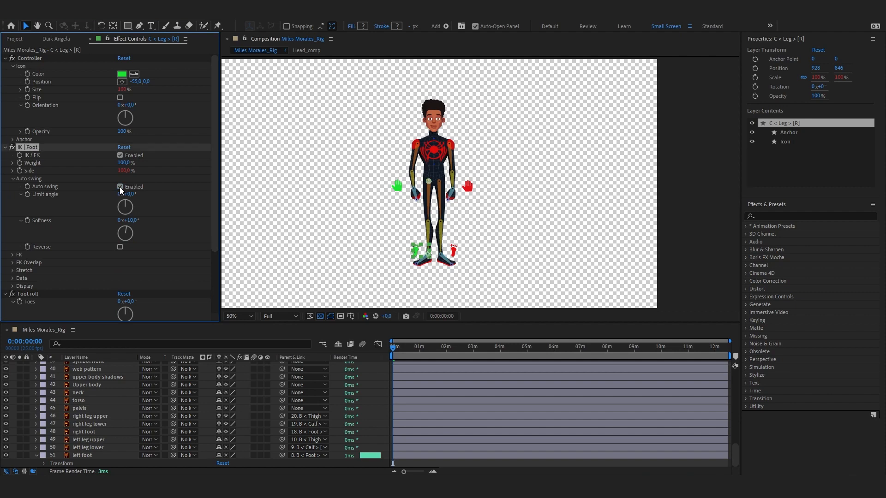
click(13, 271)
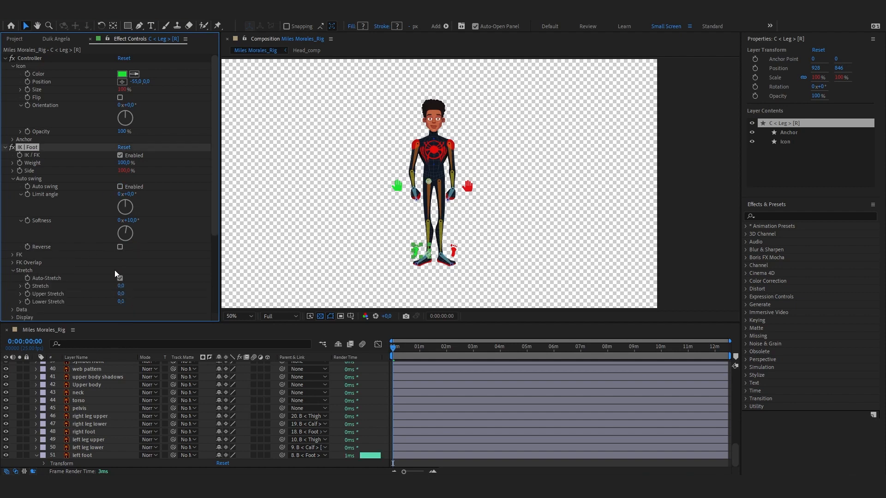
Turn off Auto-Stretch in the IK | Hand effect of the C < Arm > [R] controller.
click(398, 189)
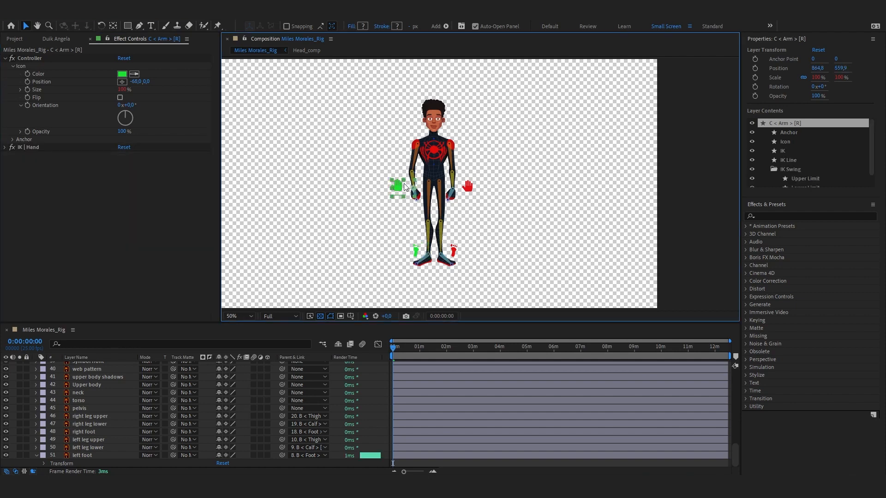
click(5, 147)
scroll(99, 190, down, 3)
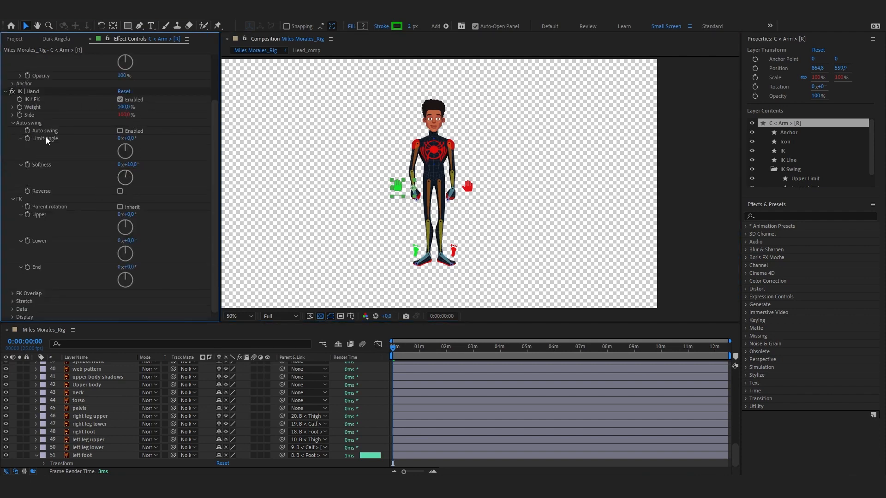
click(13, 122)
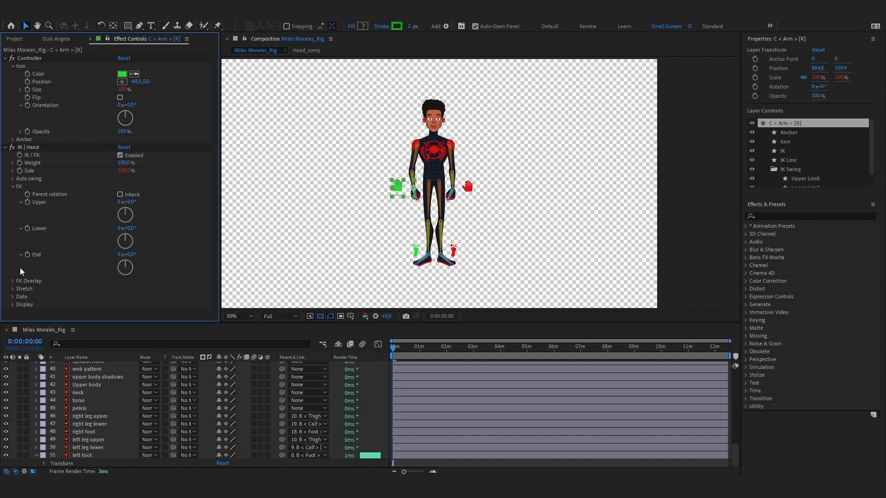
click(11, 289)
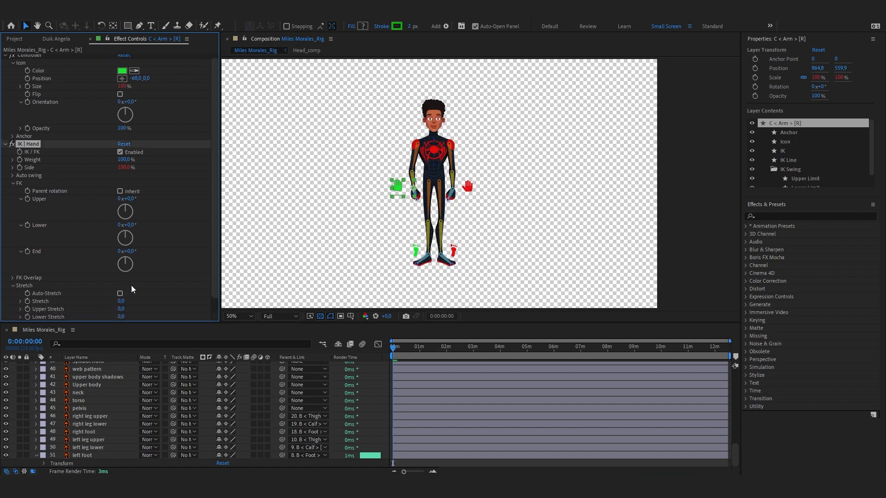
Turn off Auto-Stretch in the IK | Hand effect of the C < Arm > [L] controller.
click(469, 190)
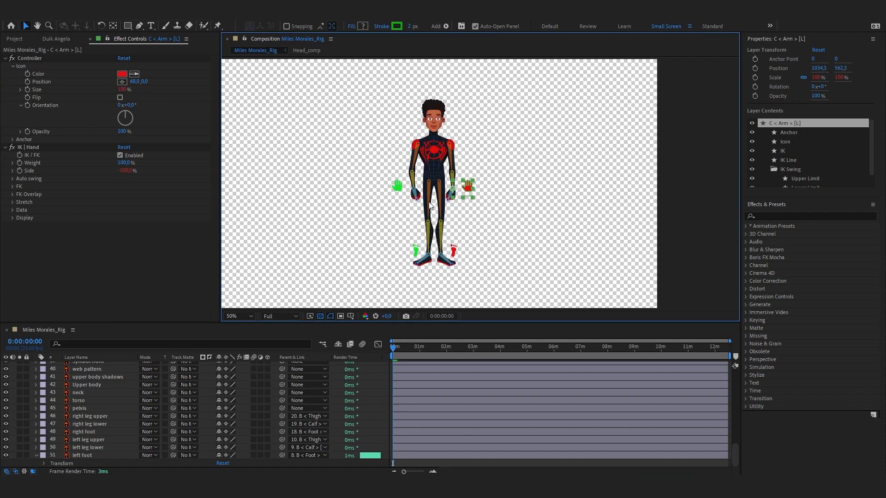
click(11, 202)
click(120, 210)
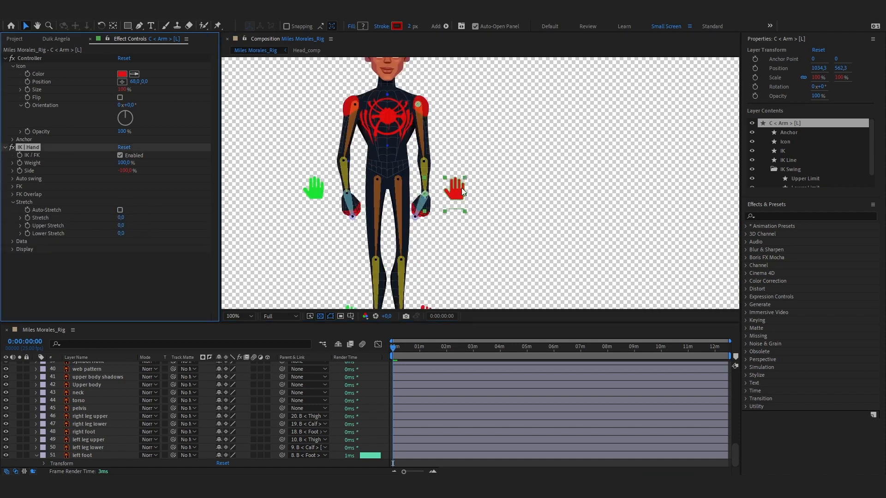
Check the Stretch settings of the right and left arm controllers.
click(397, 186)
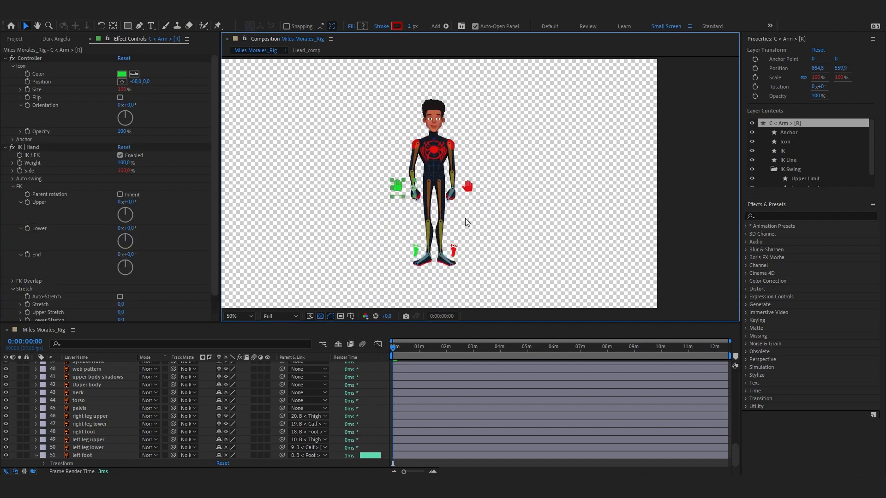
click(467, 186)
scroll(484, 207, up, 2)
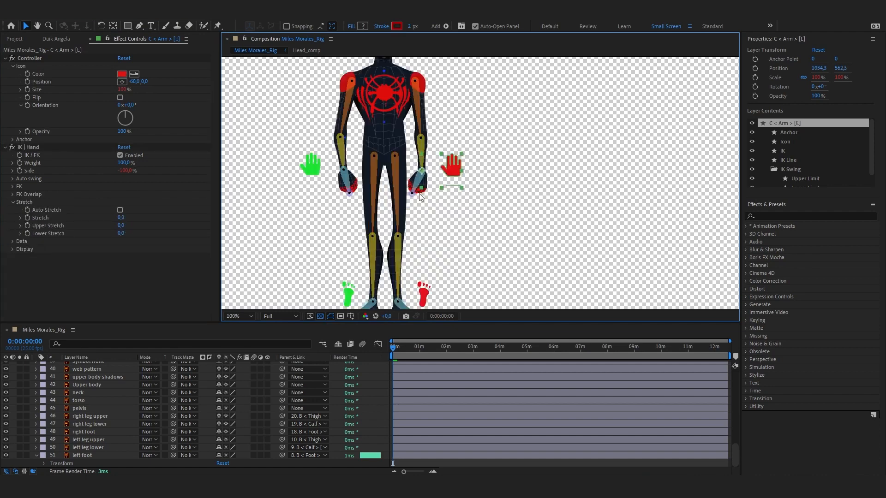
Turn off the transparency grid and select both hand controllers and both foot controllers together.
click(311, 171)
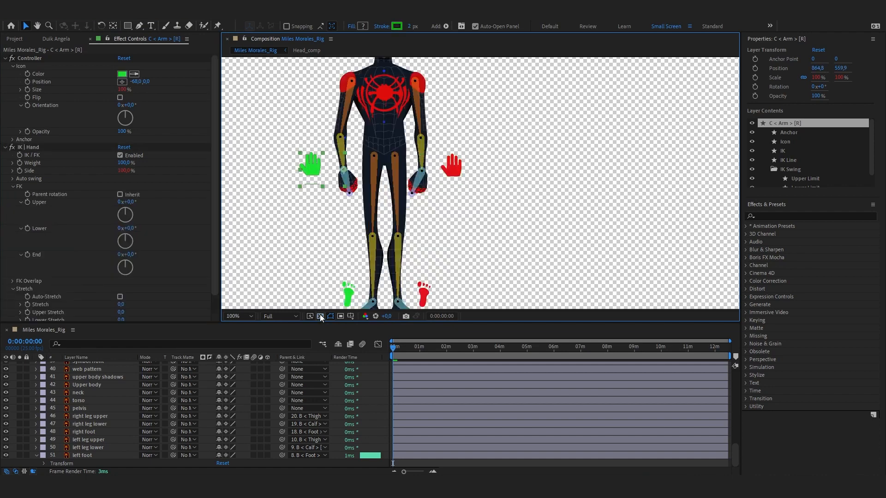
click(319, 316)
scroll(321, 318, down, 1)
scroll(184, 387, up, 8)
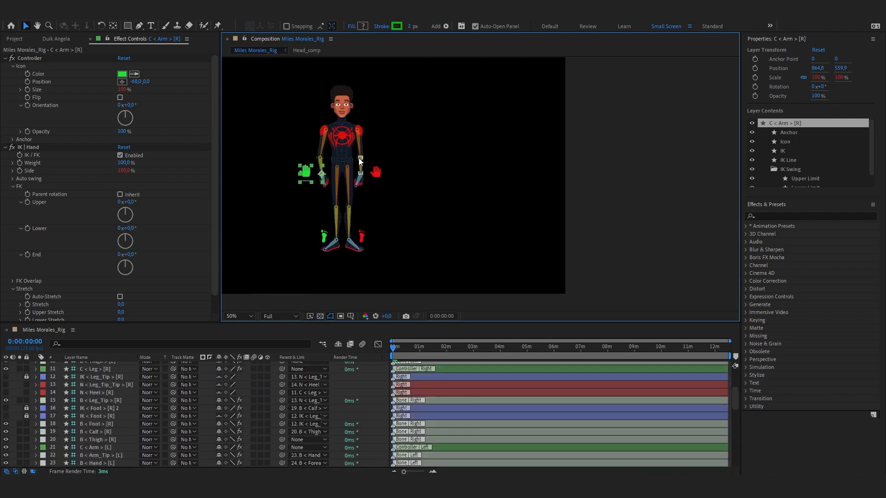
scroll(374, 167, up, 4)
scroll(400, 188, down, 2)
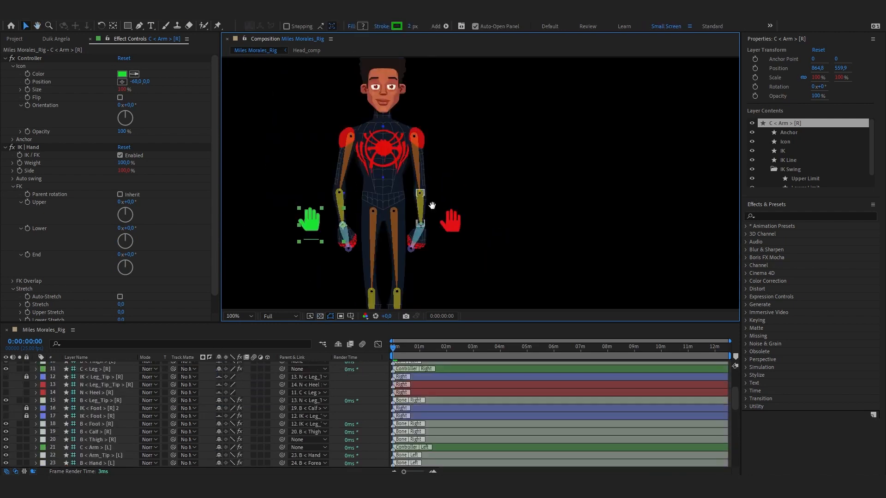
drag(432, 206, 496, 120)
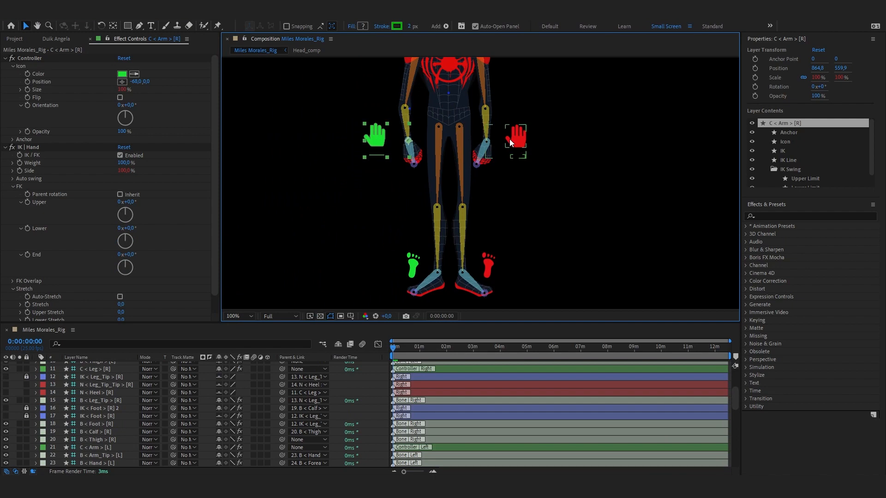
shift+click(510, 140)
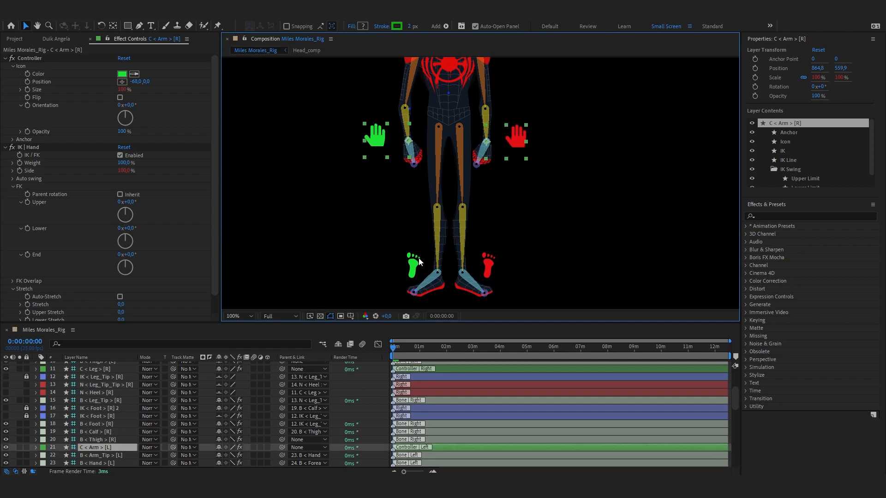
shift+click(414, 266)
shift+click(487, 266)
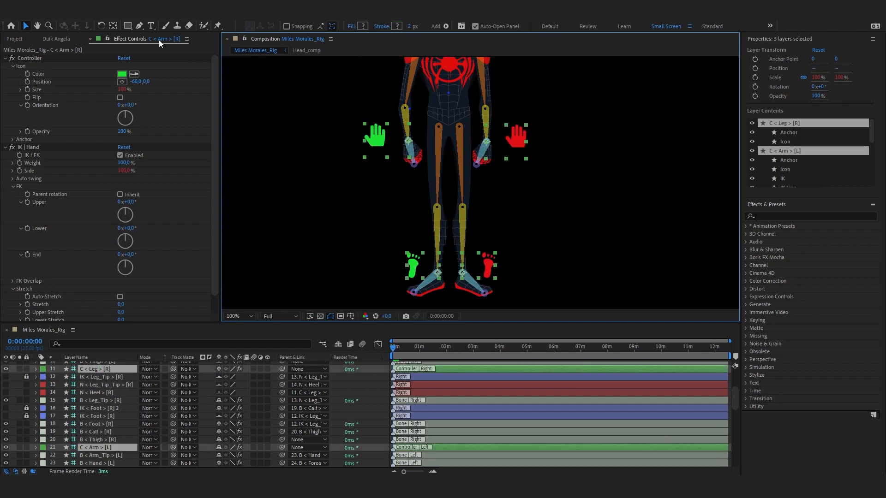
In Duik's controller settings, set the icon size of the selected hand and foot controllers to 50%.
click(55, 39)
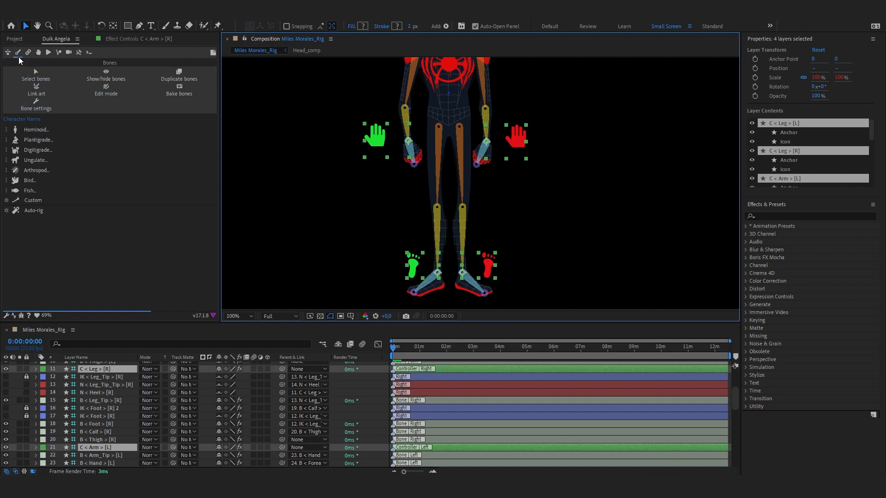
click(34, 102)
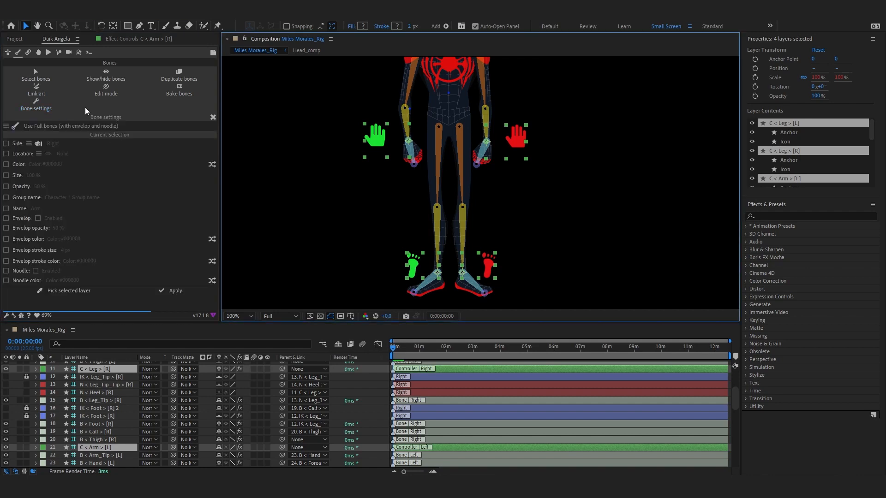
click(212, 117)
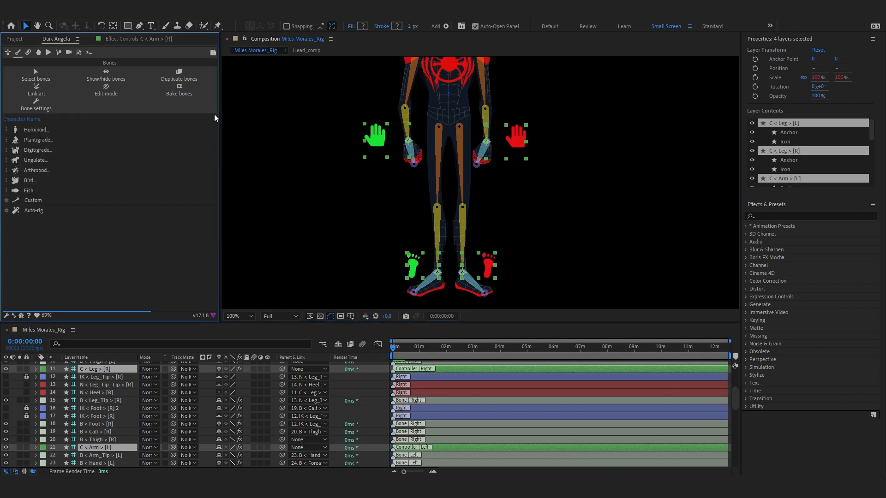
click(35, 54)
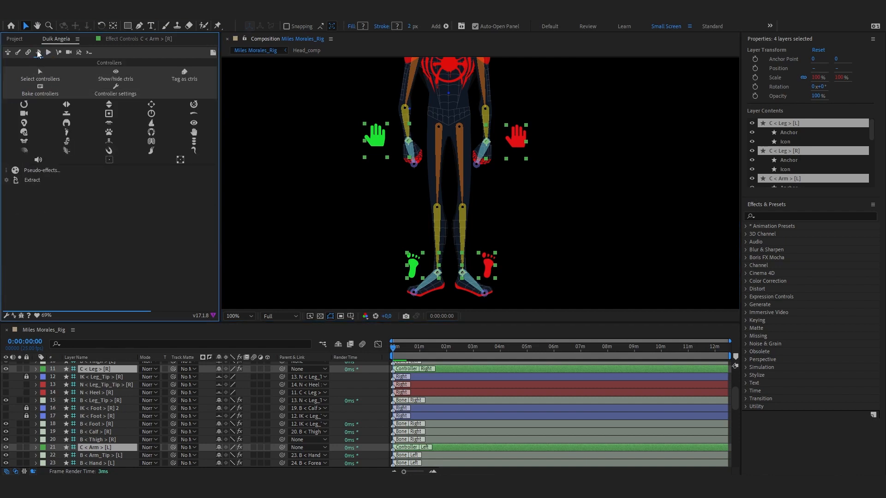
click(113, 88)
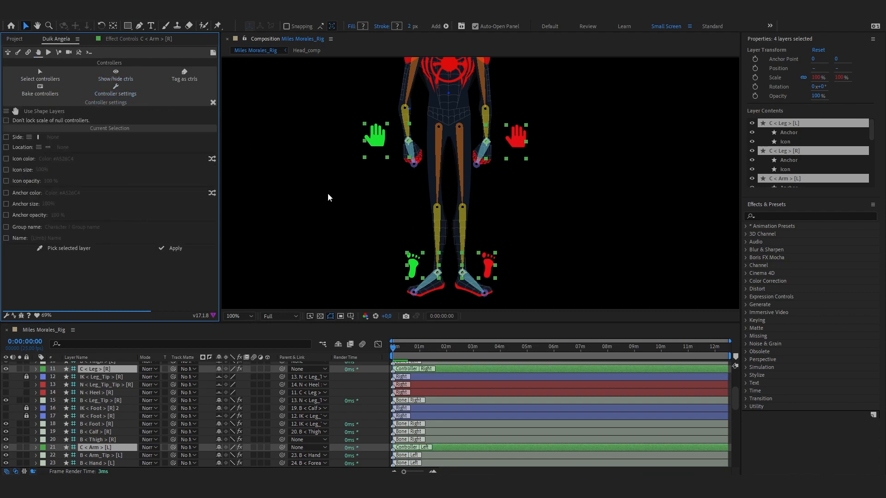
click(6, 170)
click(40, 169)
text(50)
click(173, 248)
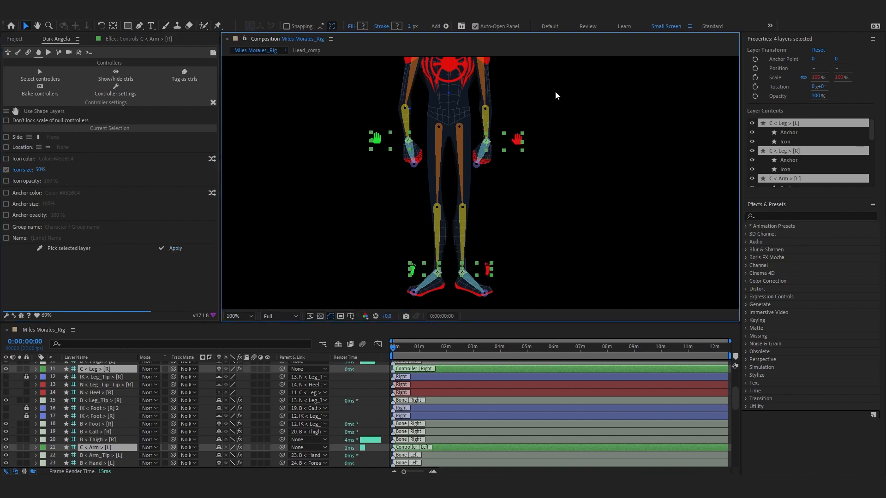
Examine the resized hand and foot controllers around the whole character and up close.
click(369, 390)
scroll(390, 174, down, 1)
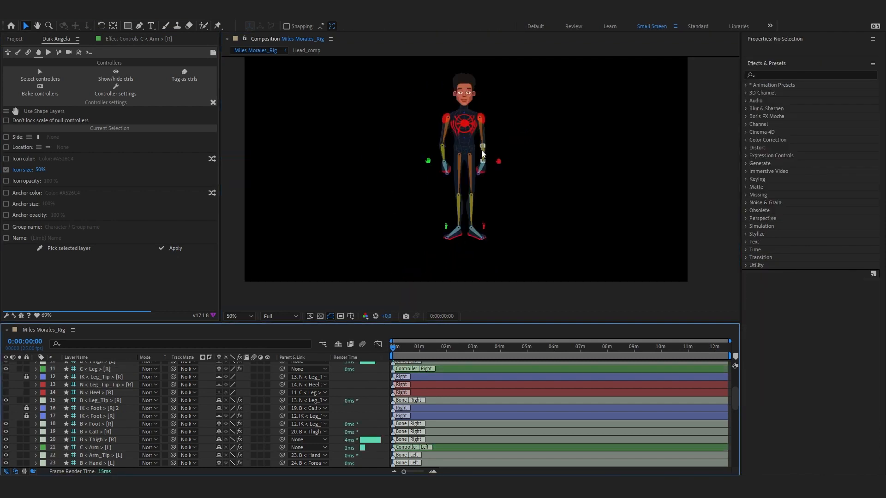
drag(481, 152, 465, 165)
key(v)
click(409, 179)
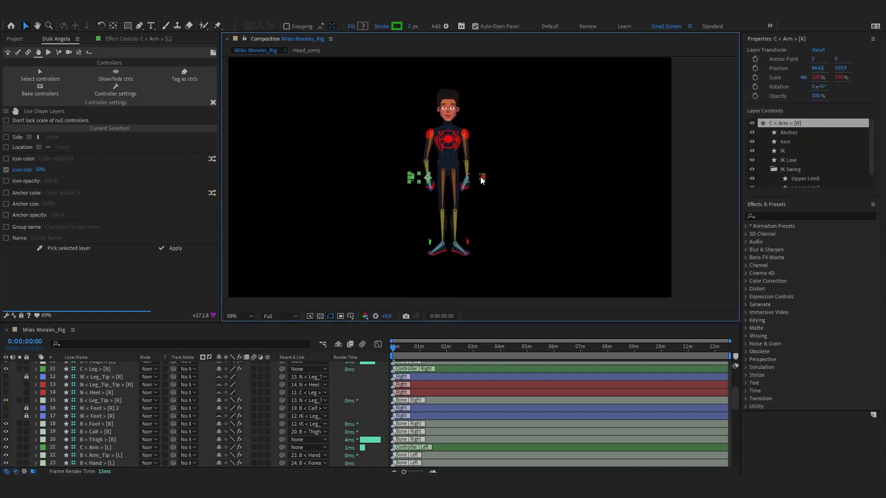
click(409, 178)
click(419, 310)
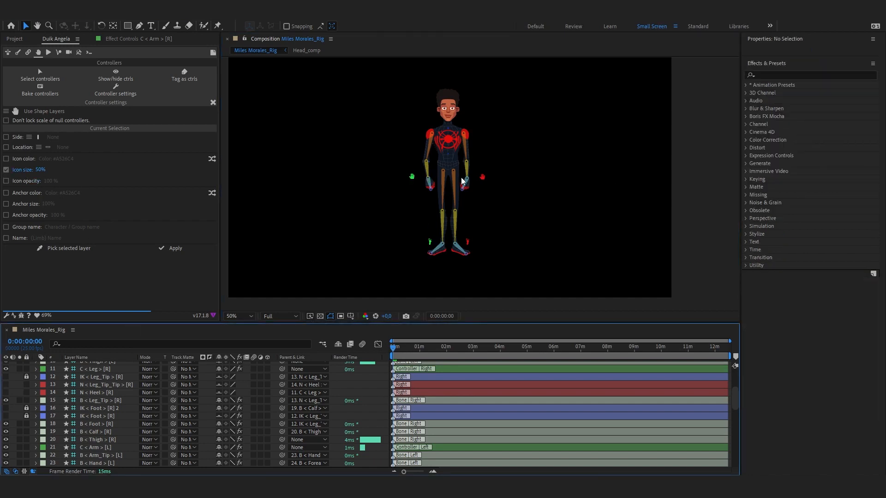
scroll(466, 219, up, 1)
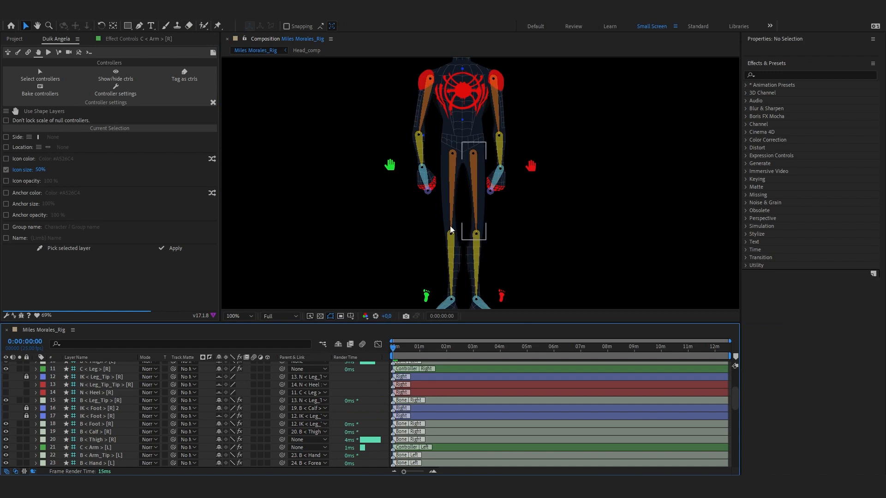
scroll(413, 203, up, 1)
key(h)
drag(414, 192, 413, 202)
key(v)
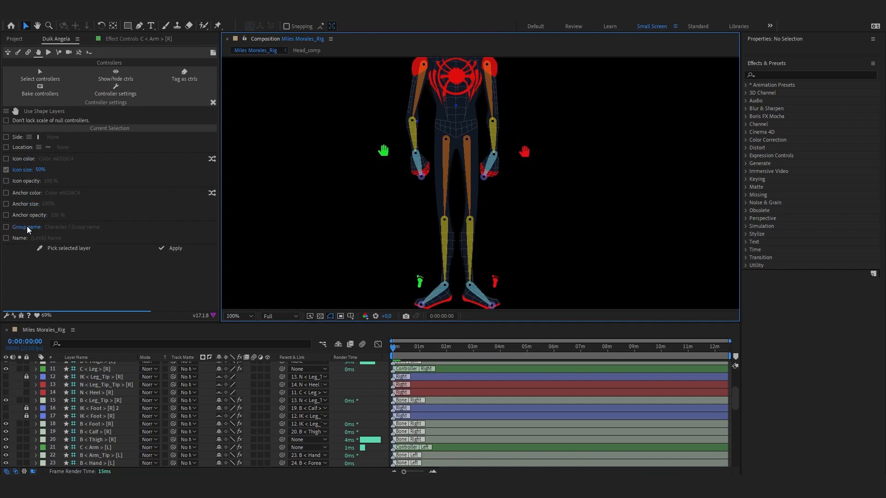
scroll(558, 152, down, 2)
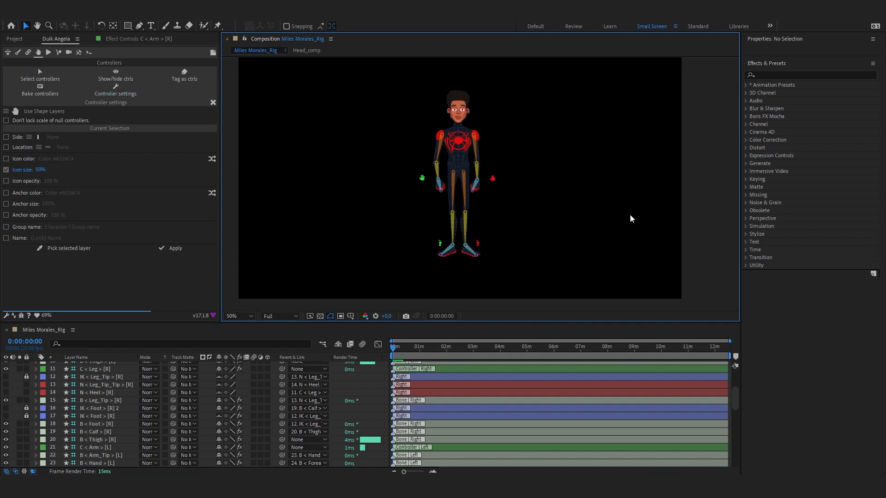
Select the right arm's bones and view Duik's bone settings, then check the rig and the right arm controller.
click(16, 54)
scroll(484, 158, up, 3)
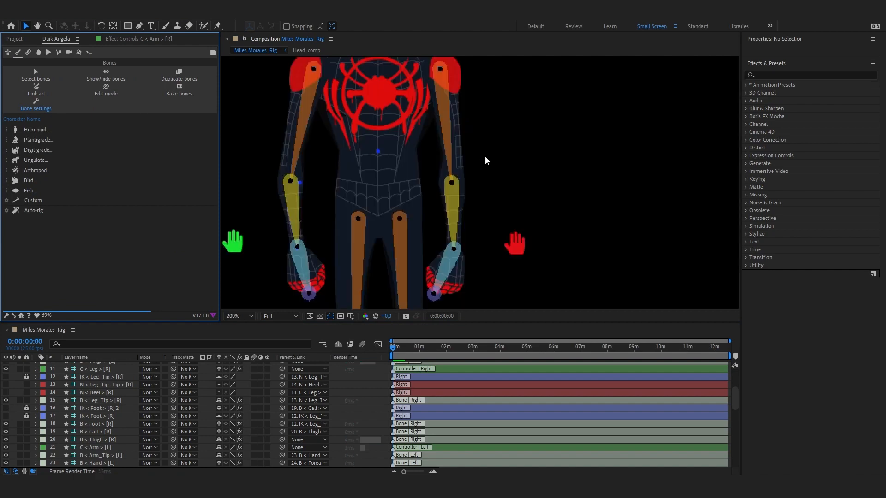
click(309, 173)
shift+click(296, 221)
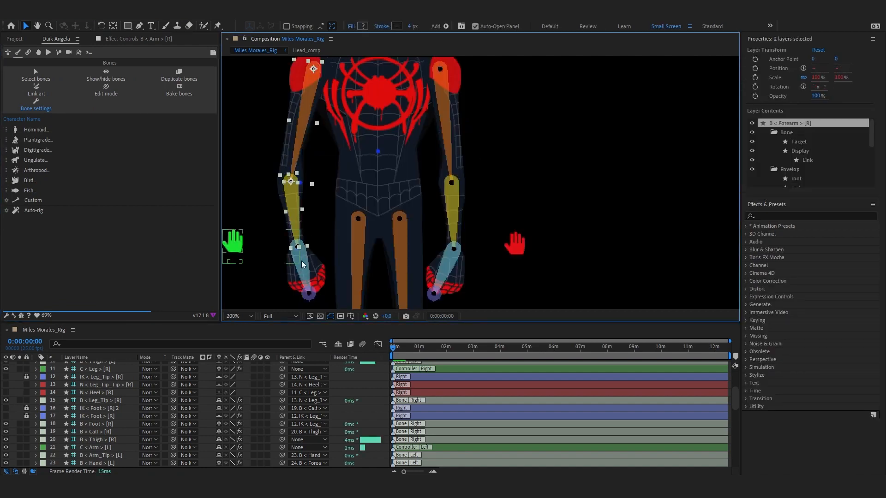
shift+click(235, 244)
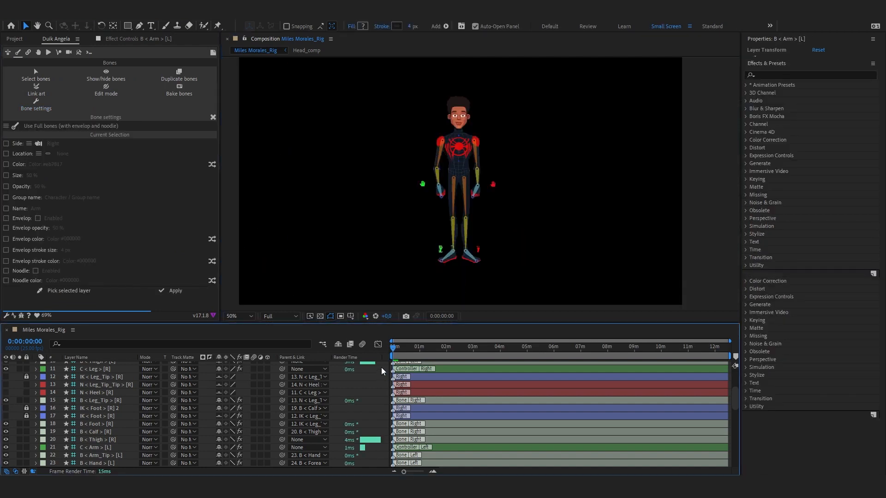
key(h)
key(v)
click(401, 203)
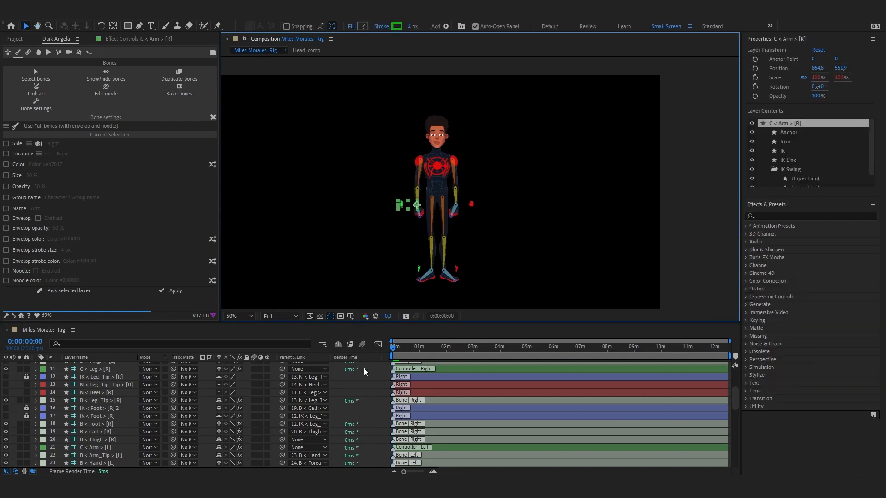
click(373, 389)
scroll(483, 154, up, 1)
drag(428, 182, 478, 201)
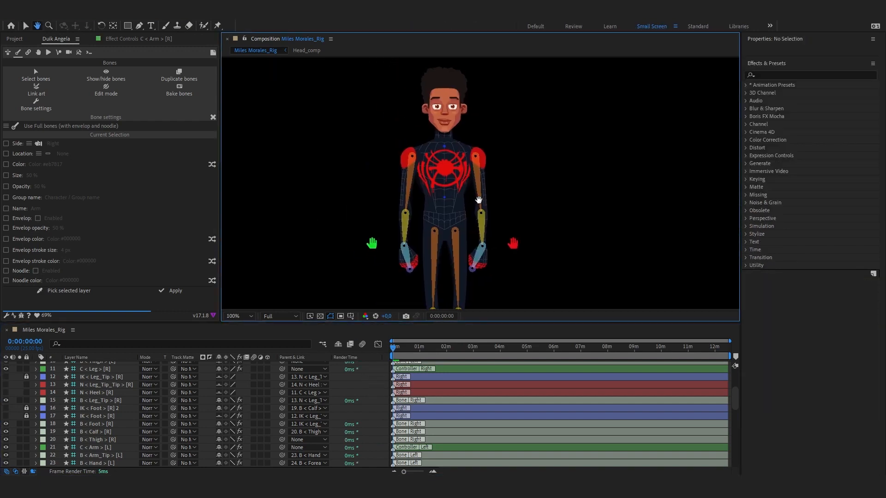
Find the neck layer among the body artwork and move its anchor point down to the base of the neck.
click(14, 39)
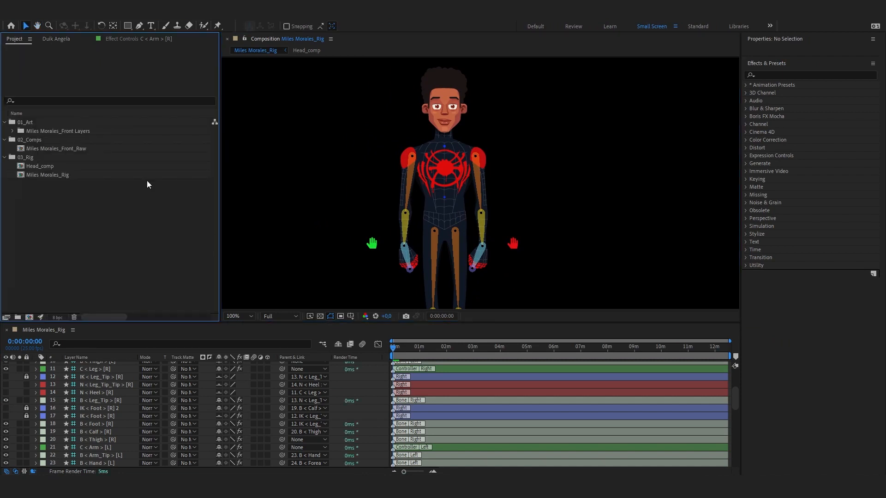
click(442, 150)
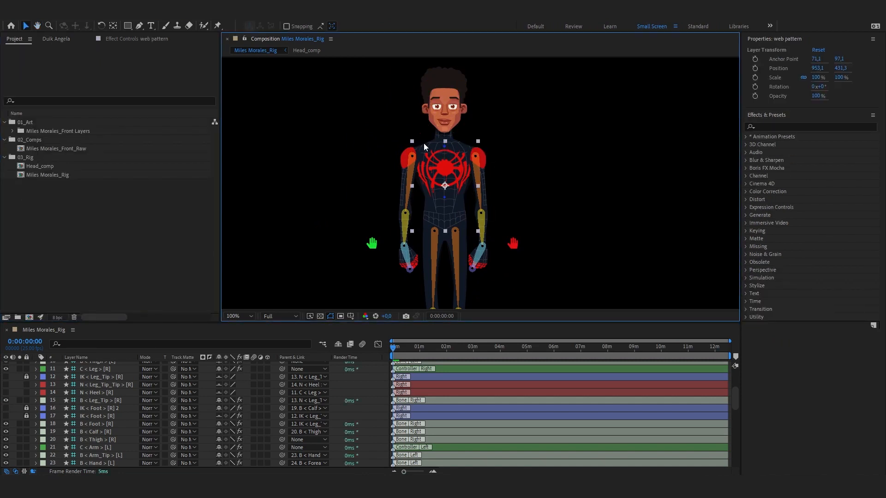
scroll(85, 420, down, 10)
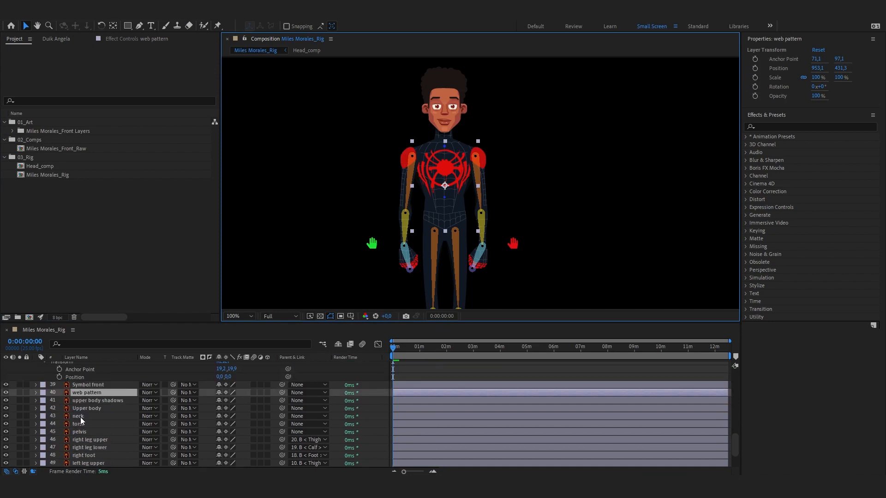
scroll(85, 420, up, 2)
scroll(87, 419, down, 2)
click(105, 409)
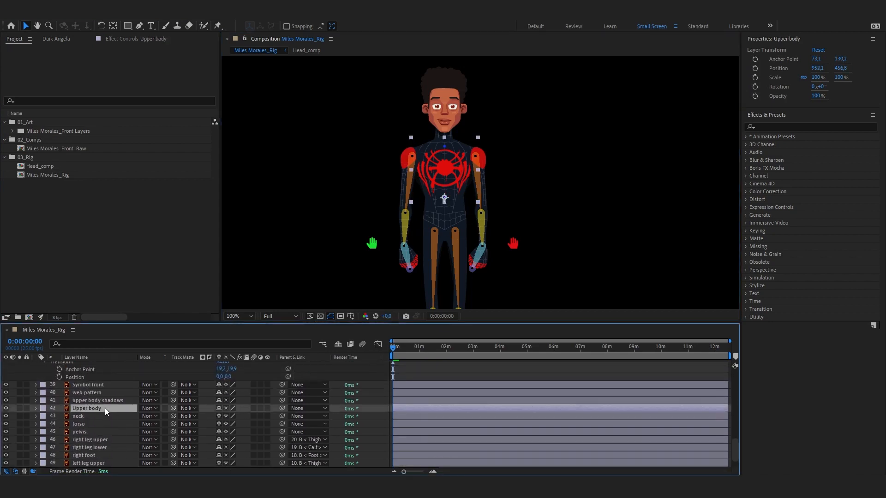
click(88, 416)
scroll(436, 173, up, 1)
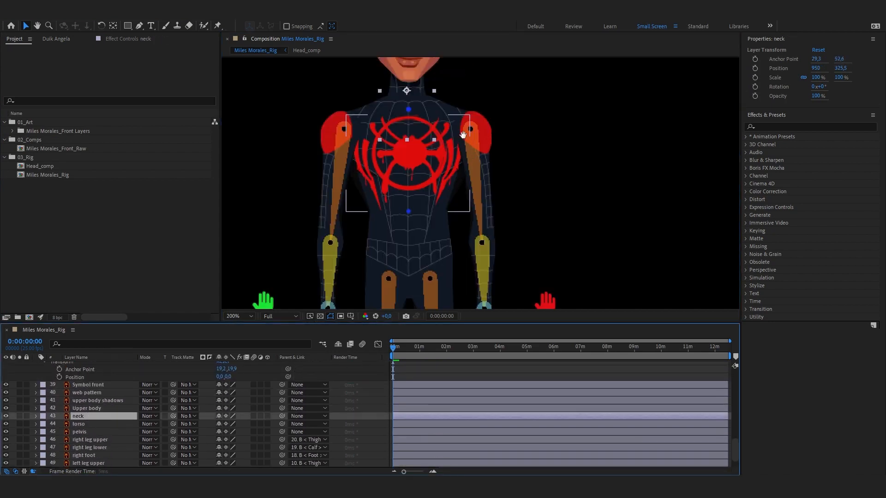
drag(452, 126, 479, 192)
key(y)
drag(438, 160, 441, 179)
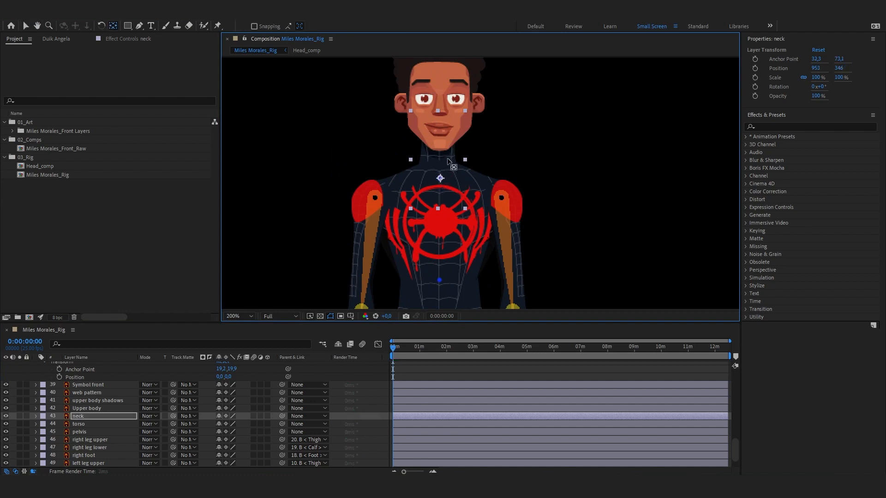
Test the neck's rotation around its anchor point and undo it.
key(w)
drag(450, 161, 447, 159)
key(ctrl+z)
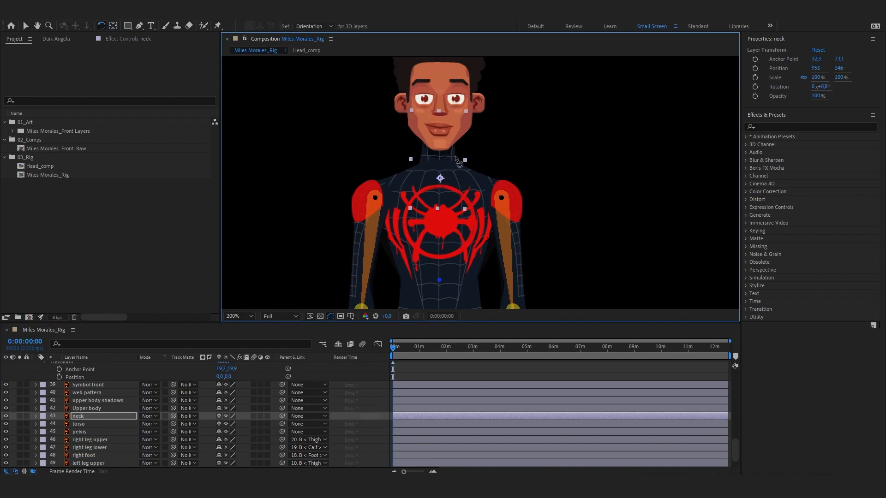
key(v)
Move the torso layer's anchor point straight down to the waistband, at about 46.9, 87.4.
drag(466, 234, 464, 143)
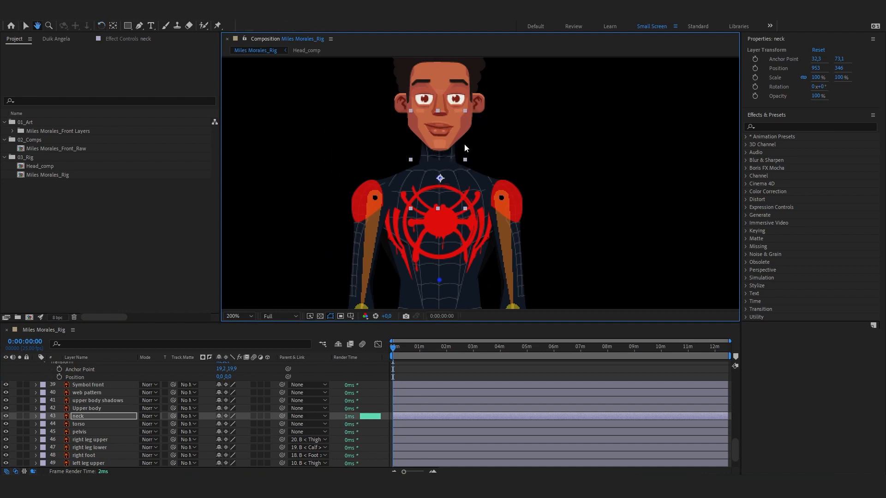
click(106, 424)
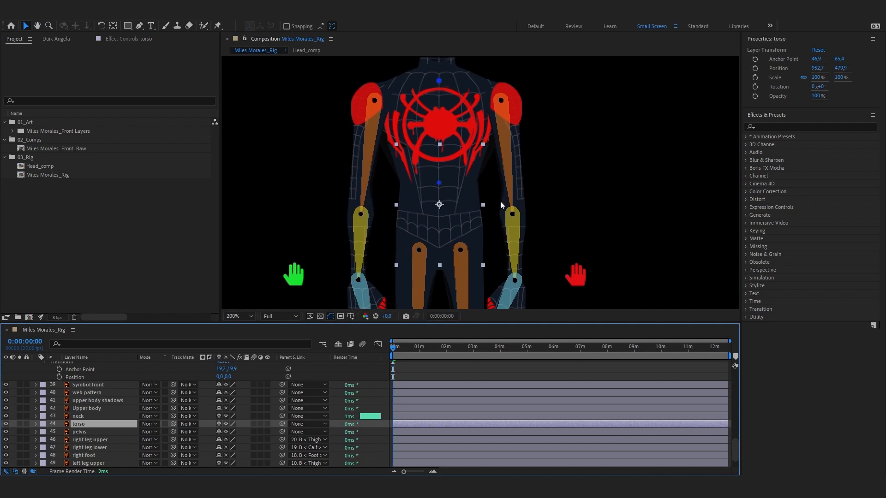
key(y)
drag(439, 213, 438, 233)
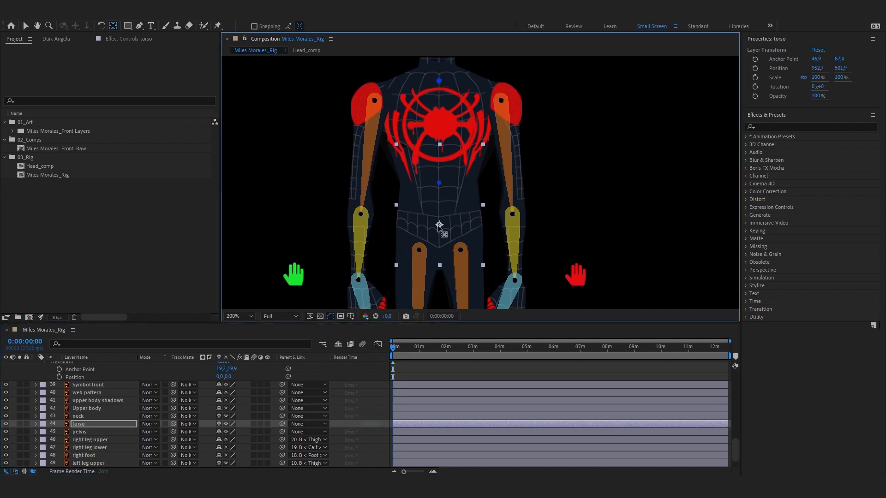
key(w)
key(v)
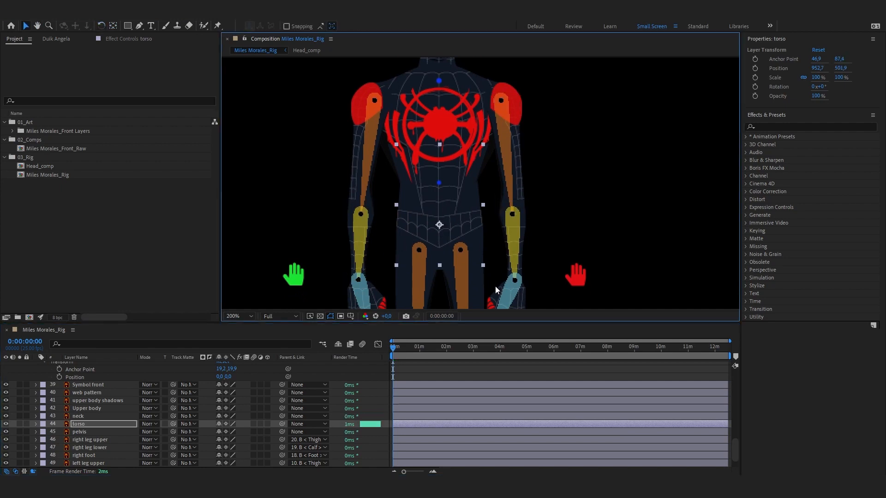
Save the project as Miles_Rig_v03 in the 03_Anim Work file folder of Miles Morales.
key(ctrl+s)
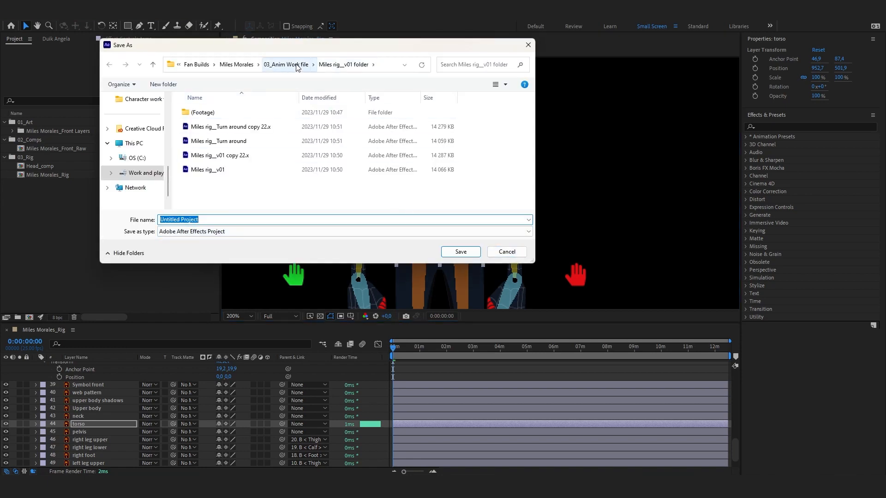
click(267, 65)
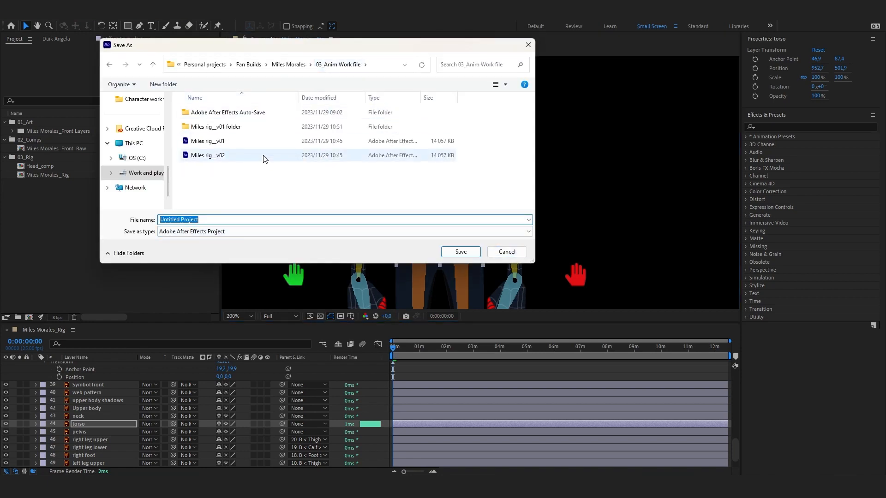
click(260, 192)
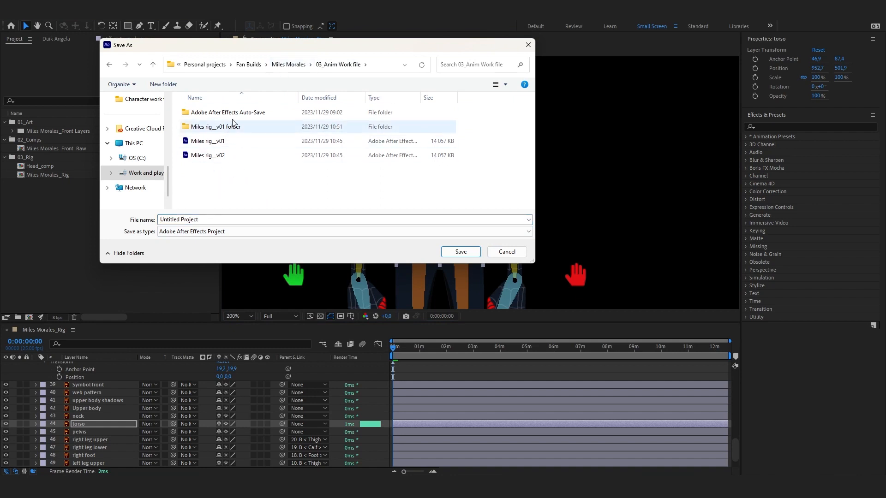
click(289, 65)
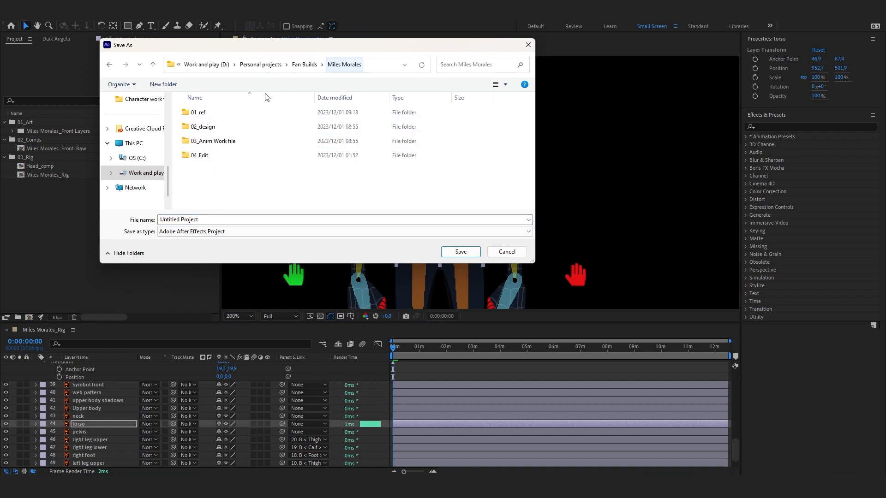
double_click(234, 143)
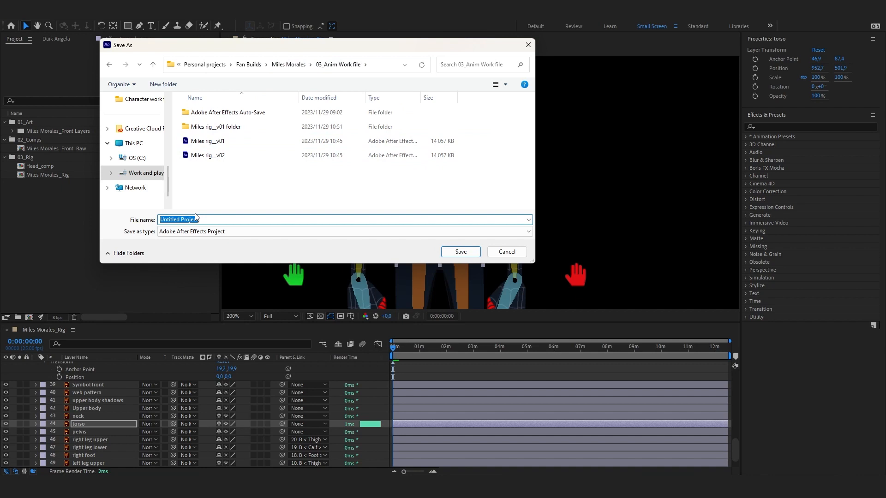
text(iles_Rig_v03)
click(460, 252)
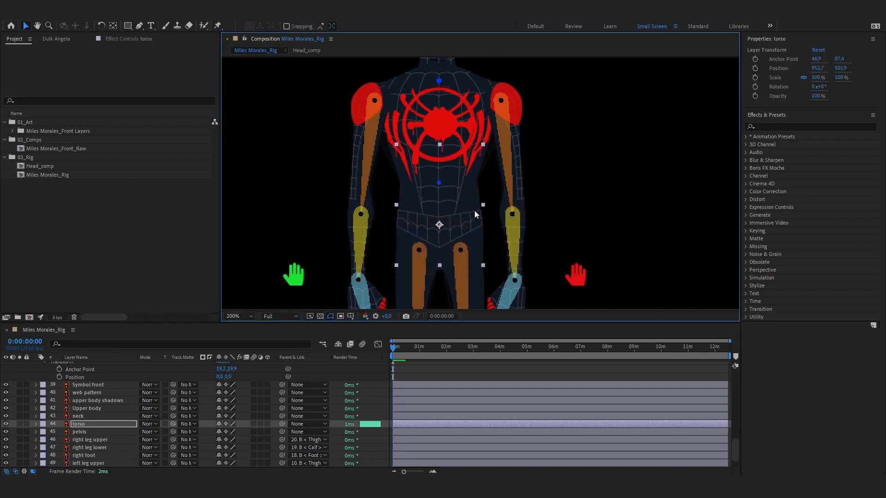
Switch to Illustrator, bring up the Miles Morales_Front.ai artwork and examine the torso shape around the waist.
click(556, 485)
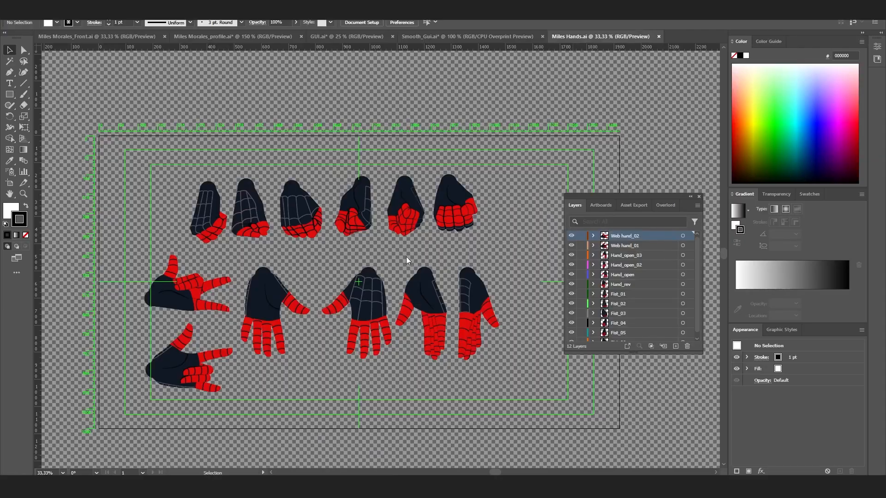
click(110, 36)
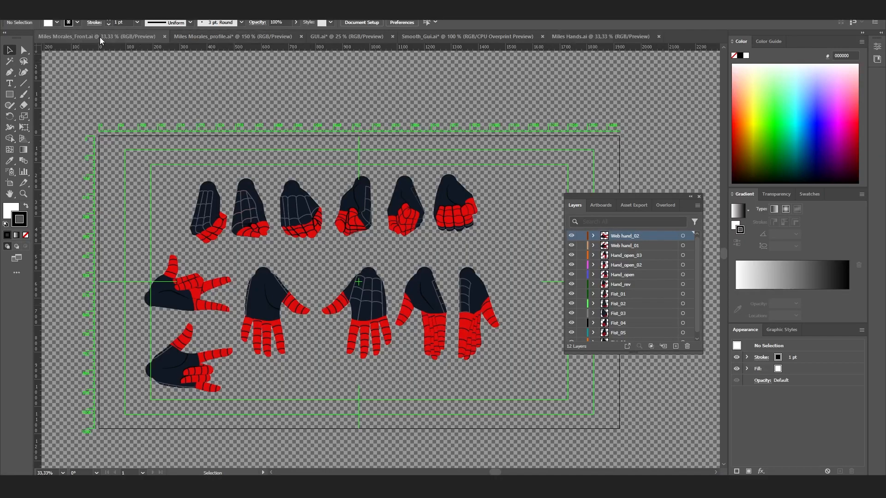
scroll(427, 271, up, 5)
drag(408, 222, 504, 285)
key(a)
click(383, 201)
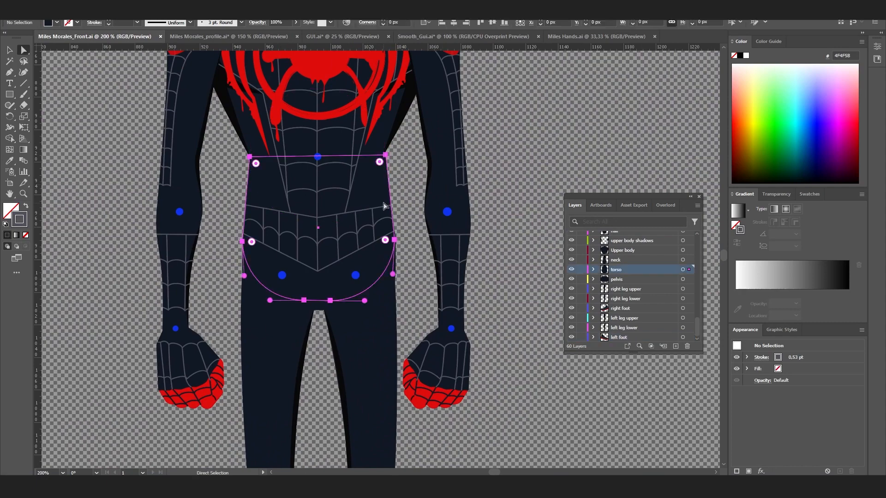
scroll(372, 242, down, 2)
key(v)
click(475, 205)
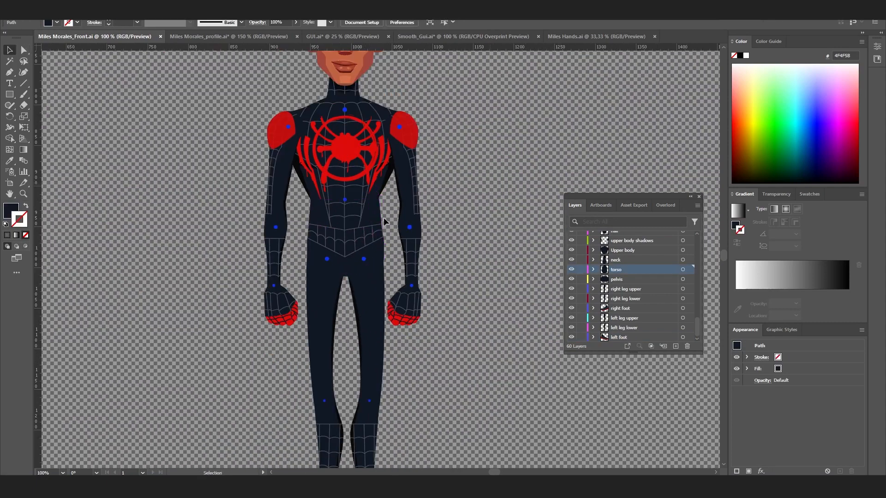
scroll(383, 218, up, 2)
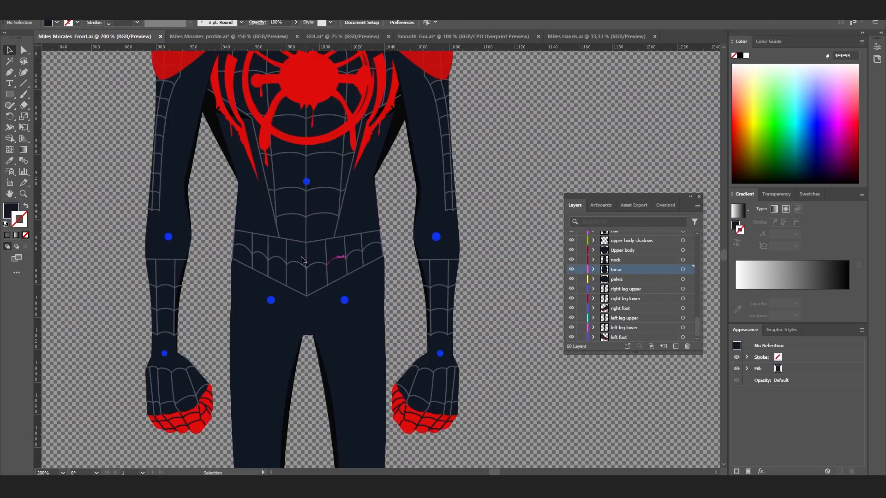
Duplicate the blue marker in the middle of the belly straight down onto the web-patterned waistband.
click(307, 182)
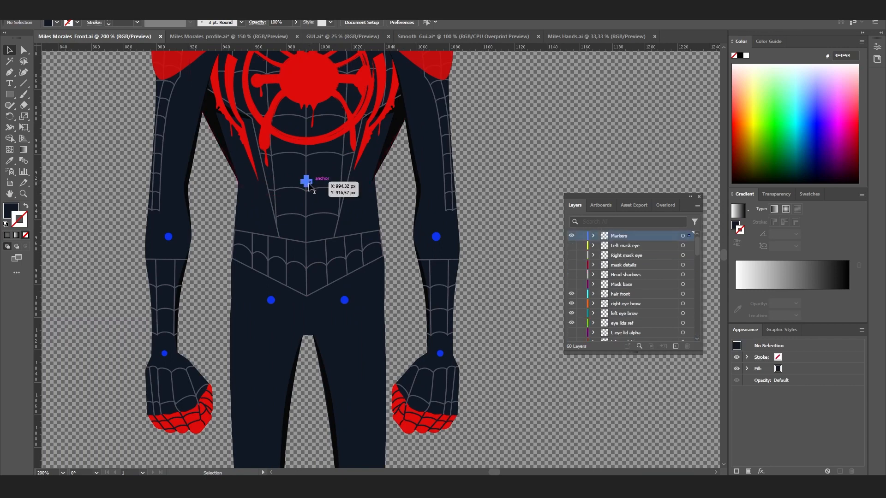
scroll(309, 182, up, 1)
drag(308, 183, 321, 294)
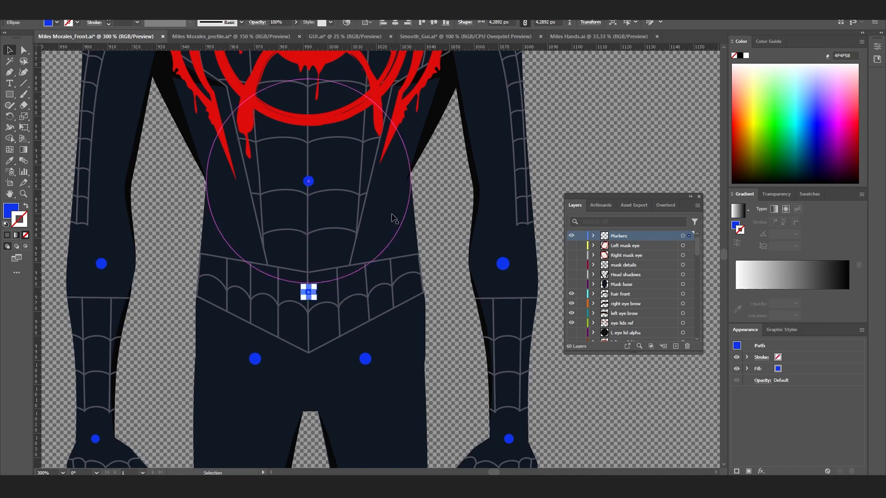
Test moving the torso sideways and undo it, and try the Rotate tool on the torso with the waistband marker as pivot.
click(412, 221)
drag(412, 221, 480, 224)
key(ctrl+z)
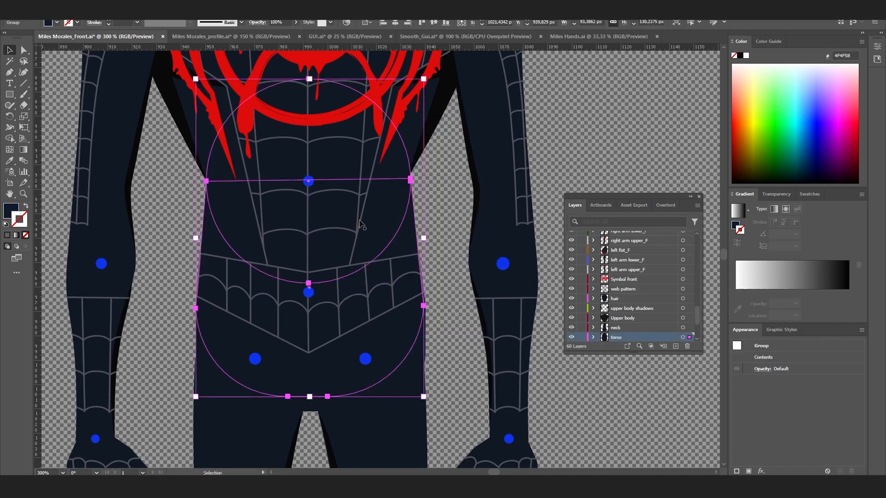
scroll(359, 225, down, 1)
key(r)
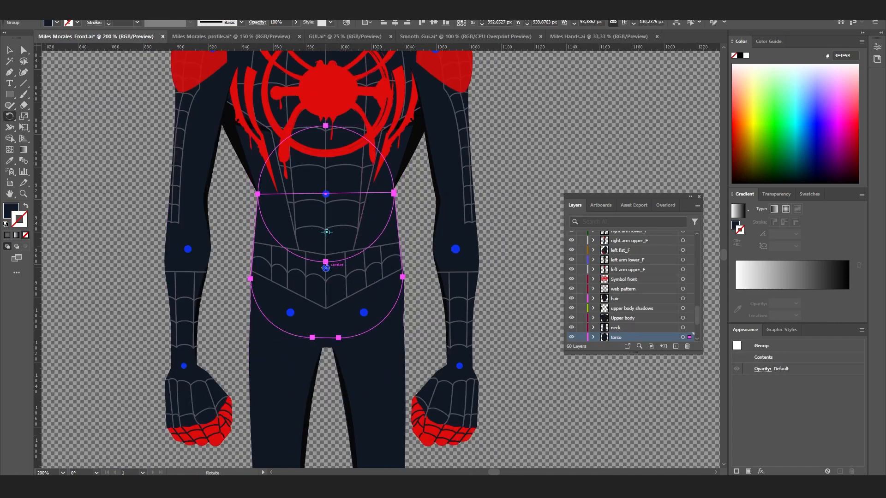
click(326, 268)
key(v)
click(454, 241)
click(407, 241)
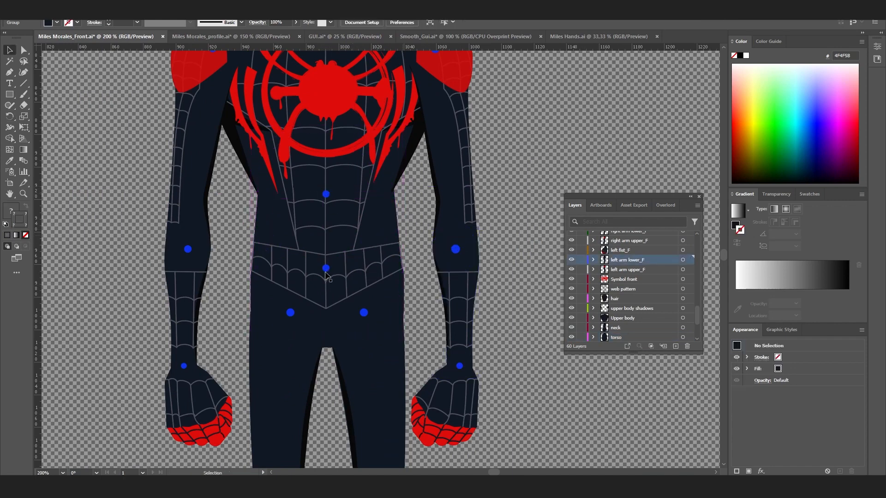
Move the waistband marker down about 12.8 px, test rotating the torso around it, and undo the rotation.
drag(326, 269, 326, 290)
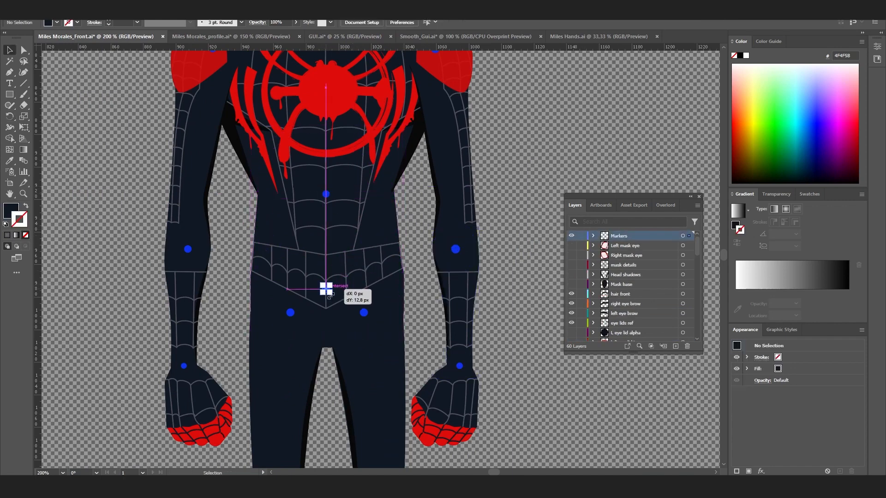
click(331, 322)
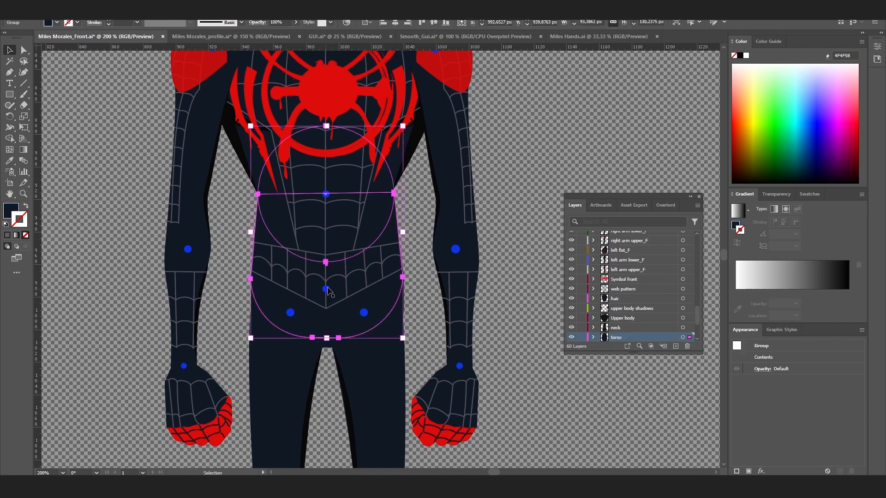
key(r)
drag(372, 217, 316, 217)
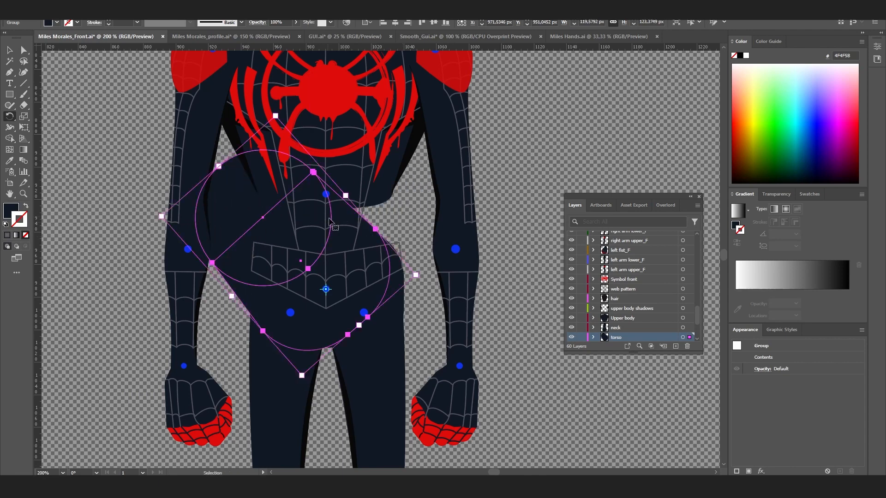
key(ctrl+z)
drag(347, 190, 408, 203)
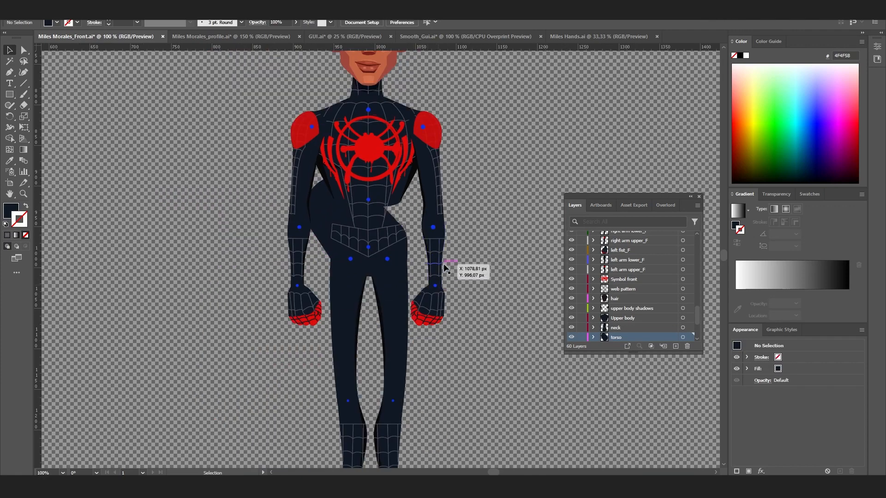
key(ctrl+z)
Check the torso against its joint markers and save Miles Morales_Front.ai.
click(483, 202)
scroll(420, 223, up, 2)
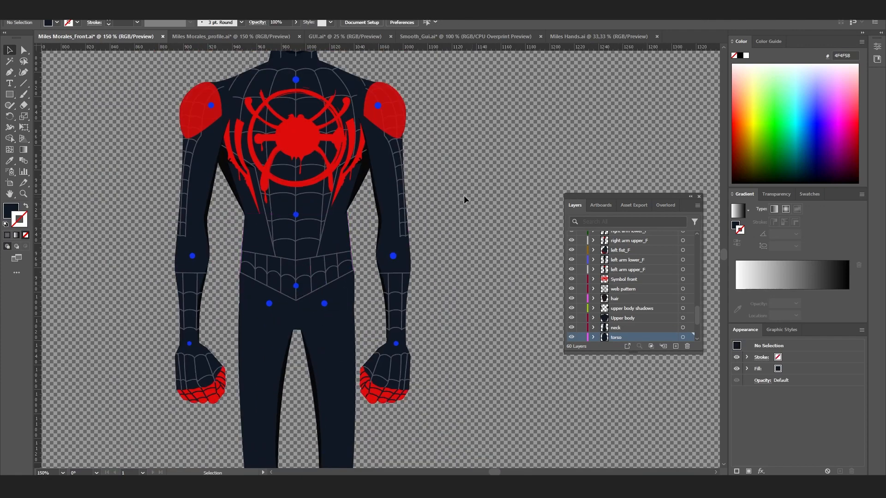
scroll(421, 199, down, 1)
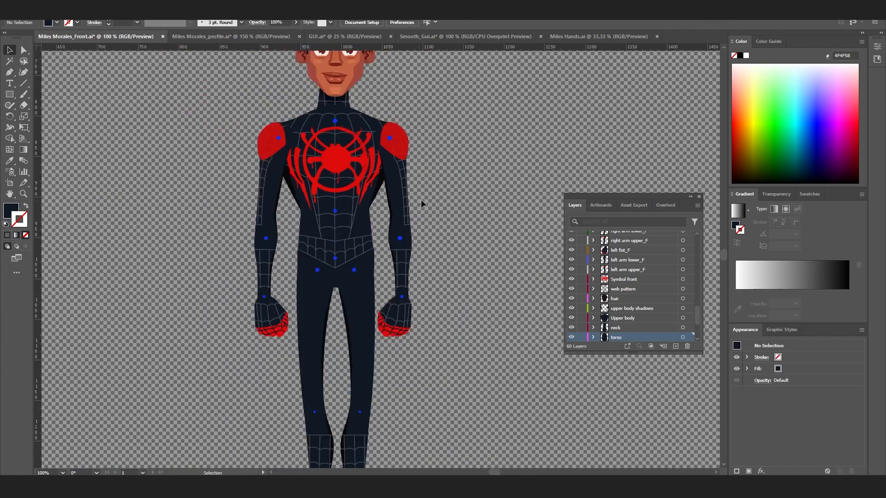
click(371, 254)
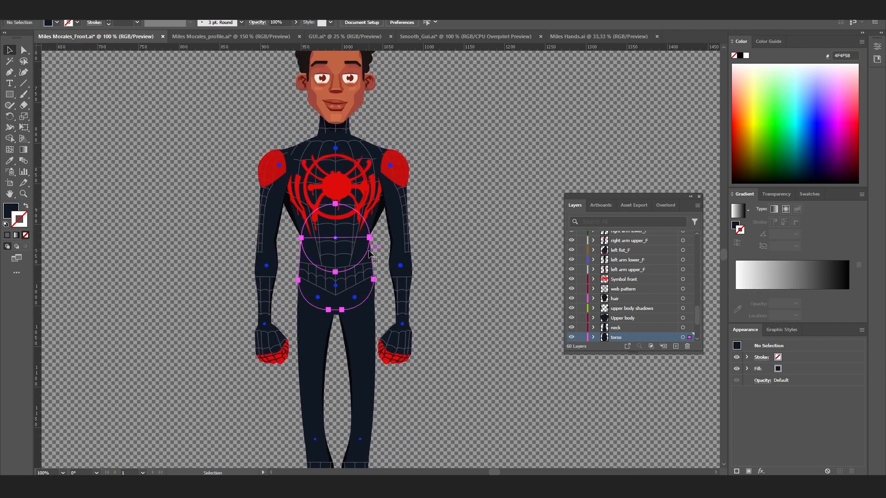
scroll(335, 241, up, 1)
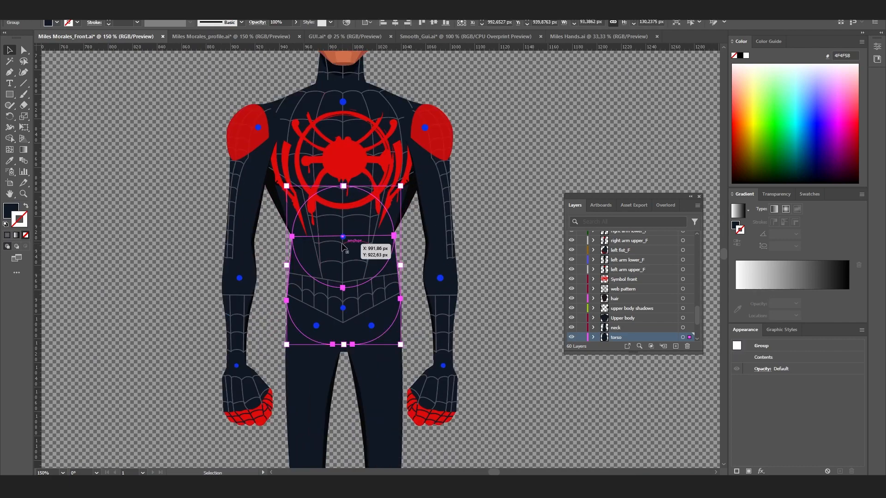
scroll(358, 242, down, 1)
key(a)
key(ctrl+s)
click(455, 351)
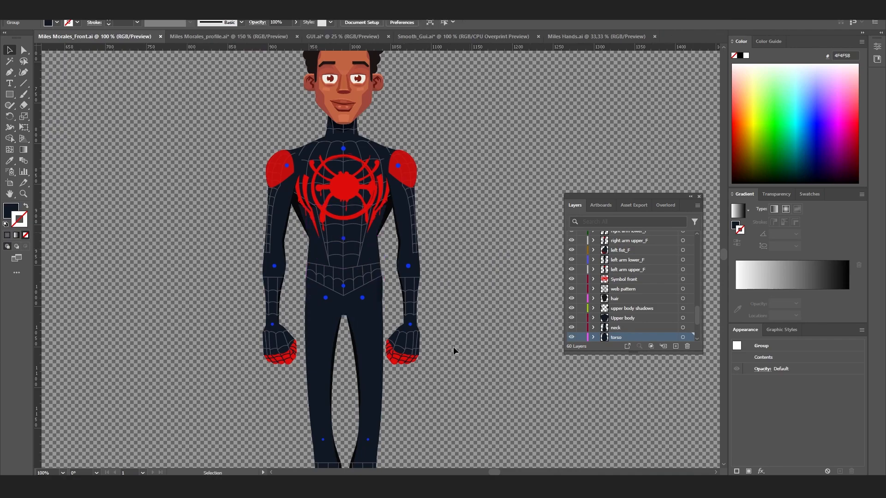
Switch back to After Effects and find the Upper body layer among the body artwork layers.
click(544, 487)
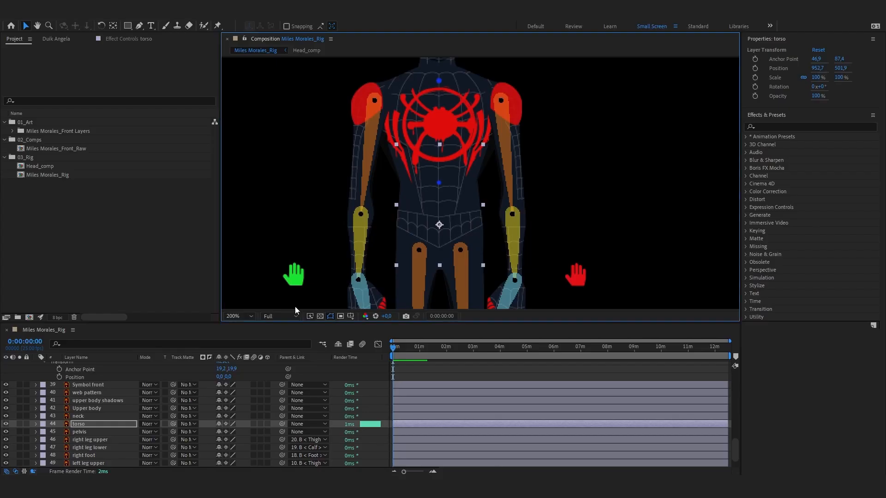
click(473, 214)
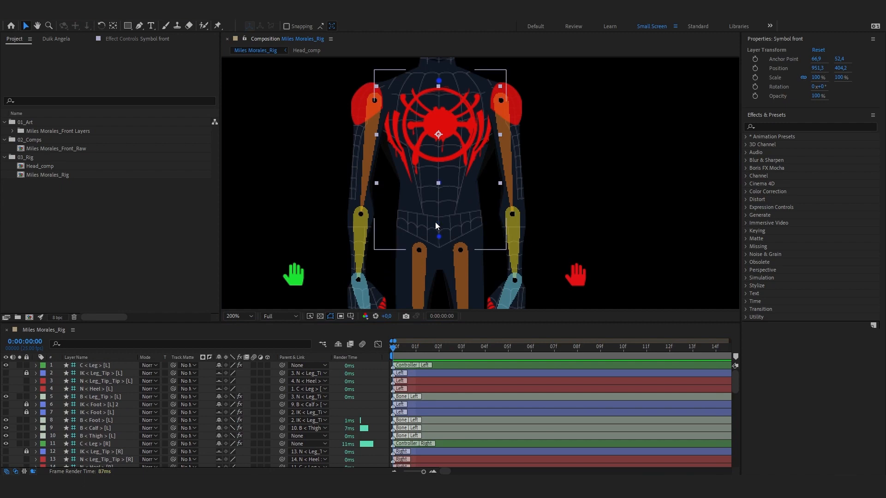
click(380, 357)
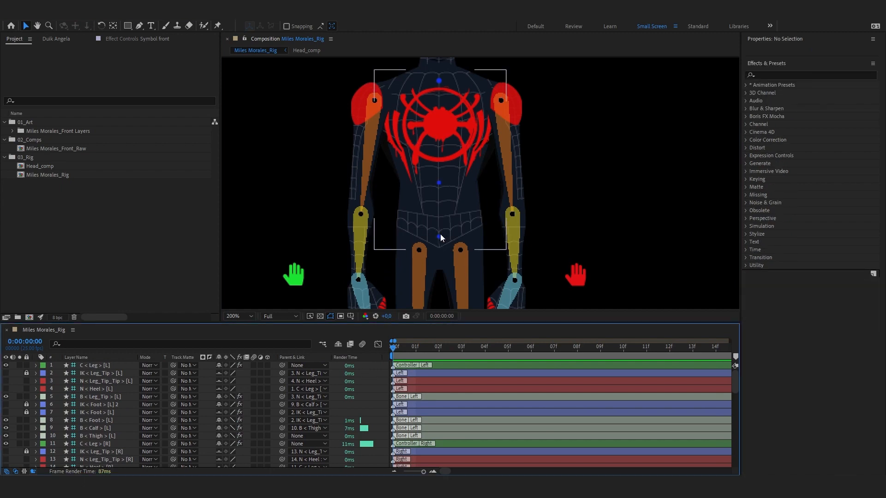
click(405, 198)
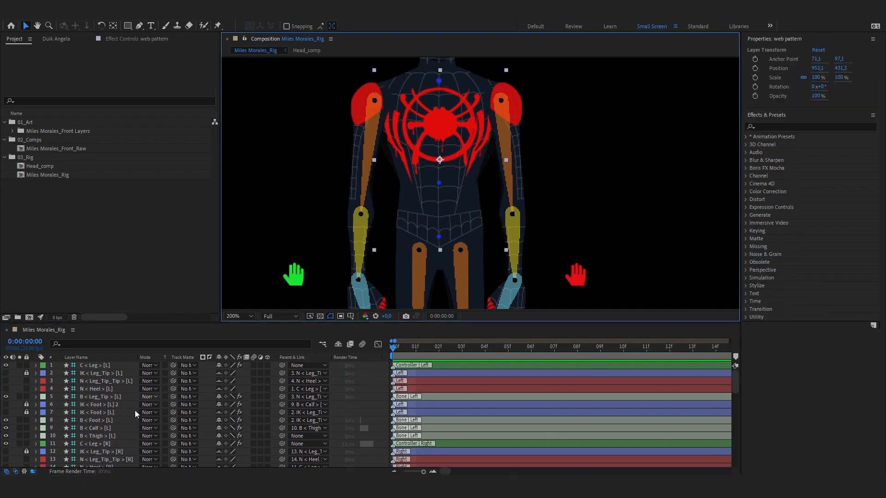
scroll(71, 422, down, 7)
scroll(71, 422, down, 6)
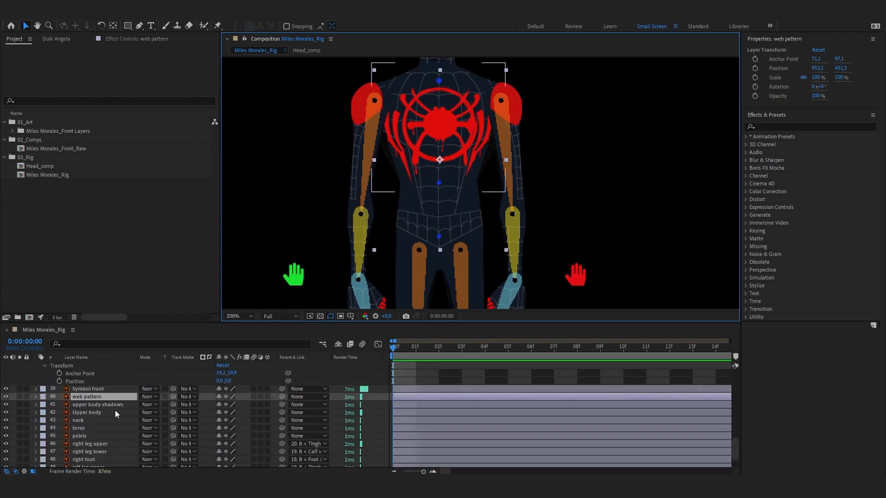
click(93, 412)
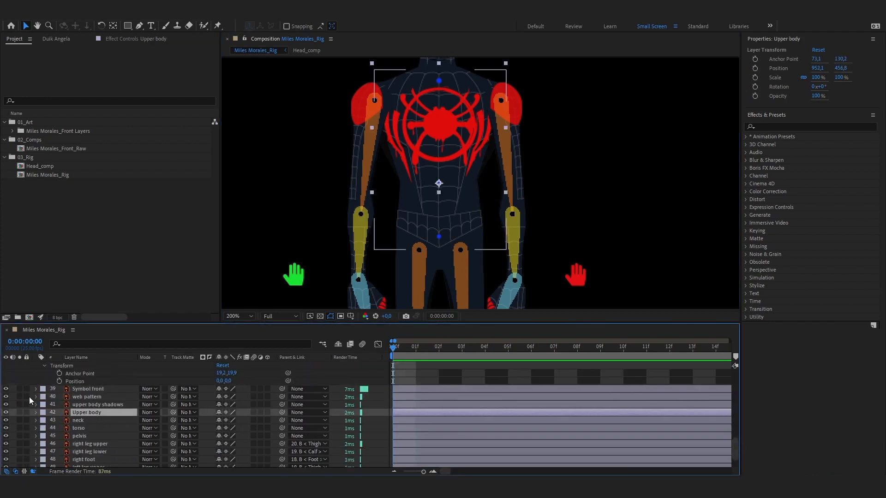
Move the torso layer's anchor point onto the blue waistband marker, at about 46.4, 100.7.
click(103, 428)
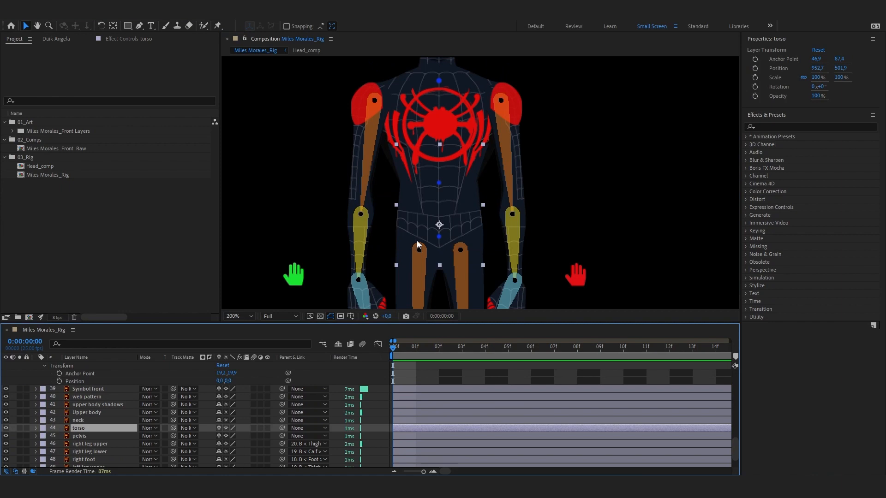
key(y)
key(period)
scroll(401, 257, down, 2)
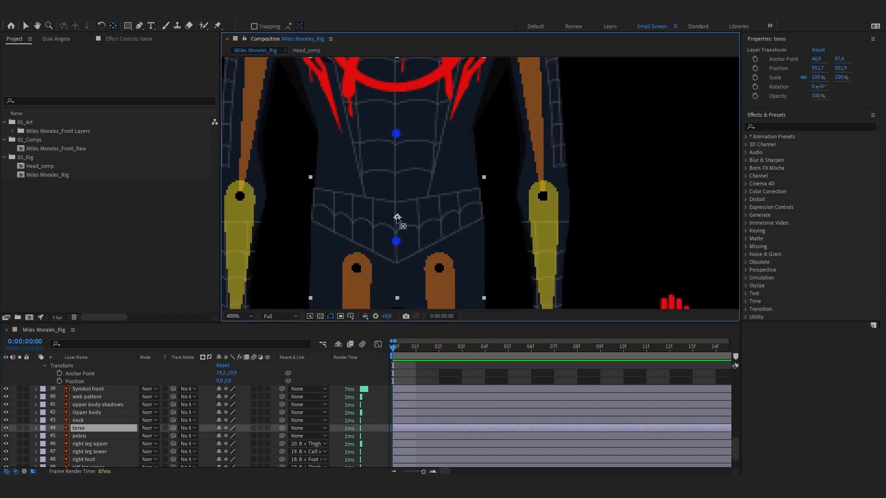
mouse_move(397, 218)
mouse_down()
mouse_move(396, 242)
mouse_move(406, 218)
mouse_up()
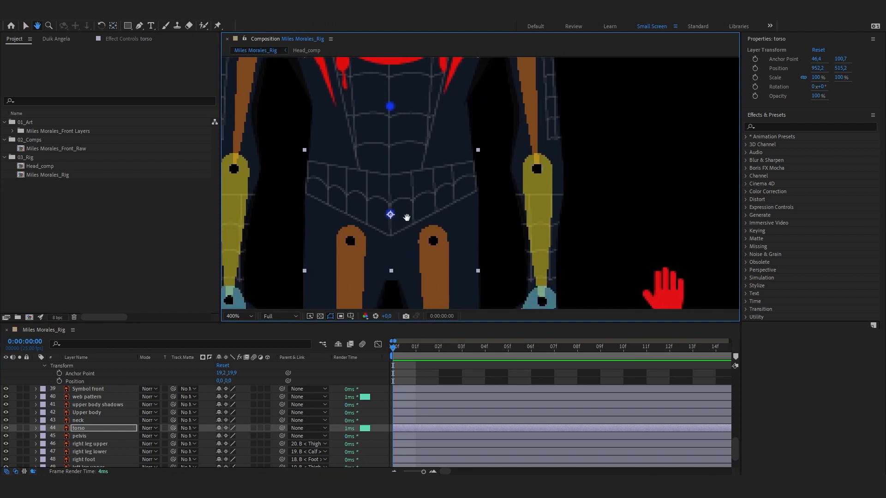
Select the pelvis layer and solo it to show its shape in isolation.
click(96, 429)
click(96, 436)
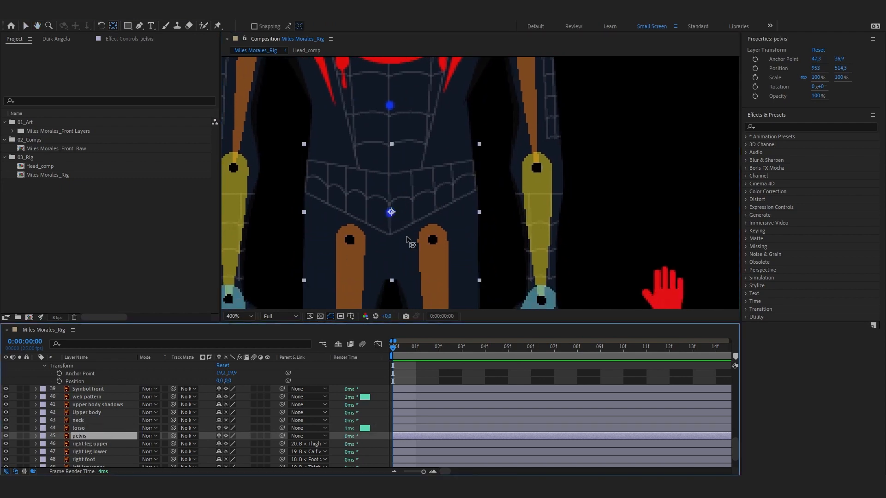
click(390, 213)
click(20, 436)
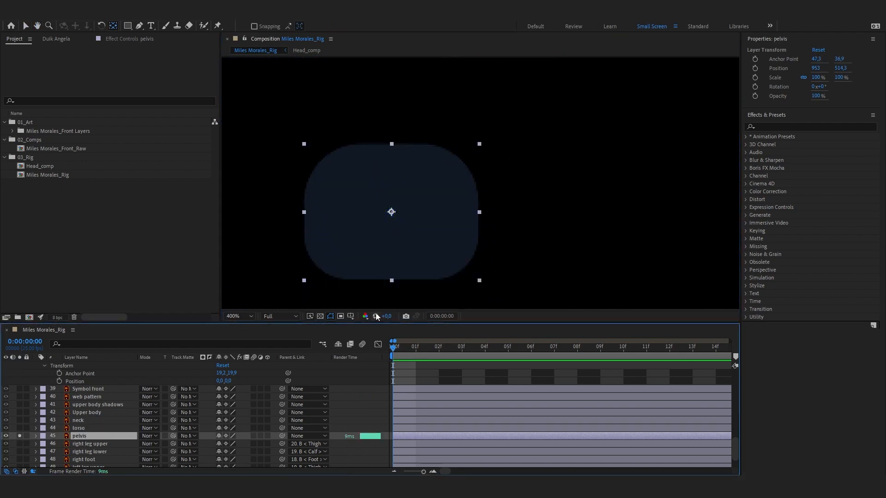
click(19, 436)
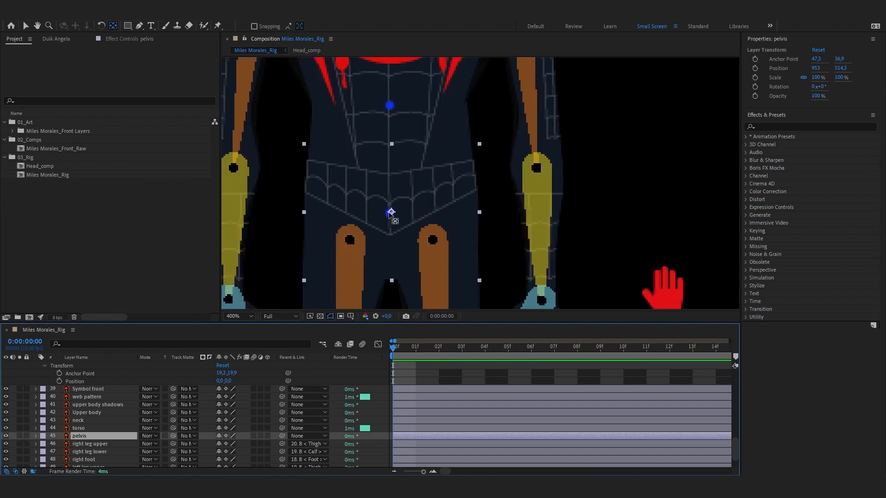
click(19, 436)
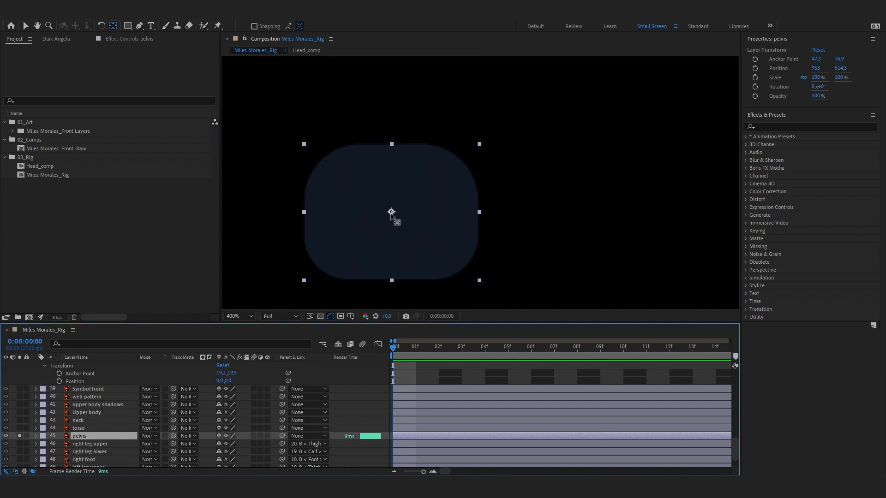
Move the pelvis layer's anchor point down to about 46.8, 56.1 and turn off its solo.
drag(391, 213, 392, 214)
drag(393, 249, 392, 250)
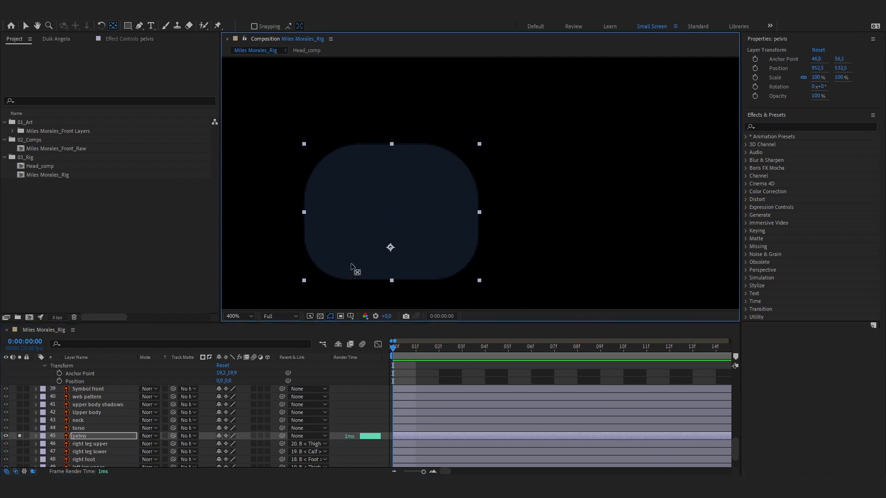
click(20, 436)
key(v)
key(comma)
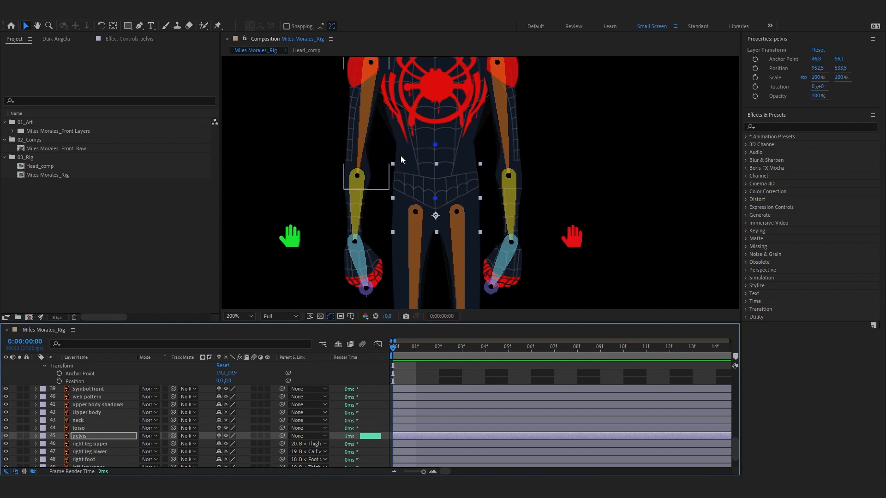
key(comma)
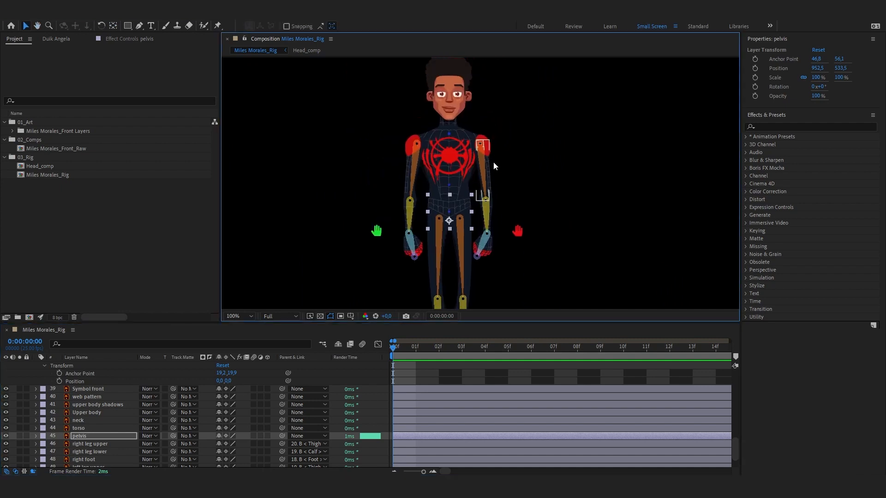
Save the project with the adjusted torso and pelvis anchor points.
key(ctrl+s)
click(518, 230)
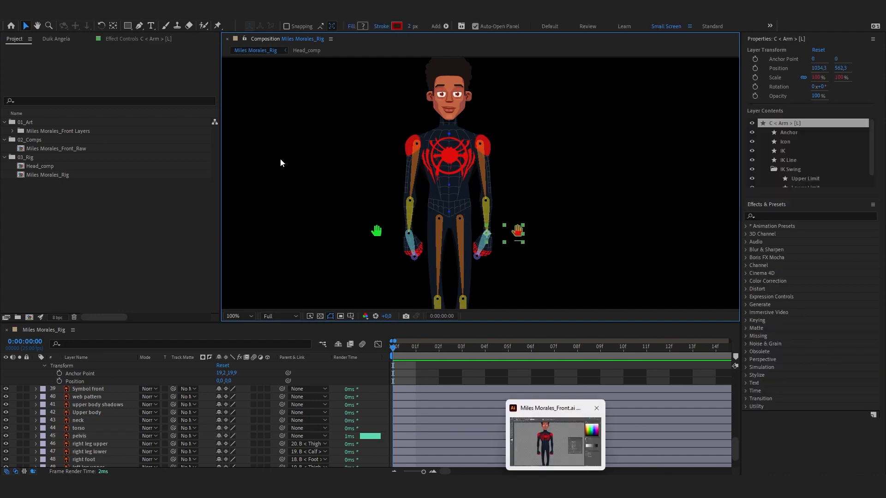
click(383, 383)
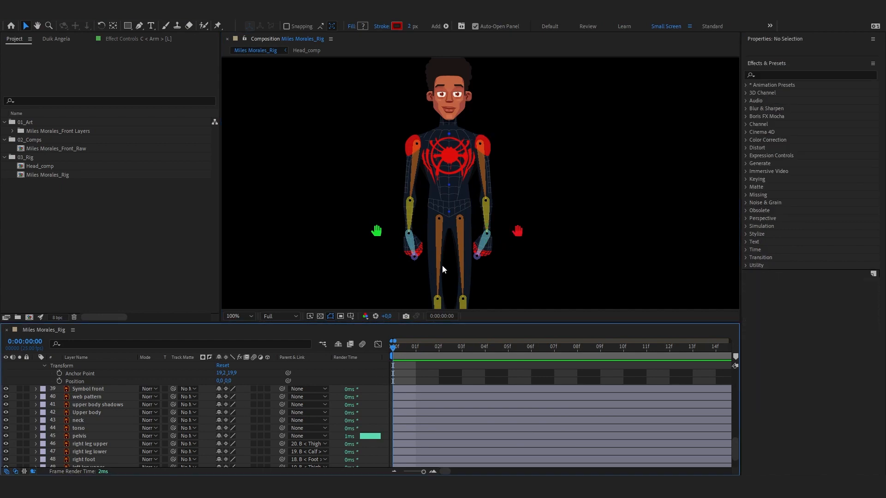
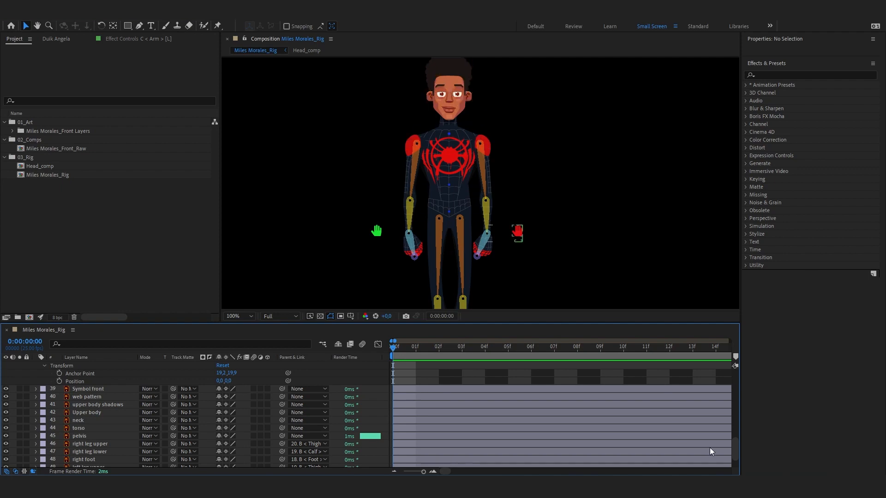
mouse_move(556, 487)
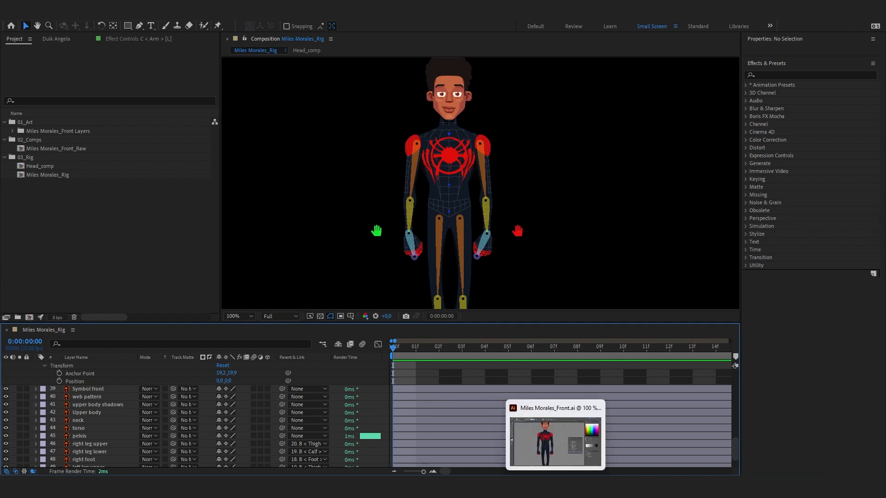
click(458, 169)
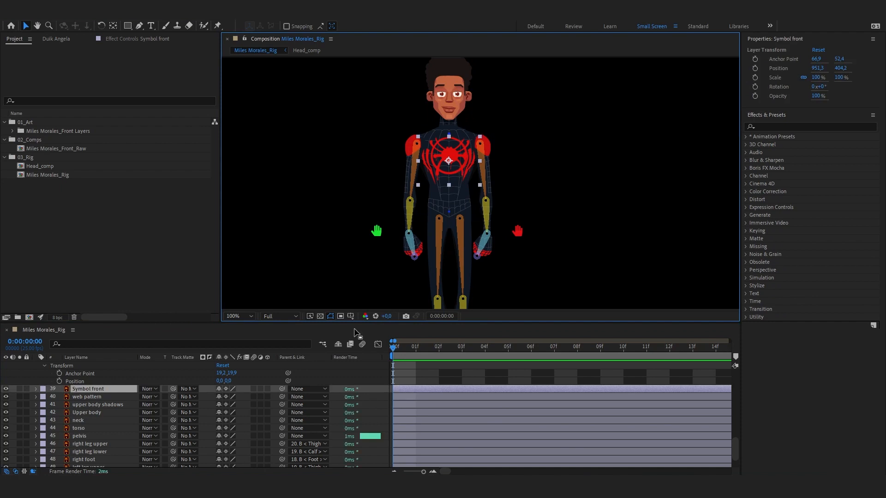
click(378, 369)
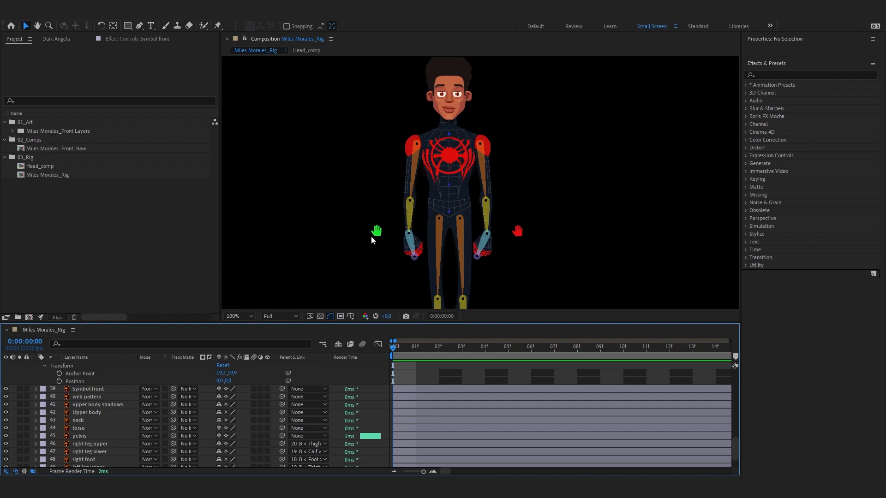
Flip the icon of the red hand controller C < Arm > [L] and save the project.
click(516, 234)
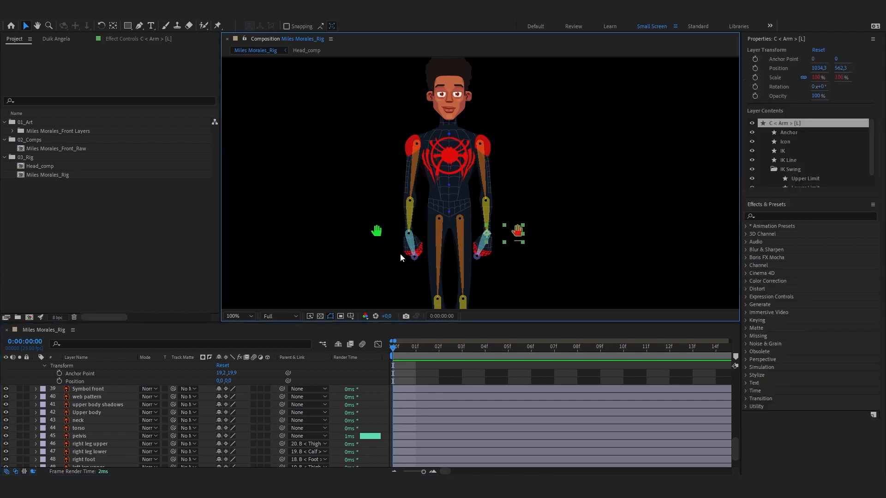
click(132, 38)
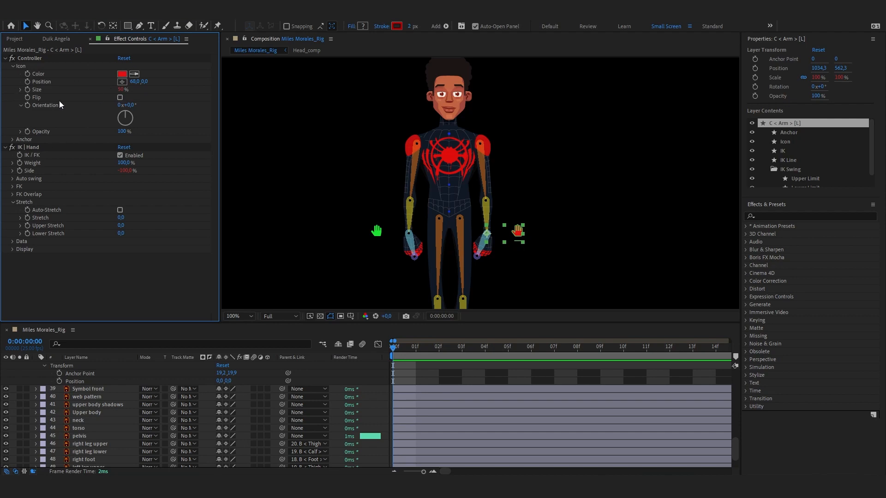
click(121, 97)
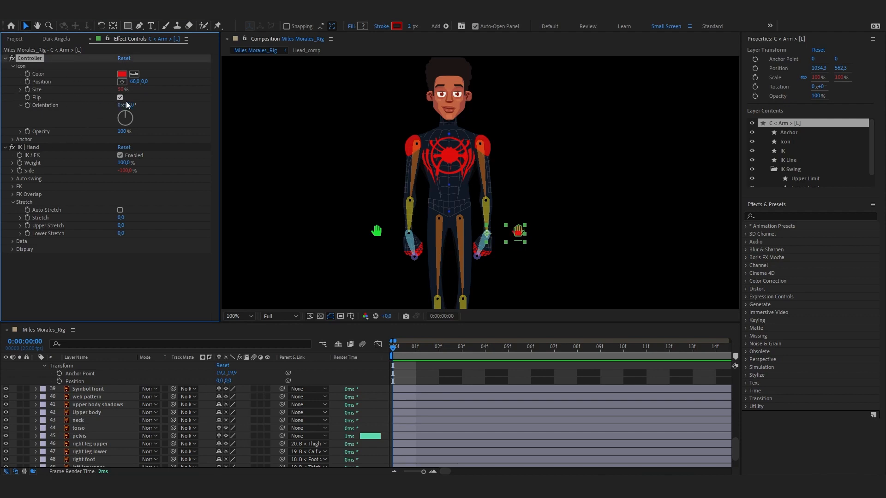
click(374, 380)
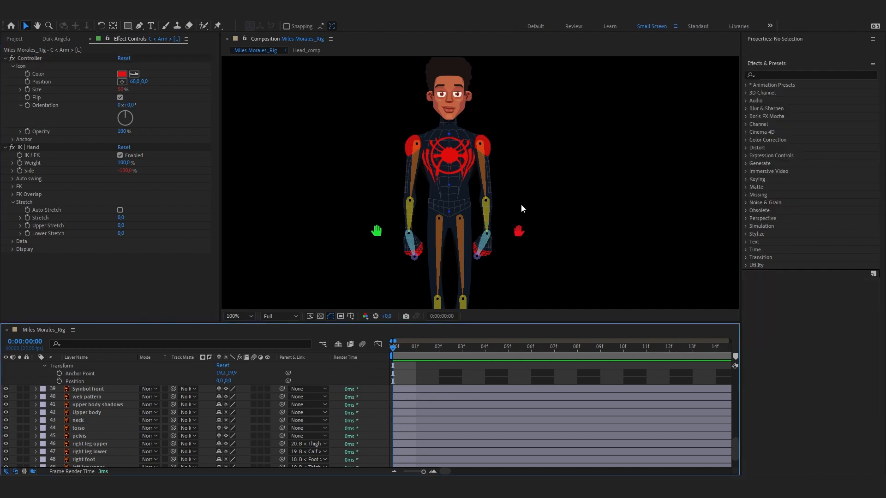
key(ctrl+s)
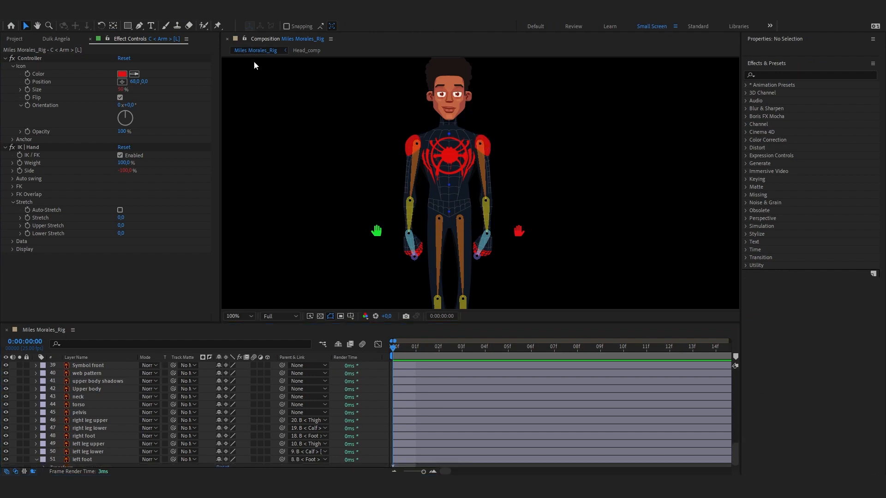
Open Duik's hominoid spine bone options and set the spine to 2 layers.
click(61, 37)
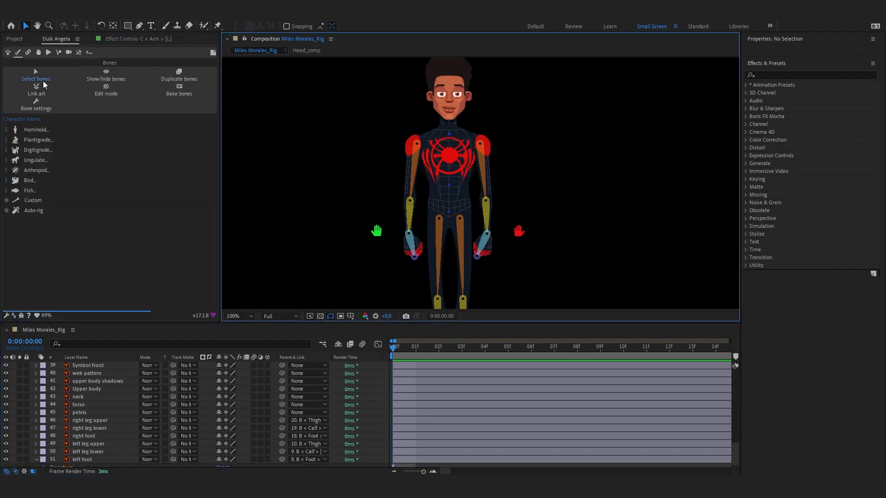
click(6, 131)
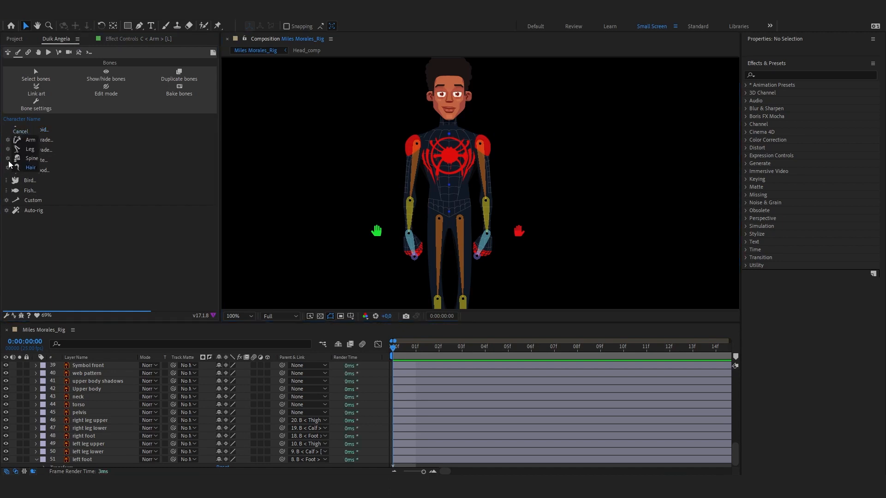
click(10, 160)
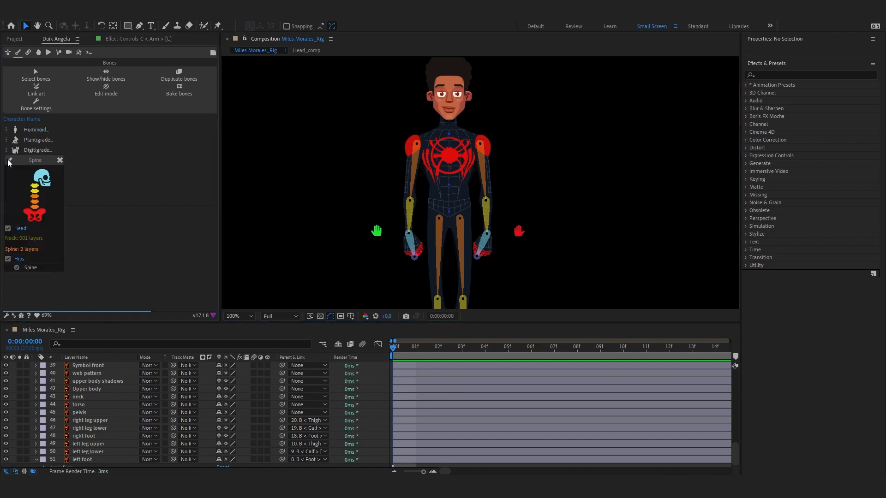
click(25, 248)
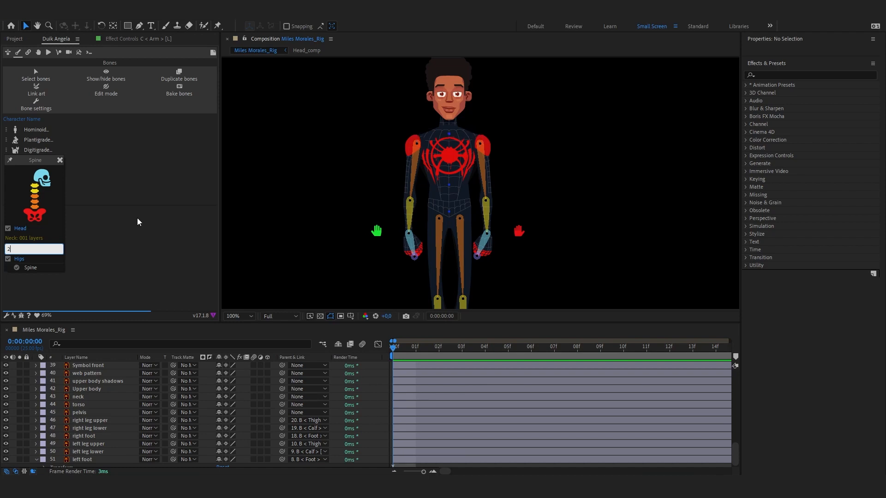
key(Return)
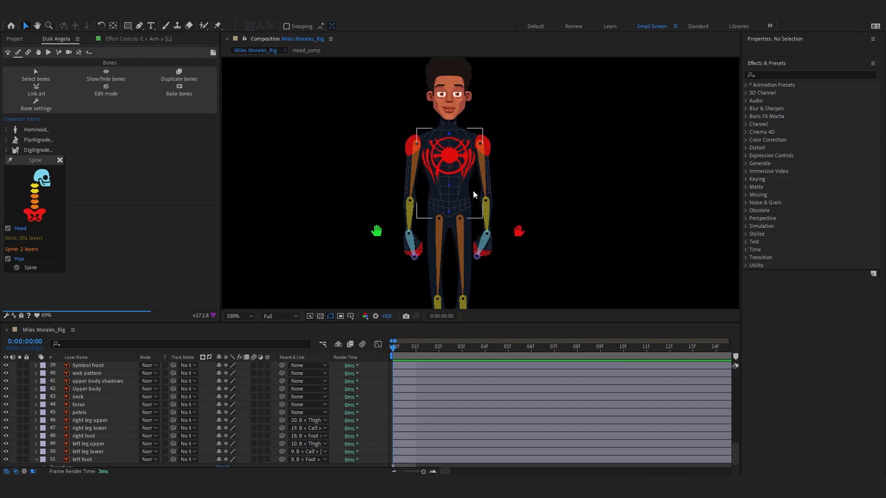
scroll(458, 176, up, 1)
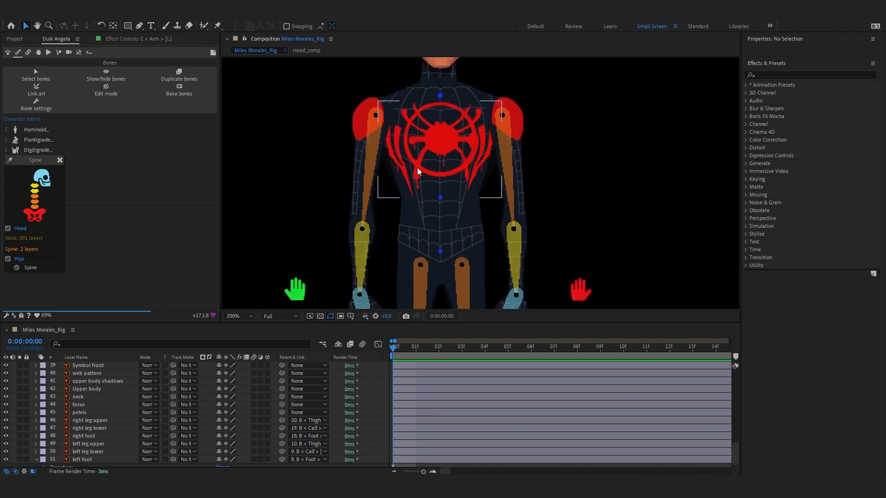
scroll(417, 171, down, 1)
scroll(438, 171, down, 1)
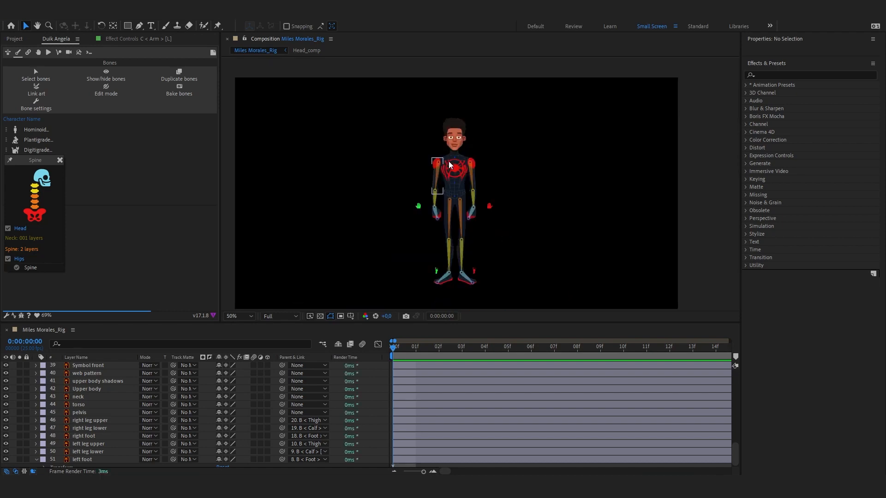
scroll(478, 154, up, 1)
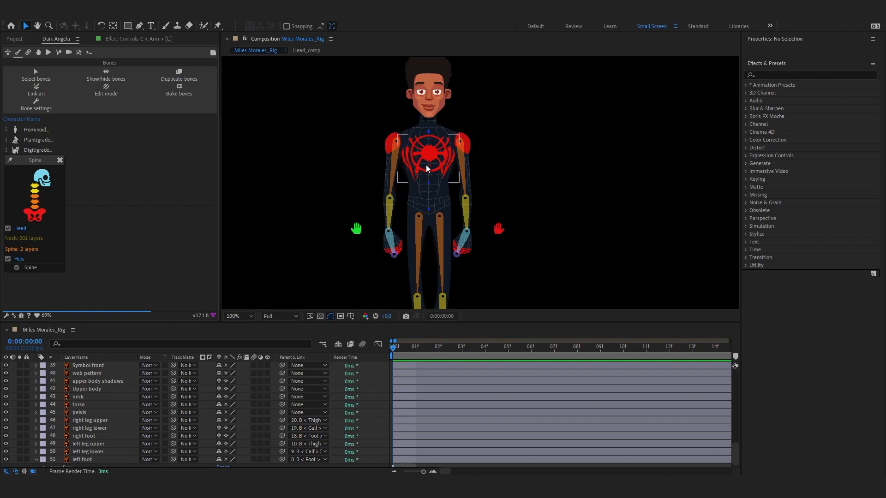
Isolate the upper body shadows layer and the Upper body layer one after the other to examine their artwork.
scroll(452, 177, up, 1)
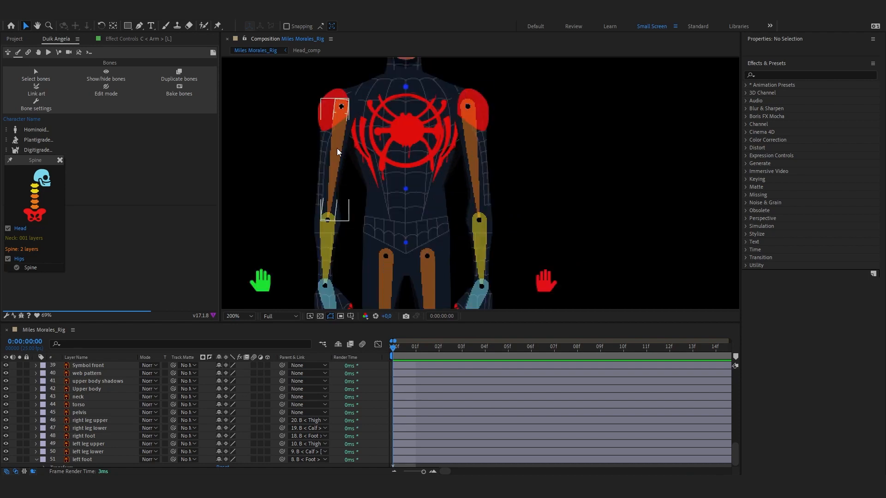
scroll(446, 152, down, 1)
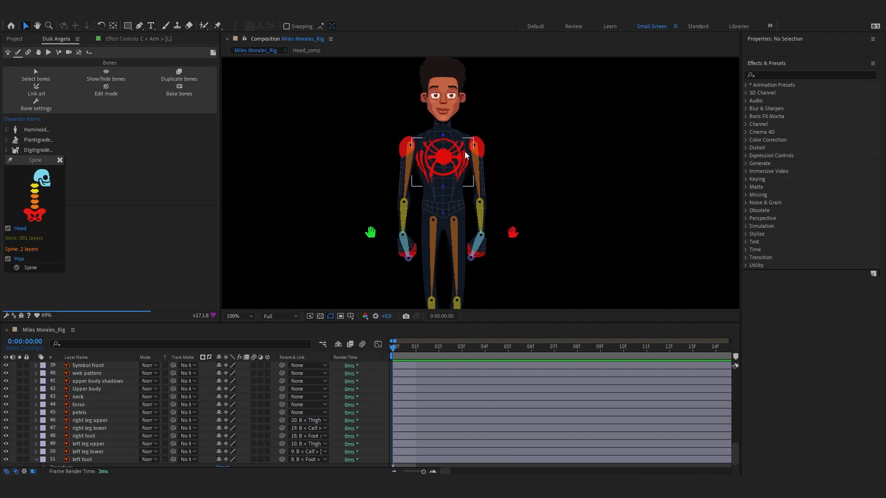
scroll(463, 164, up, 1)
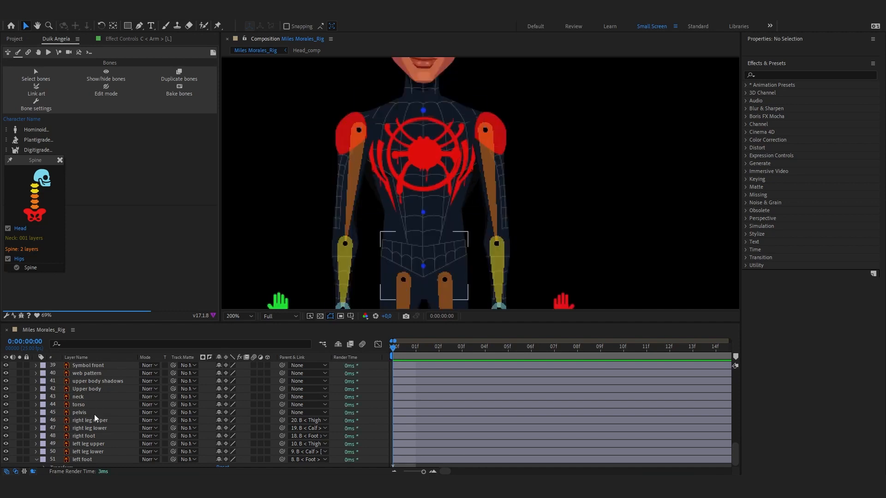
click(95, 382)
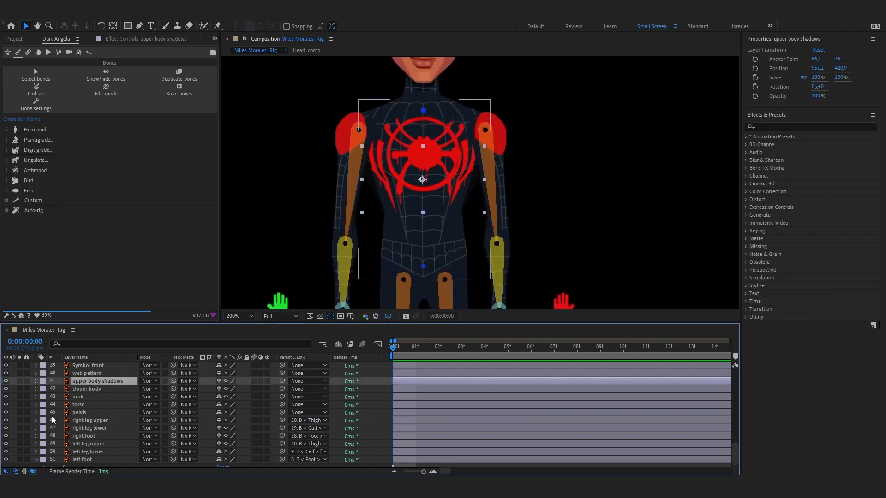
click(19, 381)
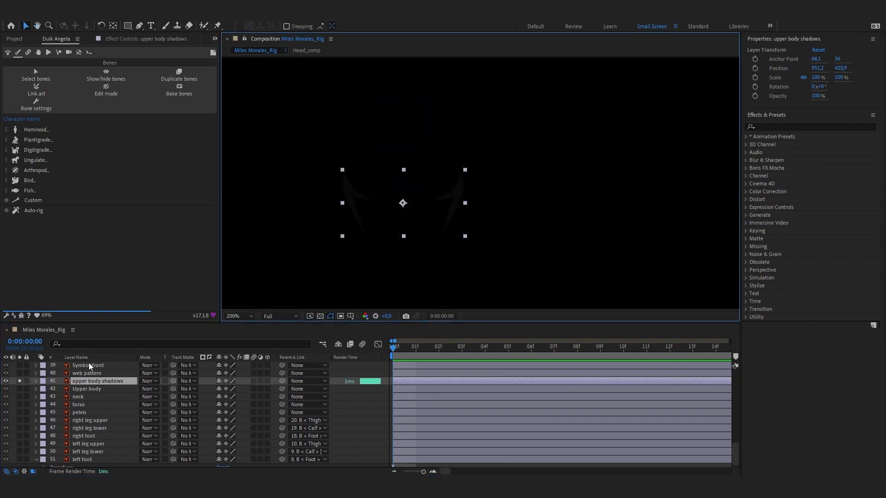
click(19, 381)
click(20, 389)
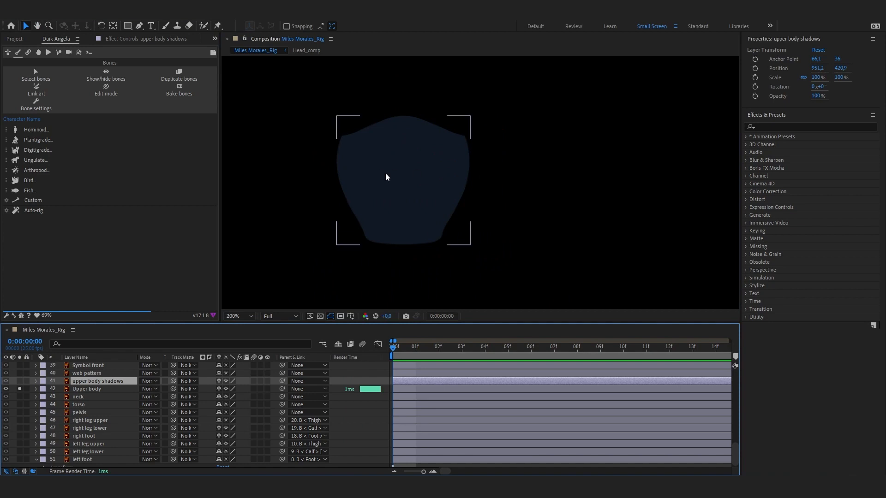
click(362, 187)
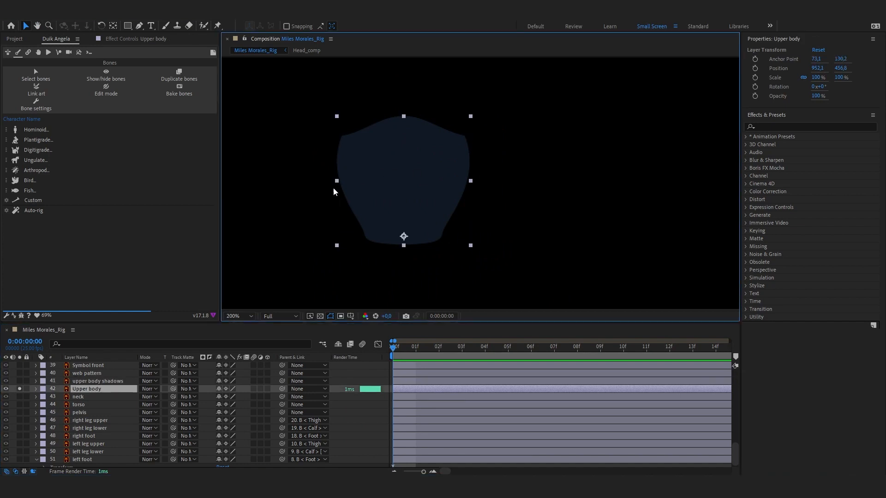
Solo web pattern and Symbol front together with Upper body to examine the torso artwork, and clear all the solos.
click(20, 374)
click(20, 365)
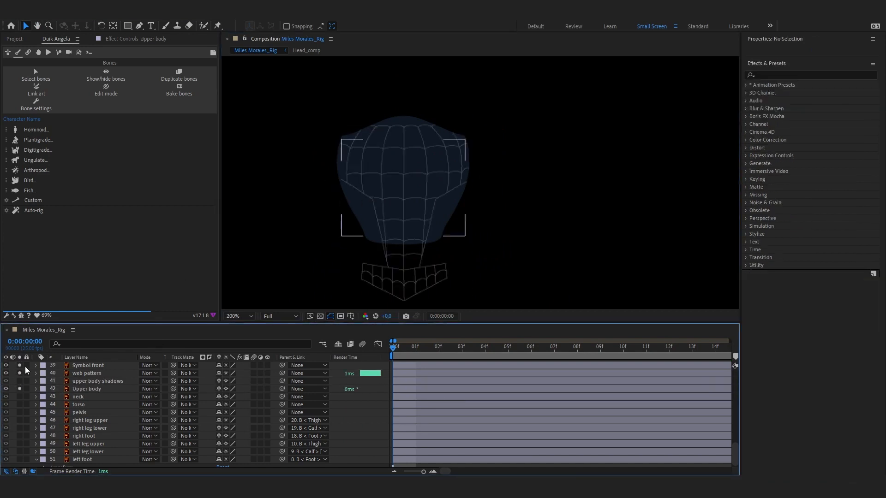
click(397, 216)
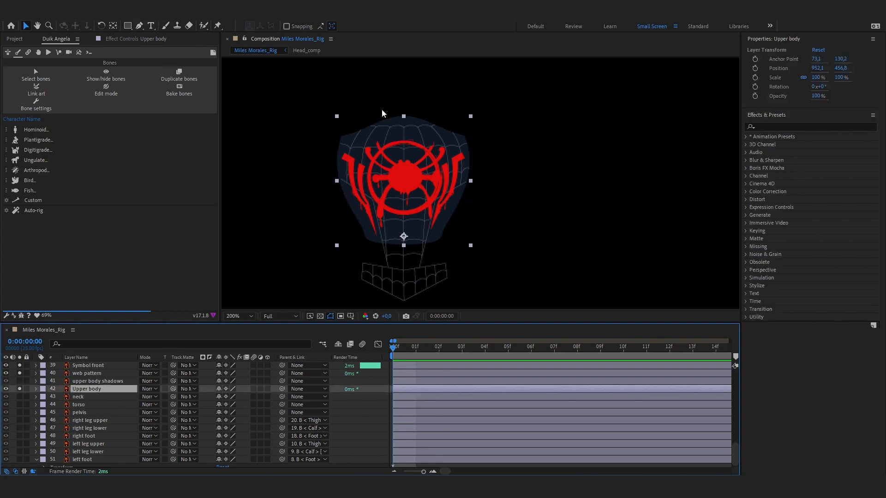
click(20, 389)
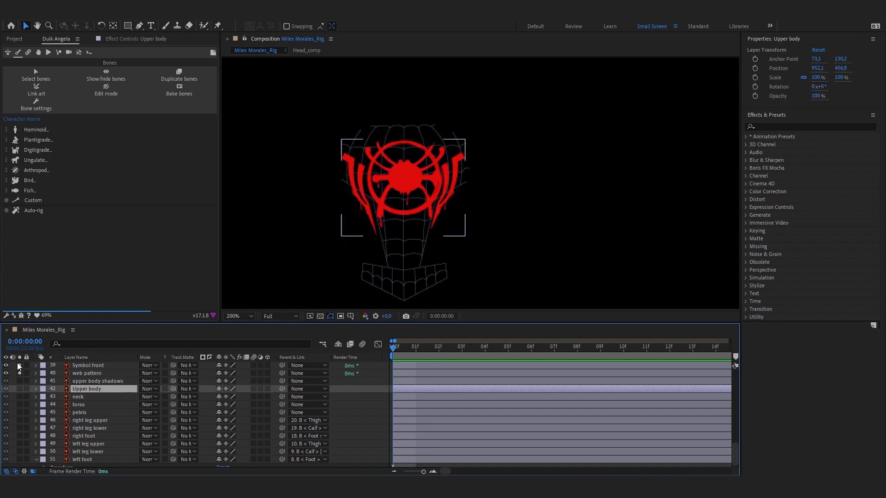
click(20, 373)
click(19, 366)
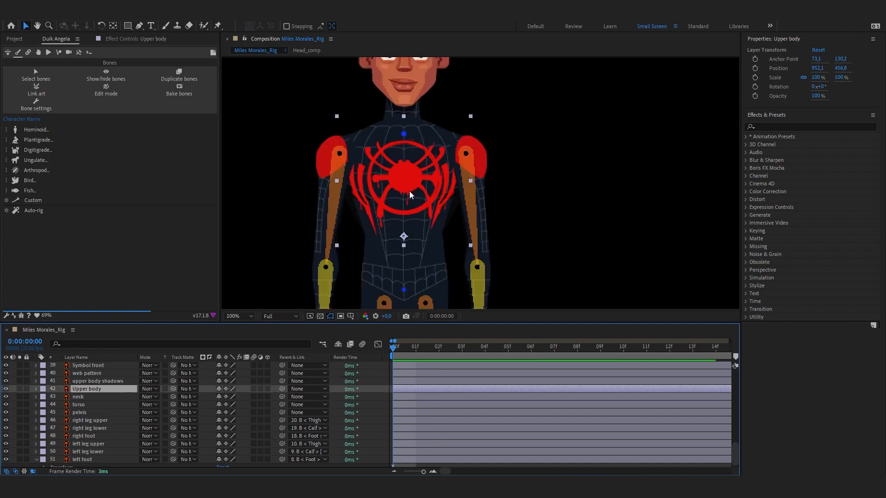
Create a Duik hominoid spine armature with head, one neck layer, two spine layers and hips, without any artwork layer selected.
scroll(409, 195, down, 1)
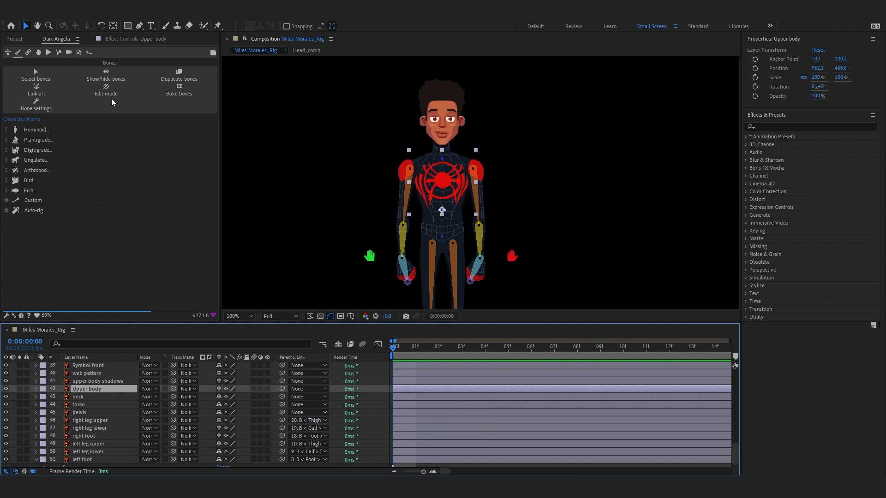
click(15, 137)
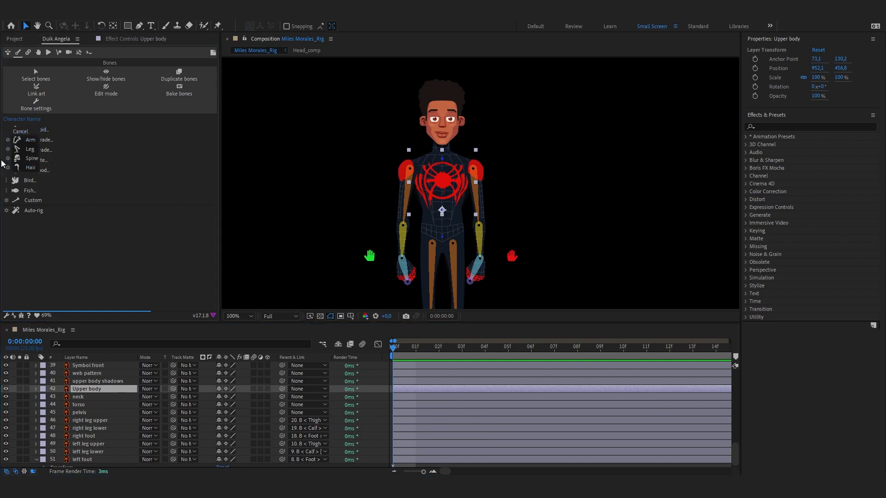
click(16, 159)
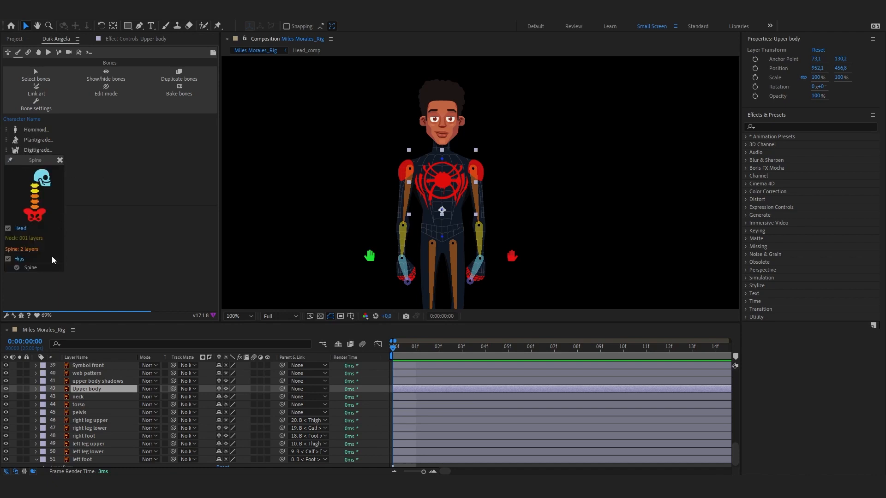
click(352, 371)
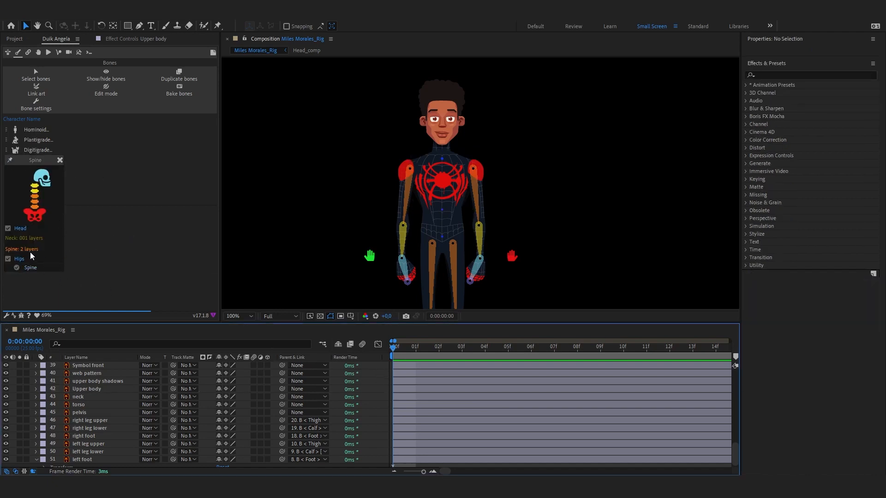
click(27, 268)
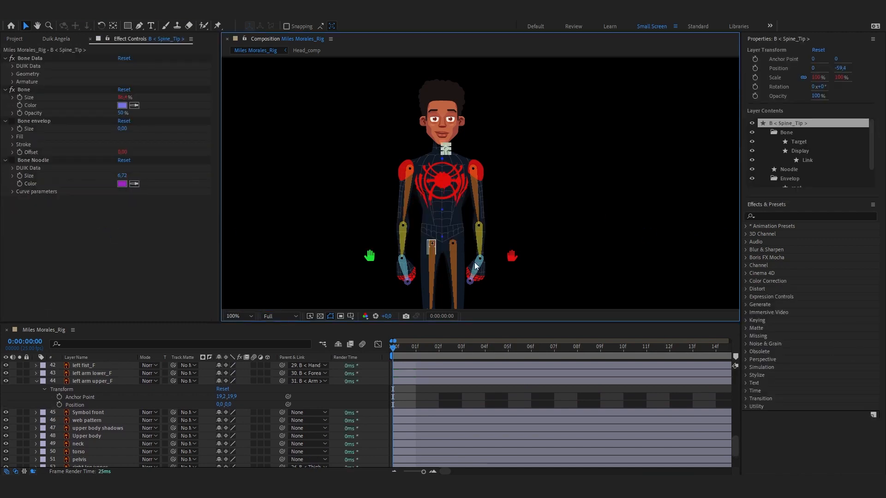
Examine how the new spine bones, from the hips up to the neck, sit against the character artwork.
scroll(433, 206, up, 2)
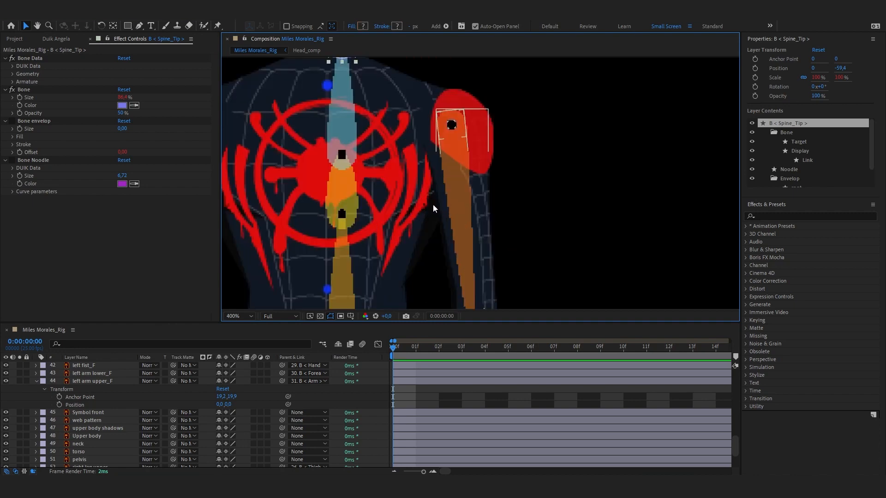
scroll(404, 257, down, 2)
drag(401, 250, 361, 179)
scroll(478, 180, up, 1)
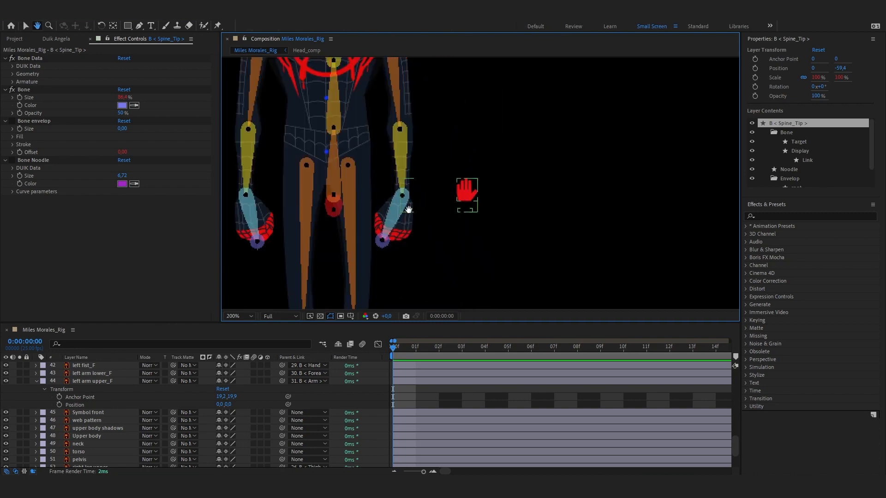
drag(468, 184, 524, 209)
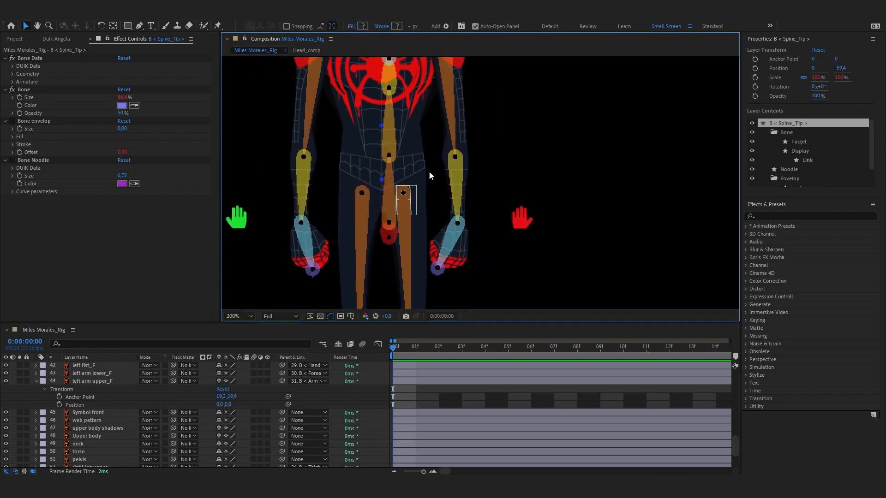
scroll(492, 160, down, 1)
drag(486, 141, 415, 185)
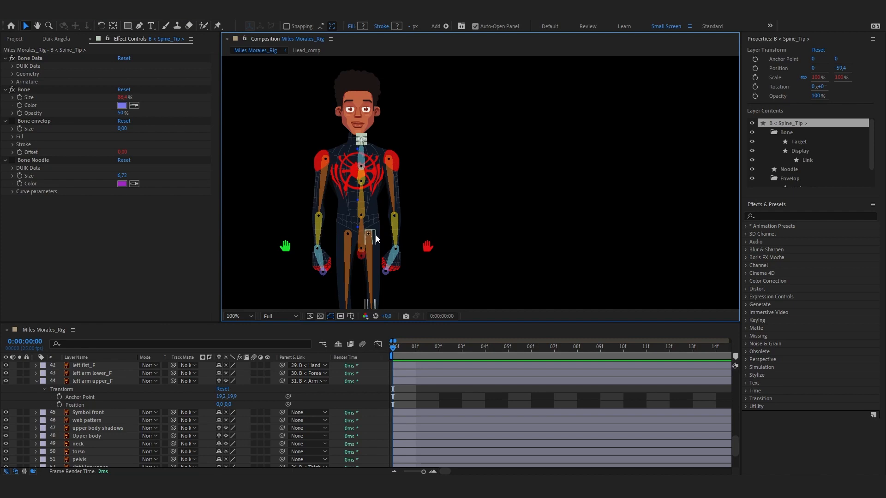
scroll(482, 184, up, 1)
drag(292, 221, 475, 146)
Move the Hips bone with the whole spine chain off the body beside the character, to about 1123, 512.
click(427, 254)
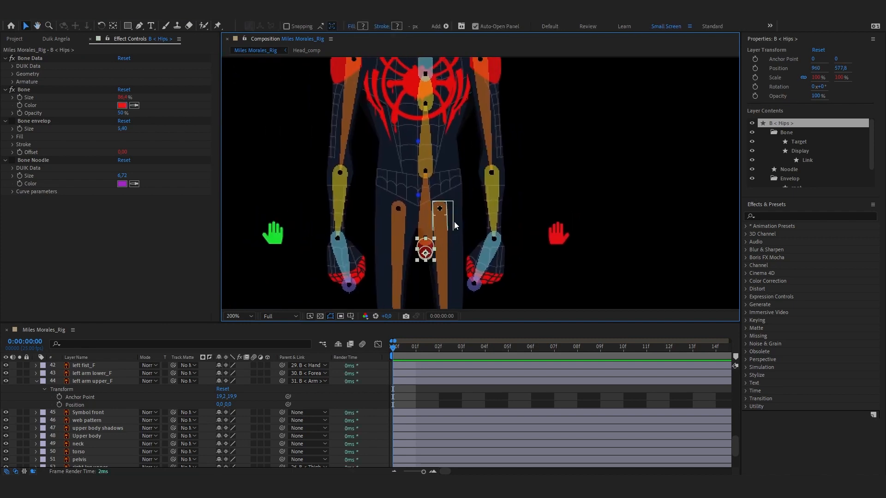
scroll(455, 221, down, 1)
key(period)
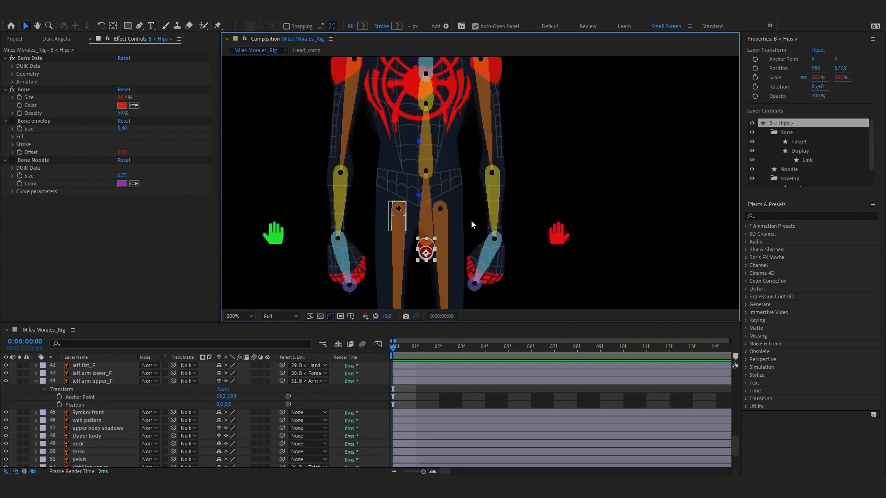
drag(425, 253, 518, 199)
drag(453, 199, 576, 191)
drag(601, 153, 405, 245)
Try shifting the lowest Spine bone and the spine bone above it separately from the hips, and undo the moves.
click(422, 207)
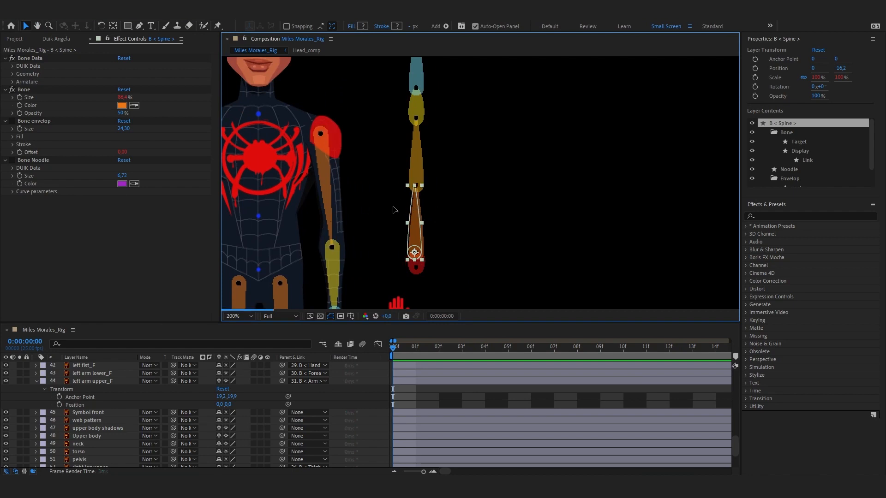
drag(415, 214, 391, 221)
key(ctrl+z)
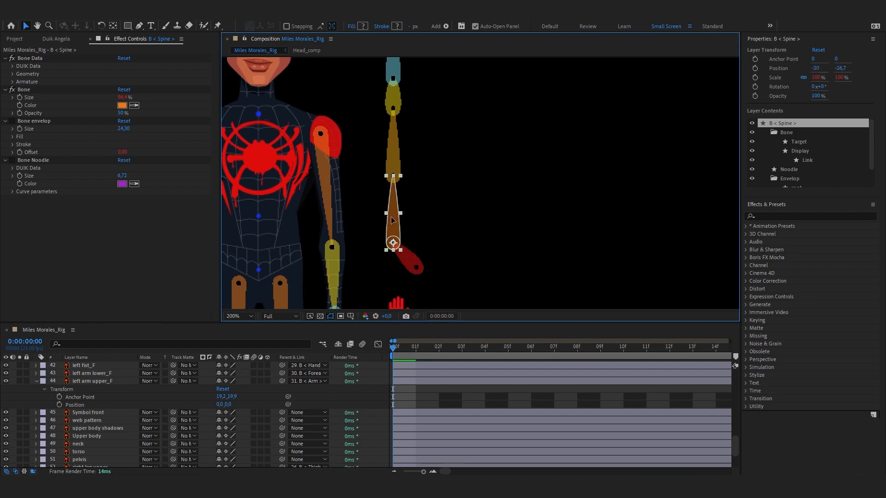
click(391, 162)
drag(394, 162, 375, 162)
key(ctrl+z)
key(ctrl+z)
key(ctrl+z)
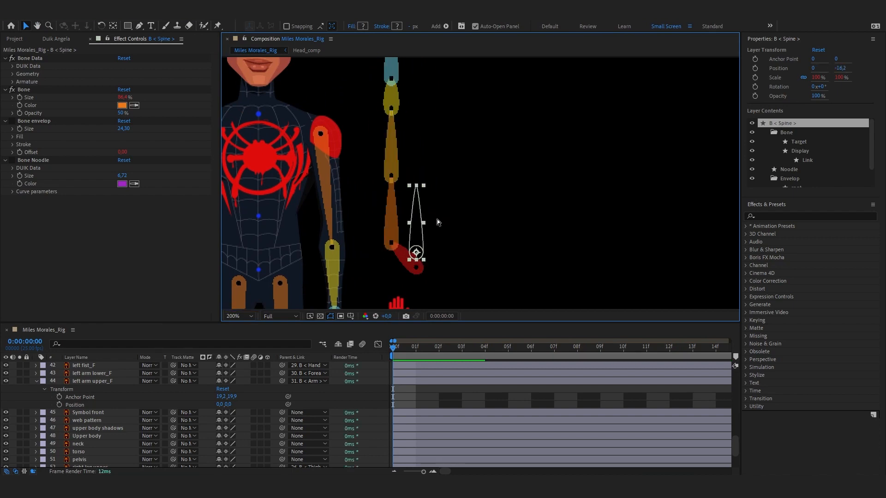
Try repositioning bones at the lower and upper parts of the spine chain, and undo these moves.
key(space)
drag(419, 253, 351, 215)
drag(353, 115, 399, 143)
key(ctrl+z)
key(ctrl+z)
key(ctrl+z)
key(ctrl+z)
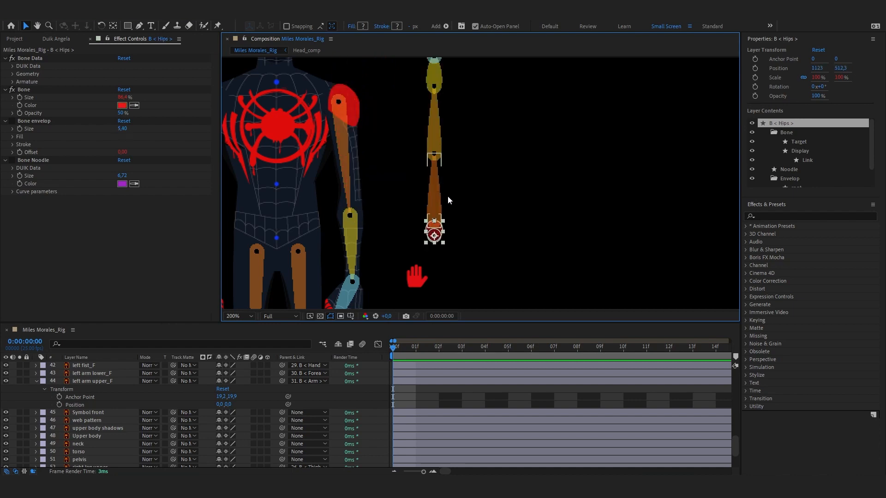
Move the Hips bone with its spine chain back onto the character's pelvis, to about 952, 521.
drag(401, 198, 465, 219)
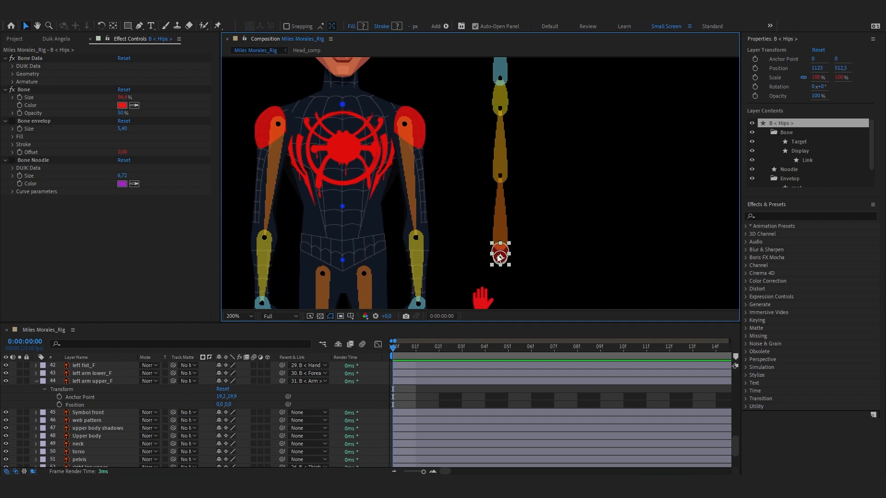
drag(498, 256, 432, 177)
scroll(364, 210, up, 4)
drag(455, 134, 411, 128)
scroll(410, 129, down, 3)
scroll(405, 154, up, 2)
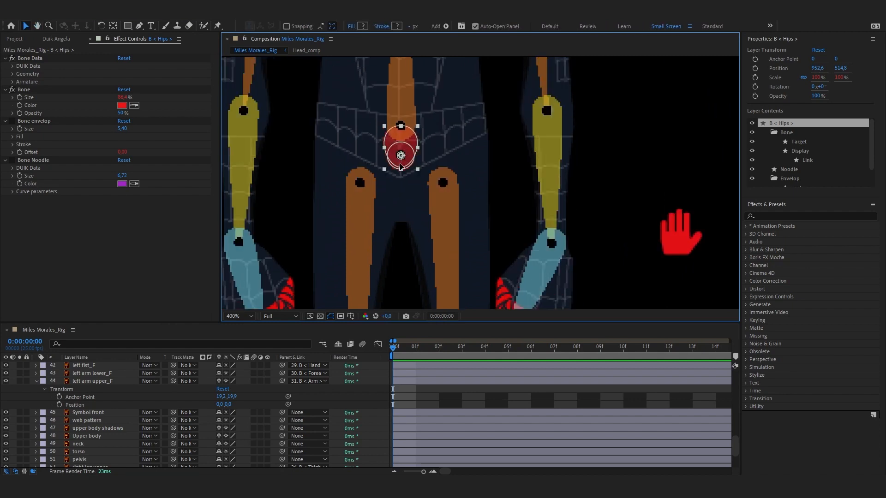
drag(400, 166, 399, 178)
scroll(107, 444, down, 1)
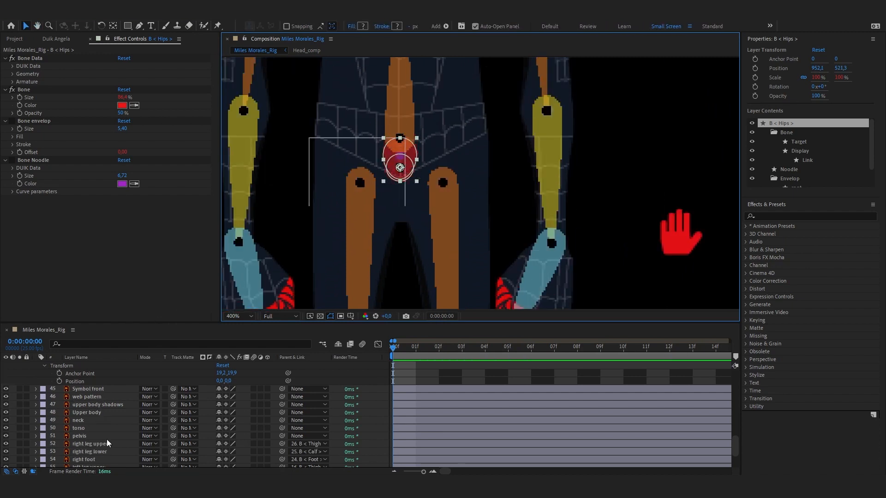
Show the rulers and place a horizontal and a vertical guide crossing at the pelvis layer's anchor point.
click(95, 428)
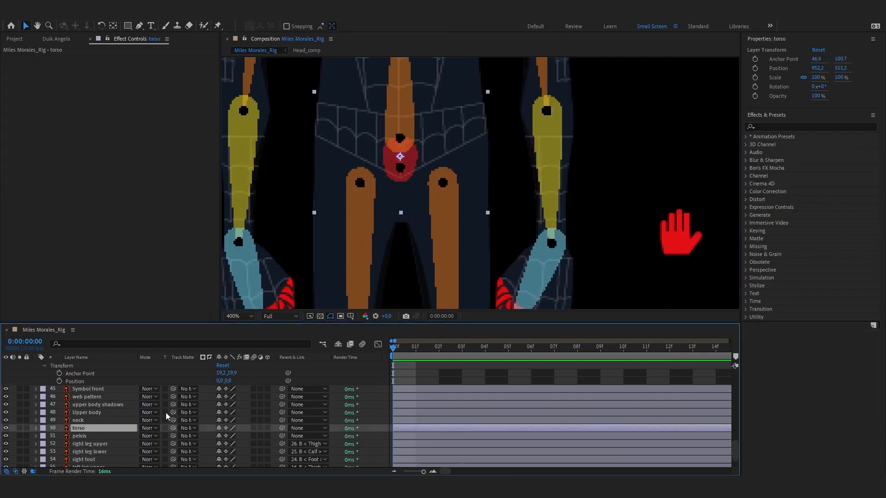
click(85, 436)
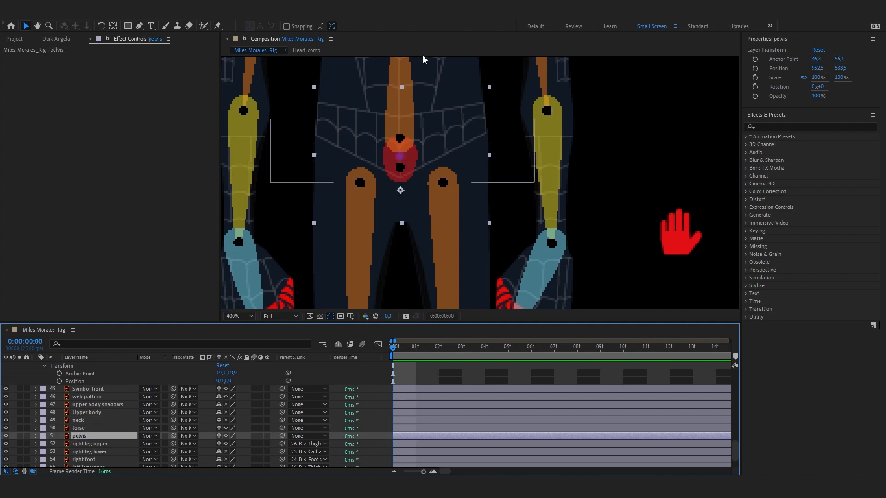
key(ctrl+r)
drag(424, 60, 432, 193)
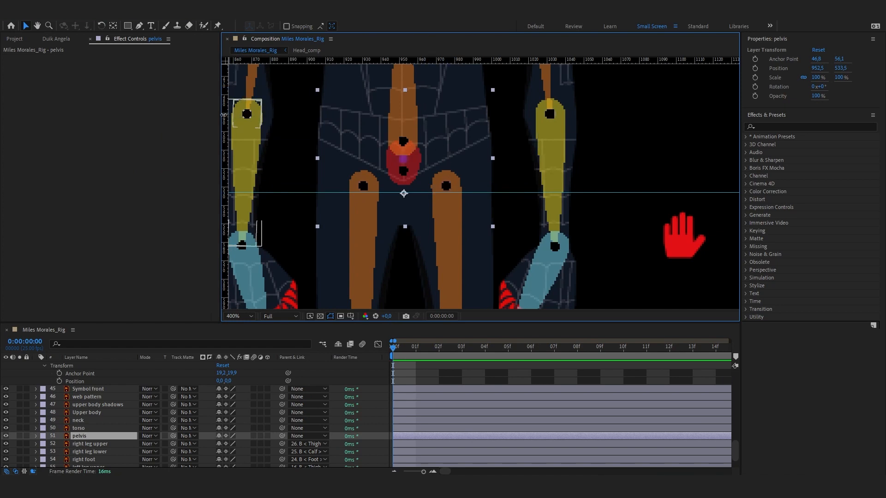
drag(235, 118, 403, 153)
Move the Hips bone onto the intersection of the two guides, at about 952, 533.
click(385, 384)
click(408, 162)
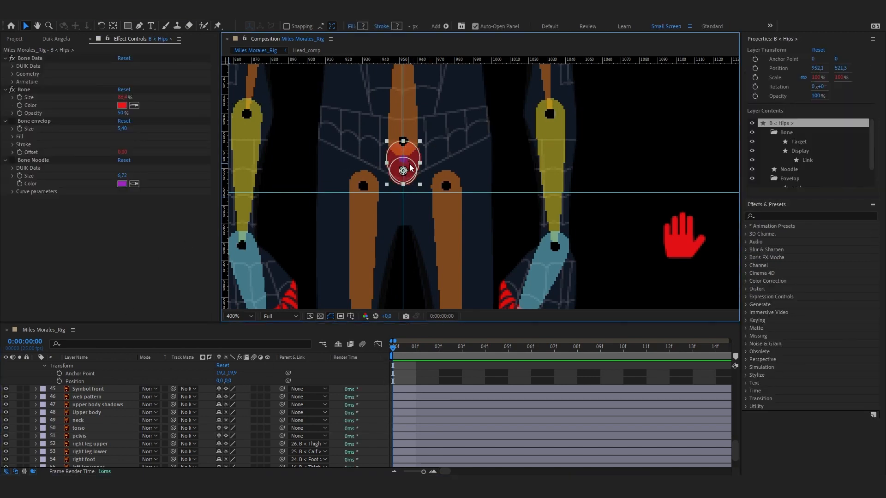
drag(408, 161, 409, 186)
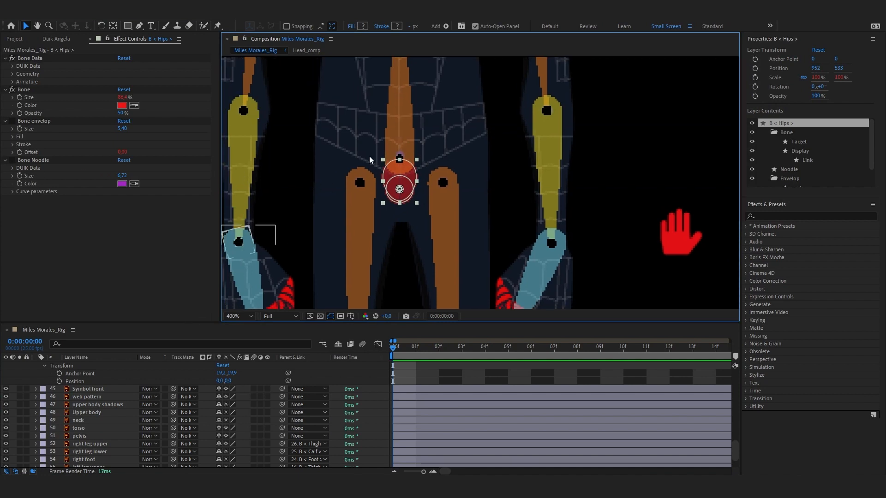
Nudge the Spine bone directly above the hips to position 0.3, -18.
key(h)
drag(406, 145, 365, 218)
click(365, 228)
drag(363, 216, 362, 219)
scroll(360, 171, up, 5)
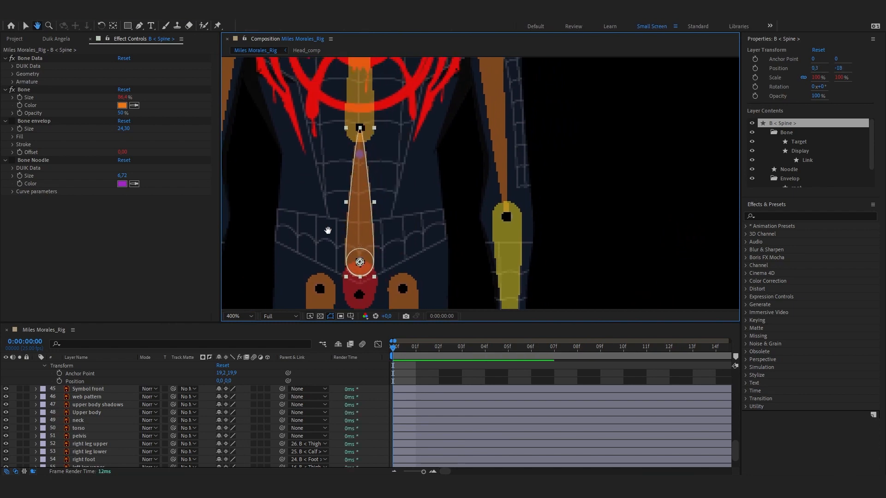
Position the Torso bone on the body's centre line in the chest at 0, -58.4.
click(331, 157)
drag(330, 157, 329, 167)
drag(348, 91, 327, 254)
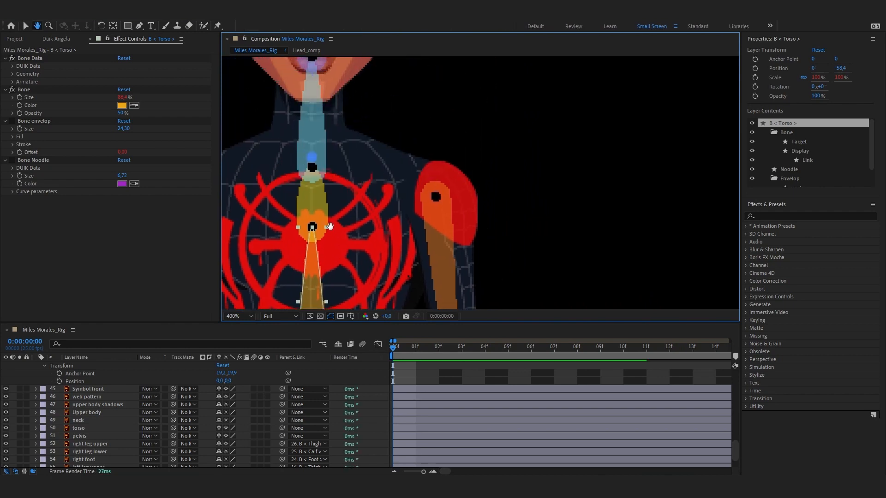
Position the Neck bone at the base of the neck, at about -0.3, -110.2.
click(325, 171)
drag(326, 172, 372, 170)
scroll(334, 160, down, 1)
key(v)
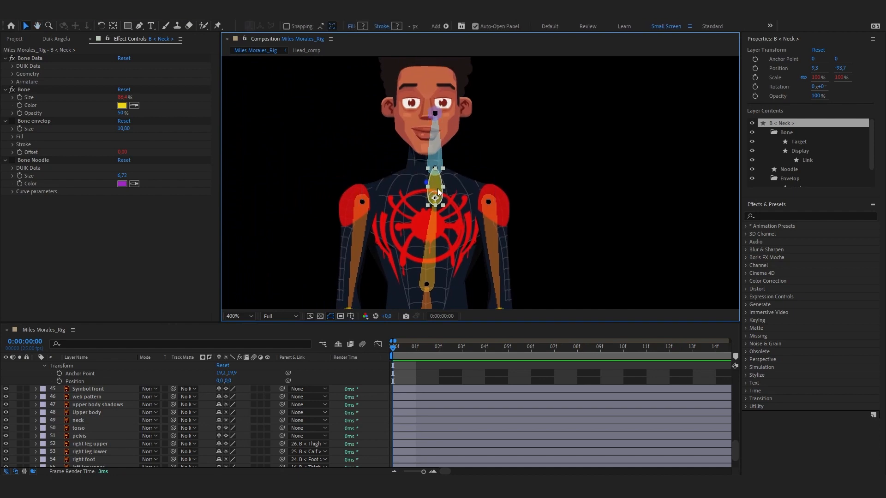
scroll(447, 186, up, 2)
drag(408, 205, 401, 190)
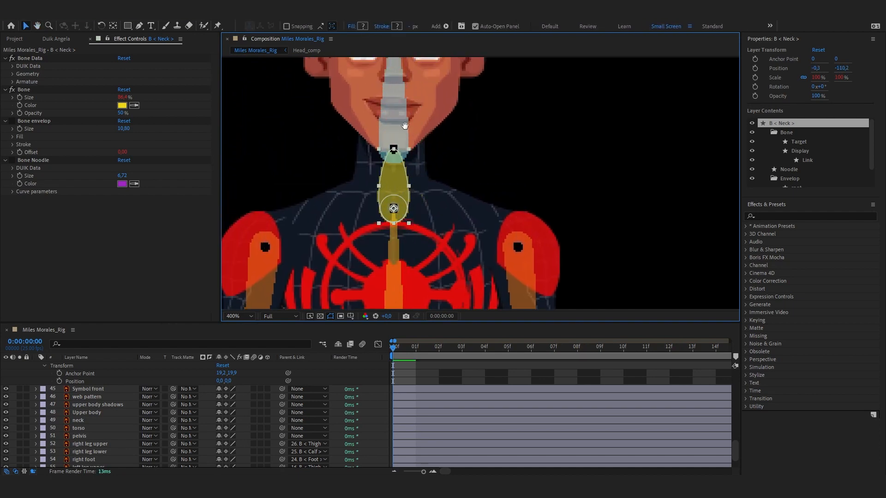
Position the Head bone at the chin at about -0.3, -38.4 and move the Spine_Tip above the hair to about -3.5, -137.4.
drag(404, 125, 374, 200)
click(375, 207)
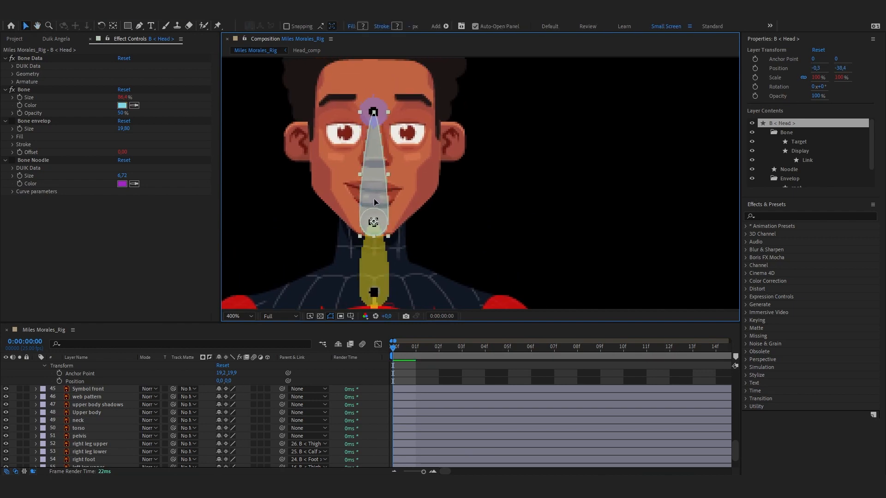
key(comma)
click(427, 149)
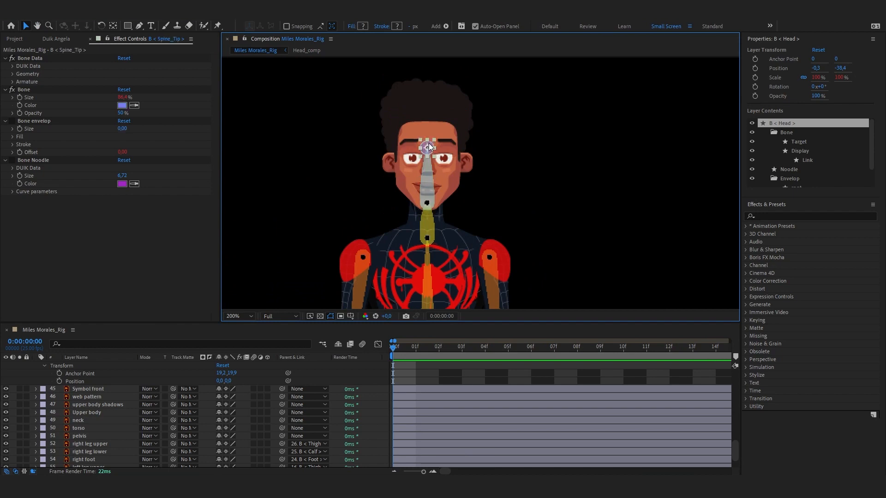
drag(426, 119, 422, 76)
key(comma)
key(comma)
key(comma)
drag(467, 153, 443, 128)
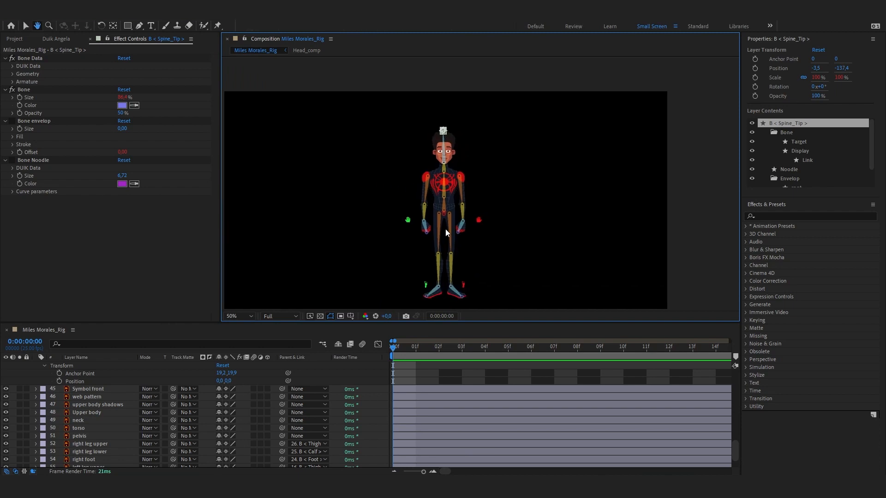
Auto-rig the six spine bone layers, from B < Spine_Tip > through B < Hips >, with Duik.
scroll(440, 227, up, 2)
scroll(401, 214, down, 1)
drag(385, 209, 448, 202)
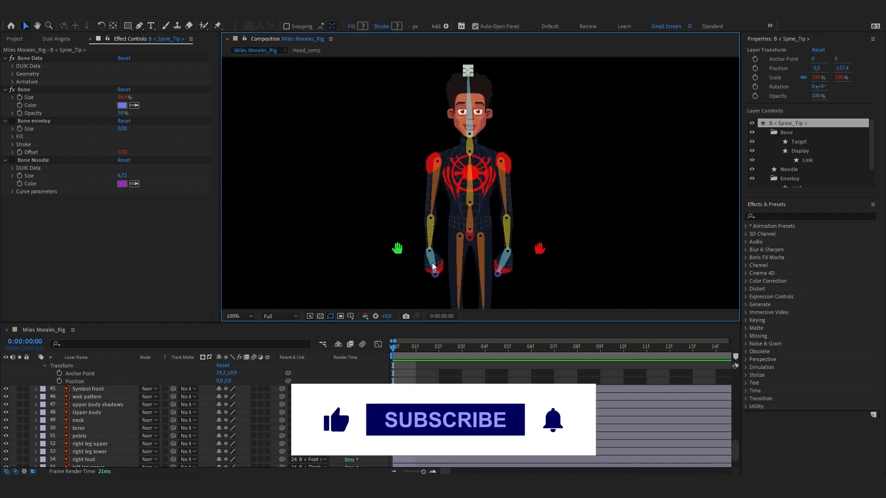
scroll(88, 415, up, 15)
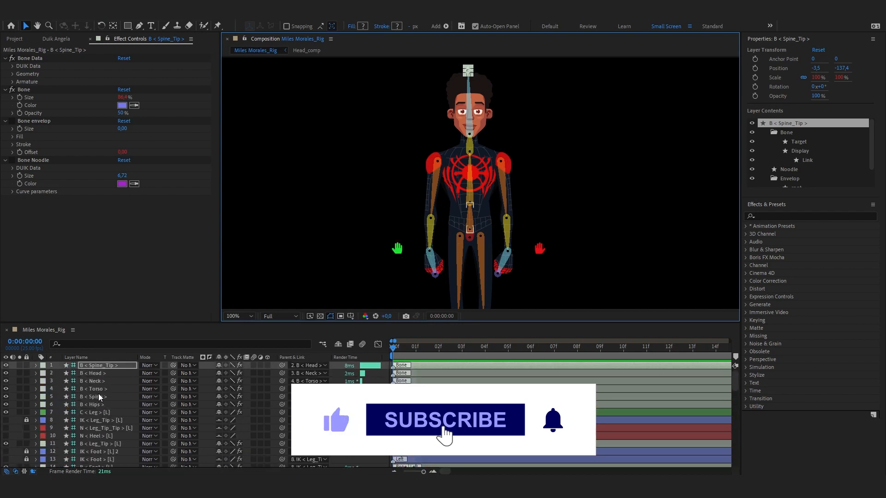
click(113, 365)
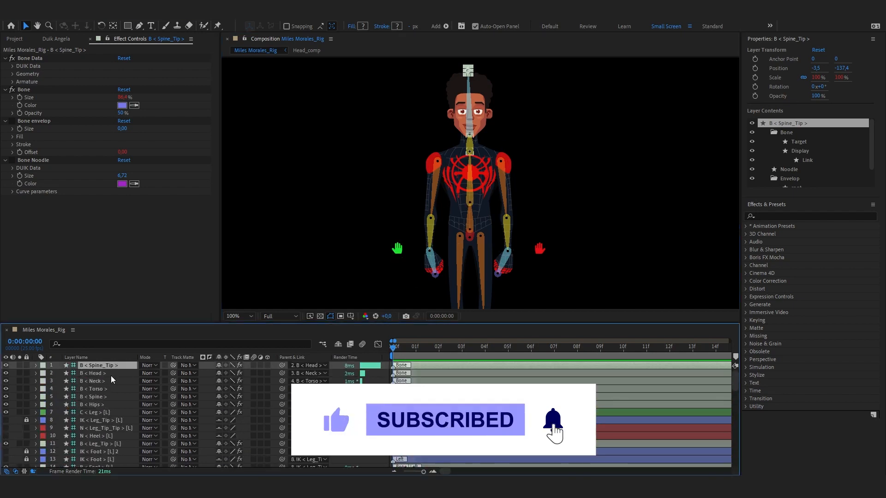
shift+click(100, 405)
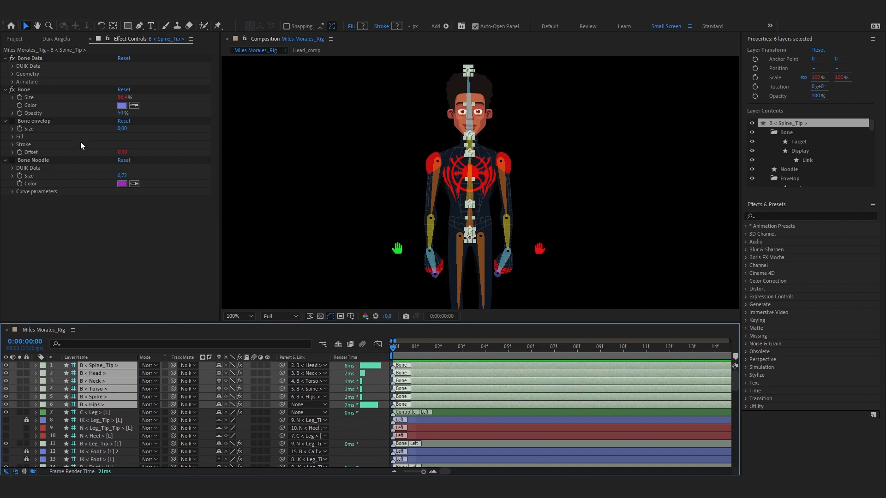
click(53, 40)
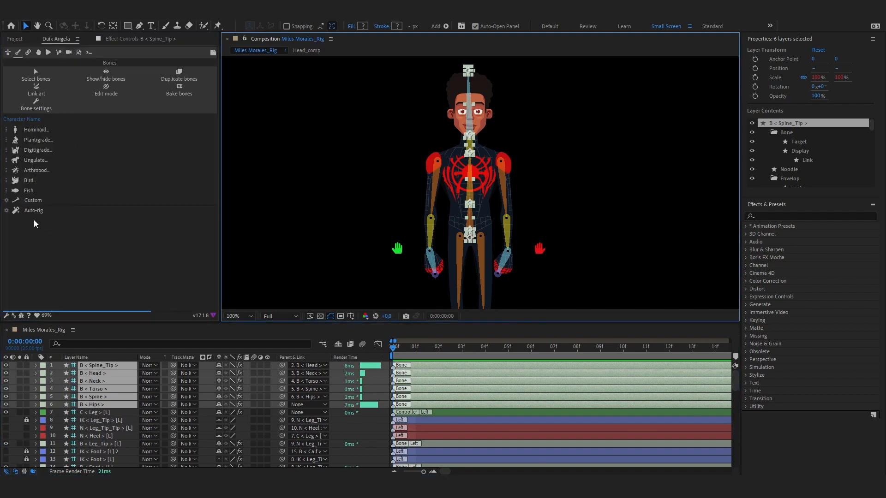
click(34, 211)
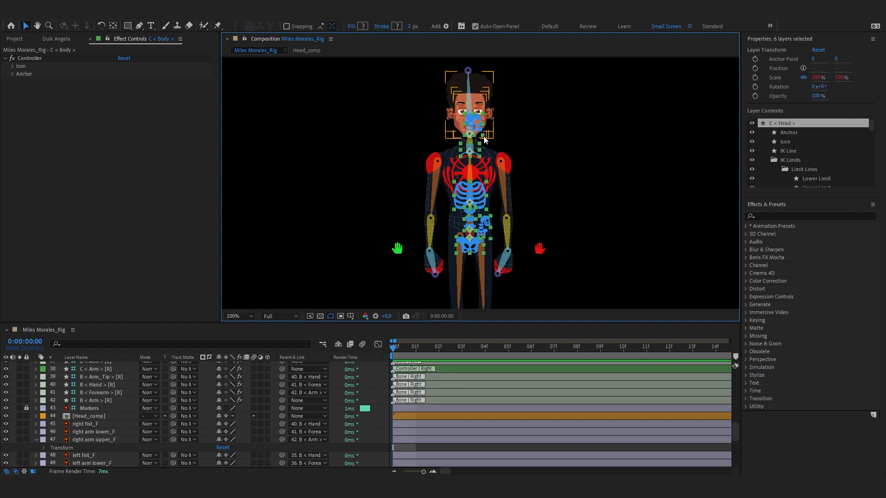
Open Duik's controller tools and close the controller settings.
click(55, 39)
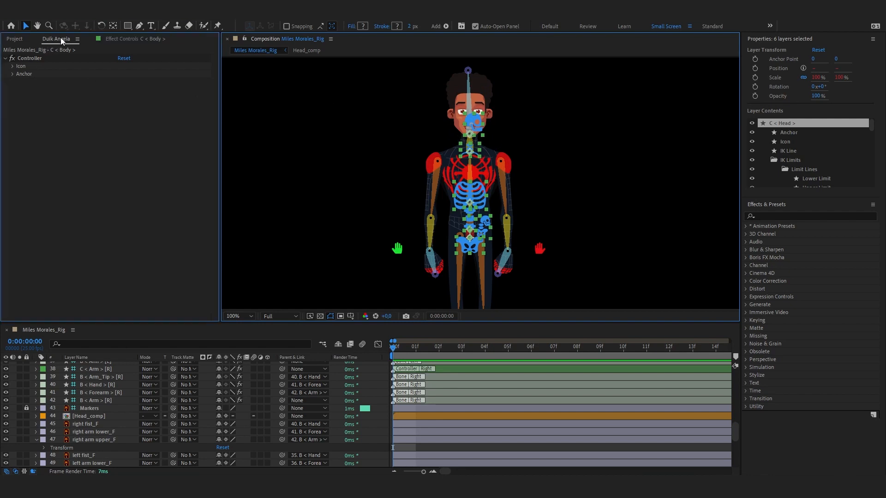
click(38, 53)
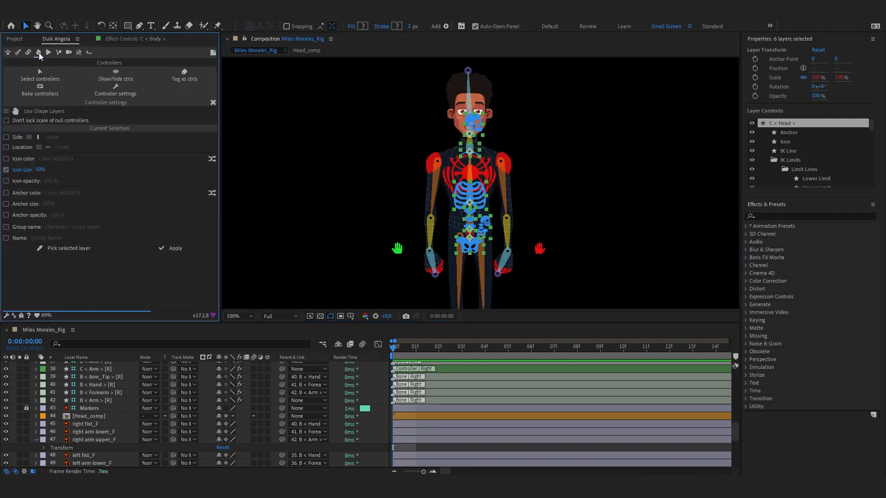
click(214, 104)
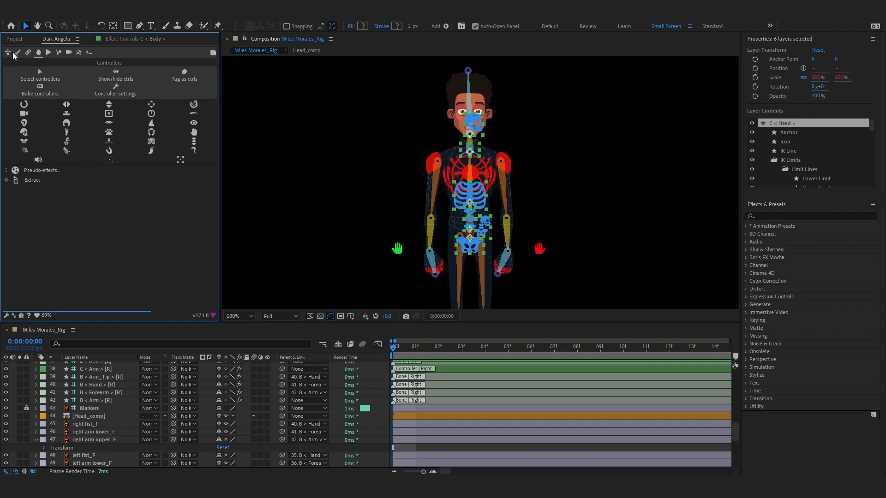
Offset the C < Head > controller's icon to -123, -20 so the skull sits beside the character's head.
click(380, 417)
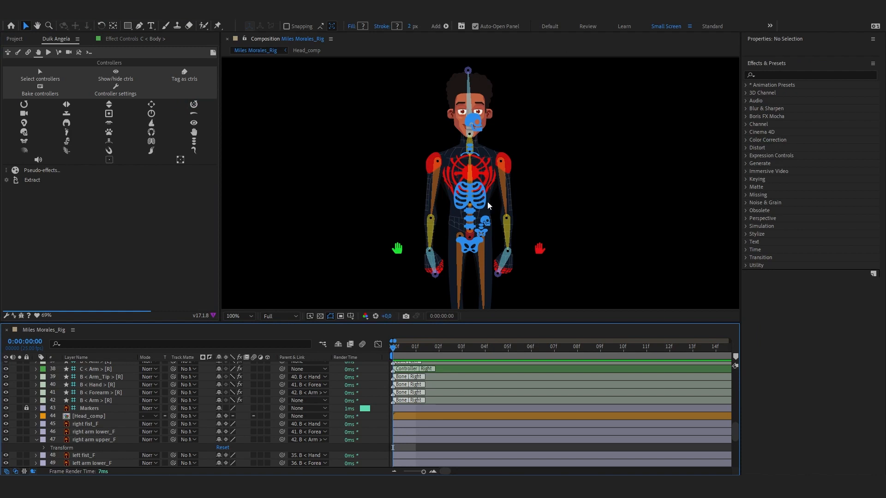
click(475, 123)
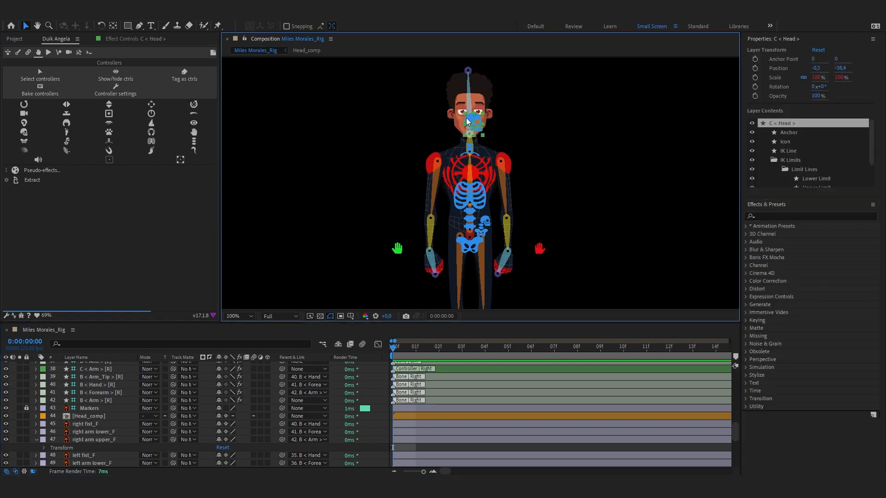
click(138, 38)
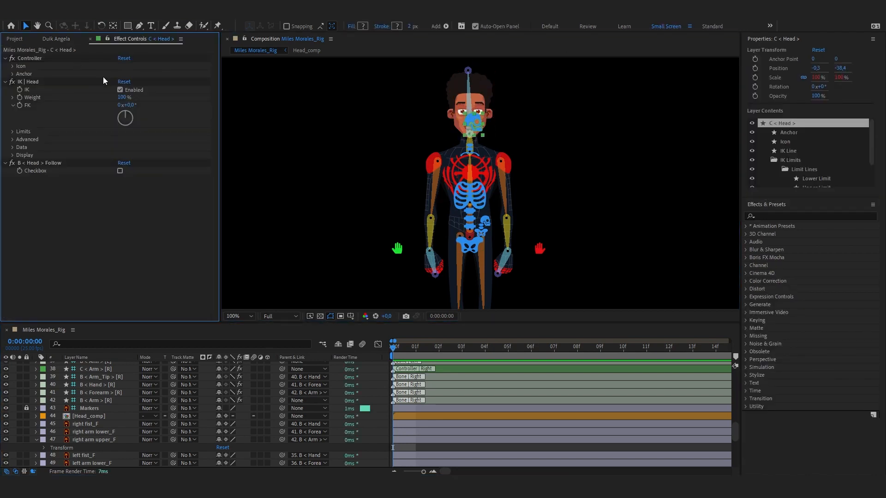
click(13, 66)
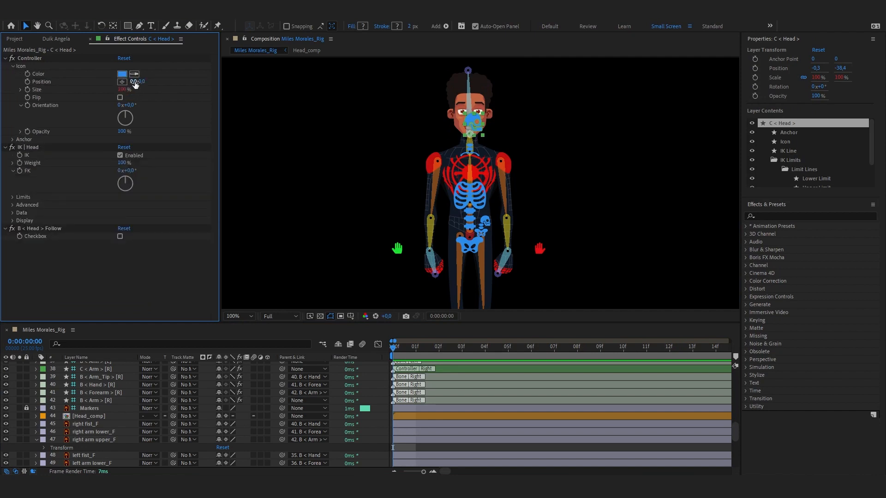
drag(134, 84, 85, 84)
drag(149, 82, 129, 83)
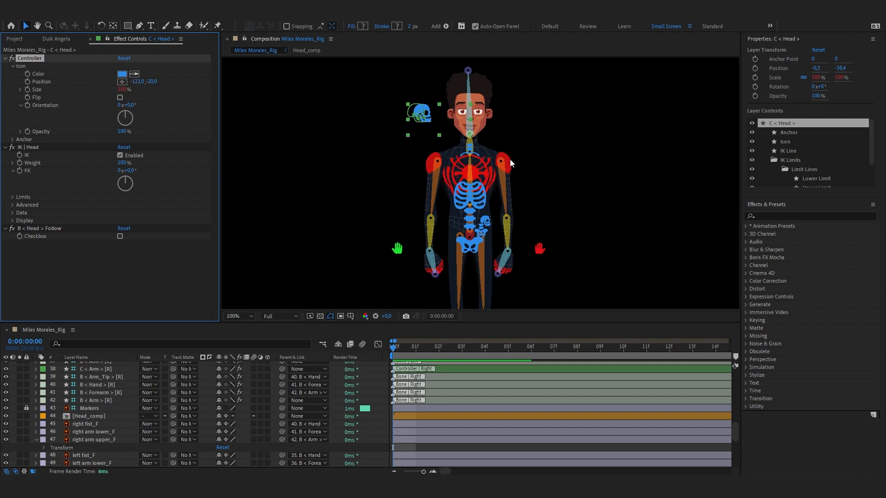
Offset the C < Torso > controller's icon to 0, -47 so the rib cage sits over the chest.
click(470, 151)
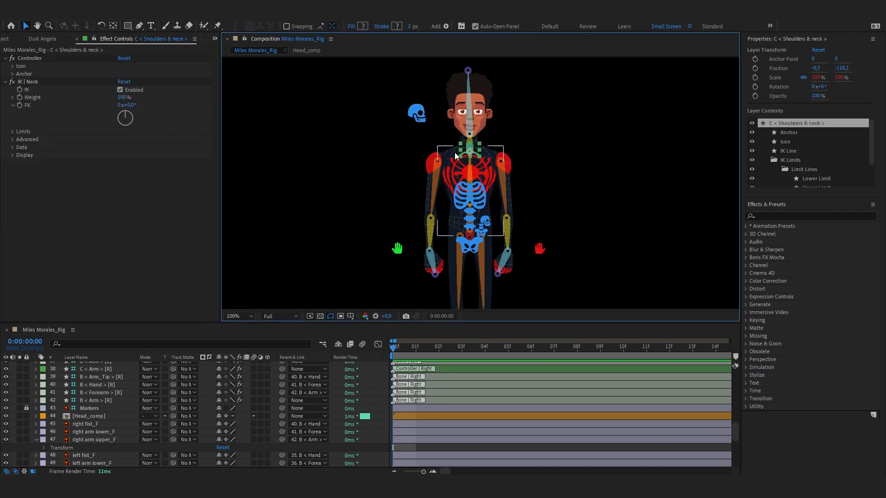
click(472, 196)
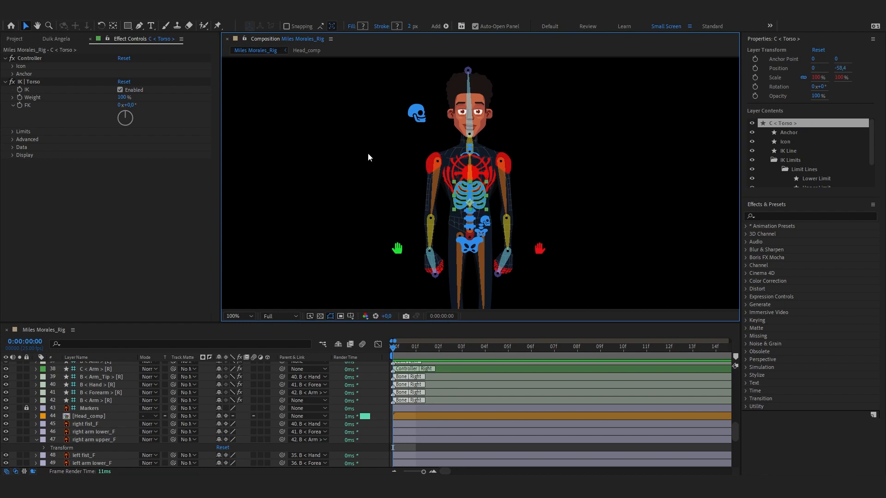
click(12, 66)
drag(140, 82, 115, 89)
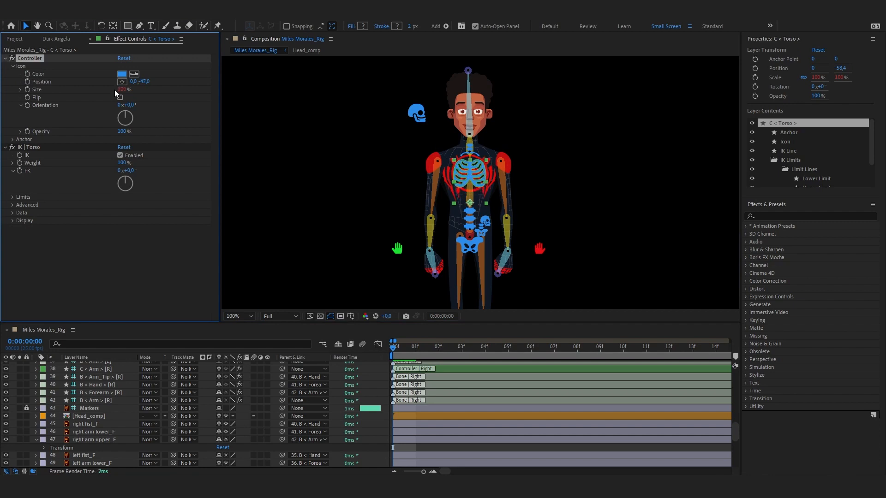
Offset the C < Body > controller's icon to -247, 0 so the skeleton sits well clear of the body.
click(482, 223)
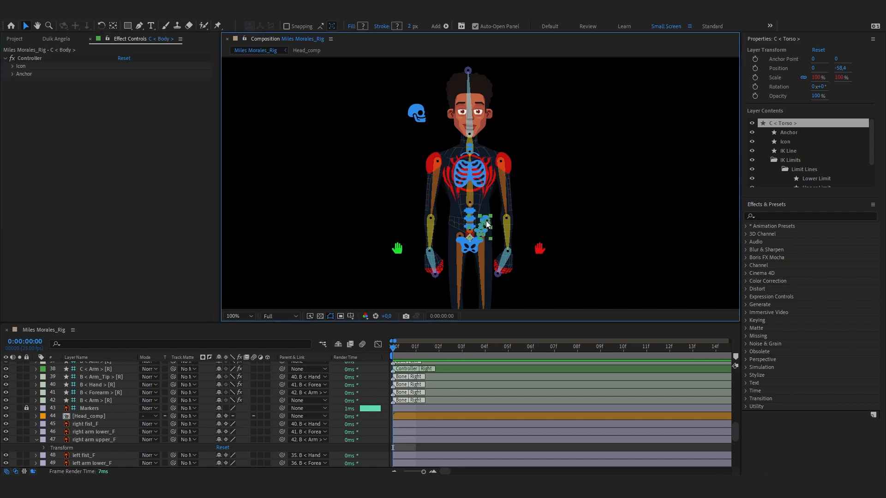
click(13, 66)
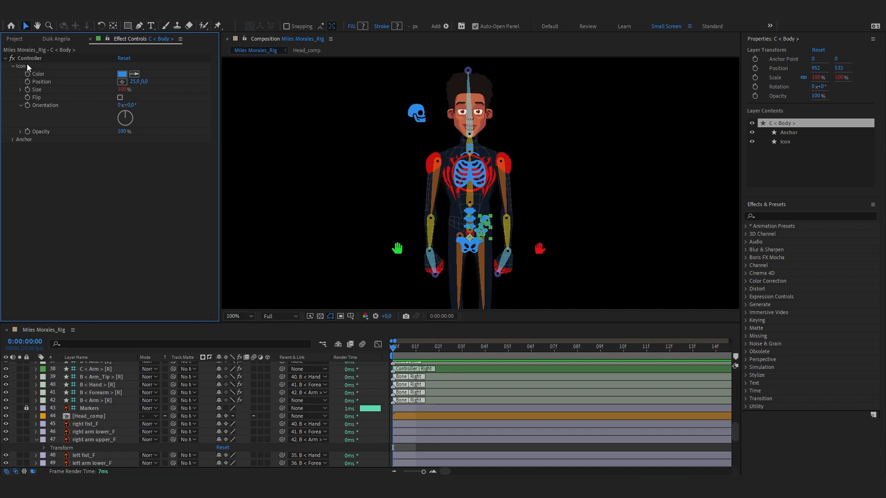
drag(133, 82, 19, 94)
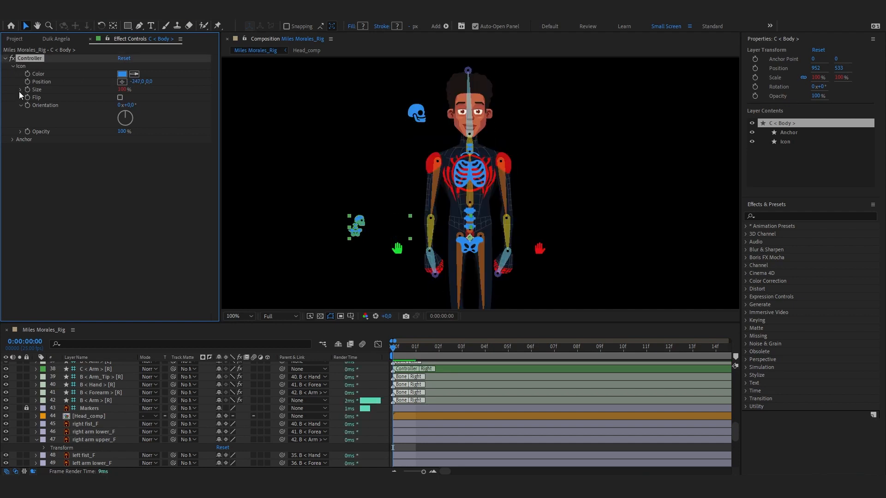
scroll(392, 226, down, 2)
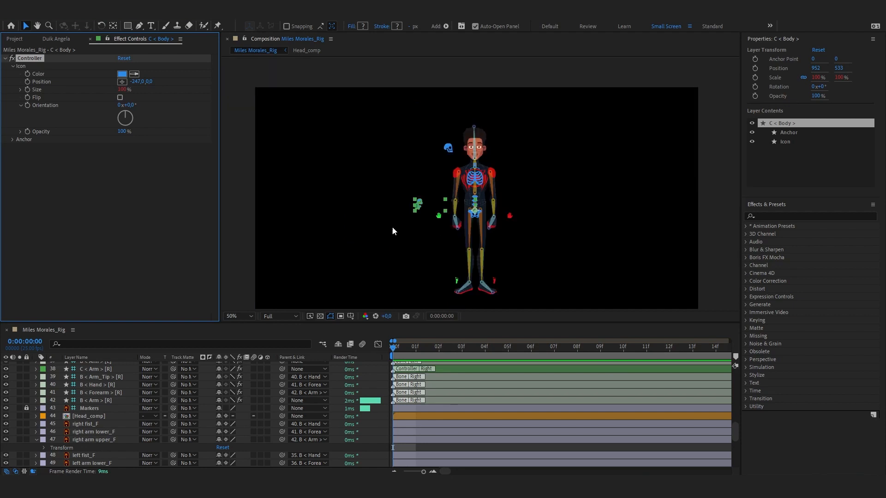
scroll(402, 216, up, 2)
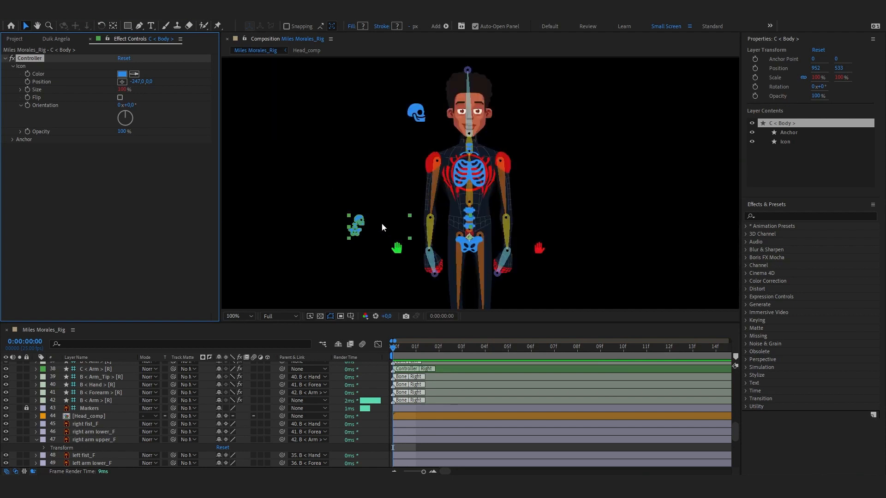
Move the C < Body > layer down the layer stack to just above the Markers layer, below B < Arm > [R].
scroll(101, 392, up, 10)
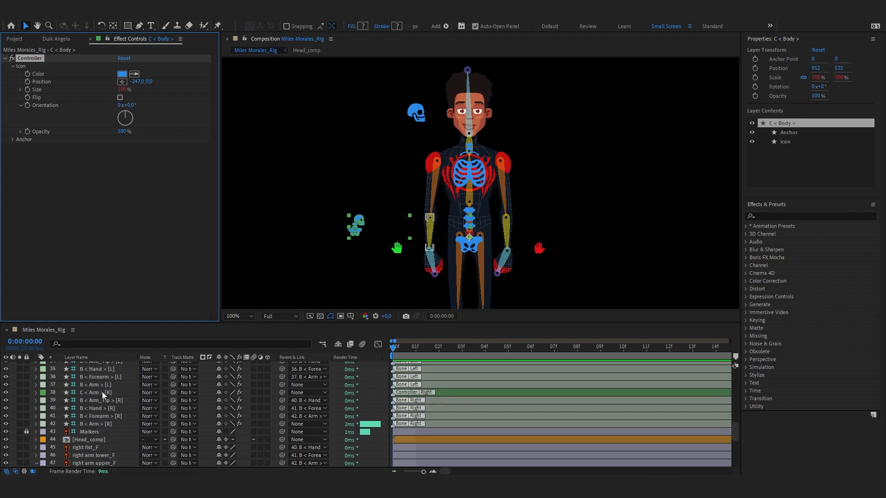
scroll(107, 389, up, 2)
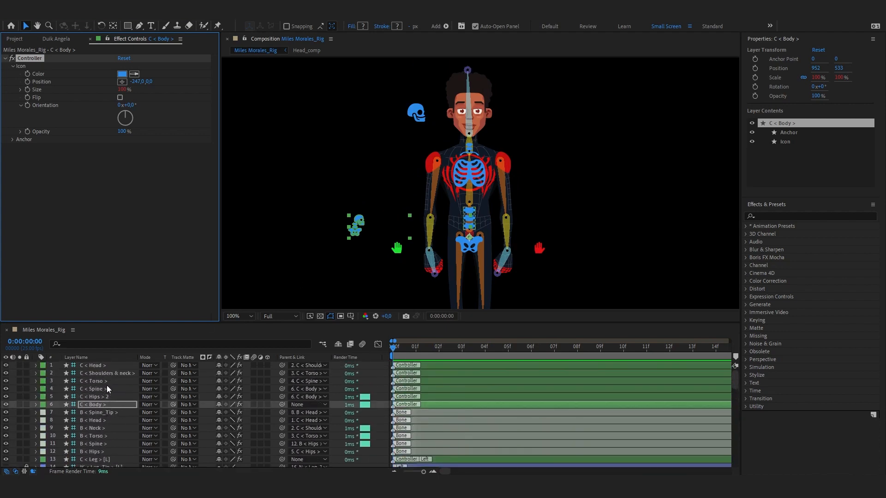
click(109, 403)
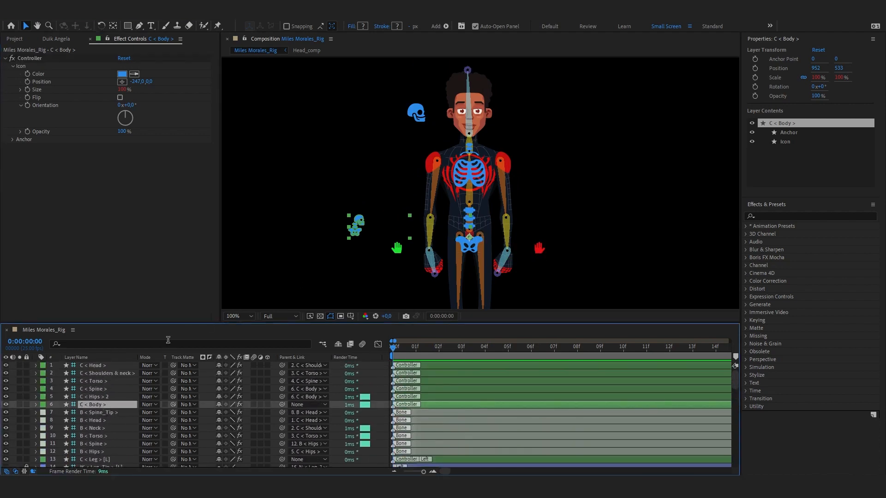
drag(96, 405, 108, 438)
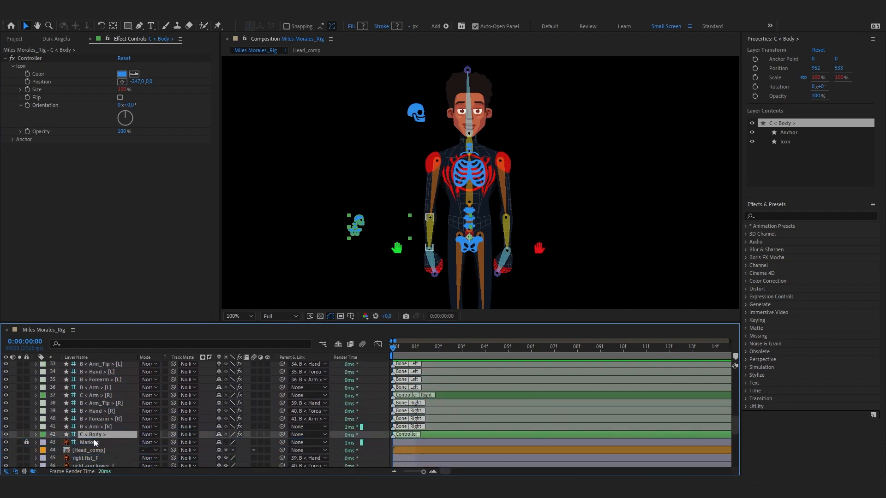
Move the green C < Arm > [R] hand controller up and outward to about 833.8, 510.9 to bend the arm.
click(368, 377)
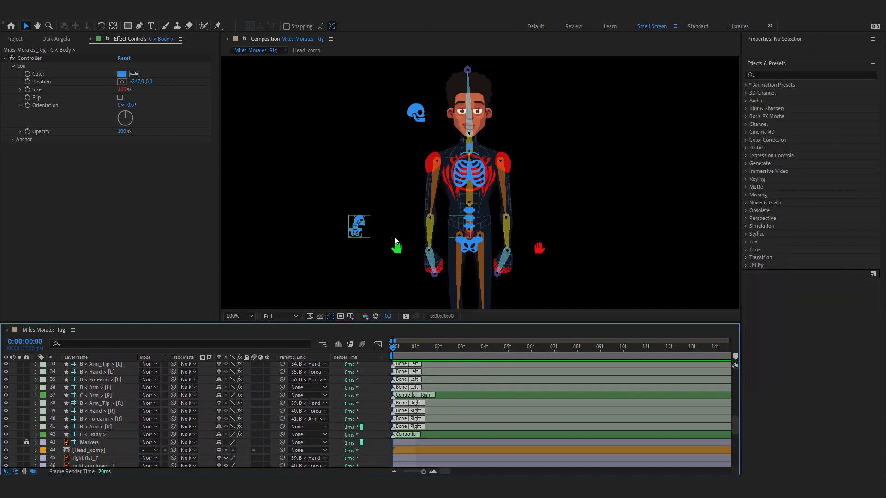
click(399, 250)
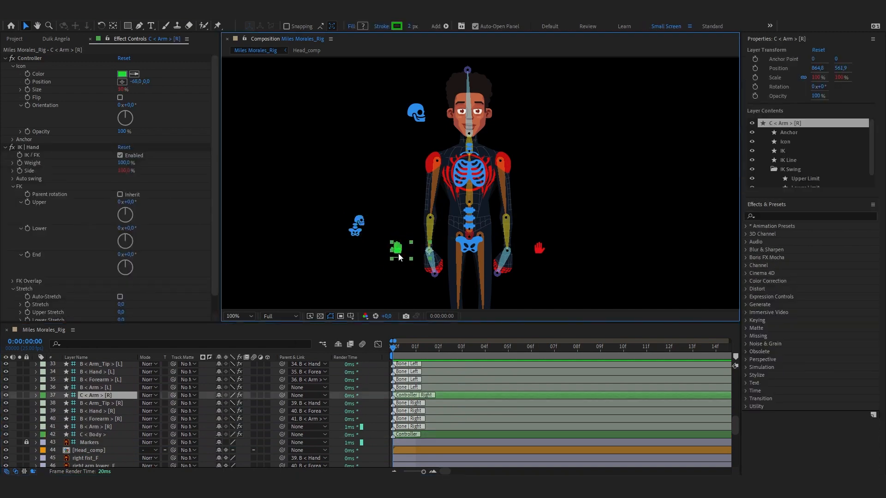
drag(395, 243, 384, 225)
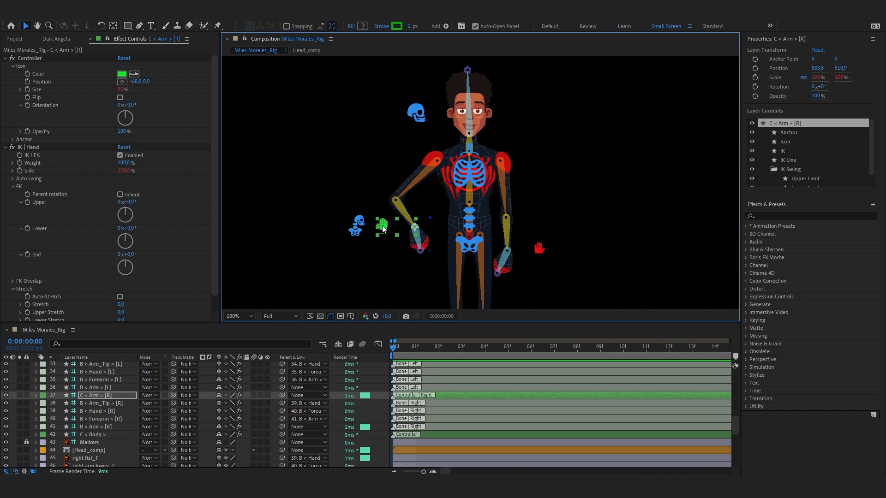
Move the C < Body > layer up to the very top of the layer stack, above C < Head >.
click(476, 243)
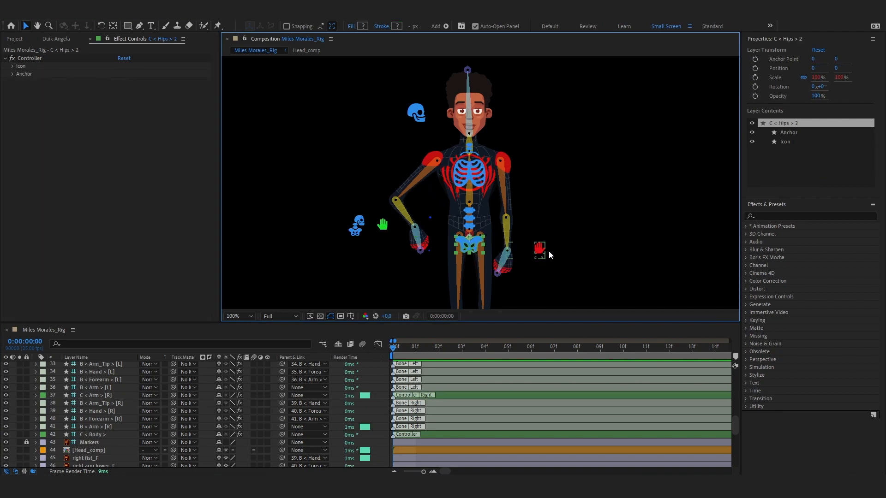
click(382, 226)
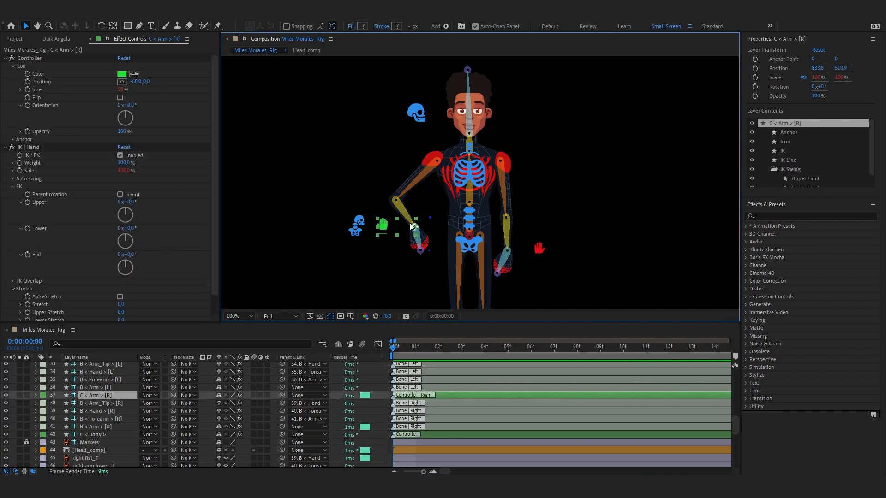
click(361, 227)
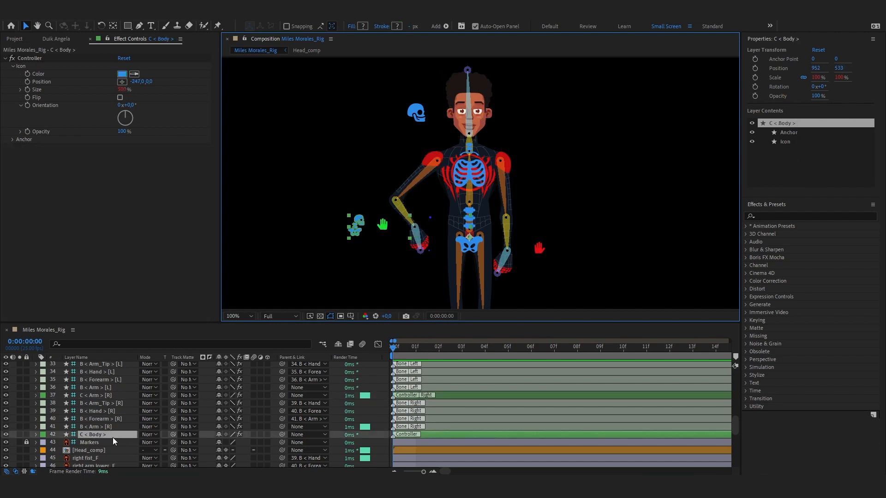
scroll(121, 374, up, 2)
scroll(122, 366, up, 10)
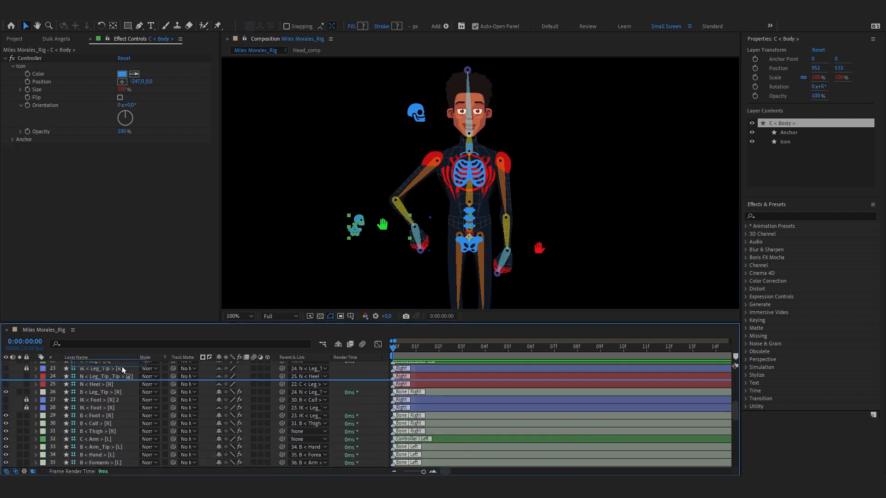
scroll(122, 366, up, 6)
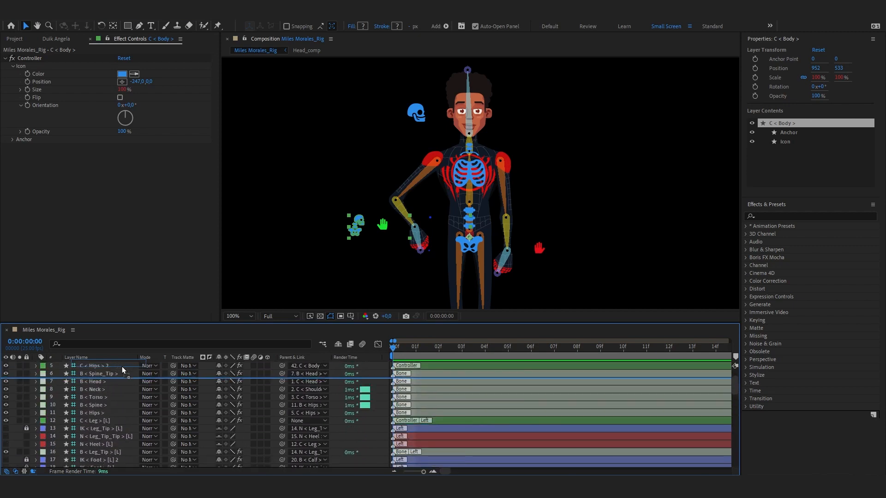
drag(122, 366, 124, 363)
Try selecting the green hand controller with the C < Body > layer locked, and unlock that layer again.
click(501, 266)
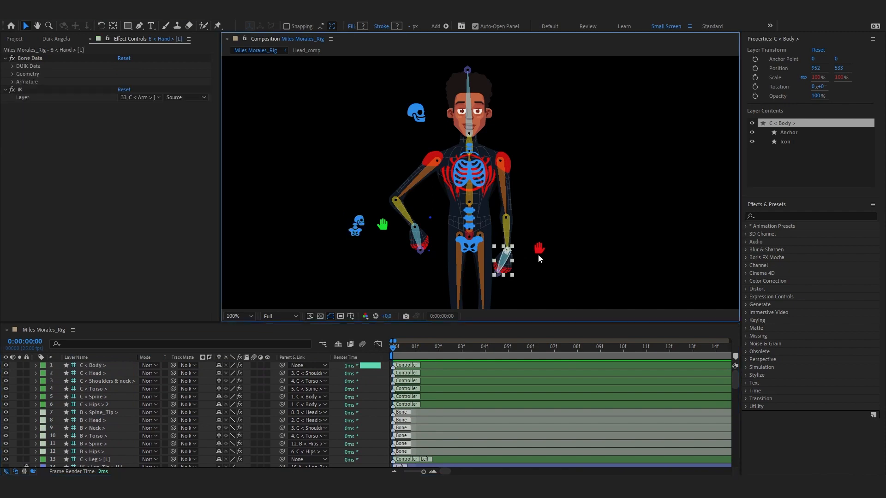
click(357, 225)
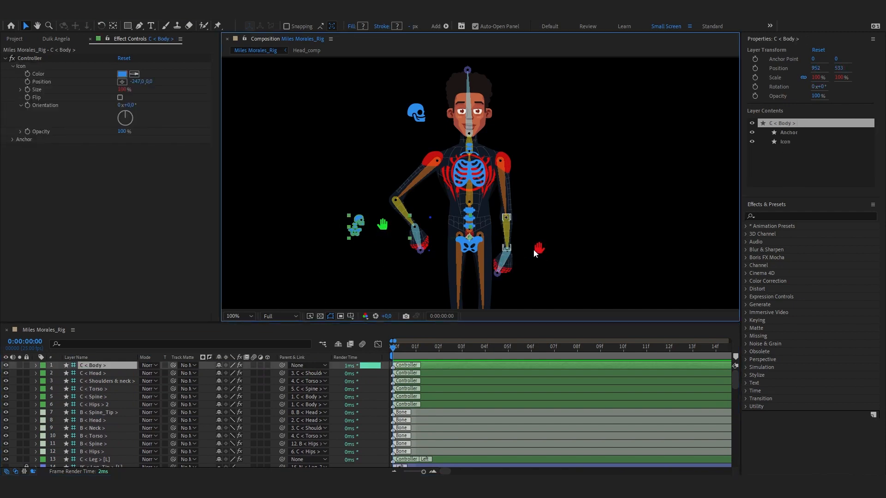
click(538, 250)
click(357, 226)
click(26, 366)
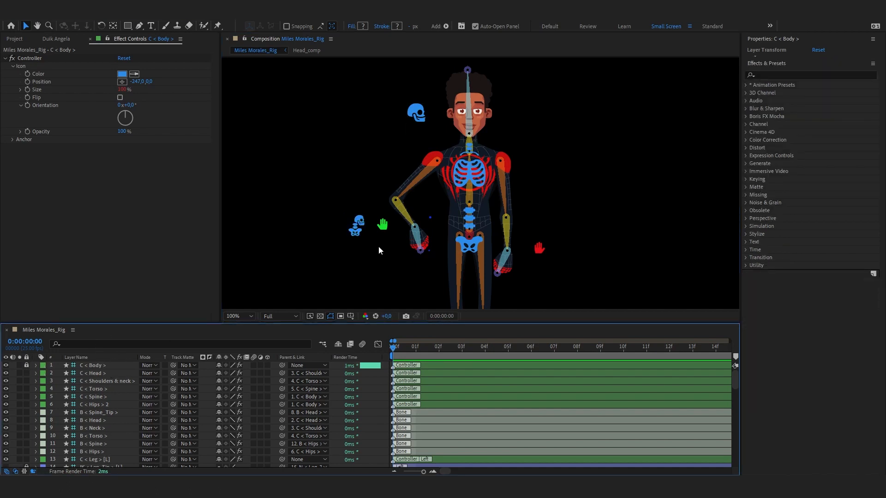
click(382, 226)
click(26, 366)
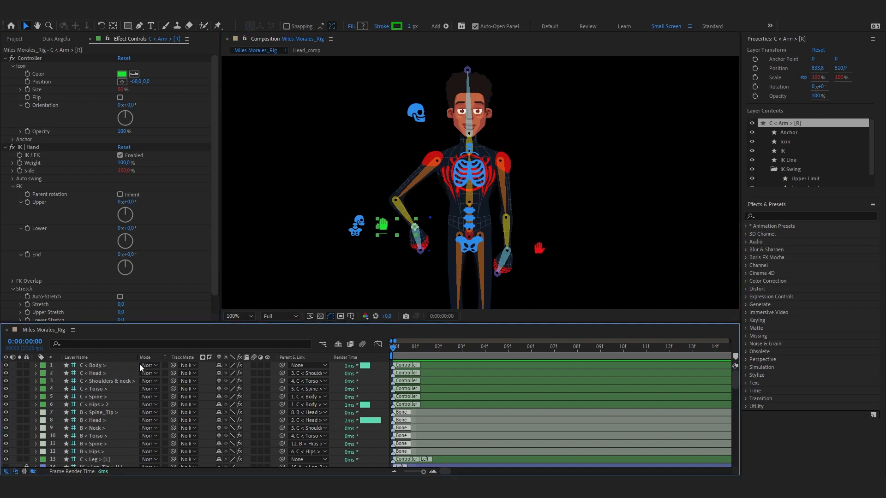
Move the C < Body > layer back down the layer stack to between B < Arm > [R] and Markers.
ctrl+click(134, 365)
drag(134, 363, 138, 434)
scroll(121, 403, down, 1)
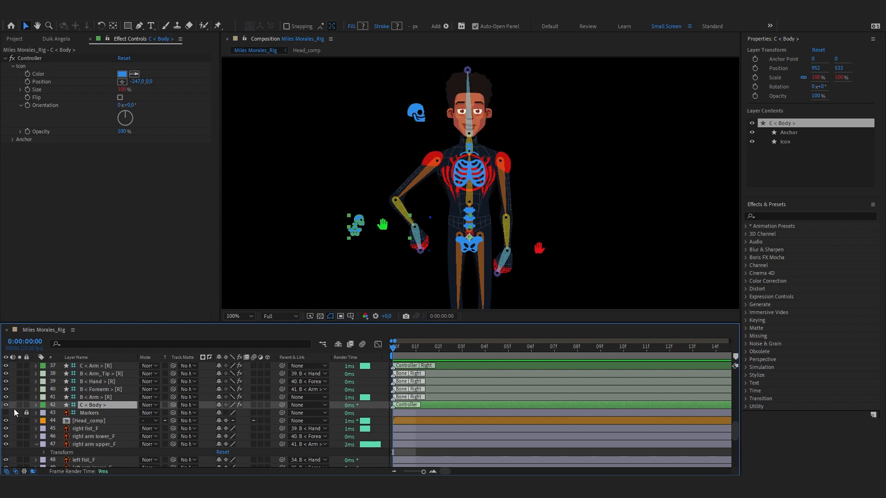
Move the green C < Arm > [R] hand controller down and inward to 861.8, 559.9 so the arm hangs beside the body.
click(382, 225)
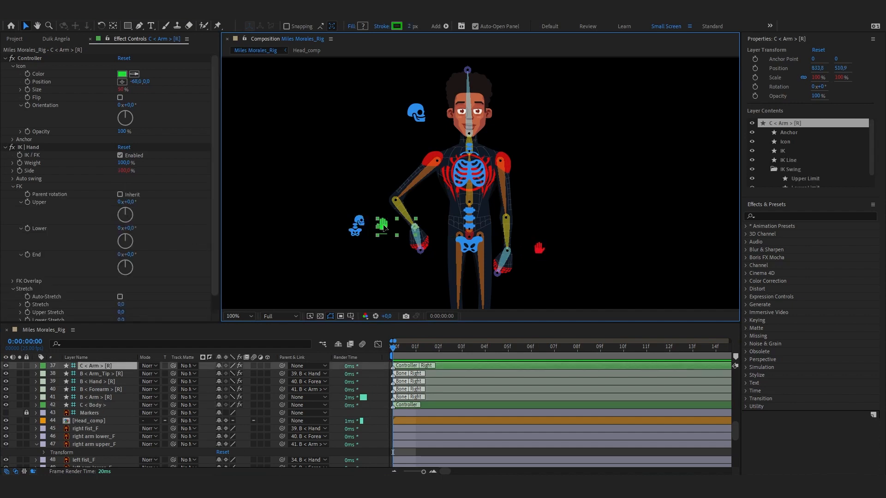
drag(391, 250, 397, 249)
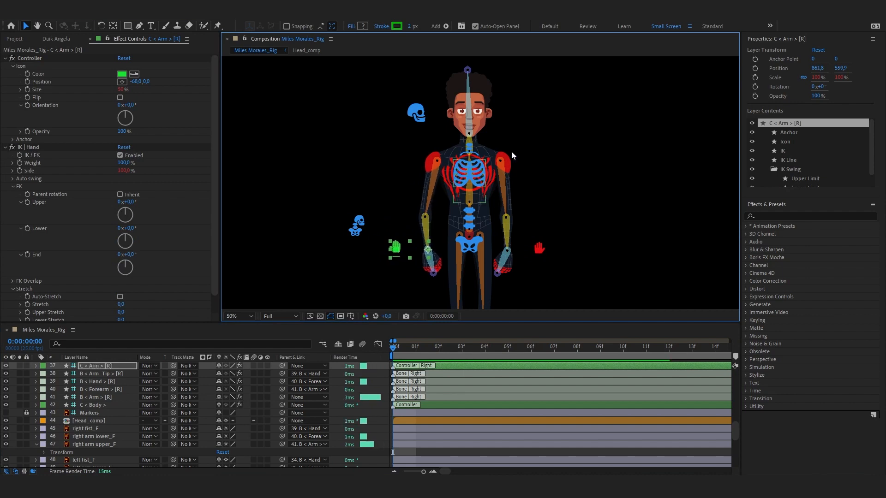
scroll(466, 120, down, 1)
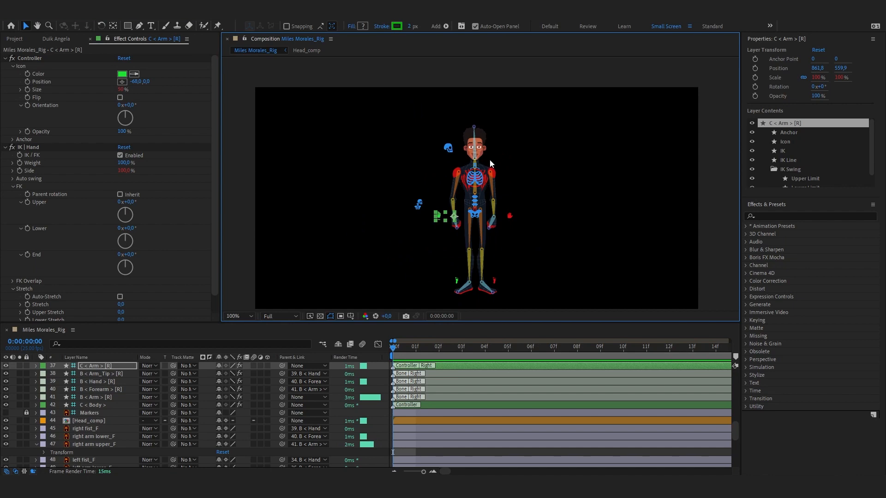
scroll(442, 139, up, 1)
Try rotating the C < Head > controller by about -24.5° to test the head, and undo the rotation.
click(420, 115)
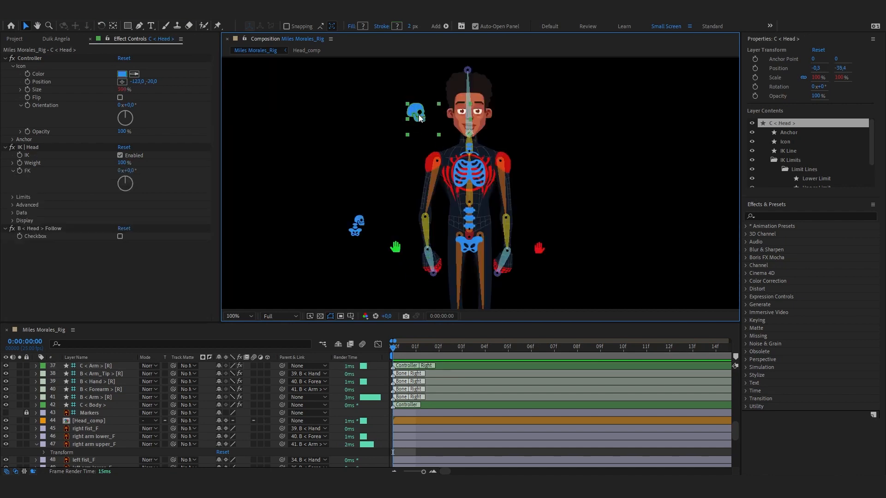
key(w)
drag(419, 114, 408, 139)
key(ctrl+z)
key(ctrl+z)
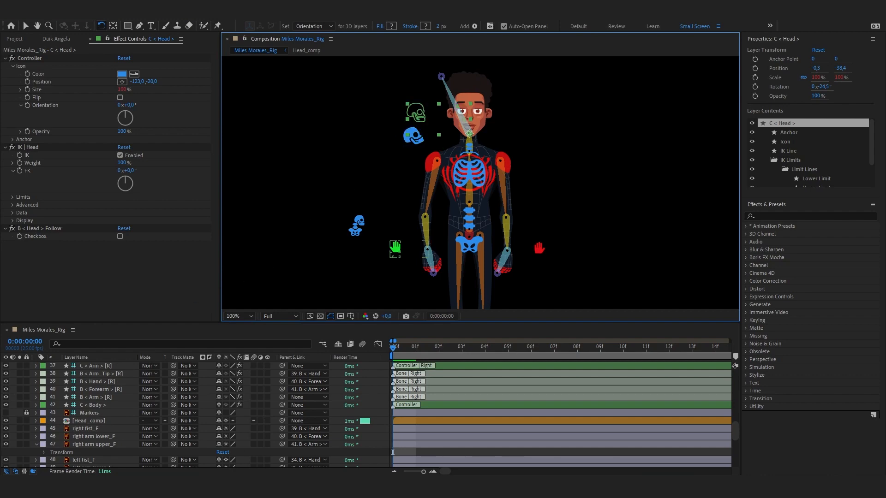
Parent the Head_comp layer to the B < Head > bone.
click(87, 421)
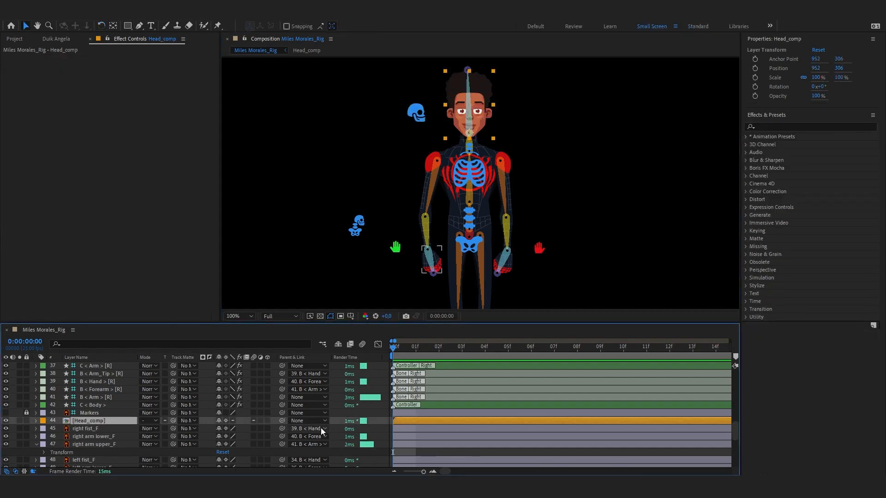
click(322, 421)
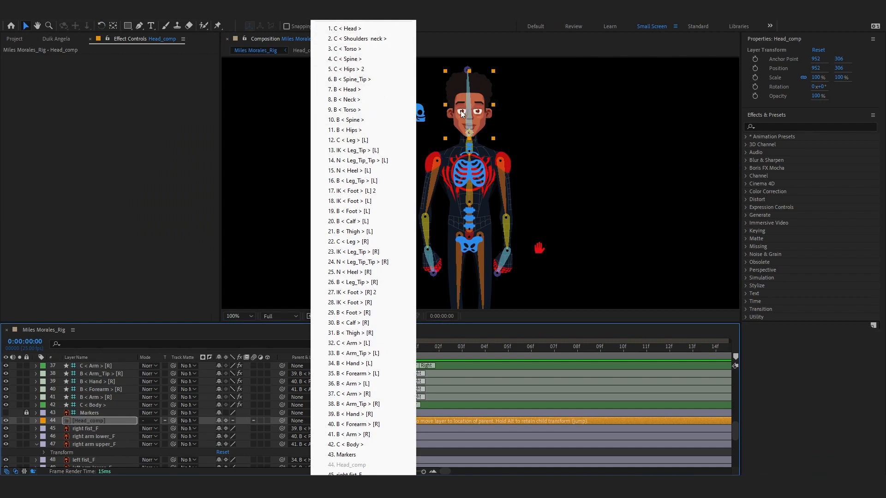
click(275, 366)
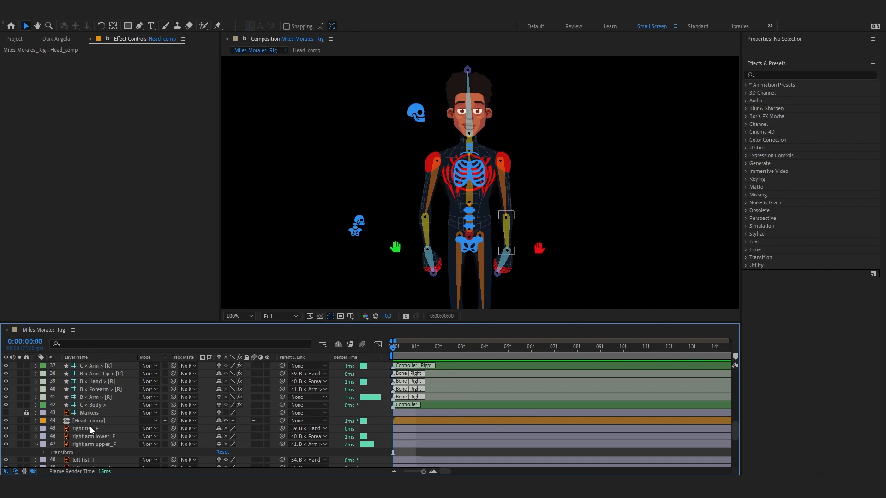
click(103, 421)
click(306, 421)
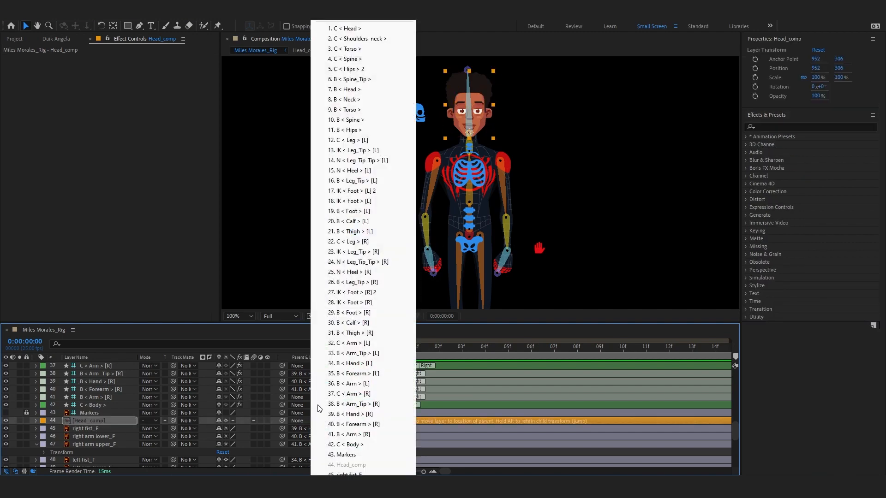
click(350, 90)
Parent the neck artwork layer to the B < Neck > bone.
scroll(126, 438, down, 5)
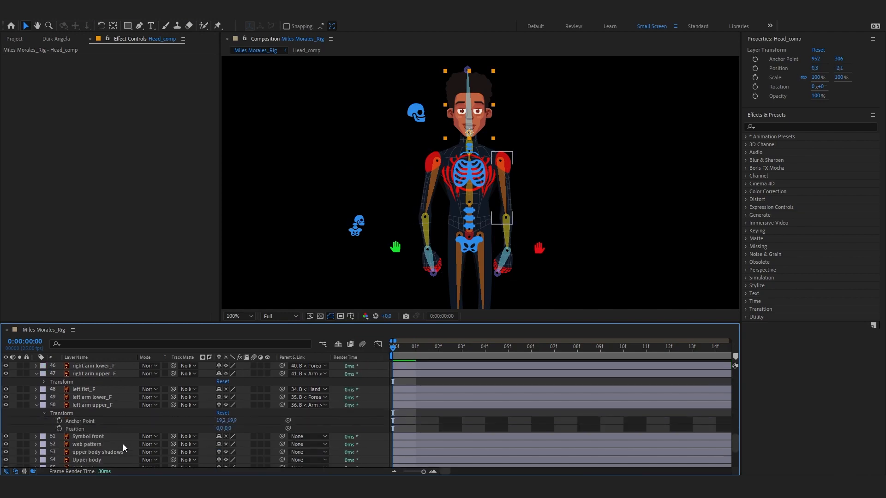
click(91, 413)
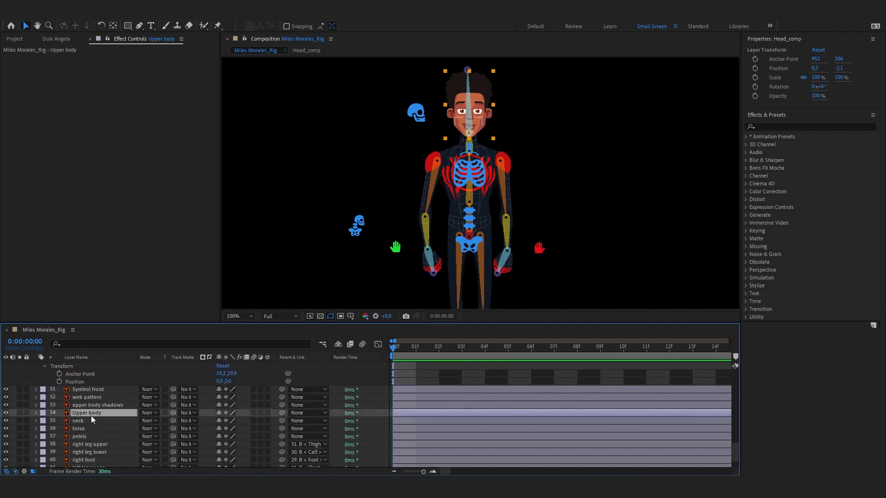
click(88, 429)
click(93, 421)
click(302, 420)
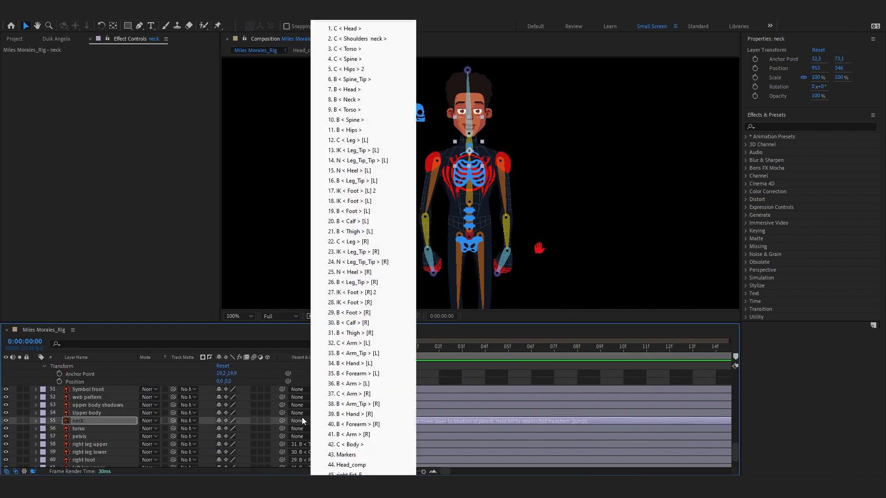
click(342, 100)
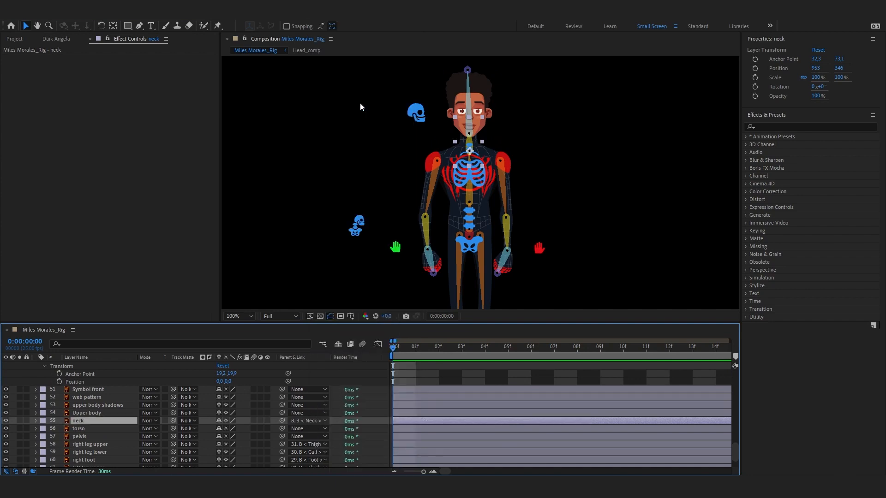
Parent the torso artwork layer to the B < Torso > bone.
click(101, 429)
click(318, 428)
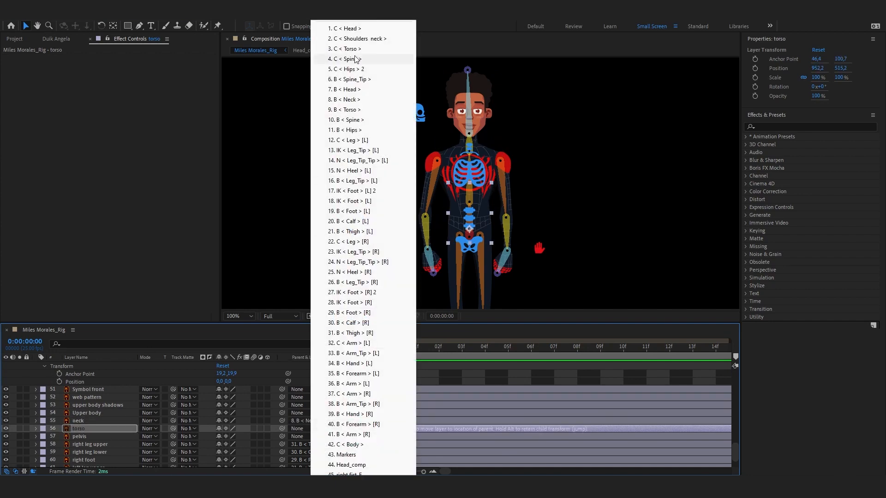
click(360, 109)
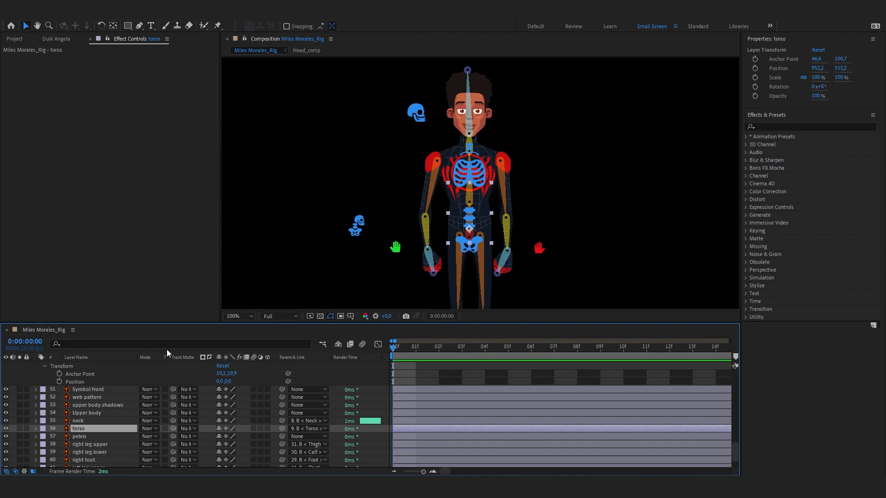
Parent the Upper body artwork layer to the B < Torso > bone.
click(103, 444)
click(125, 437)
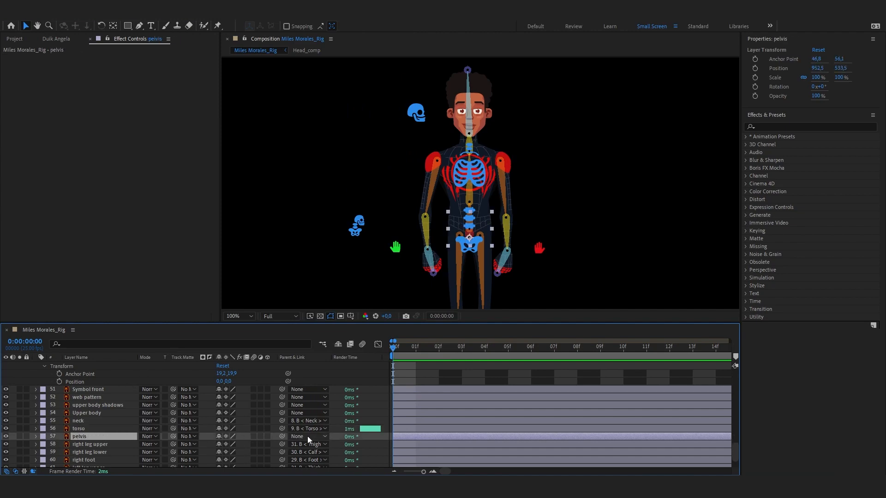
click(96, 413)
click(304, 413)
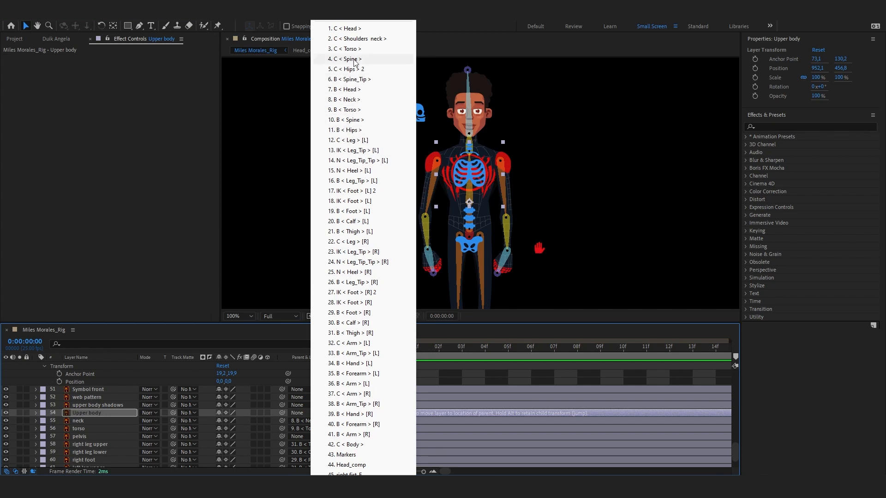
click(369, 113)
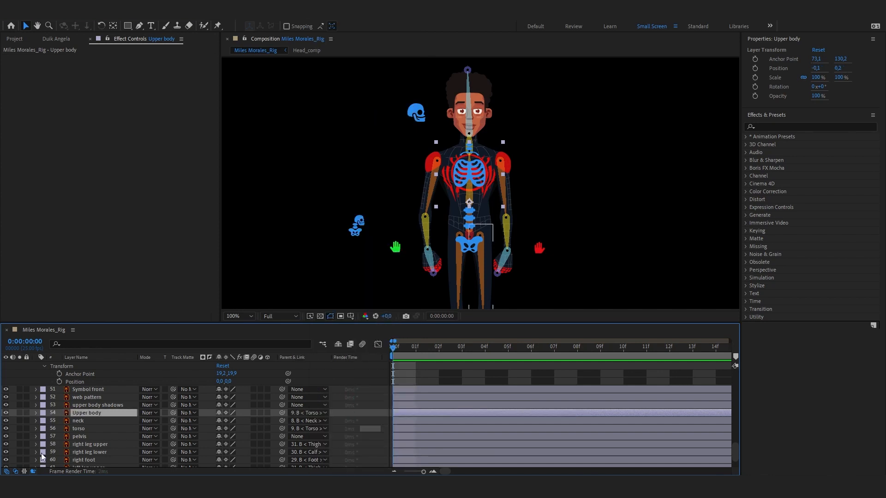
Change the torso artwork layer's parent to the B < Spine > bone.
click(101, 428)
click(317, 428)
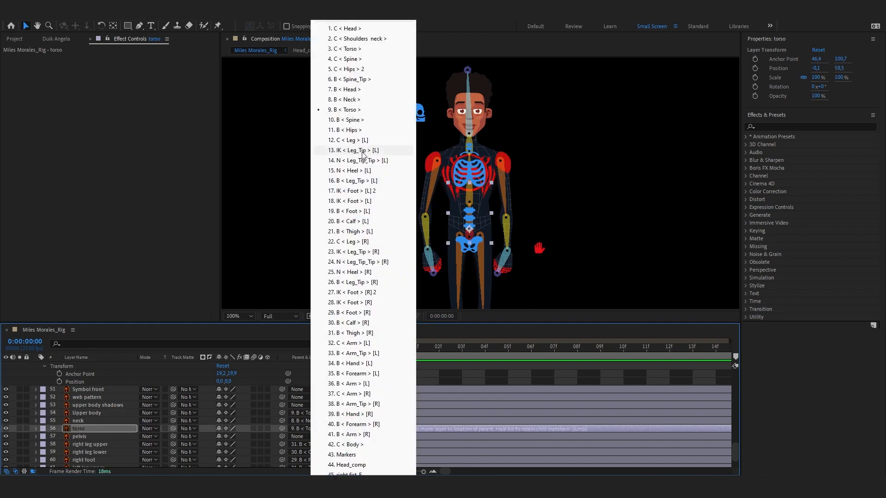
click(359, 119)
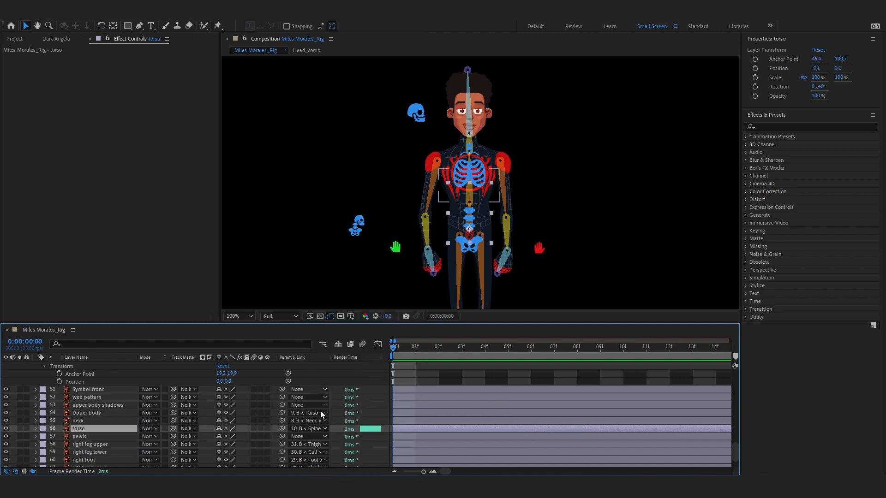
click(316, 428)
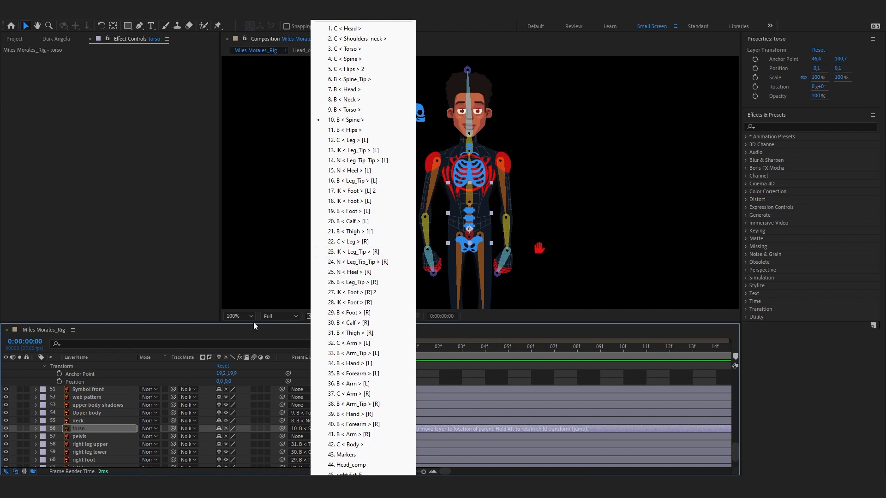
click(261, 373)
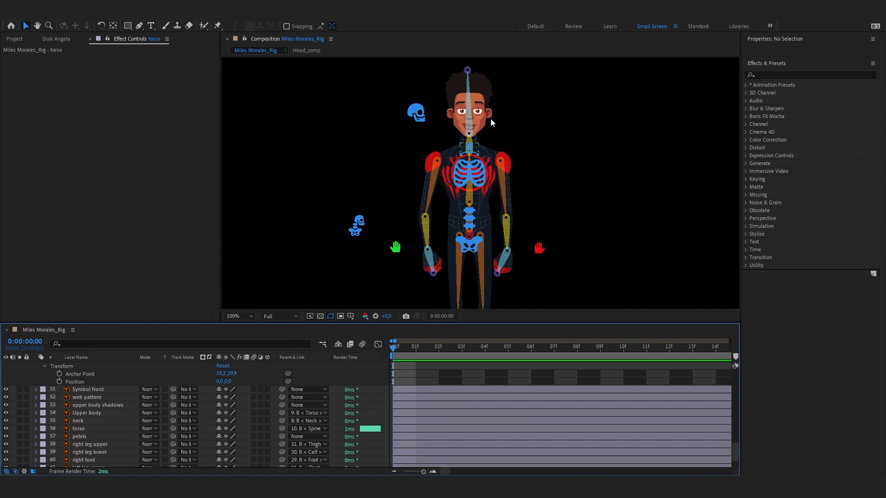
click(111, 416)
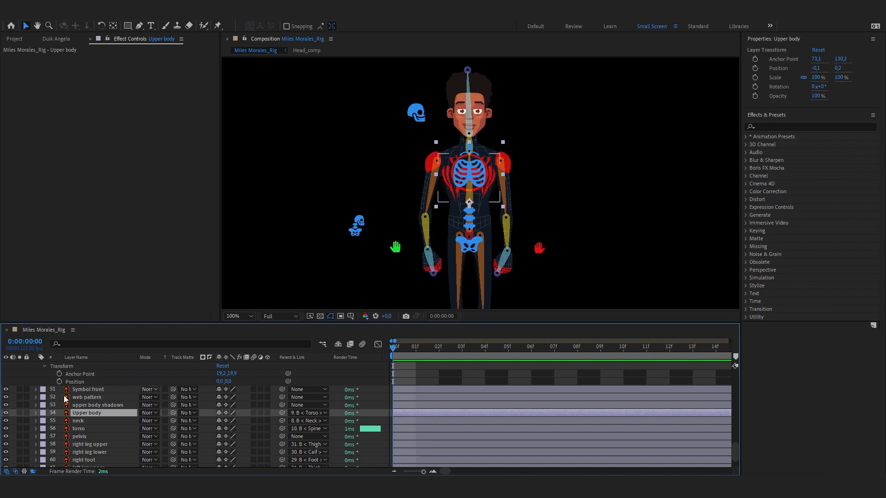
click(98, 428)
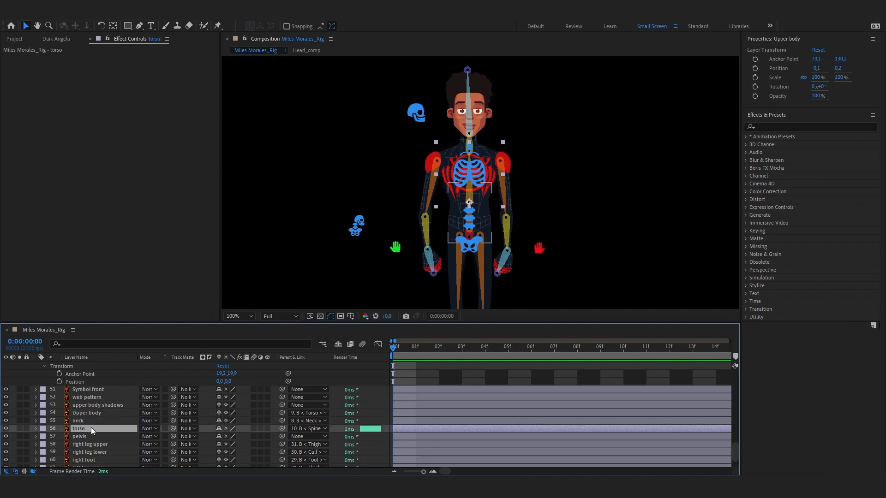
click(82, 415)
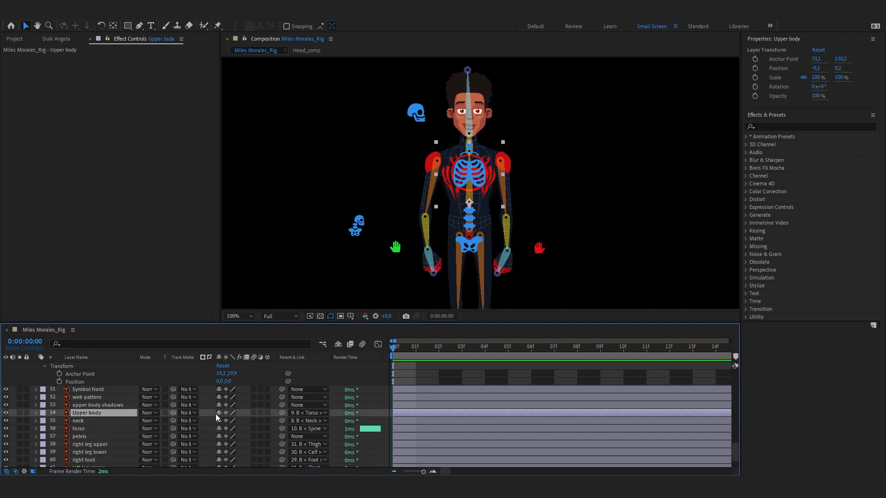
Parent the pelvis artwork layer to the B < Hips > bone.
click(90, 429)
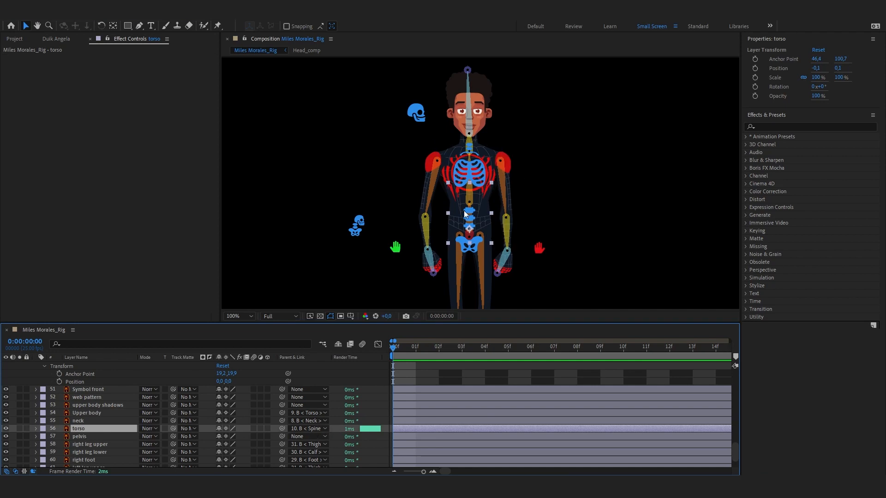
click(70, 437)
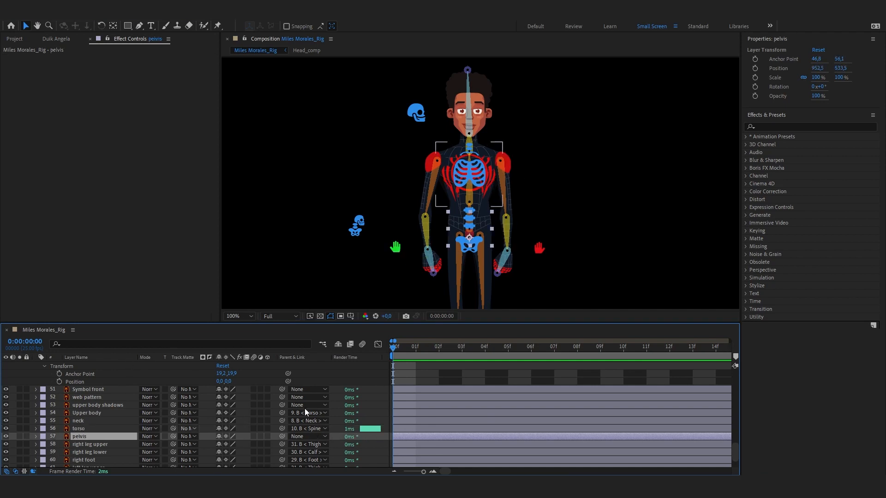
click(317, 435)
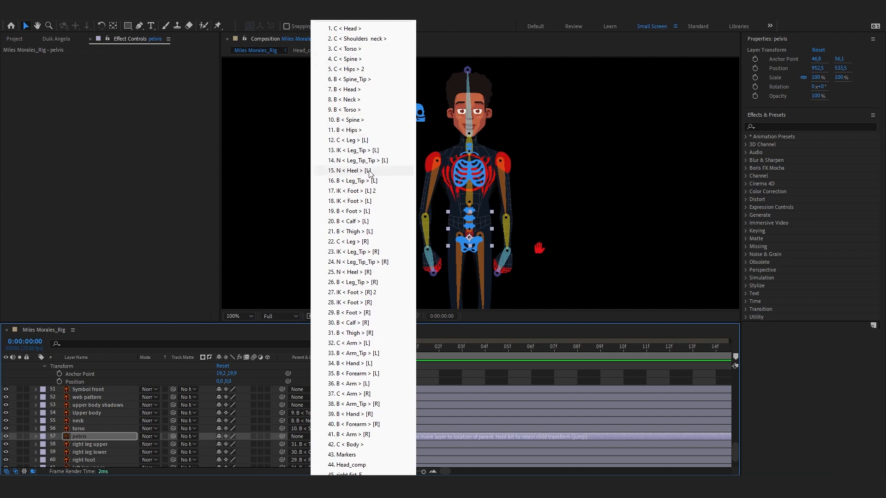
click(359, 133)
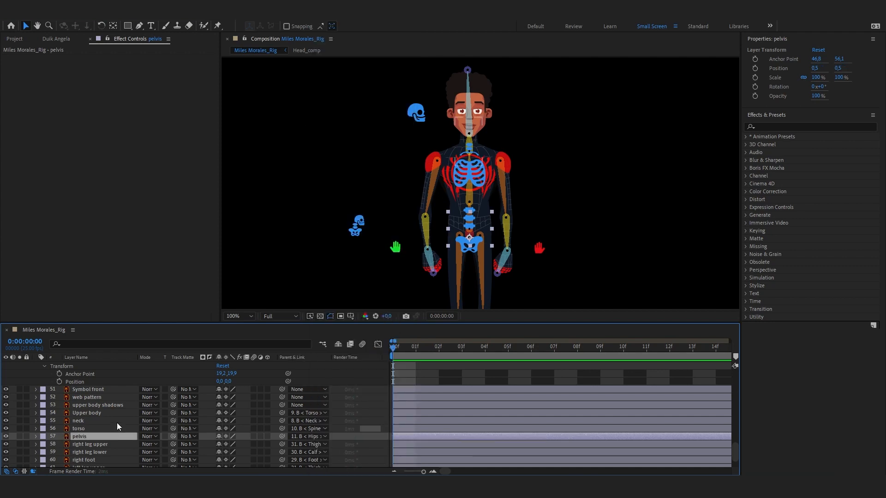
scroll(117, 422, down, 2)
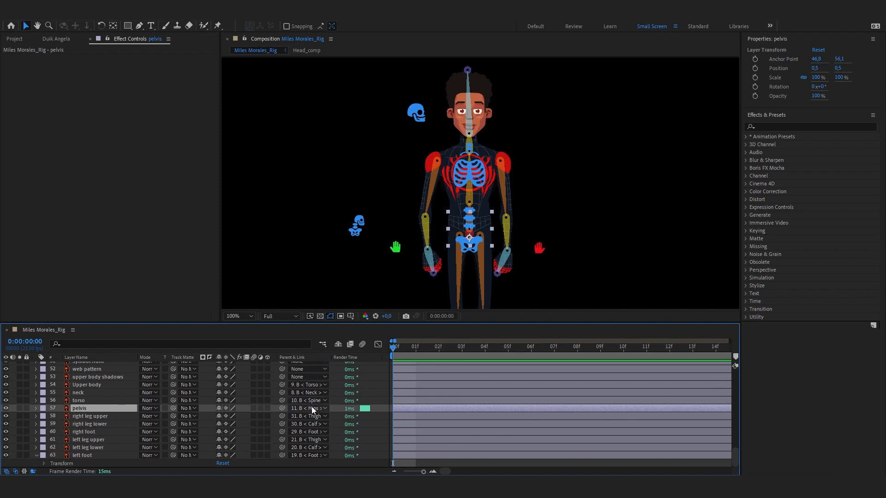
click(311, 406)
click(103, 413)
click(103, 410)
Test the rig by moving the hips and torso controllers sideways, undoing each move.
click(469, 250)
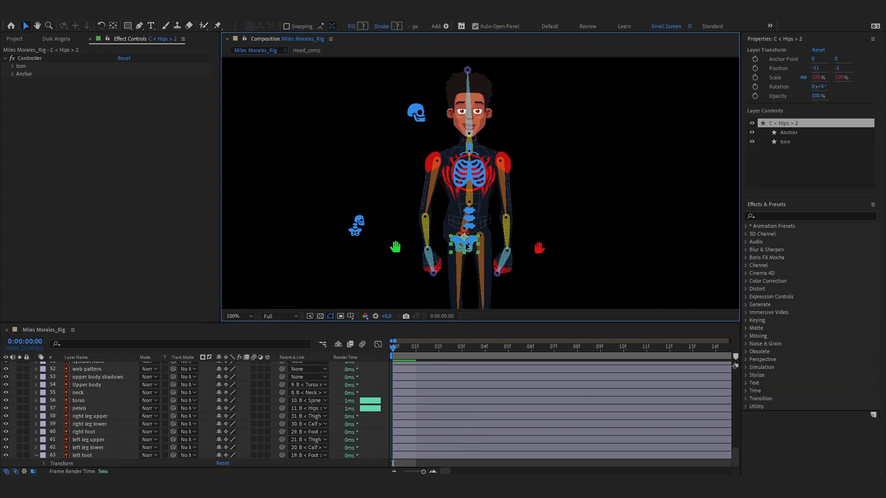
mouse_move(467, 246)
mouse_down()
mouse_move(486, 246)
mouse_move(461, 246)
mouse_up()
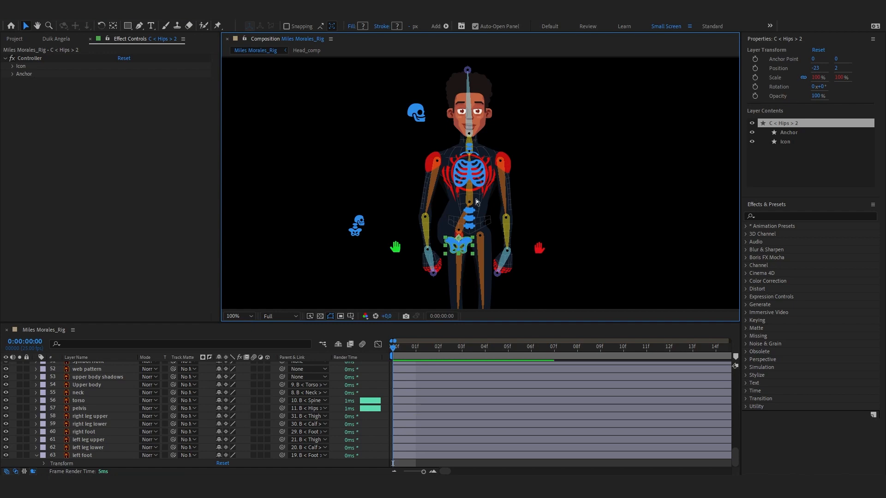
key(ctrl+z)
click(472, 173)
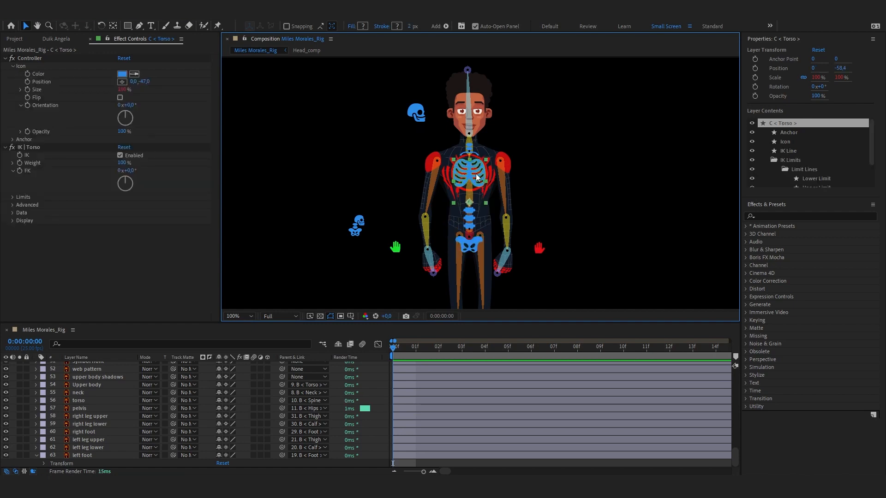
drag(476, 173, 485, 174)
key(ctrl+z)
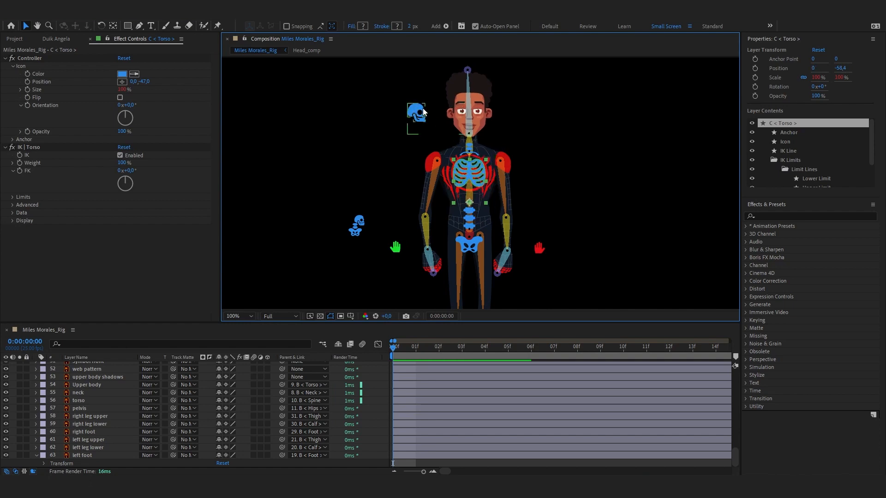
Test the head controller by moving and rotating it, undoing each change.
mouse_move(421, 115)
mouse_down()
mouse_move(413, 115)
mouse_move(421, 103)
mouse_move(420, 123)
mouse_up()
key(ctrl+z)
key(w)
key(ctrl+z)
key(v)
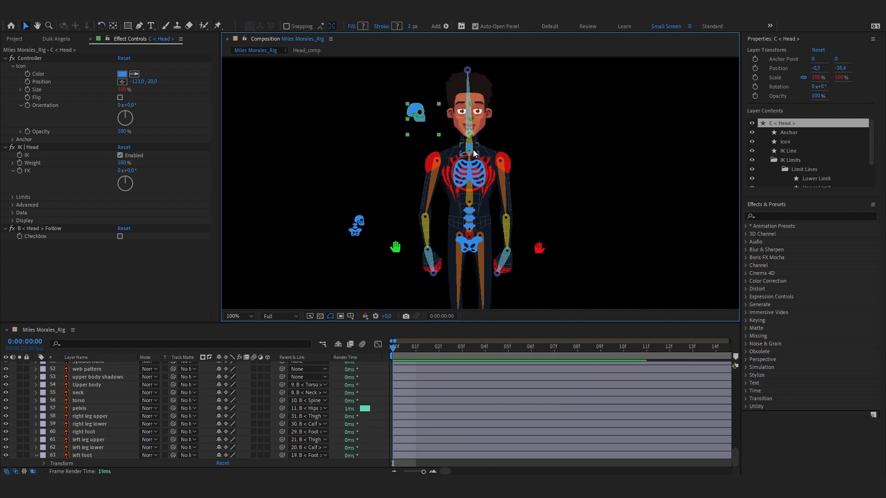
Test the C < Shoulders & neck > controller by moving it around the neck base, undoing the moves.
click(471, 148)
key(period)
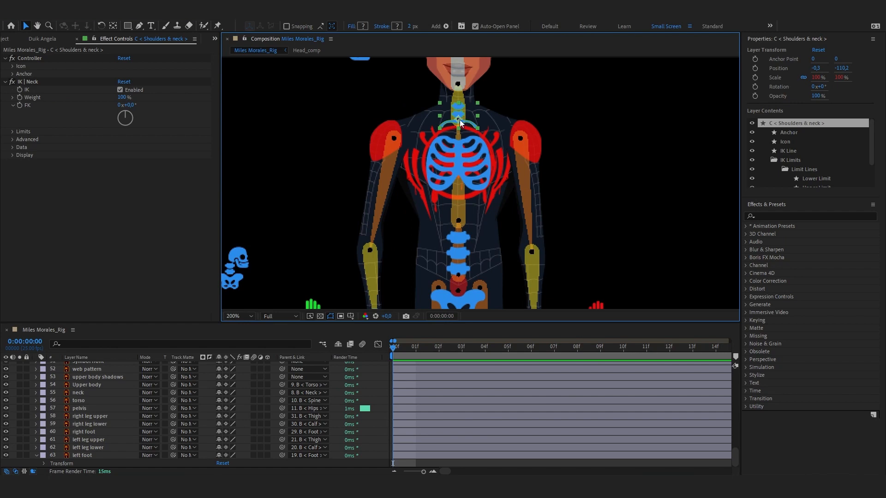
mouse_move(464, 120)
mouse_down()
mouse_move(478, 121)
mouse_move(469, 120)
mouse_up()
key(ctrl+z)
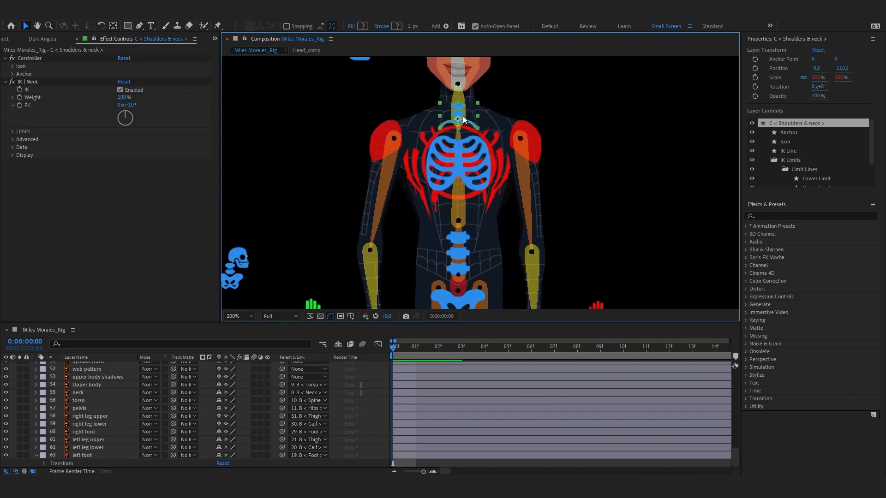
key(ctrl+z)
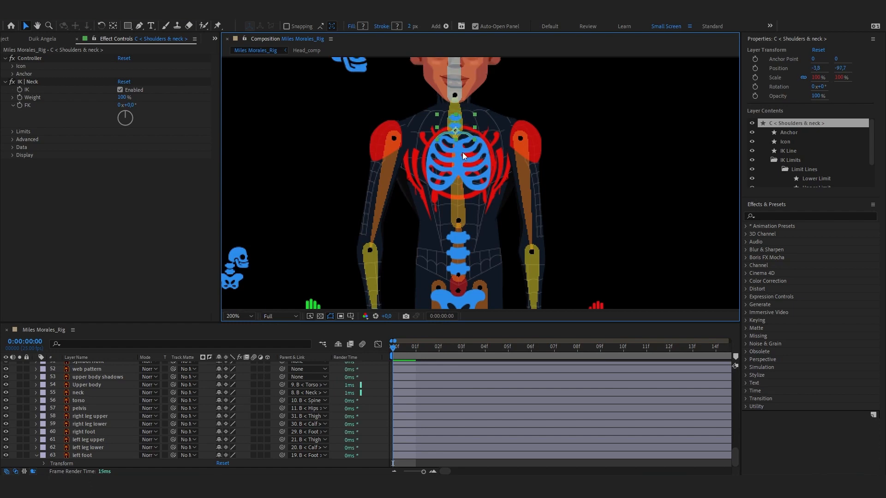
Test the chest's vertical motion by lowering the C < Torso > controller, undoing each move.
click(462, 162)
click(464, 162)
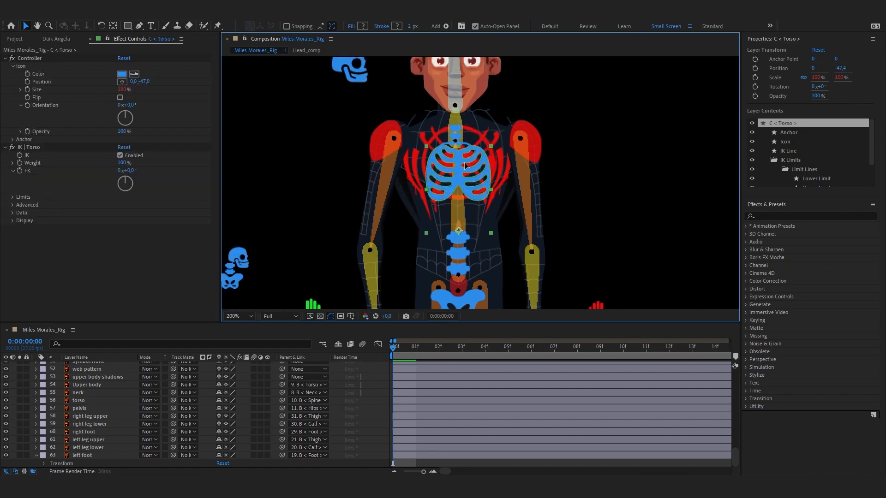
scroll(464, 163, down, 1)
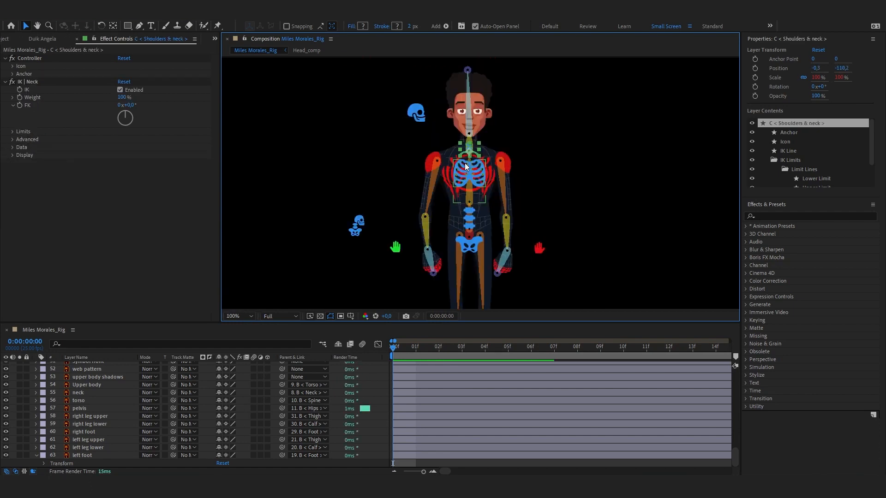
drag(437, 155, 464, 148)
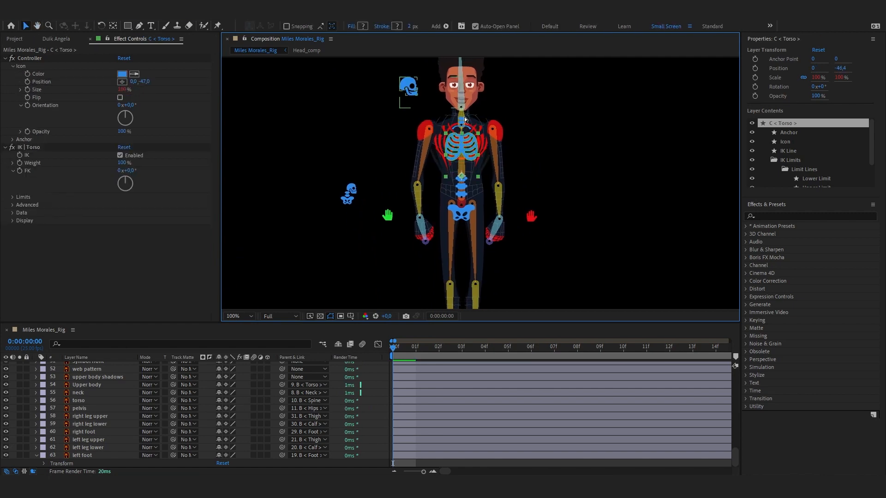
key(ctrl+z)
Try lowering the shoulders-and-neck and head controllers together, undoing both moves.
drag(463, 120, 459, 123)
drag(412, 90, 413, 102)
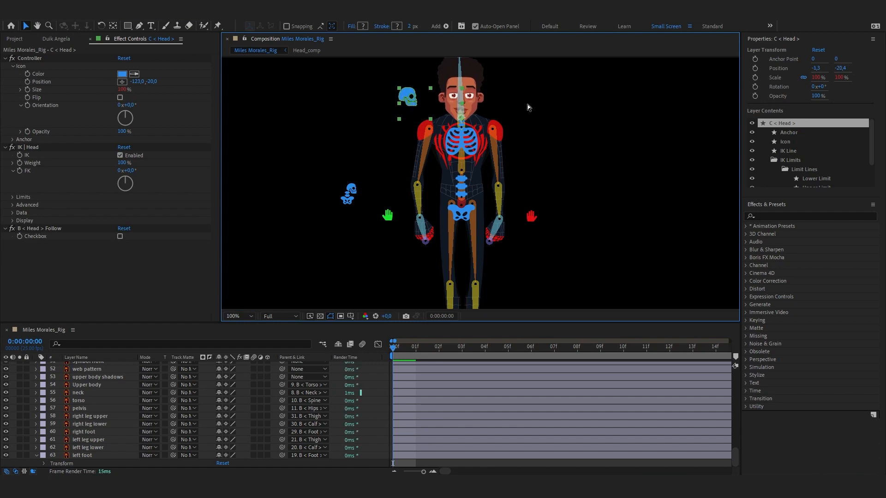
key(ctrl+z)
key(ctrl+z)
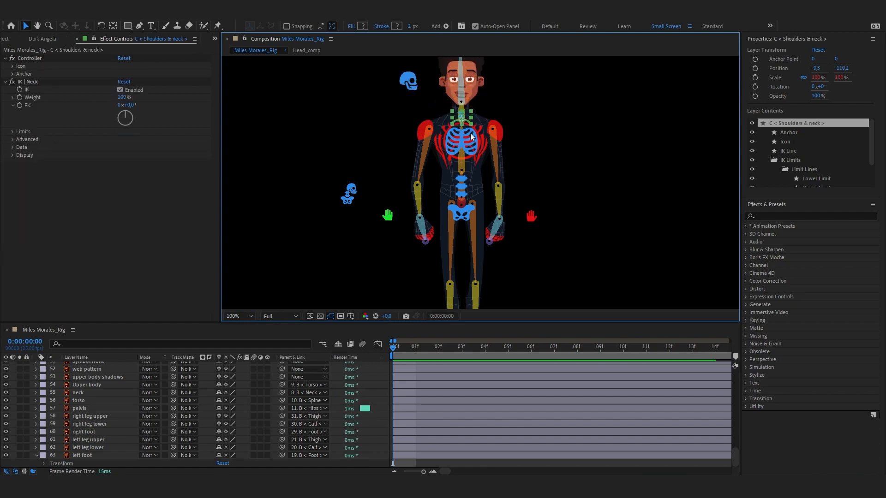
Set the icon size of the hips, spine, torso, shoulders-and-neck and head controllers to 50% in Duik's controller settings.
click(465, 139)
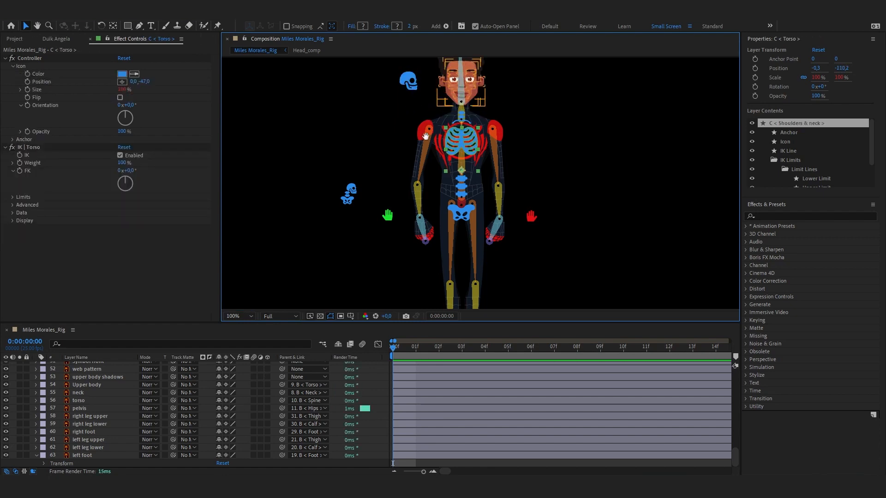
key(h)
drag(450, 227, 421, 254)
click(440, 242)
shift+click(433, 214)
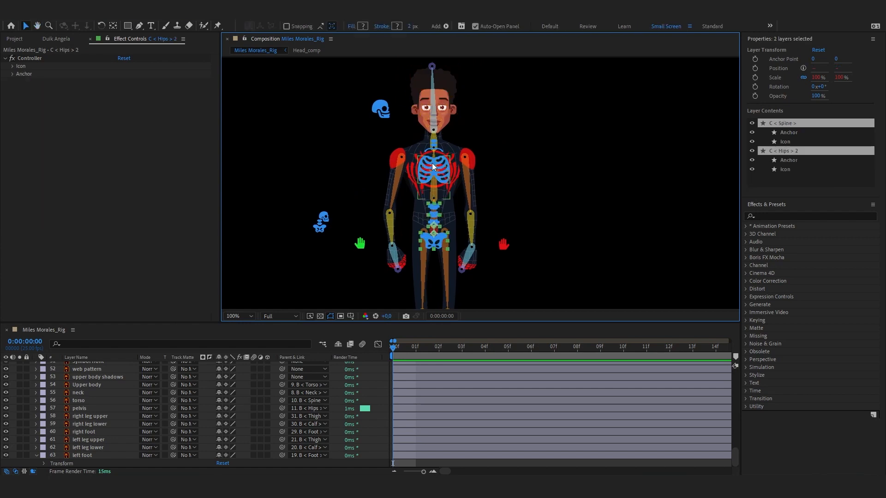
shift+click(432, 163)
shift+click(379, 109)
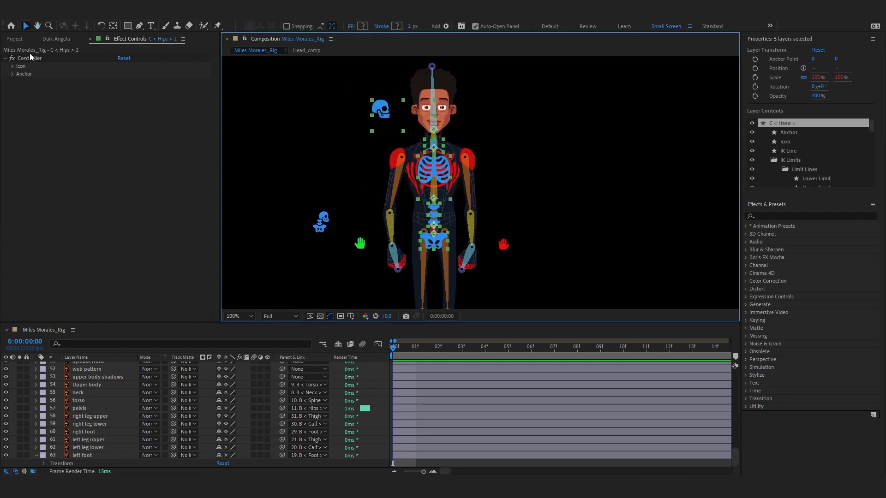
click(59, 39)
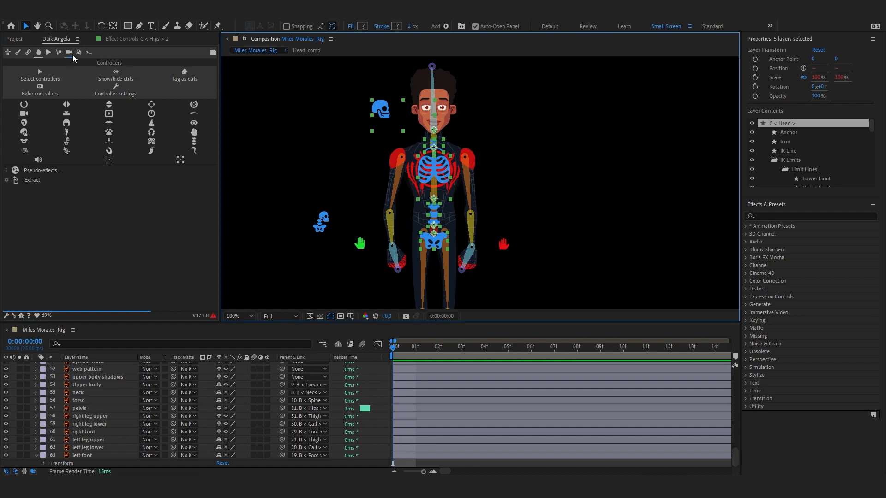
click(115, 90)
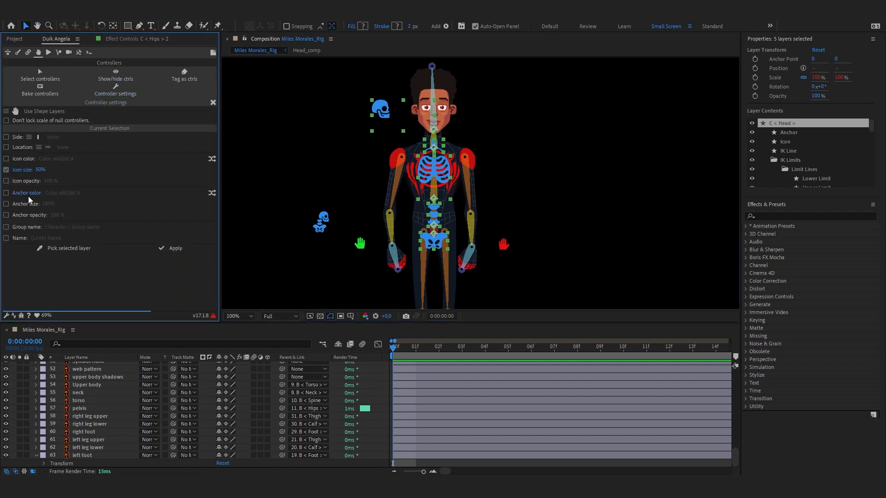
click(165, 249)
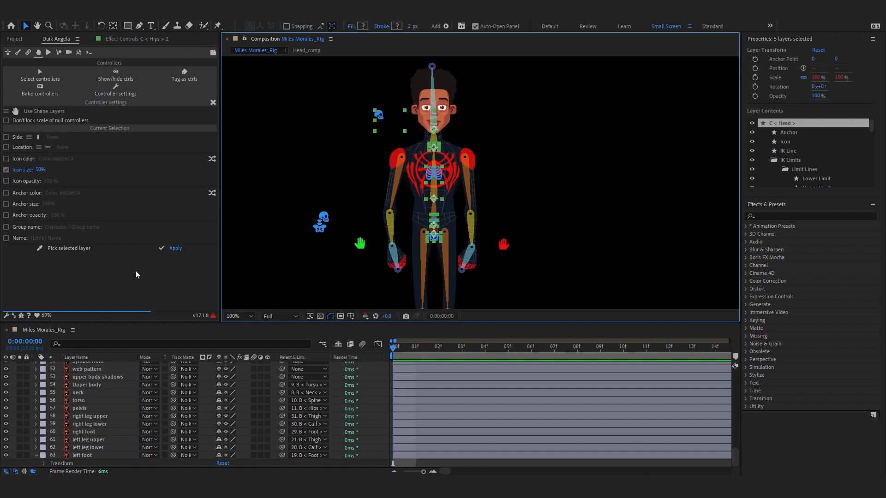
click(373, 375)
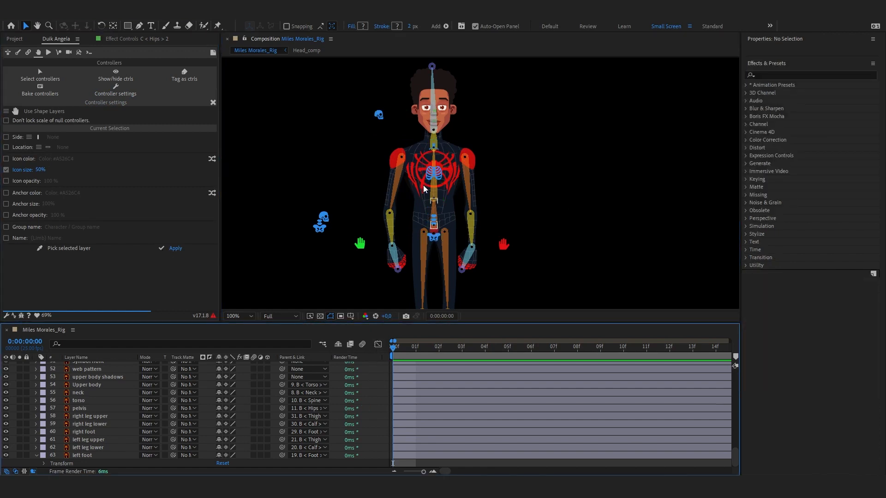
Set the C < Shoulders & neck > controller's icon size to 70%.
click(433, 149)
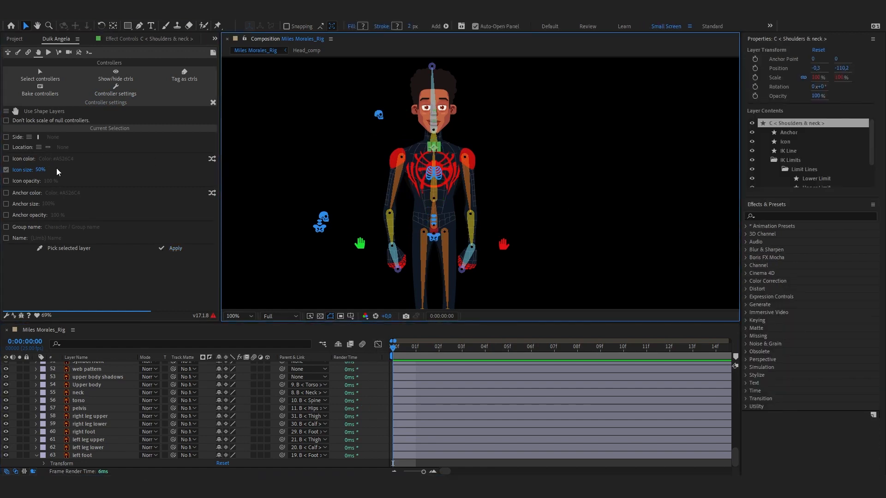
click(41, 170)
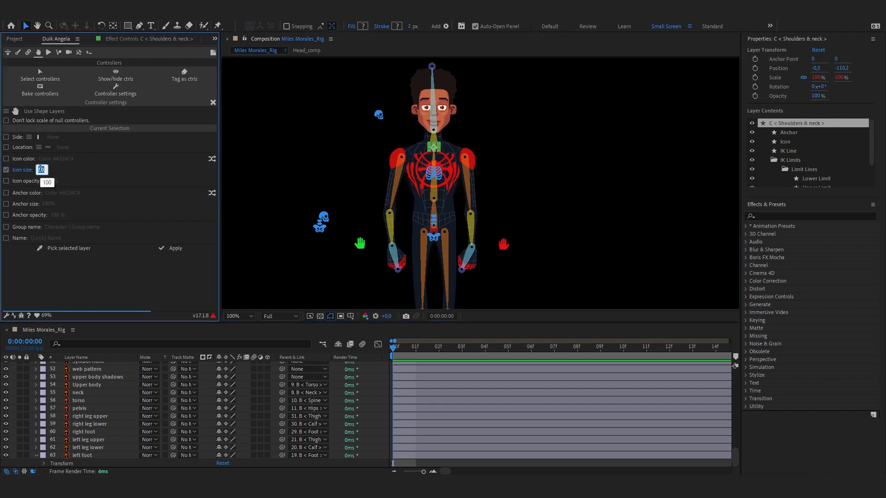
text(70)
click(175, 249)
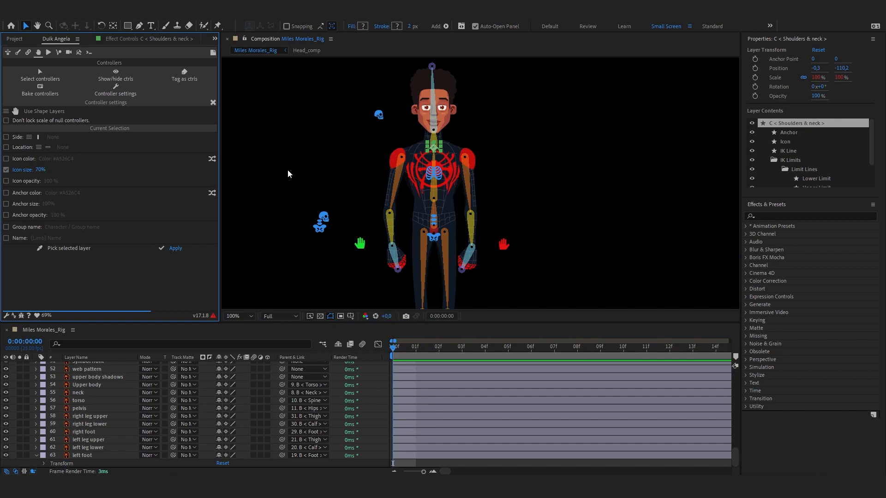
Set the C < Shoulders & neck > controller's icon size to 100%.
click(40, 170)
text(100)
click(168, 249)
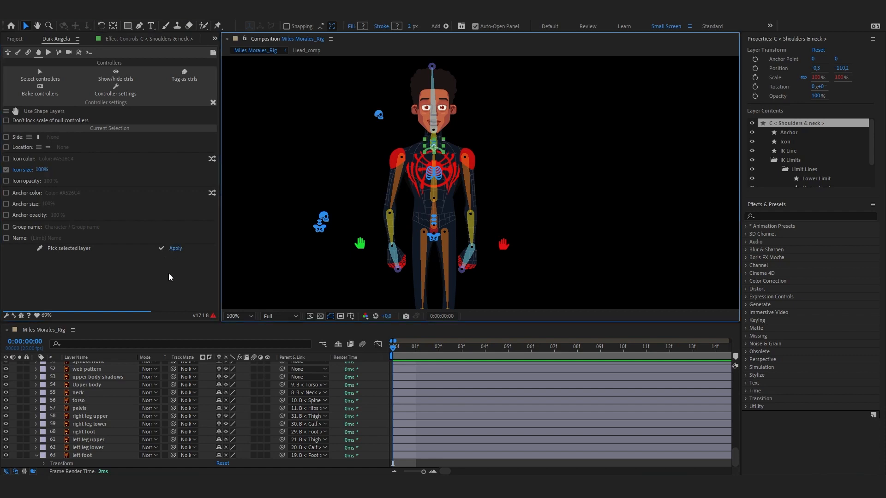
click(376, 381)
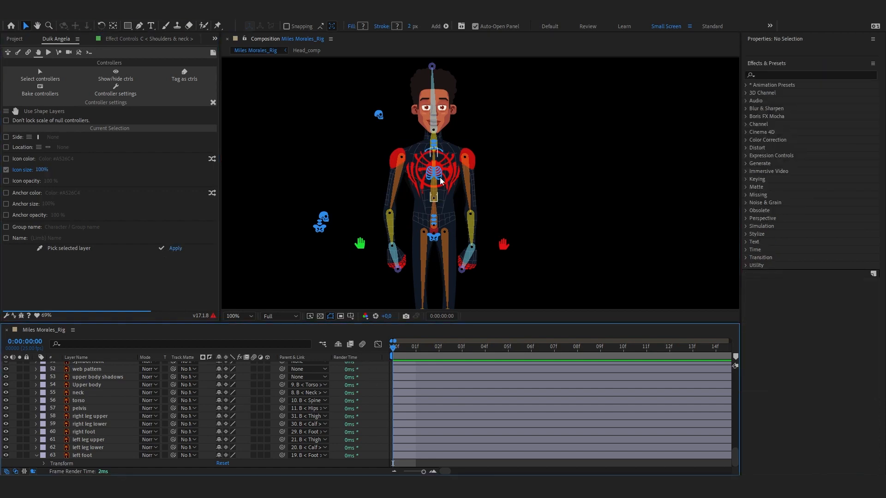
Shift the C < Torso > controller's icon slightly upward on the chest by adjusting its vertical icon position.
click(434, 150)
click(436, 177)
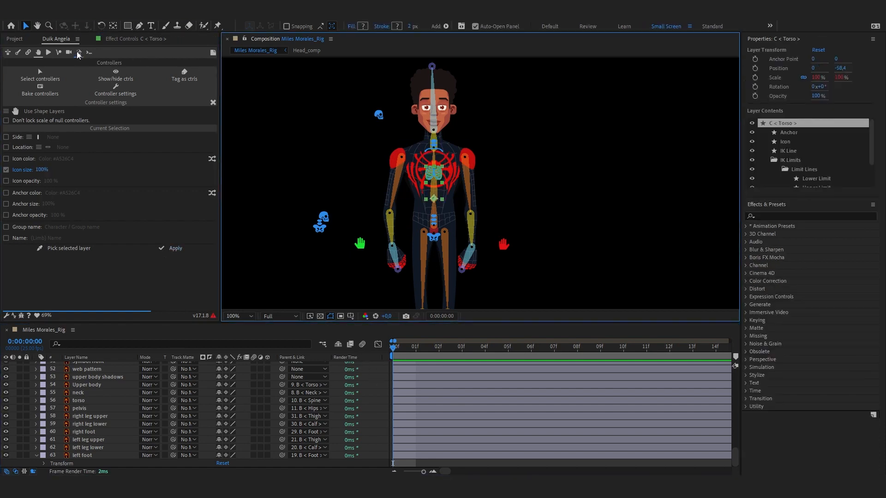
click(131, 39)
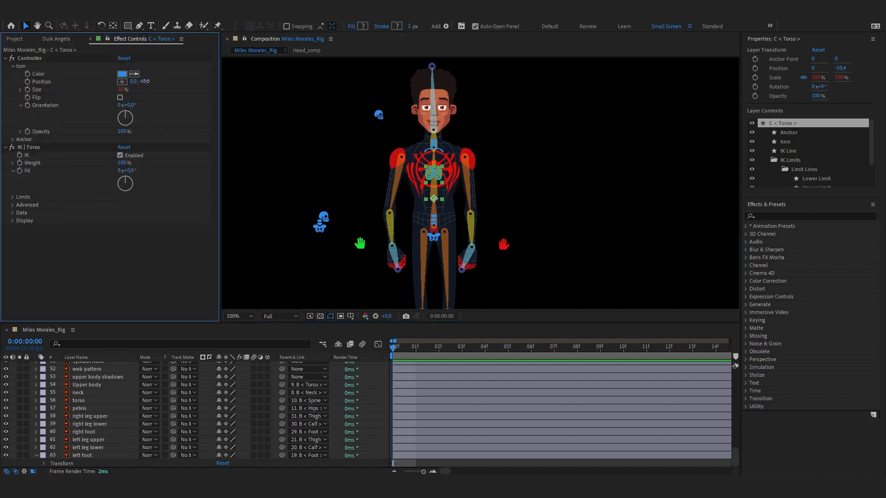
drag(146, 81, 143, 81)
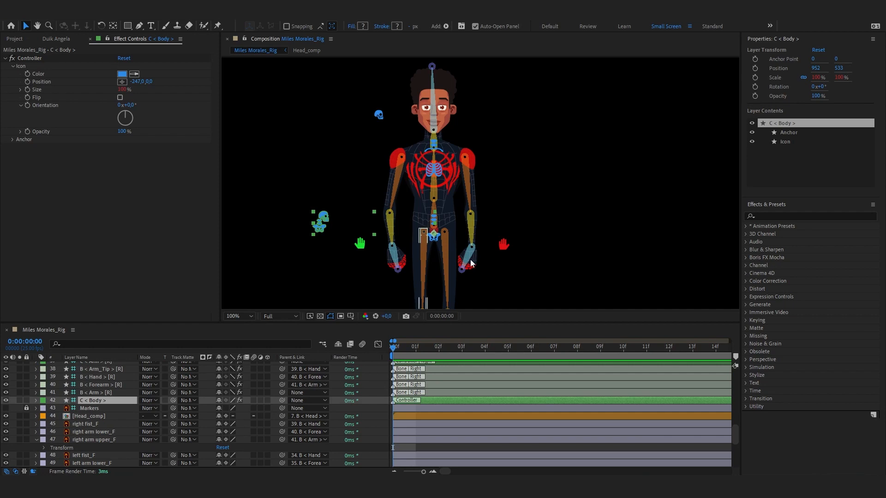
Inspect the upper-arm and thigh bones and the C < Torso > controller, checking which limb bones still lack a parent.
scroll(120, 406, up, 2)
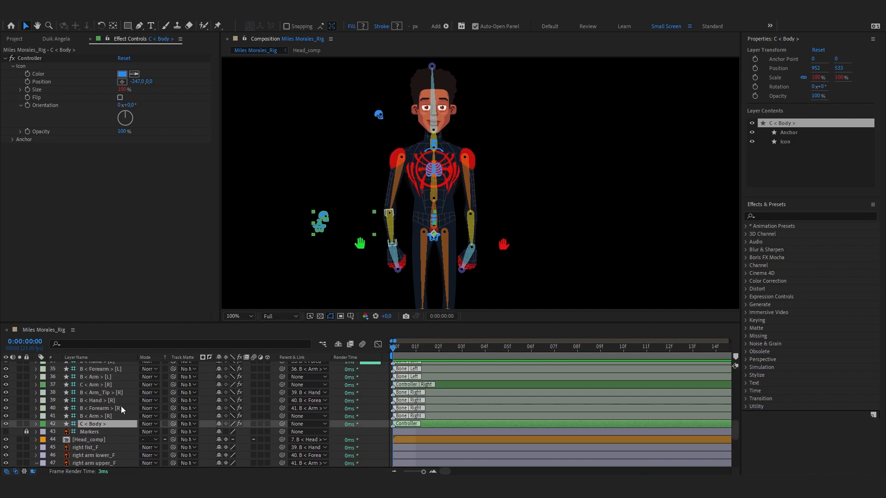
click(400, 160)
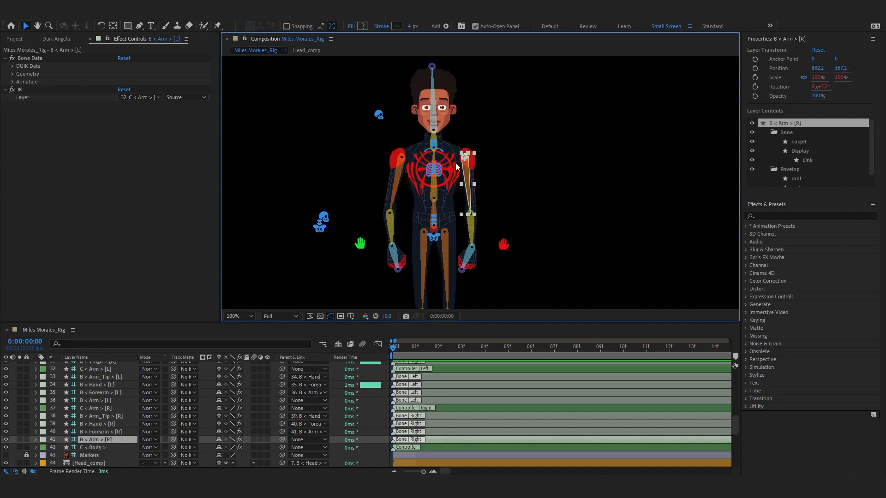
click(395, 161)
click(440, 241)
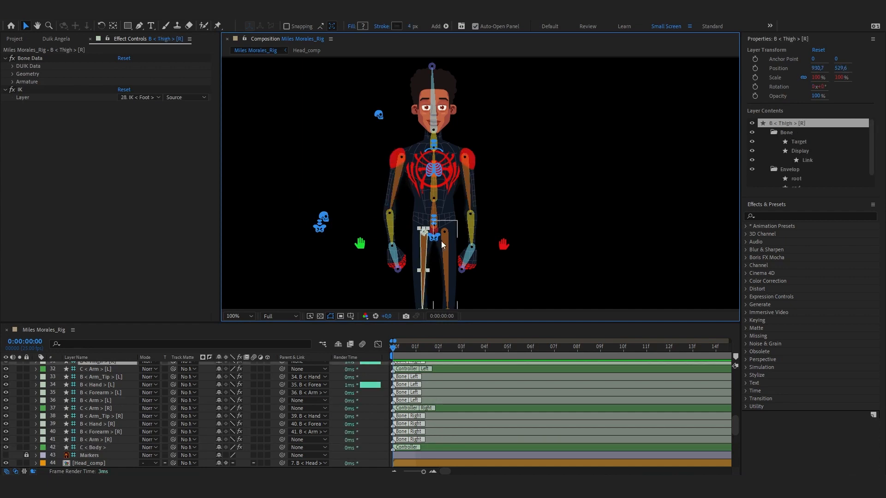
click(448, 237)
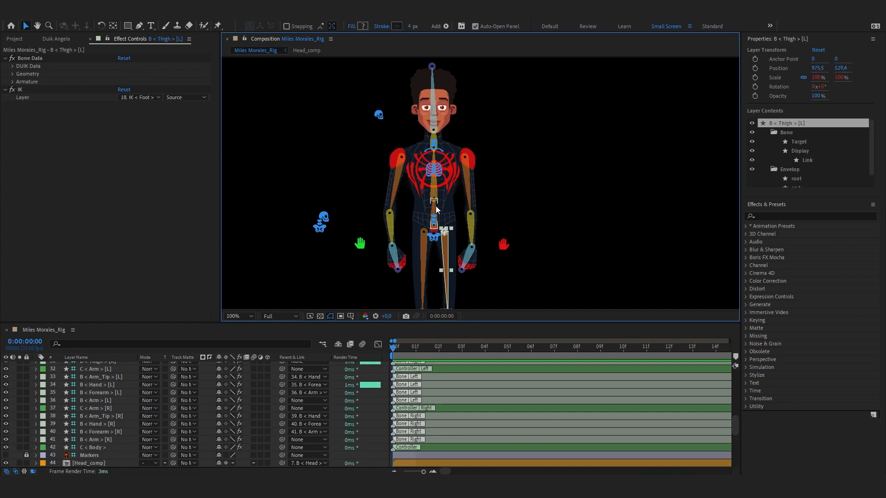
click(432, 178)
scroll(111, 429, up, 3)
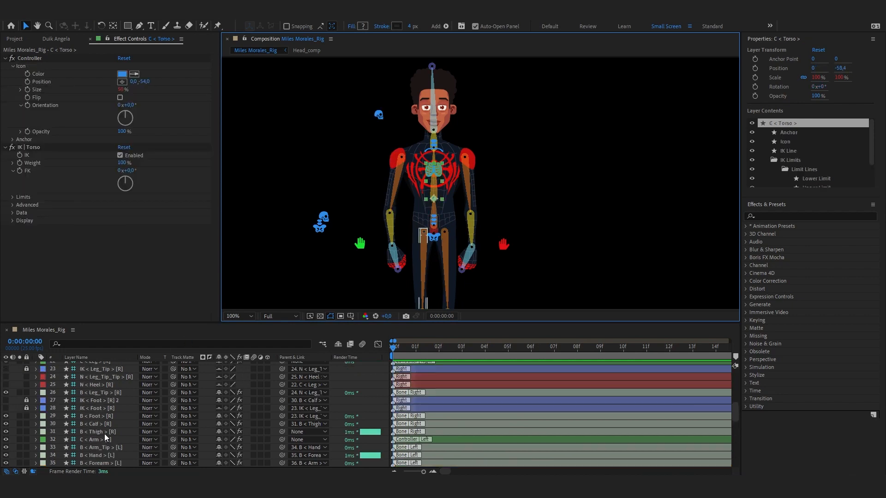
scroll(104, 433, up, 6)
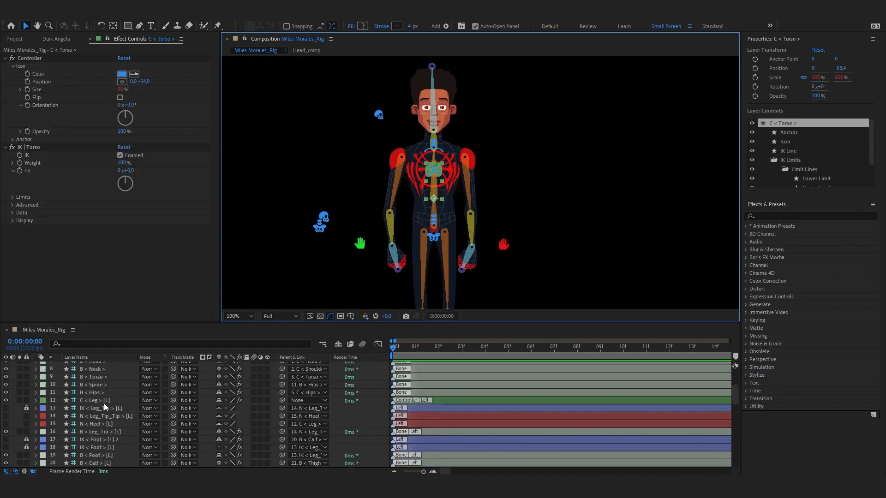
Parent the B < Arm > [R] and B < Arm > [L] bones to the B < Torso > bone.
click(394, 192)
scroll(125, 401, down, 10)
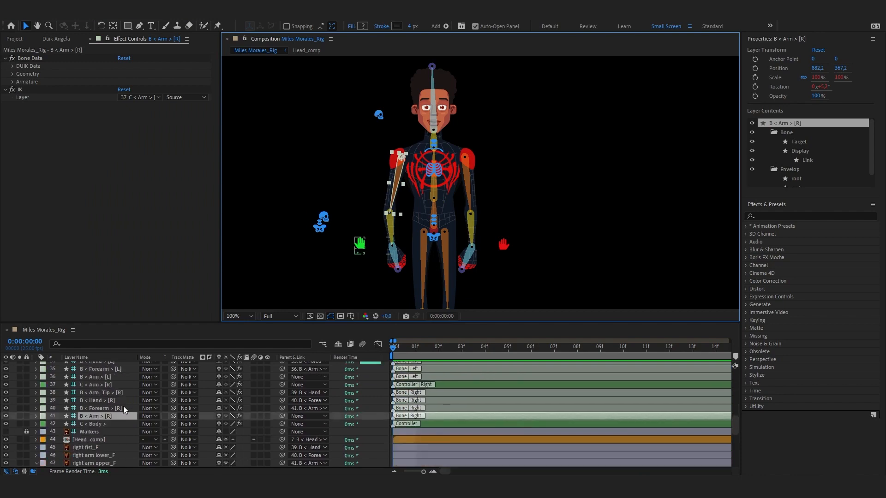
scroll(116, 402, down, 4)
scroll(309, 404, up, 2)
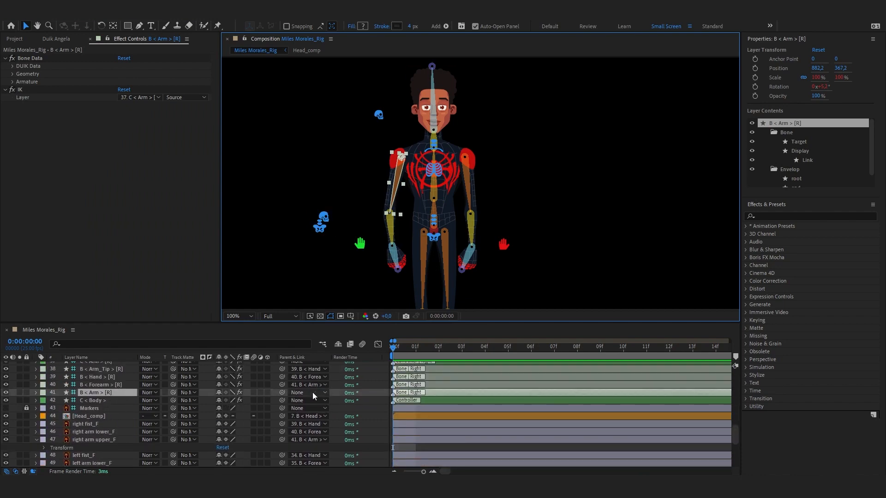
click(312, 392)
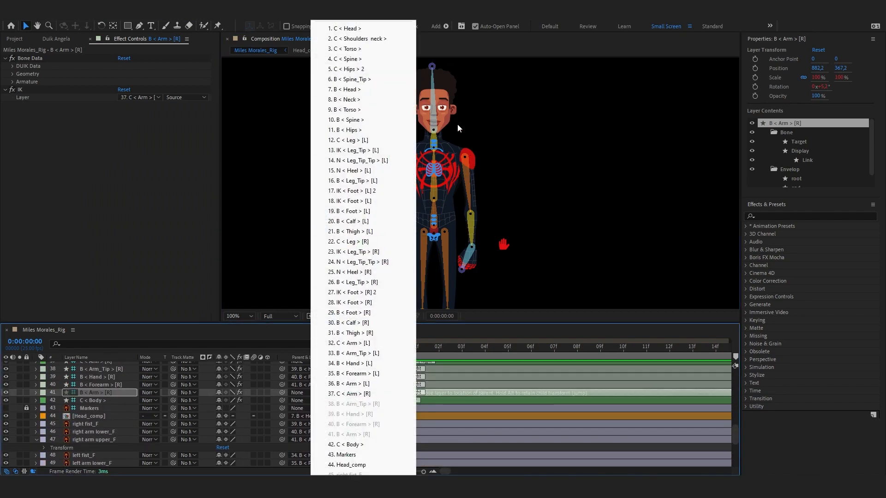
click(360, 113)
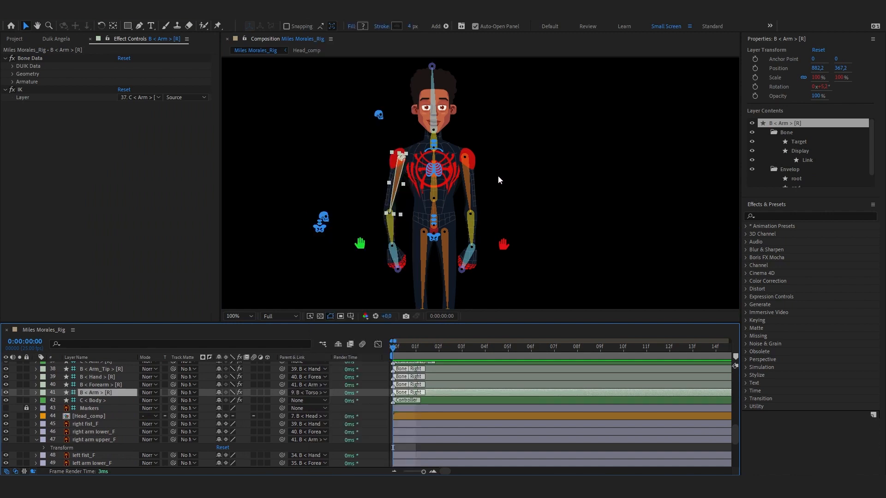
click(466, 170)
scroll(223, 368, up, 3)
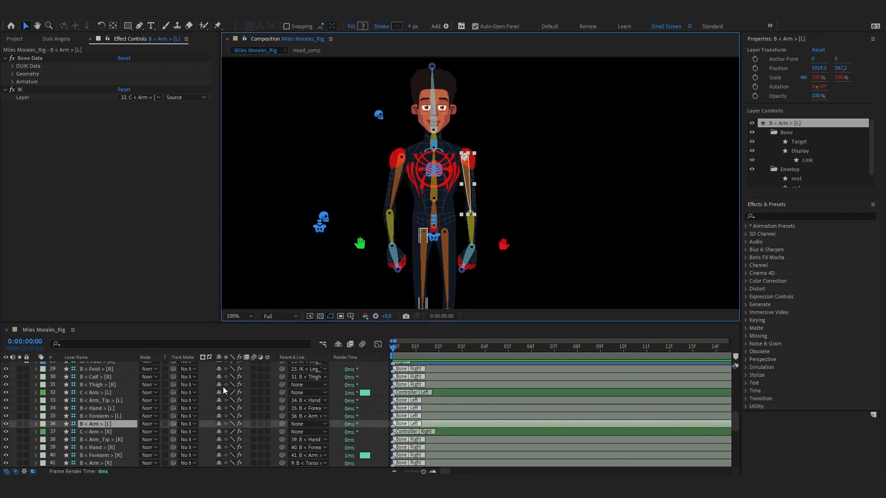
click(304, 424)
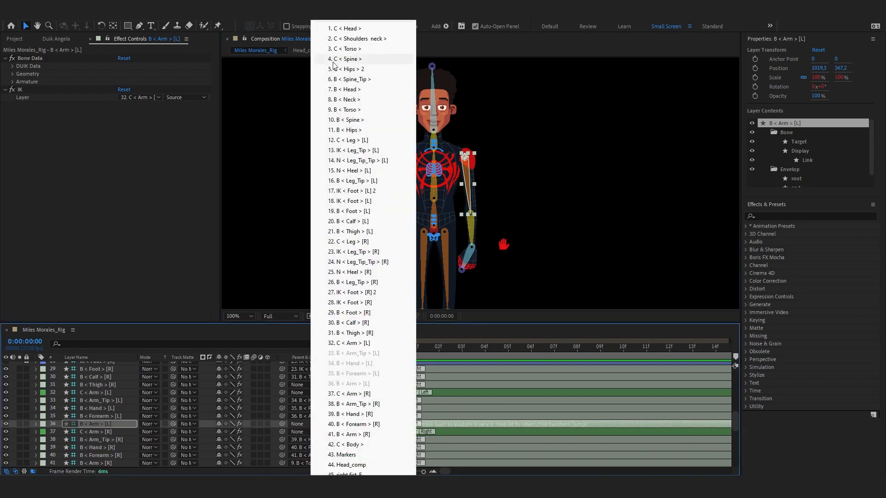
click(354, 109)
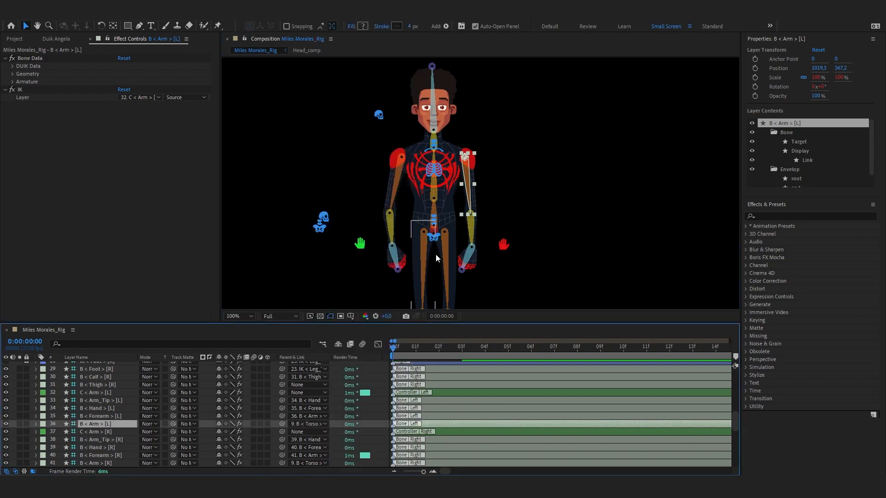
Parent the B < Thigh > [R] and B < Thigh > [L] bones to the B < Hips > bone.
click(424, 245)
scroll(95, 422, up, 3)
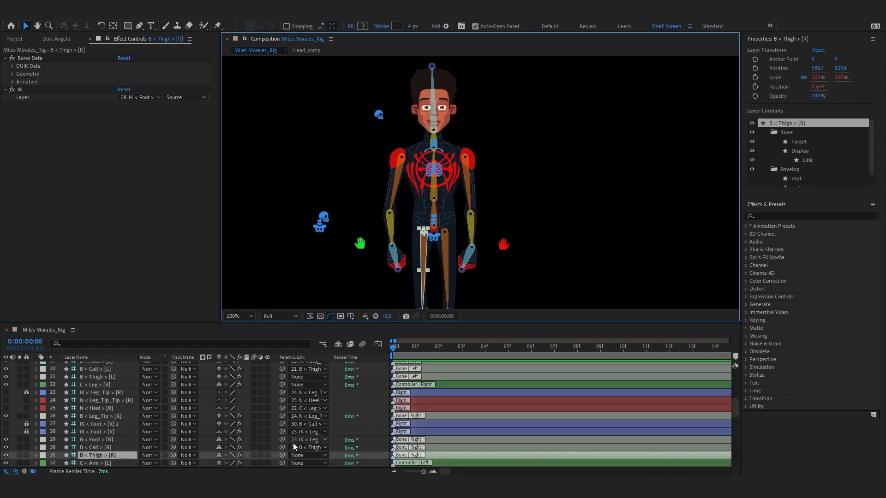
click(303, 456)
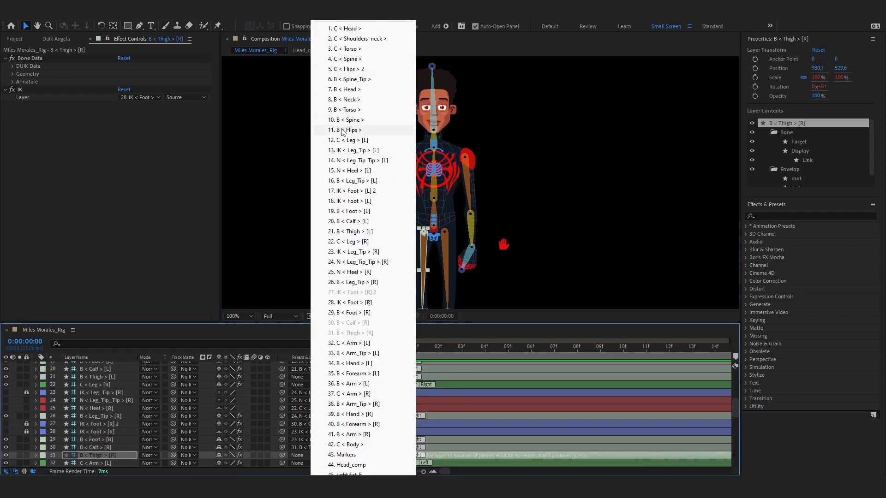
click(372, 131)
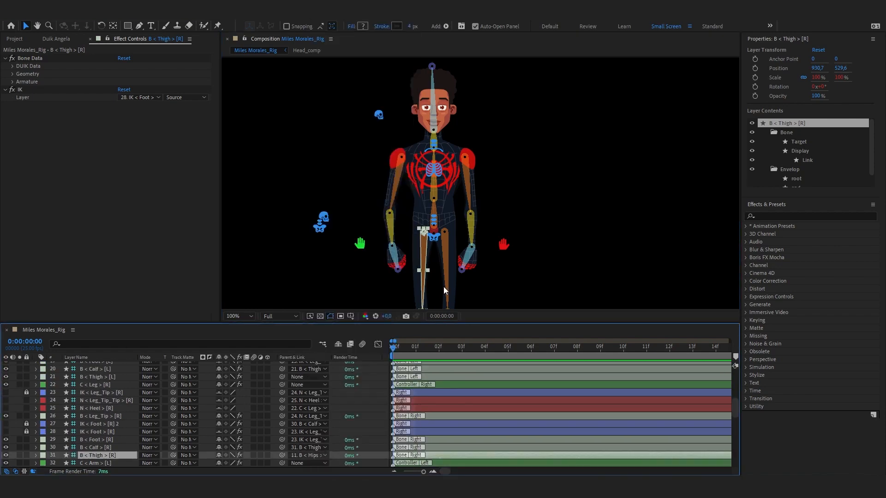
click(449, 259)
click(306, 377)
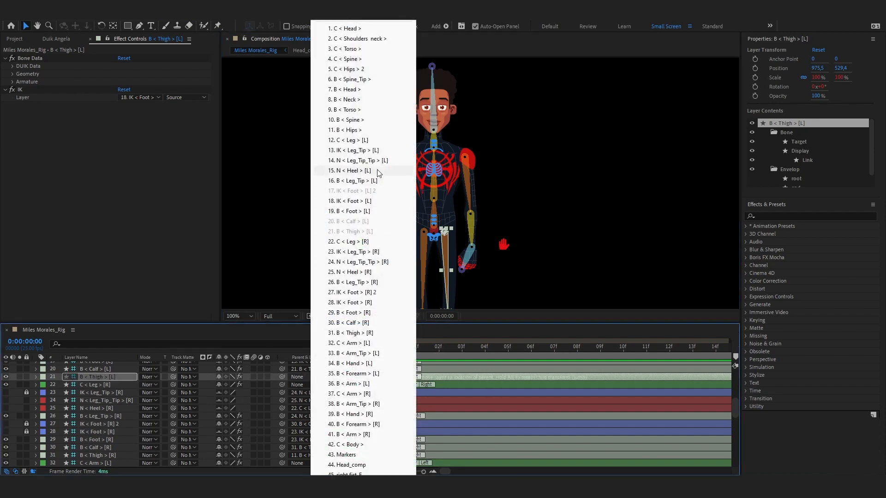
click(361, 131)
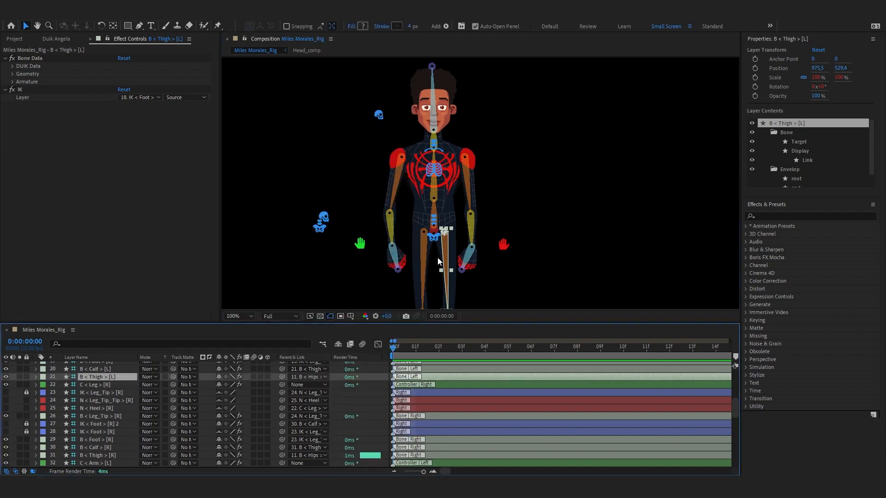
Test the C < Hips > 2 and C < Torso > controllers by shifting each slightly sideways.
click(435, 237)
mouse_move(434, 238)
mouse_down()
mouse_move(442, 237)
mouse_move(427, 237)
mouse_up()
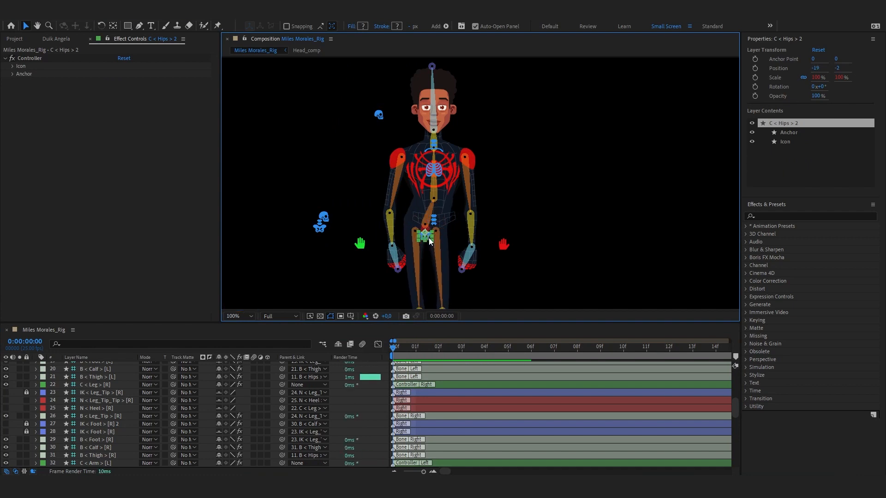
mouse_move(434, 166)
mouse_down()
mouse_move(445, 169)
mouse_move(430, 169)
mouse_up()
Test the leg bending by pulling the C < Hips > 2 controller straight down, and undo the move.
click(329, 218)
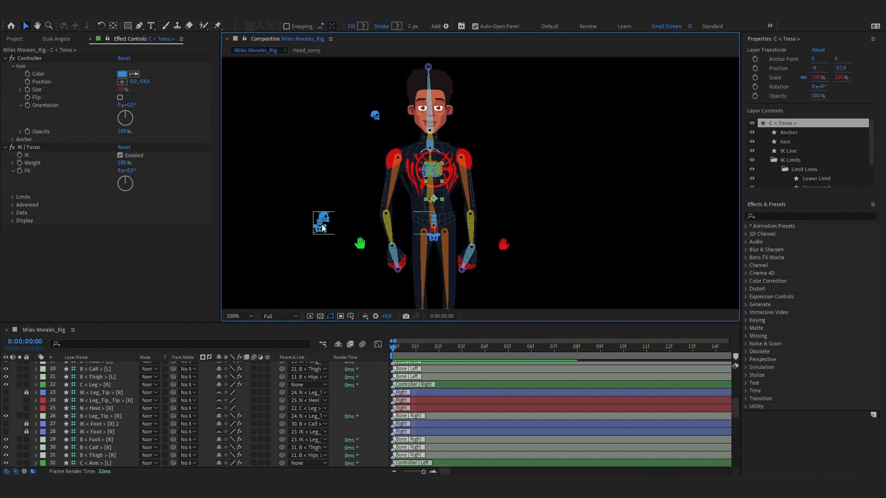
drag(329, 218, 354, 137)
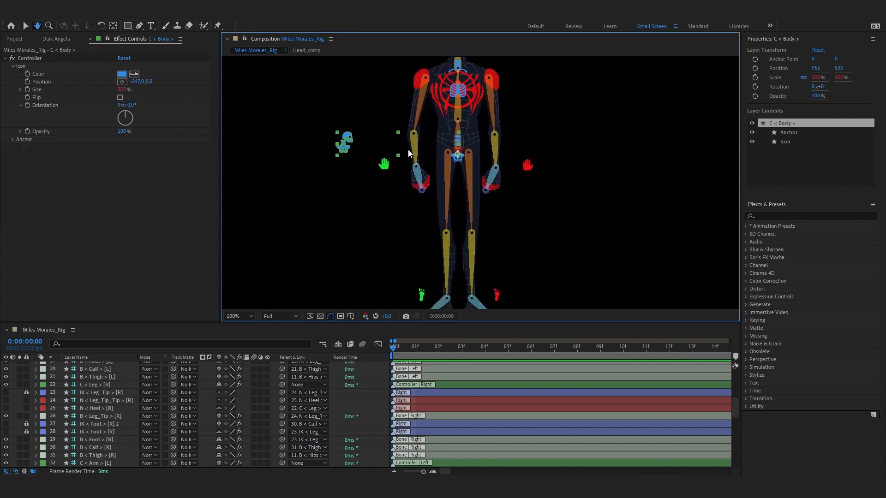
click(458, 162)
drag(459, 158, 459, 175)
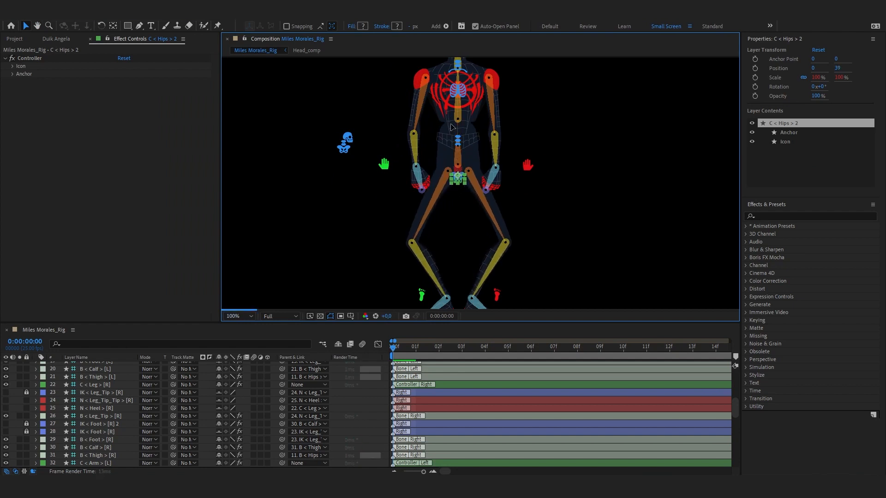
drag(406, 137, 382, 197)
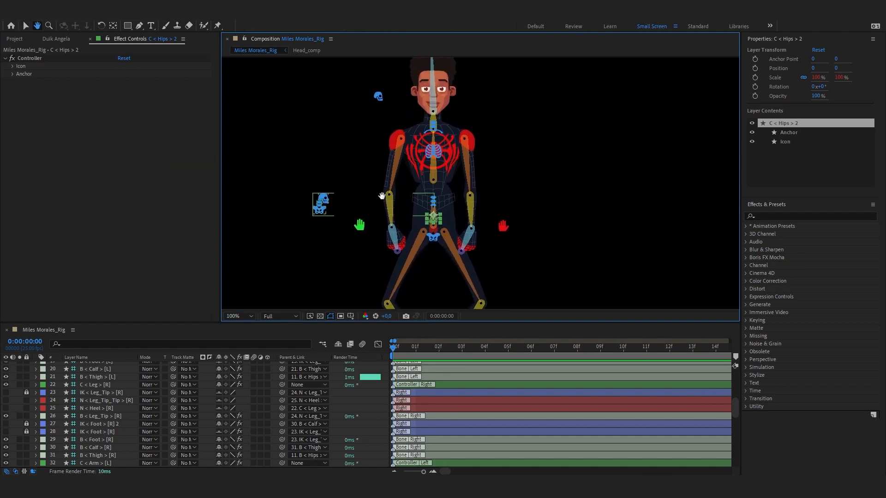
key(ctrl+z)
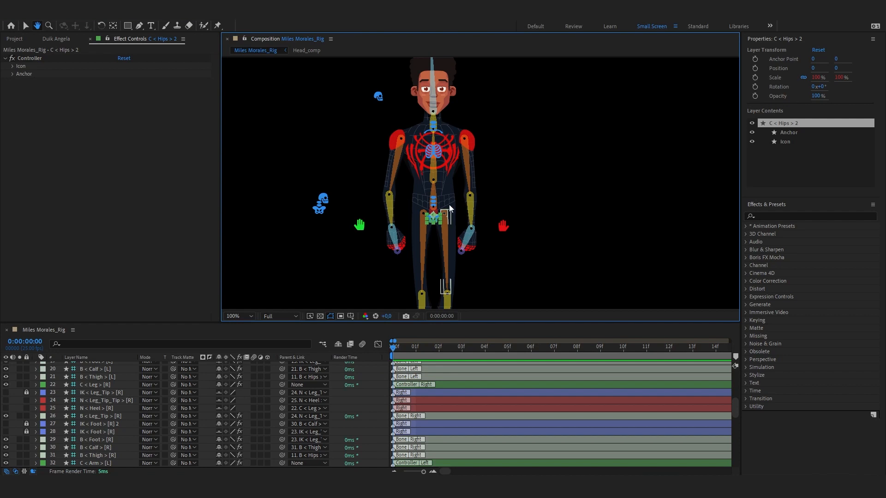
Test the full rig by moving the C < Body > controller down and sideways into a crouch, and undo the pose.
click(432, 152)
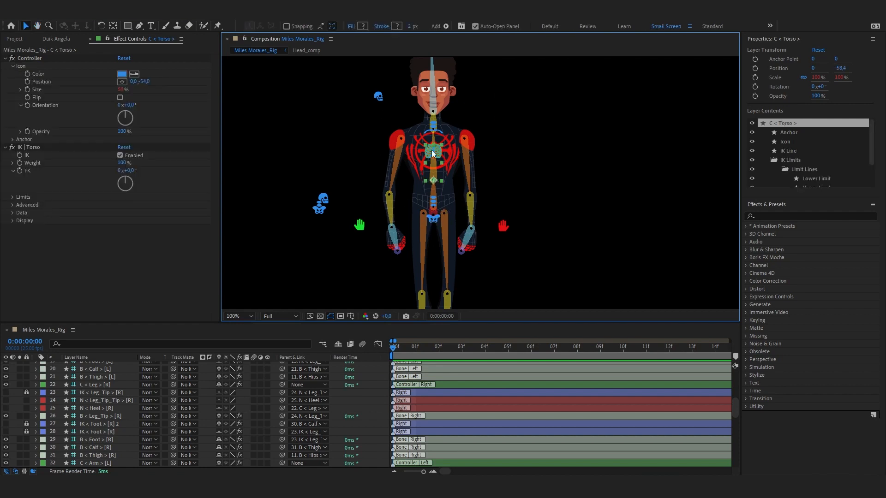
scroll(473, 223, down, 1)
drag(465, 193, 474, 137)
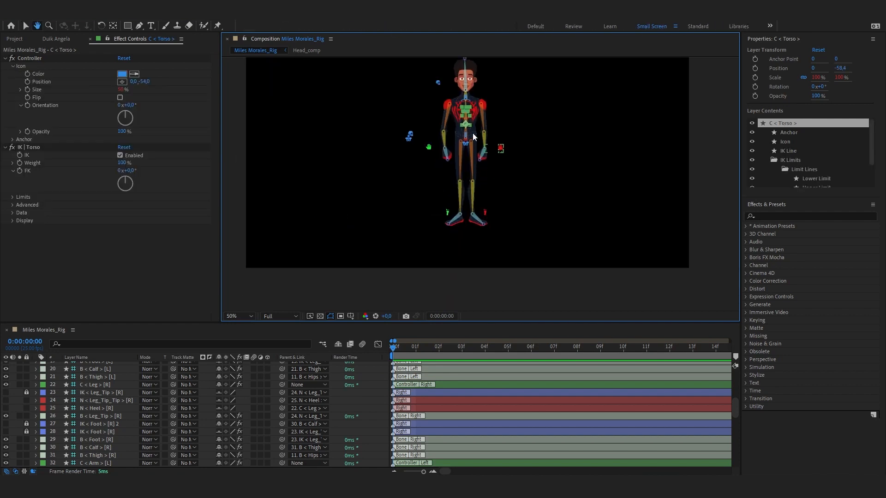
click(409, 135)
scroll(391, 126, up, 1)
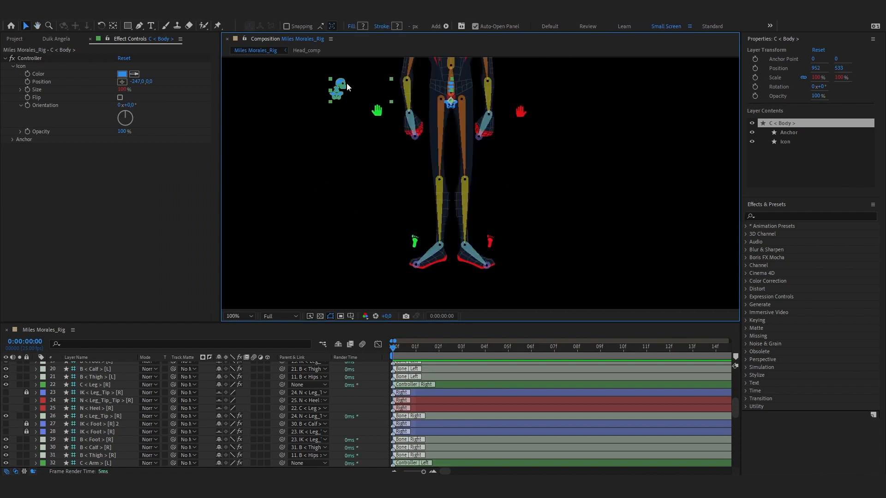
key(v)
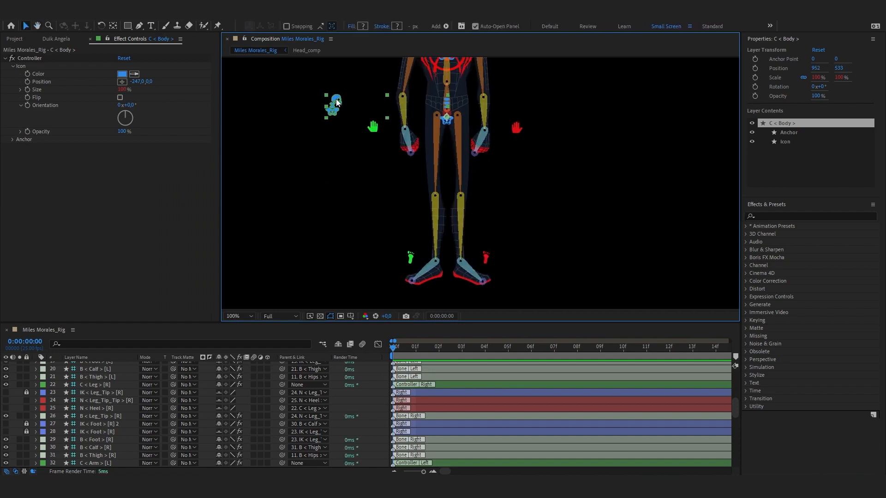
mouse_move(335, 110)
mouse_down()
mouse_move(337, 165)
mouse_move(341, 111)
mouse_up()
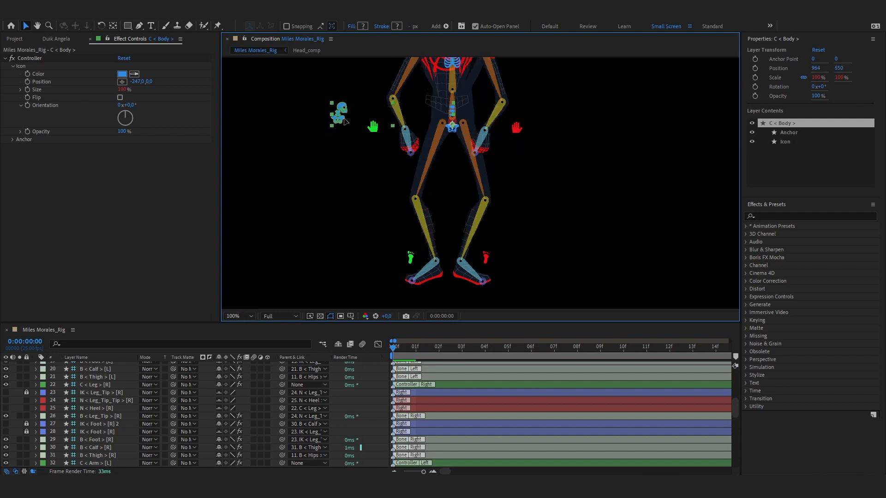
drag(351, 161, 361, 157)
drag(406, 131, 343, 172)
key(v)
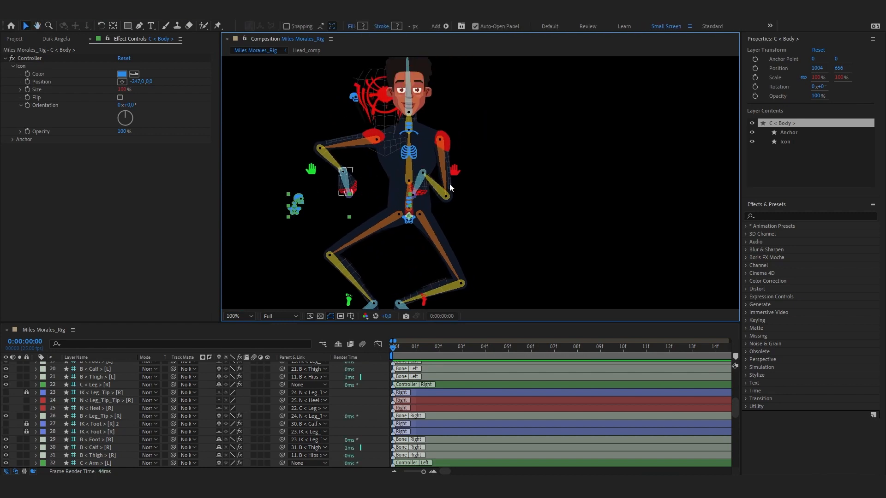
drag(335, 195, 360, 206)
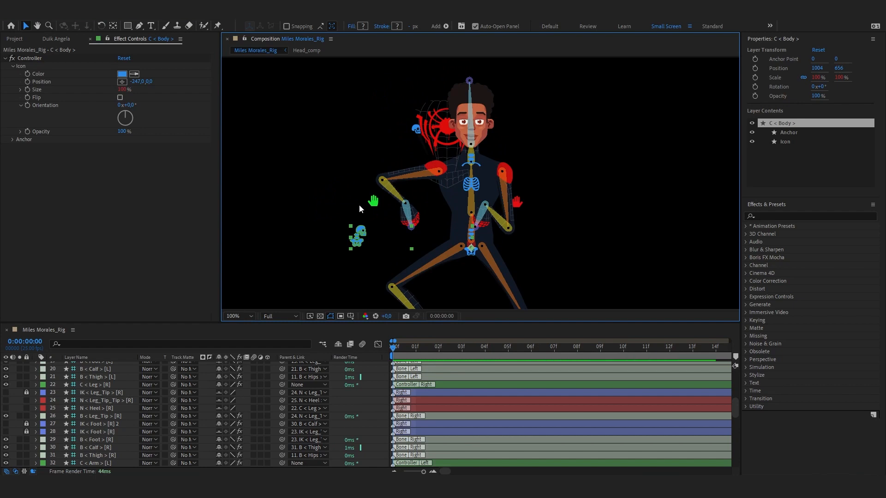
key(ctrl+z)
scroll(483, 180, down, 1)
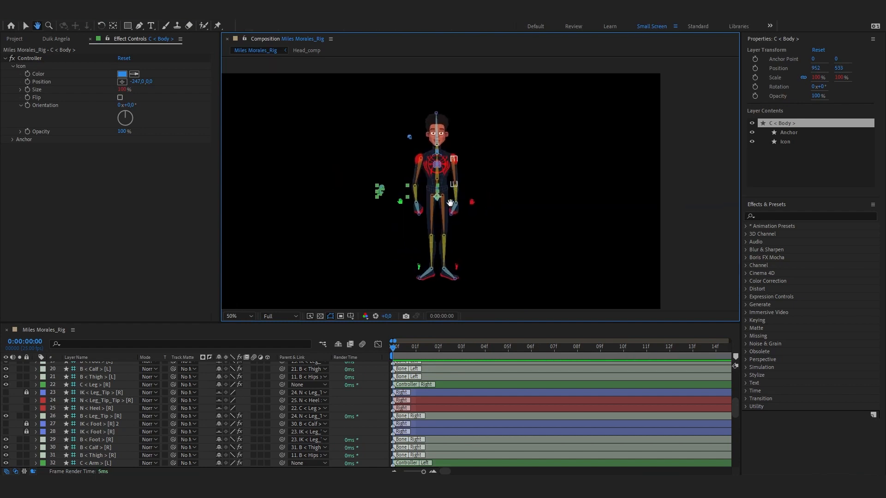
Mark the spine bones from B < Spine_Tip > through B < Hips > as shy, hide them, and lock them.
scroll(116, 402, up, 6)
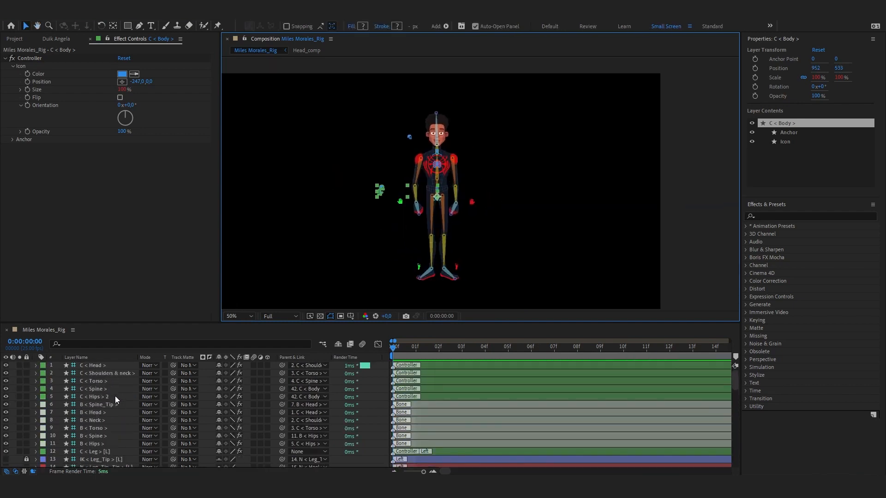
scroll(115, 396, down, 3)
scroll(100, 403, up, 3)
click(102, 443)
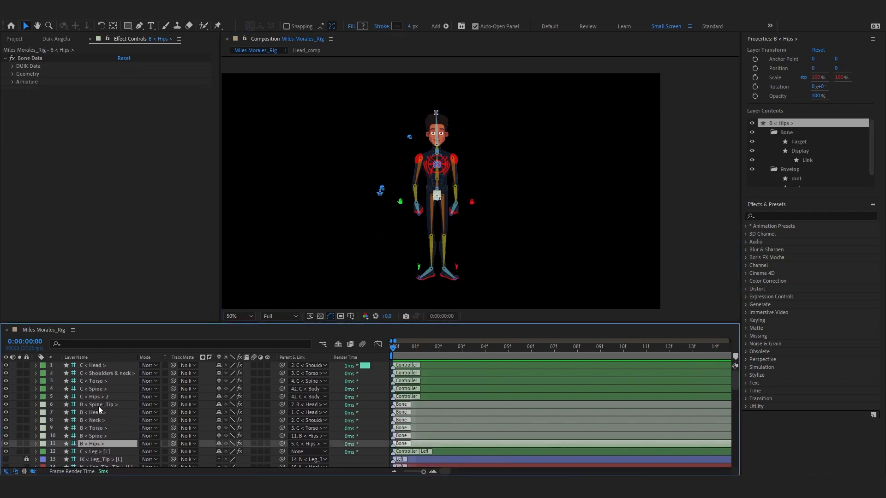
shift+click(98, 405)
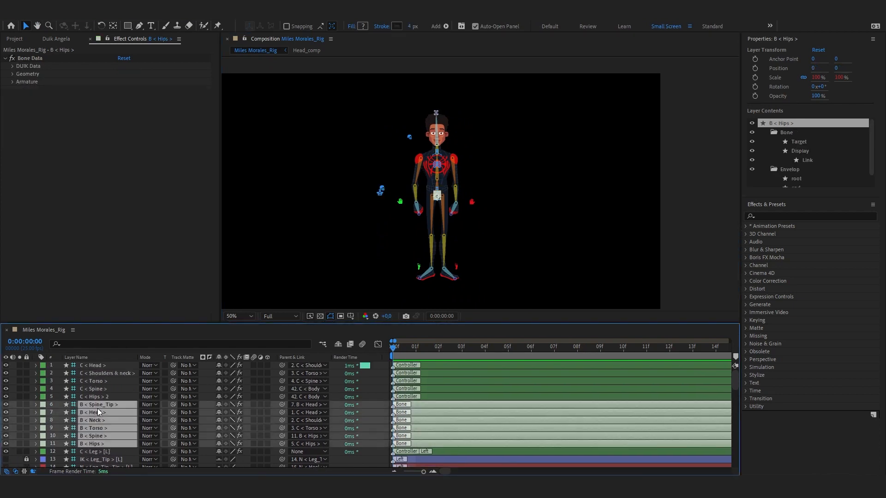
click(219, 405)
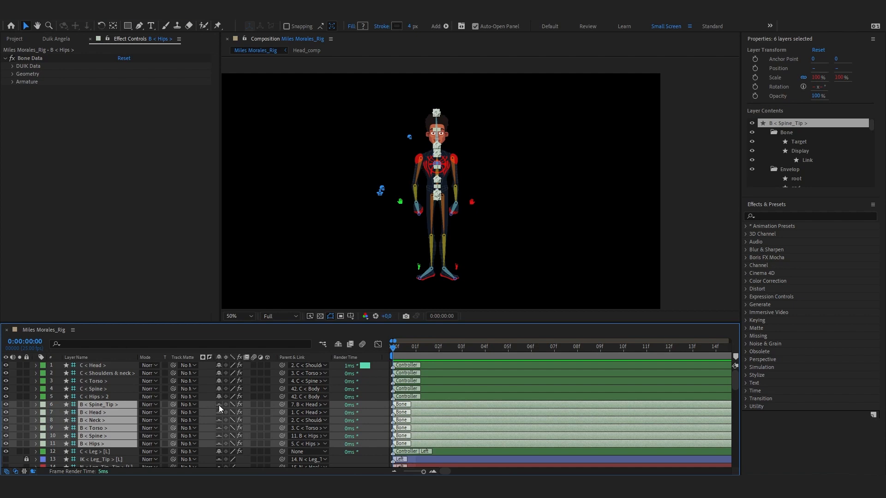
click(6, 405)
drag(27, 405, 26, 444)
scroll(93, 411, down, 3)
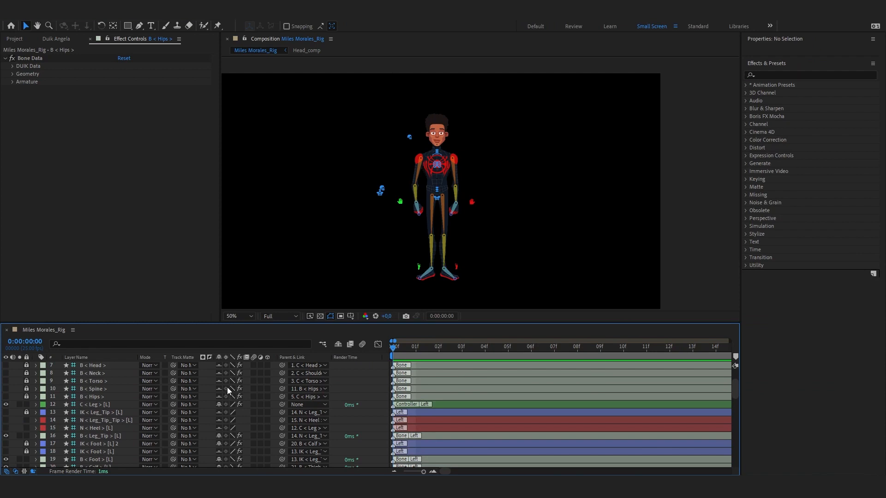
Check how the timeline looks with shy layers hidden by toggling it twice, leaving all layers listed.
scroll(223, 389, up, 1)
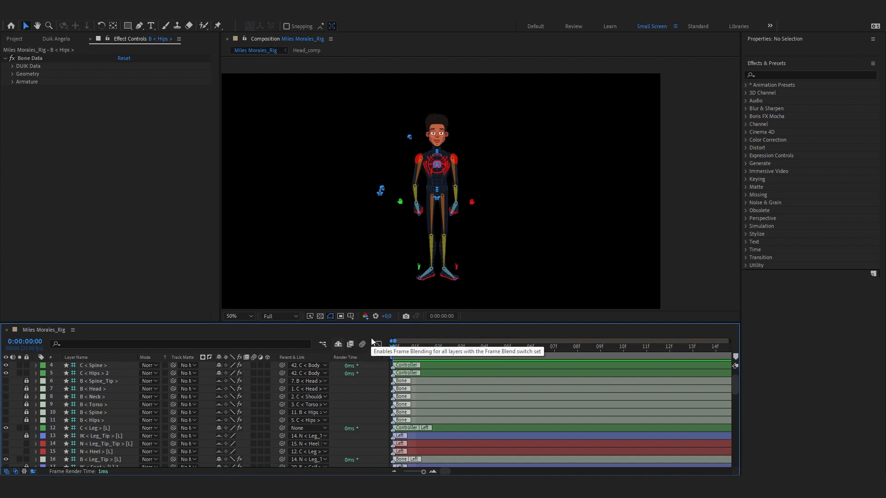
click(338, 344)
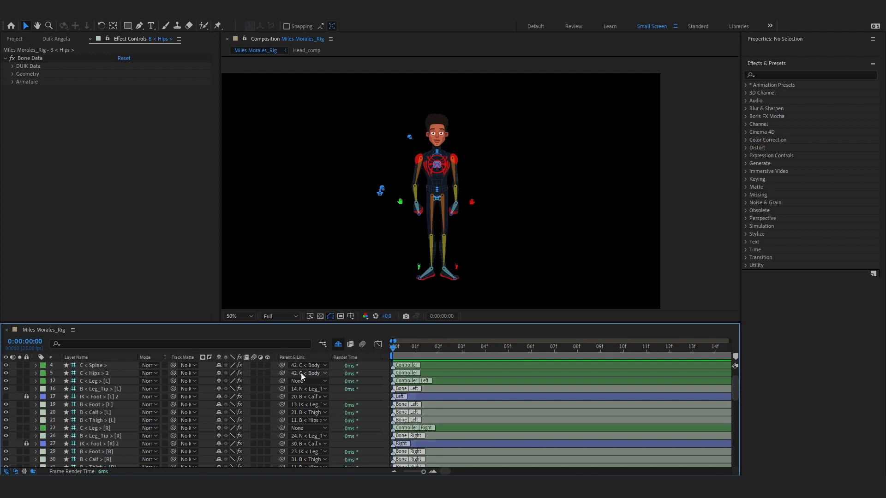
click(338, 345)
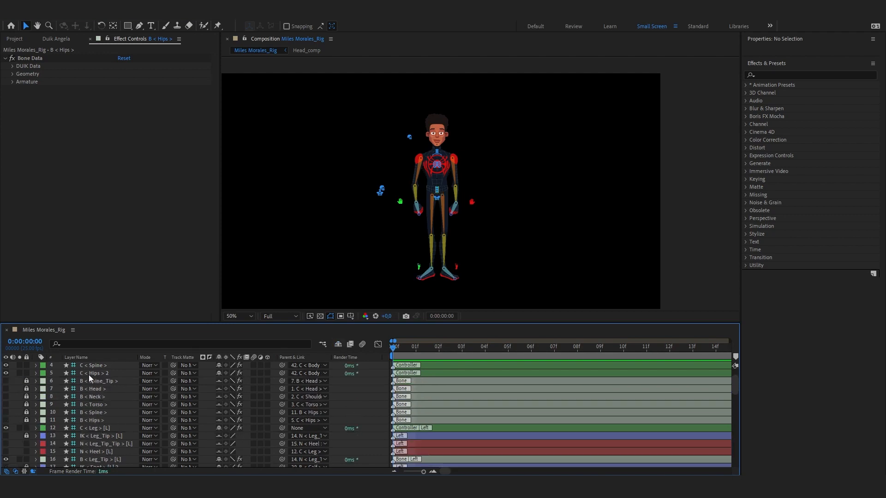
click(339, 345)
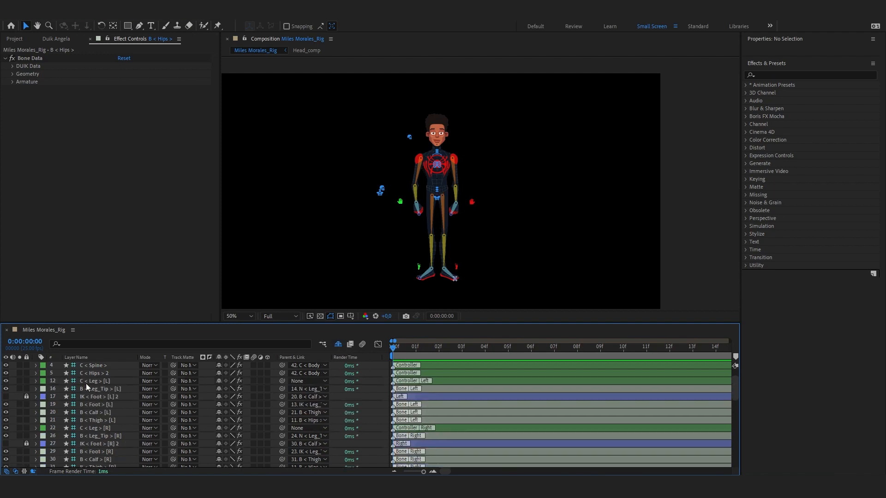
click(338, 344)
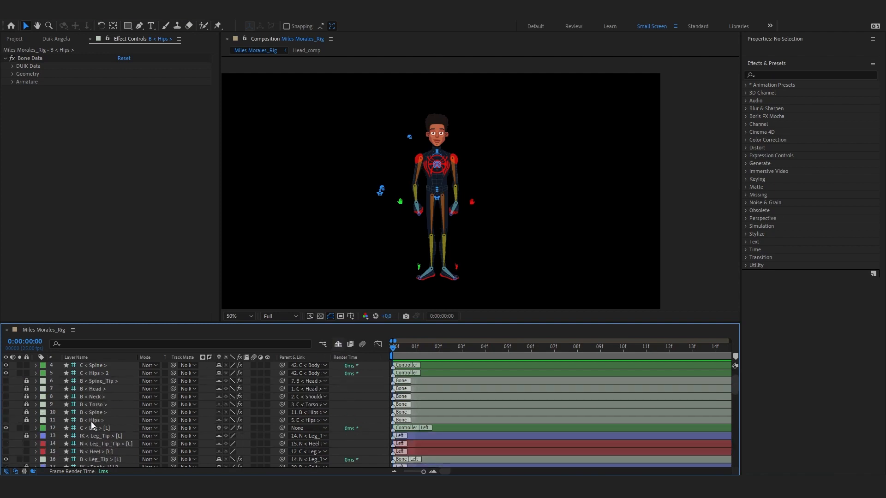
Lock the N < Leg_Tip_Tip > [L] and N < Heel > [L] layers.
scroll(90, 422, down, 1)
scroll(91, 416, down, 1)
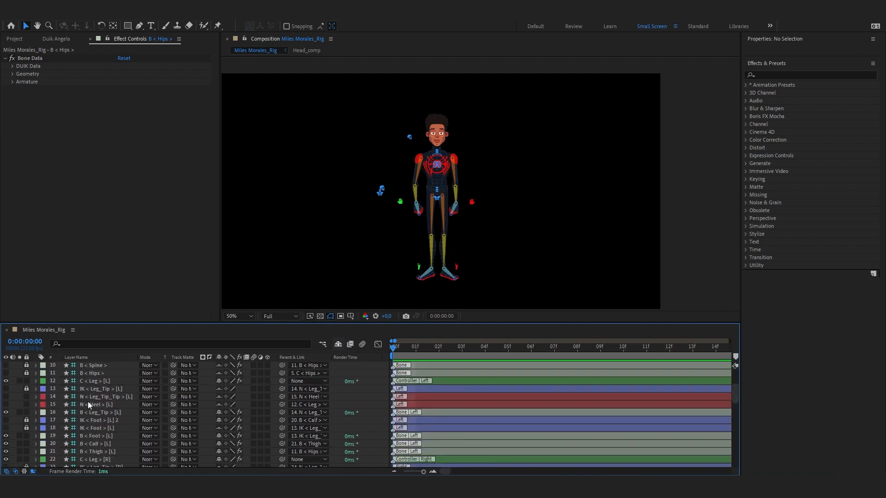
click(91, 398)
shift+click(104, 406)
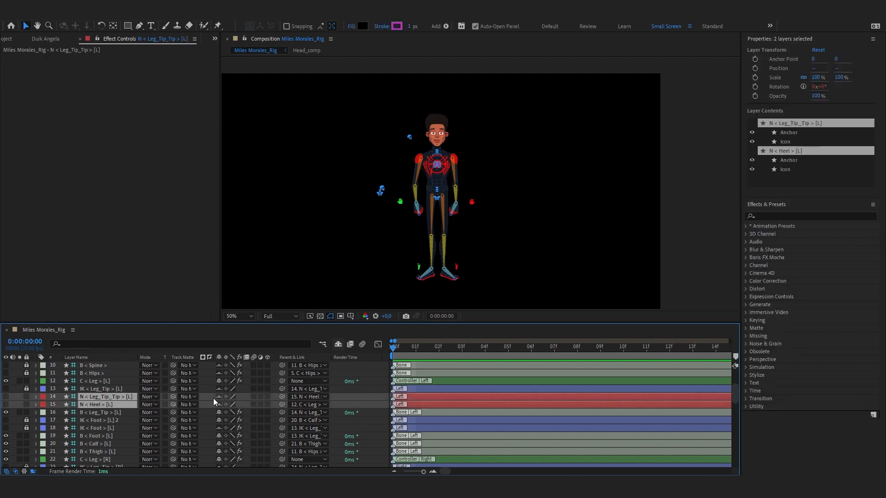
click(26, 396)
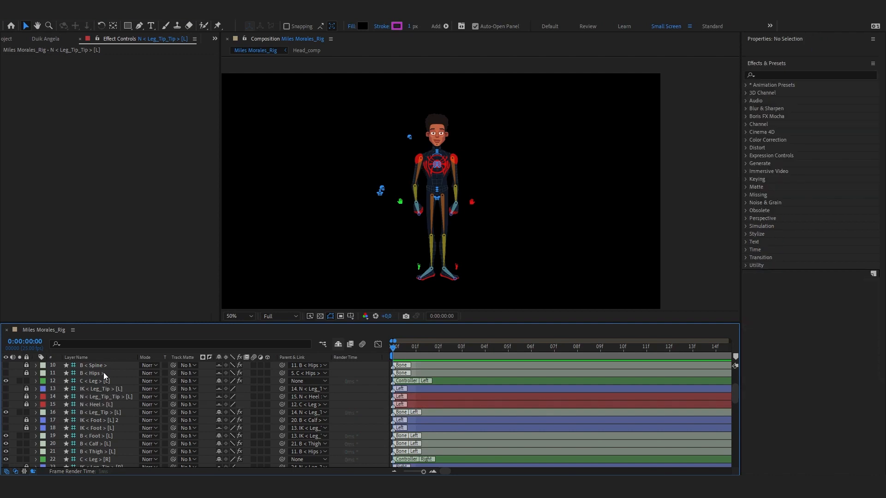
Mark the B < Leg_Tip > [L] bone as shy, lock it, and hide it.
click(79, 381)
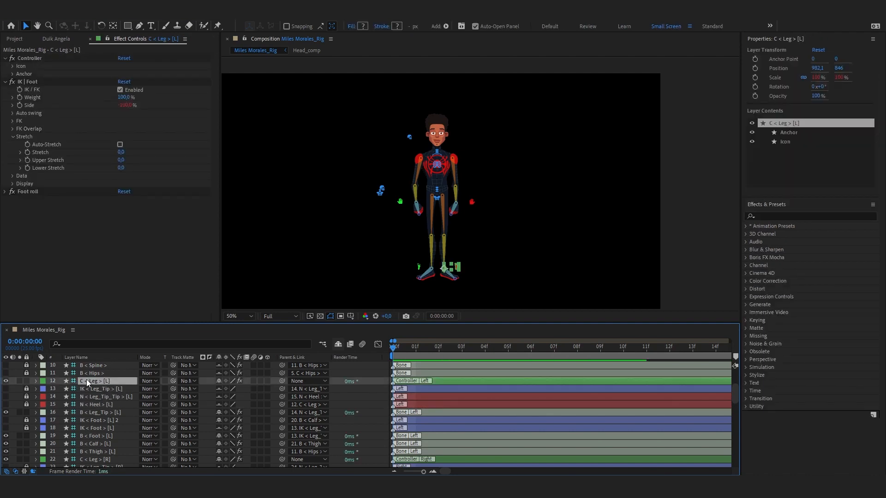
click(88, 411)
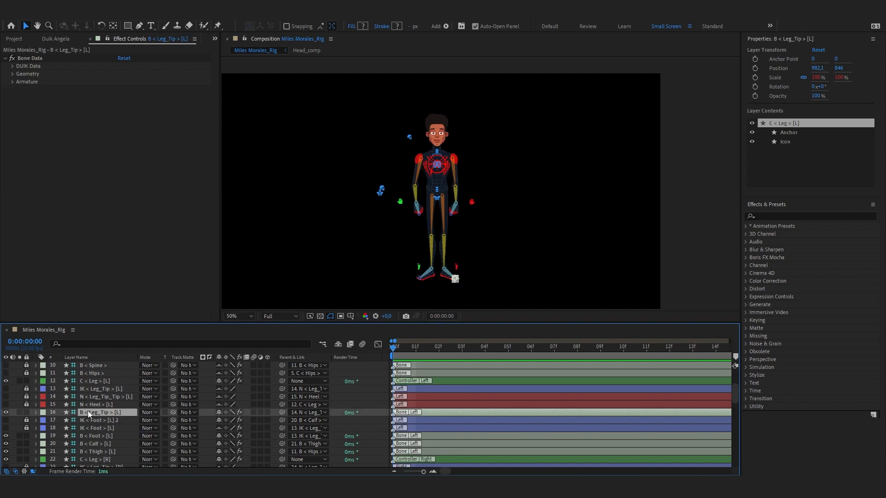
click(217, 412)
click(123, 412)
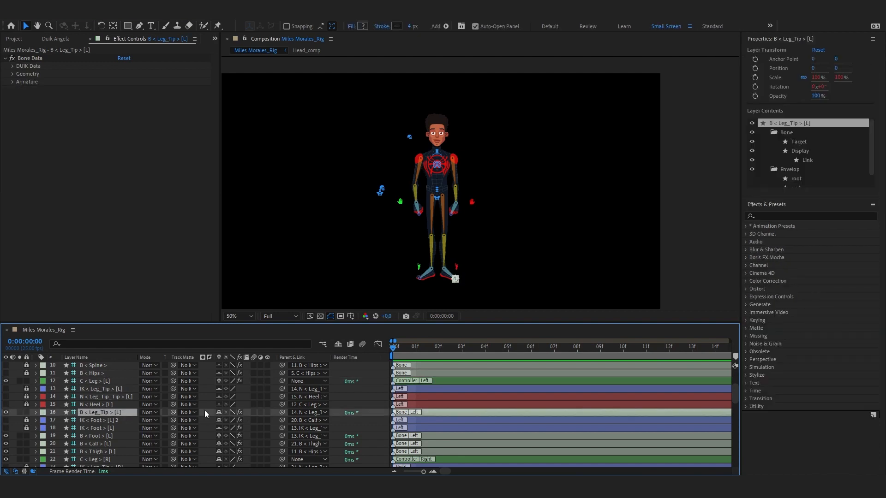
click(26, 411)
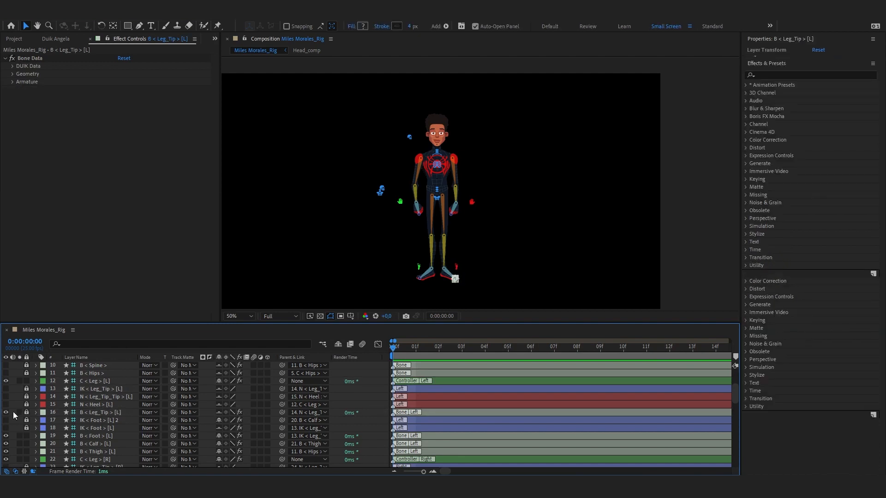
click(6, 412)
Mark the B < Foot > [L], B < Calf > [L] and B < Thigh > [L] bones as shy, hide them, and lock them.
scroll(90, 416, down, 3)
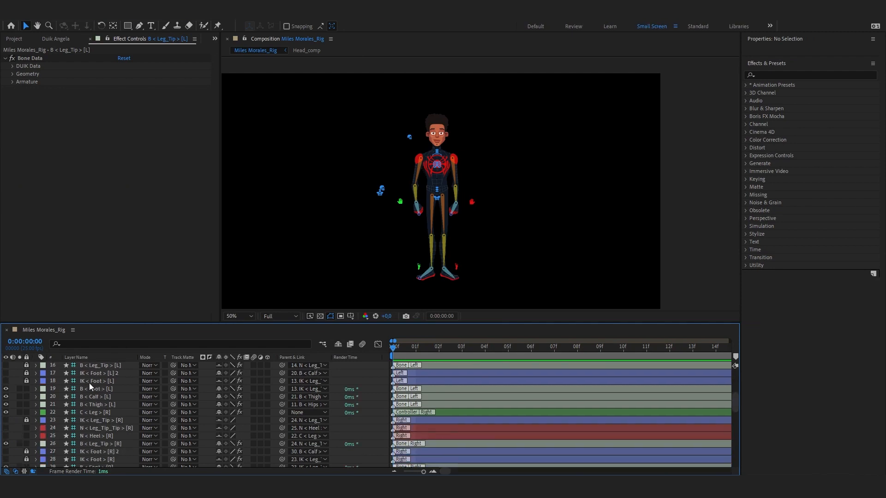
click(95, 390)
shift+click(101, 404)
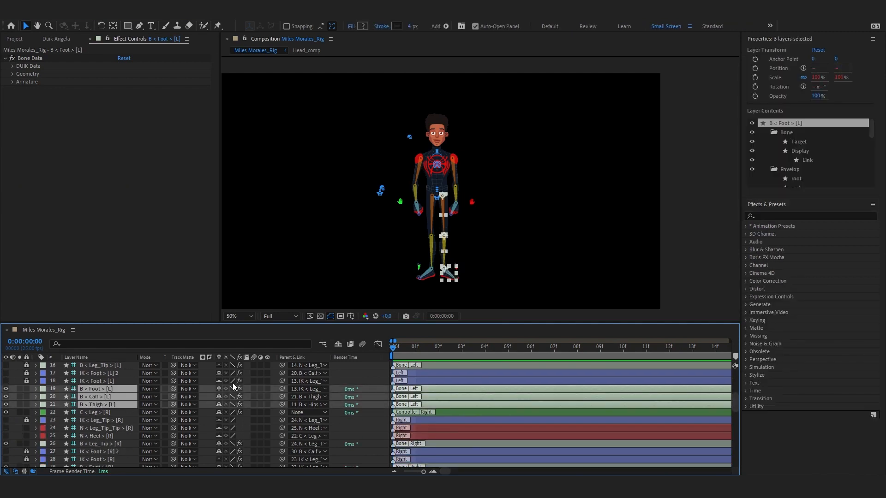
drag(6, 393, 26, 404)
Lock the N < Leg_Tip_Tip > [R] and N < Heel > [R] layers.
scroll(101, 416, down, 1)
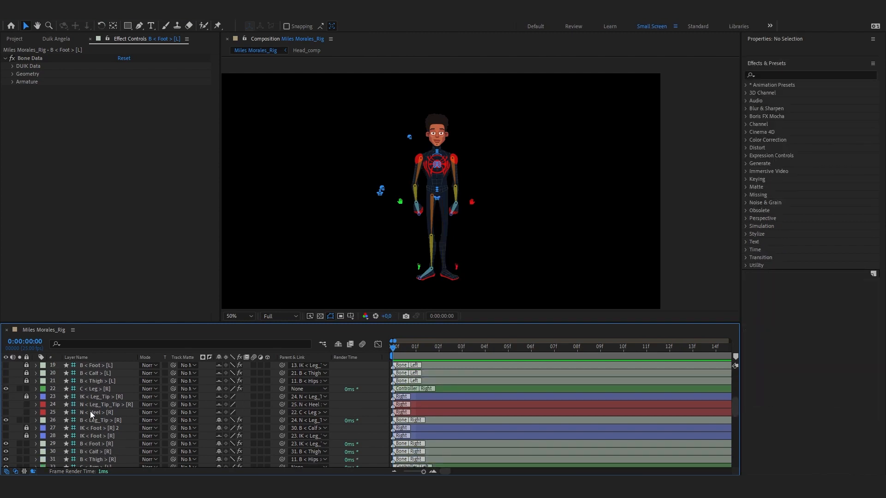
click(90, 405)
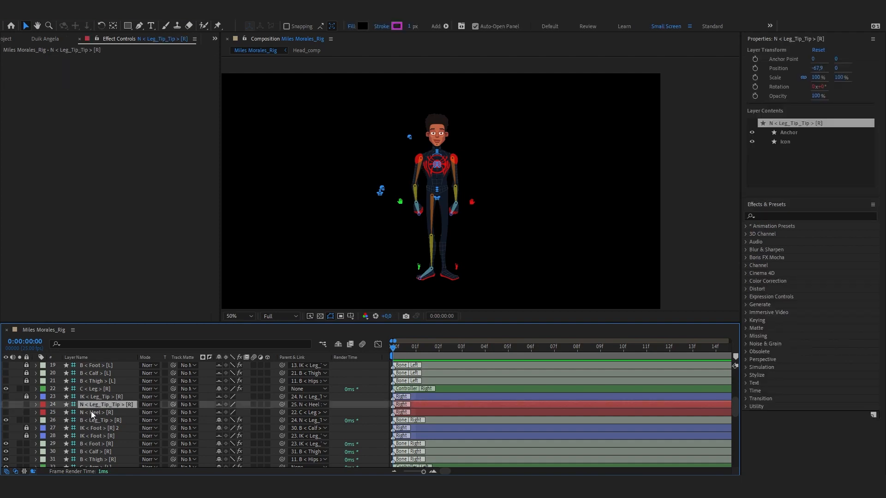
shift+click(93, 412)
drag(26, 405, 27, 413)
Mark the B < Leg_Tip > [R] bone as shy, hide it, and lock it.
click(101, 420)
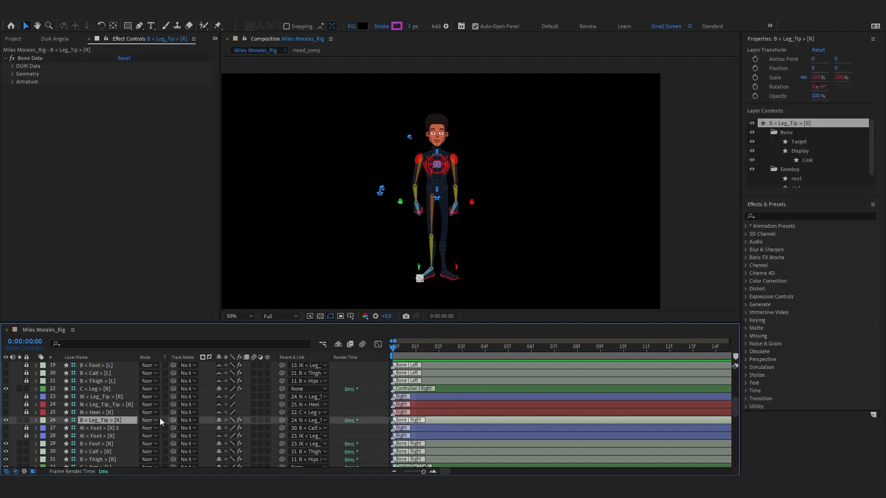
click(218, 421)
click(6, 420)
click(27, 420)
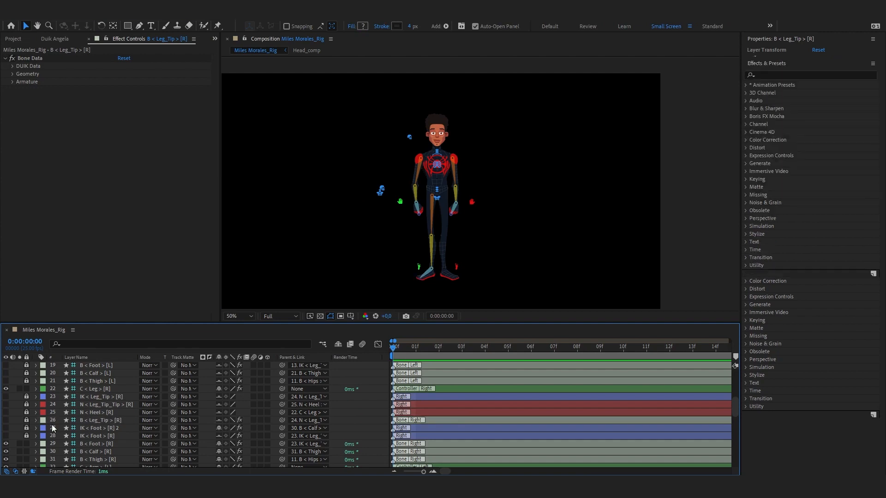
Mark the B < Foot > [R], B < Calf > [R] and B < Thigh > [R] bones as shy, hide them, and lock them.
scroll(101, 428, down, 2)
click(92, 403)
click(94, 397)
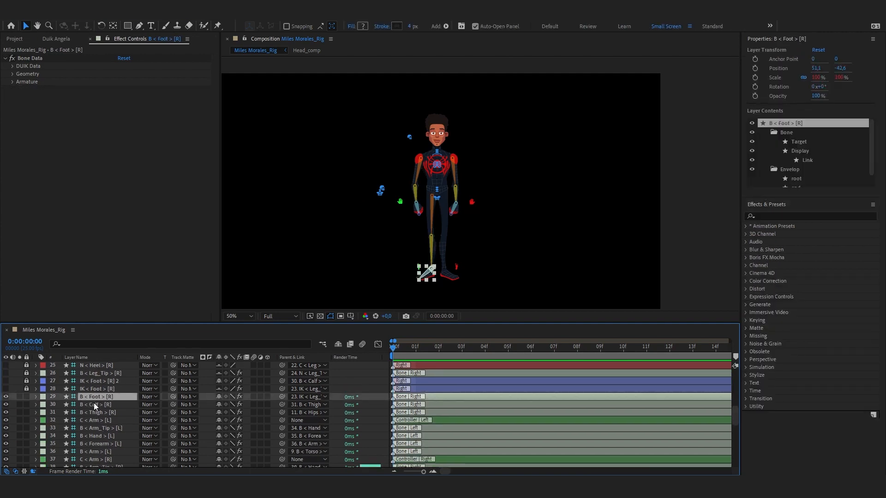
shift+click(96, 413)
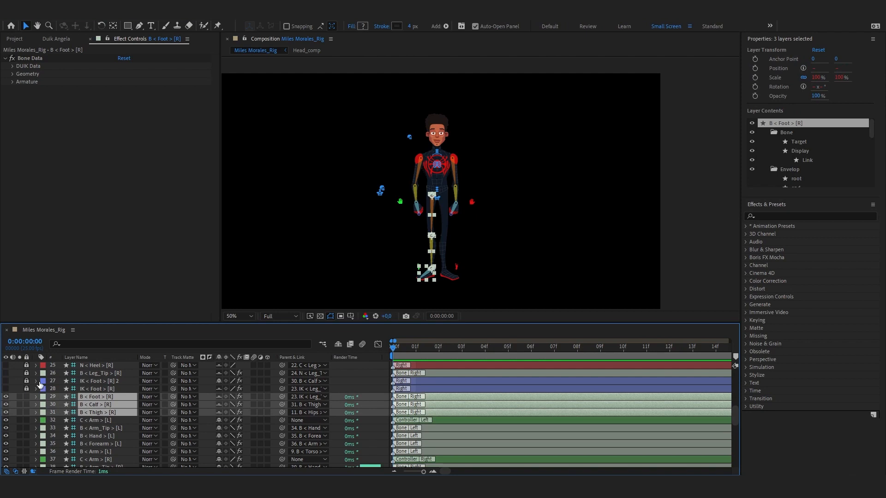
click(6, 396)
click(27, 396)
Mark the left arm bones from B < Arm_Tip > [L] through B < Arm > [L] as shy, hide them, and lock them.
scroll(99, 419, down, 1)
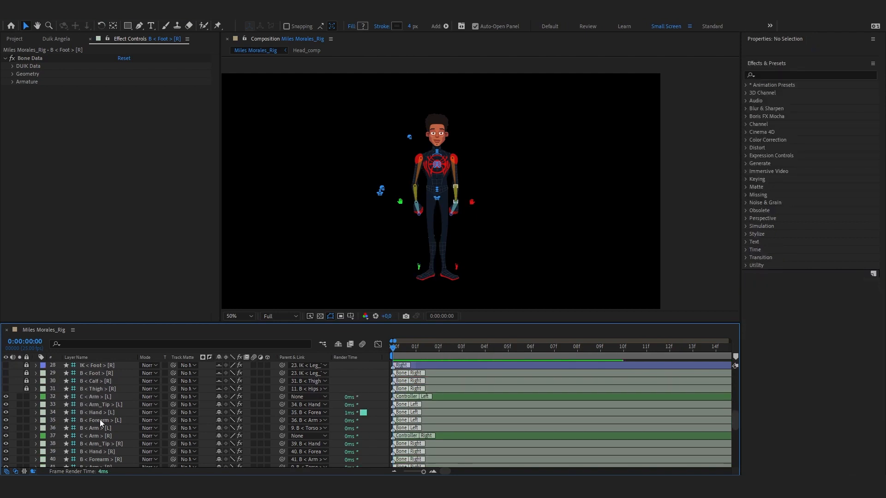
click(97, 405)
shift+click(101, 428)
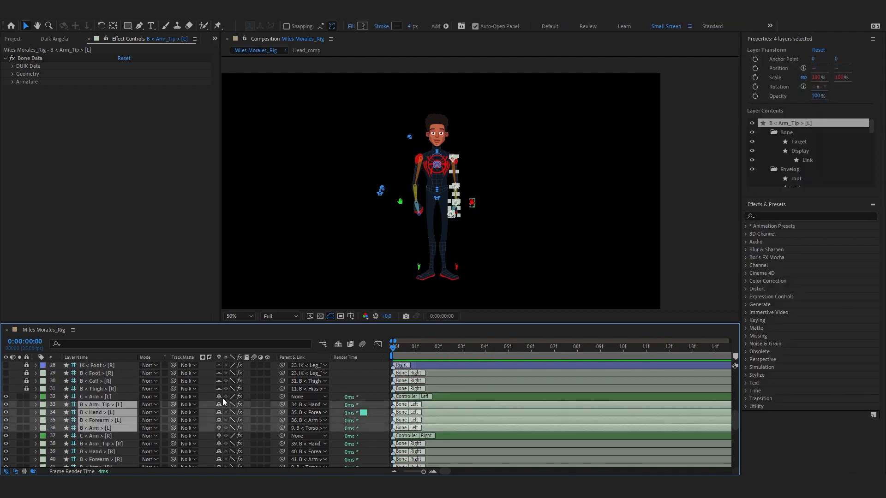
click(6, 405)
click(27, 404)
Mark the right arm bones from B < Arm_Tip > [R] through B < Arm > [R] as shy and hide them.
scroll(111, 417, down, 2)
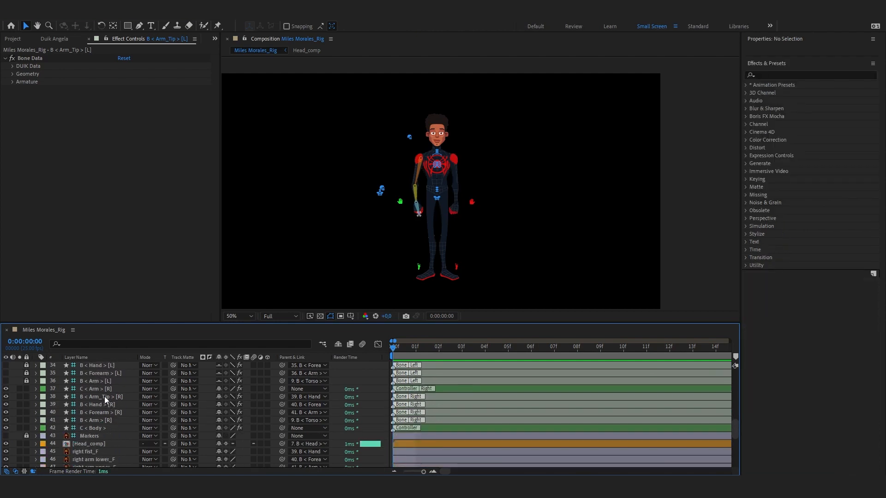
click(104, 397)
shift+click(102, 421)
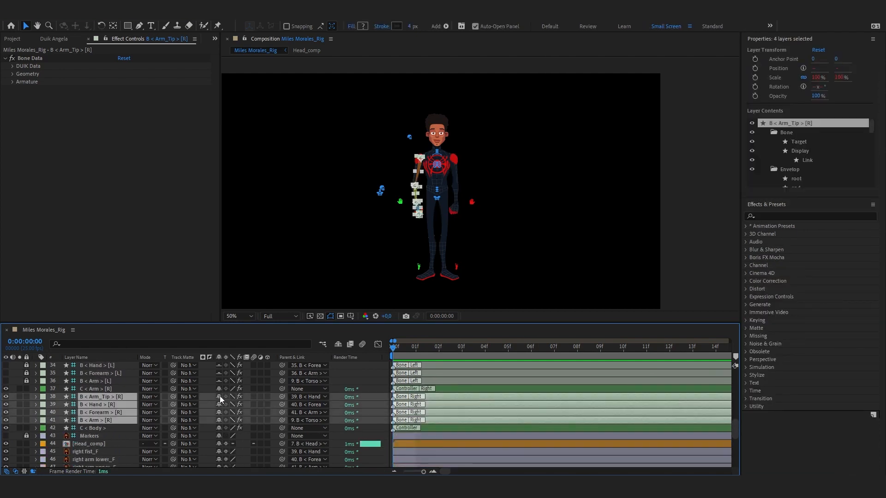
drag(11, 396, 10, 419)
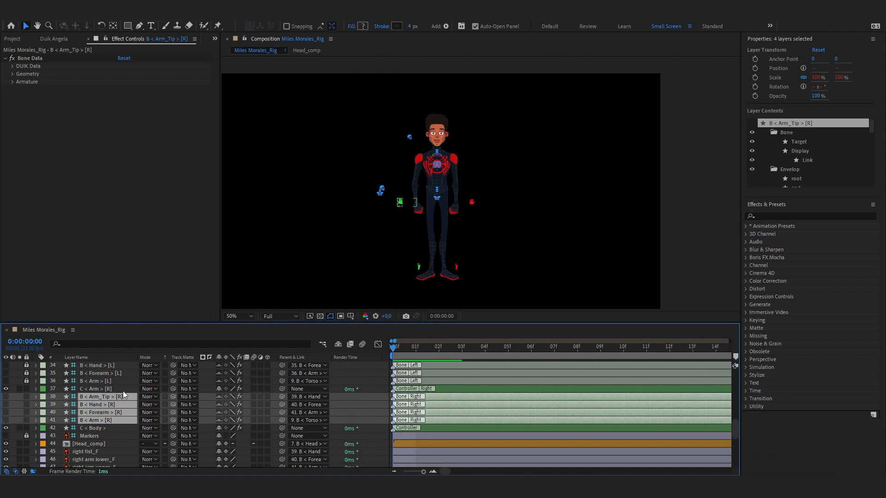
Mark the artwork layers from Head_comp through left foot as shy.
scroll(10, 418, up, 2)
scroll(148, 403, down, 6)
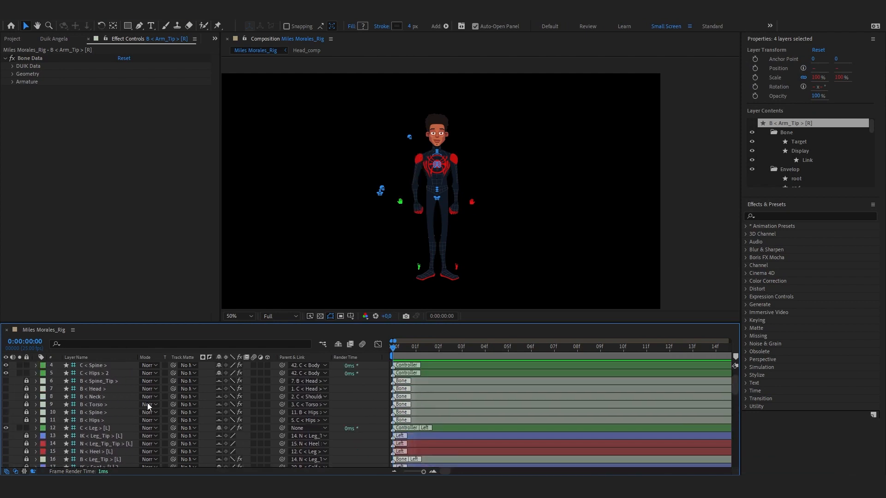
scroll(145, 389, up, 2)
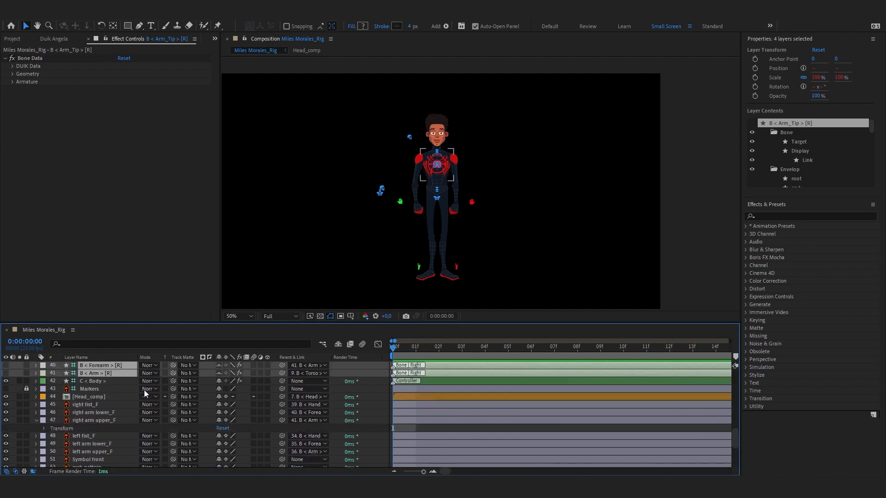
click(88, 397)
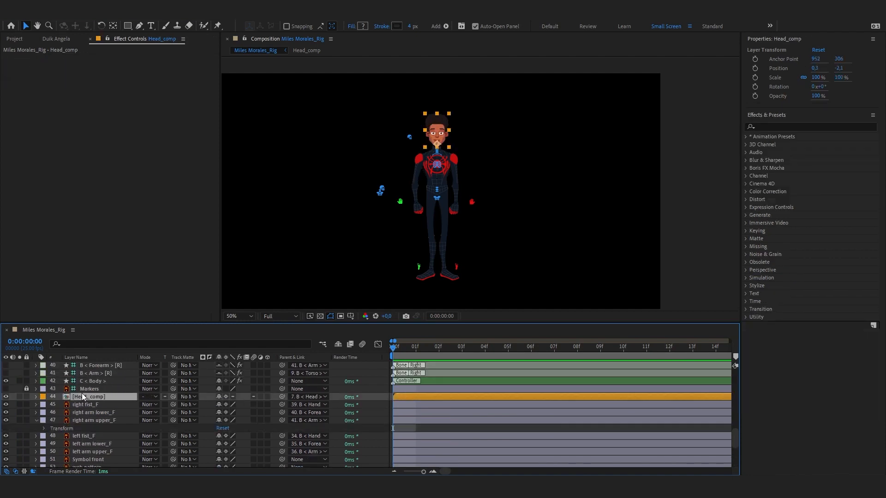
scroll(88, 396, down, 3)
scroll(100, 451, down, 1)
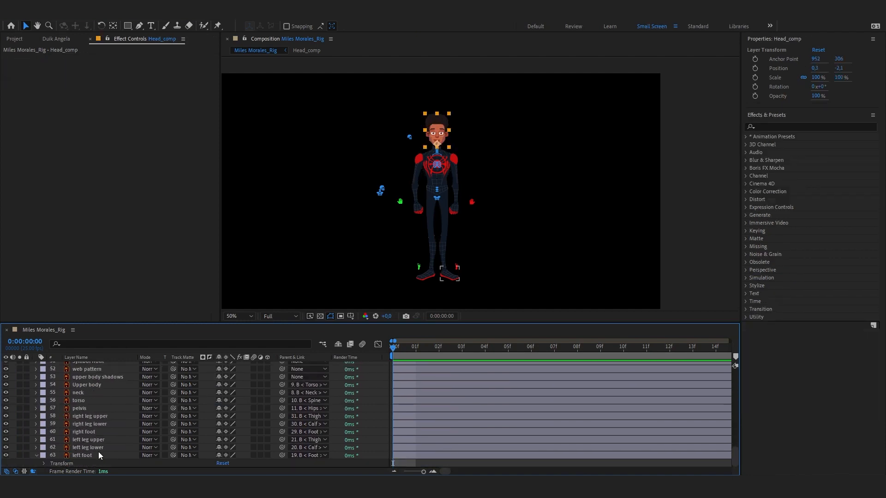
shift+click(98, 454)
key(ctrl+shift+a)
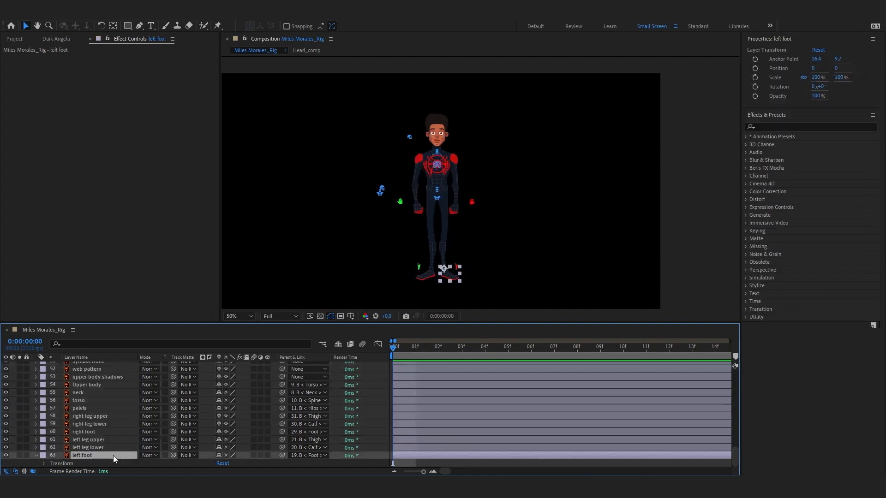
click(113, 456)
scroll(93, 415, up, 4)
shift+click(92, 390)
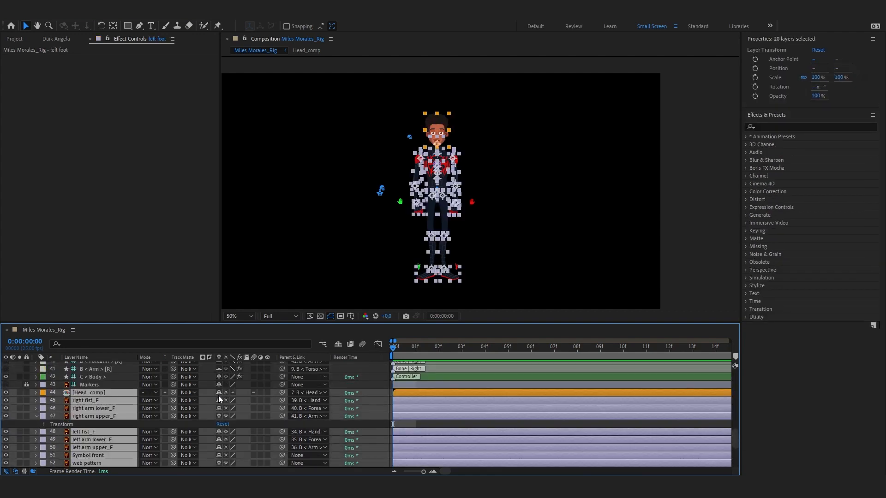
click(191, 415)
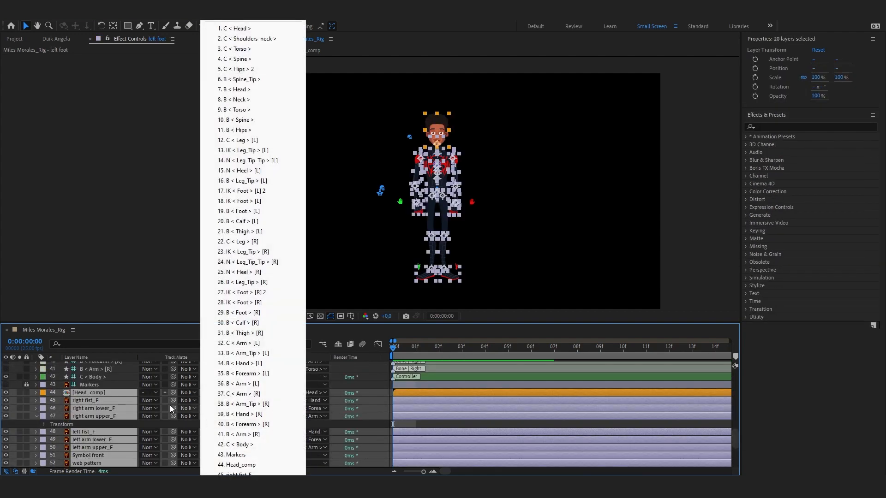
click(112, 421)
Turn on hiding of shy layers in the timeline and mark the Markers layer as shy.
click(337, 345)
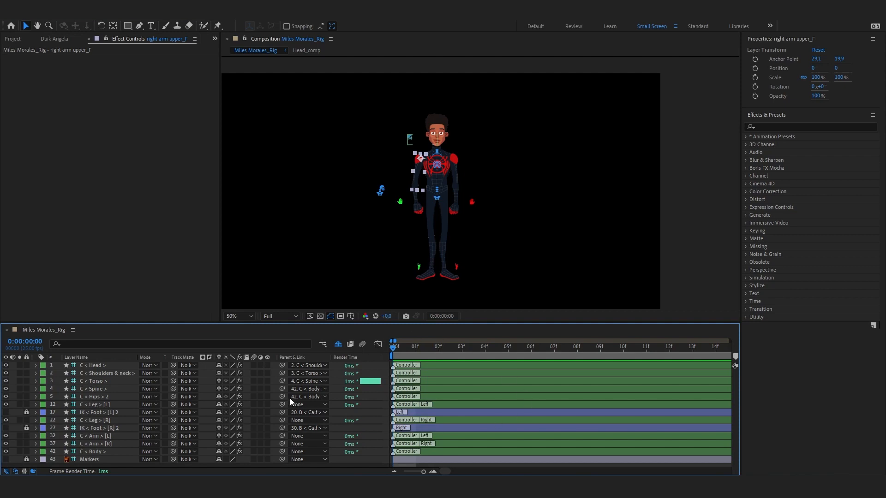
click(217, 460)
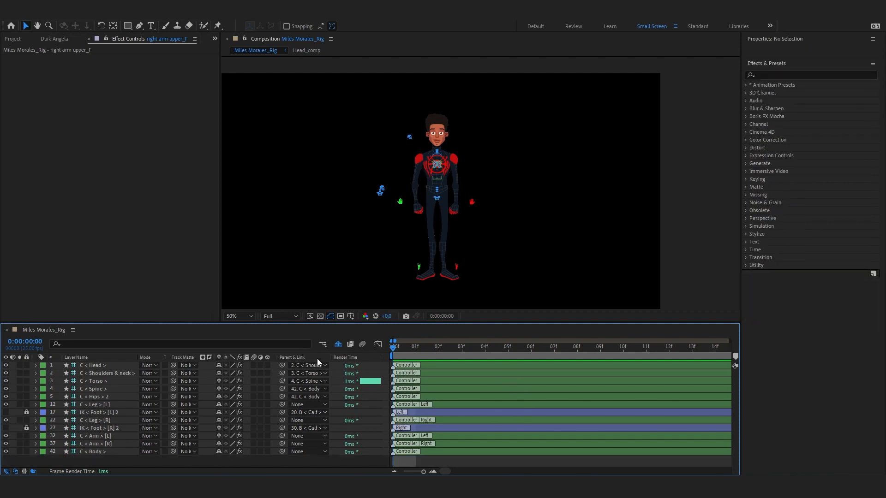
Examine the head, torso, spine and body controllers to see which icon each one drives on the character.
click(112, 366)
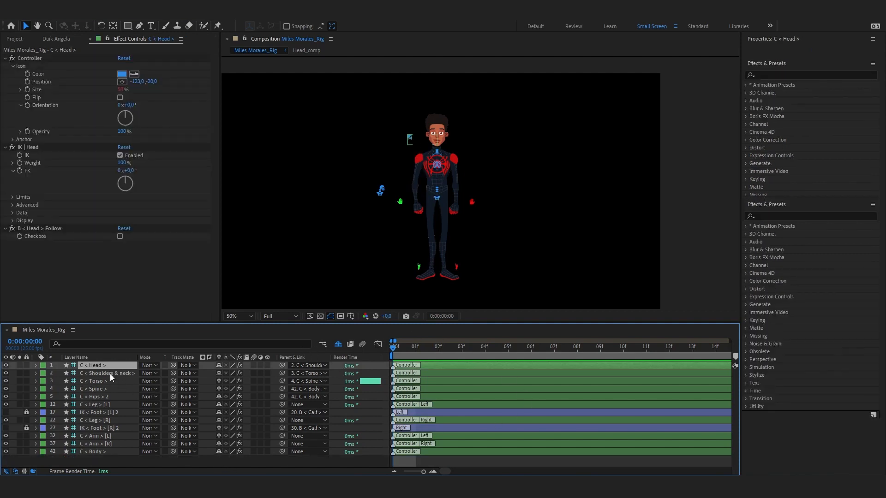
click(120, 389)
click(99, 381)
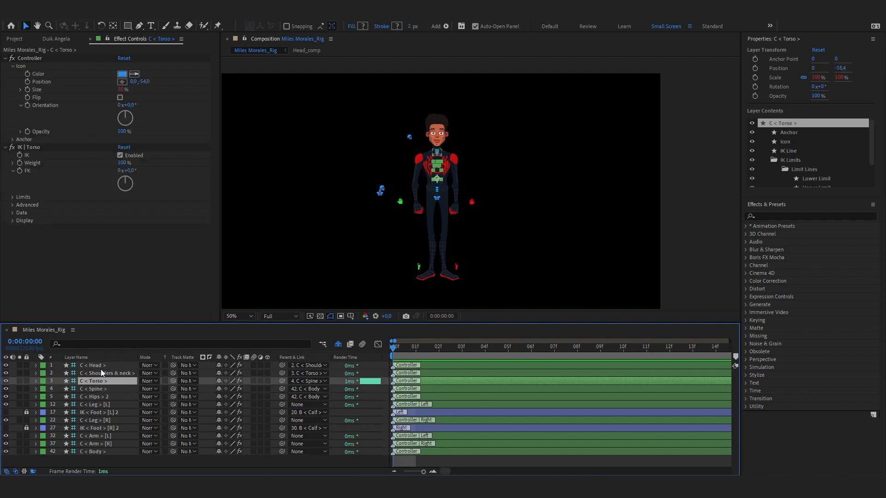
click(101, 368)
click(114, 379)
scroll(447, 171, up, 1)
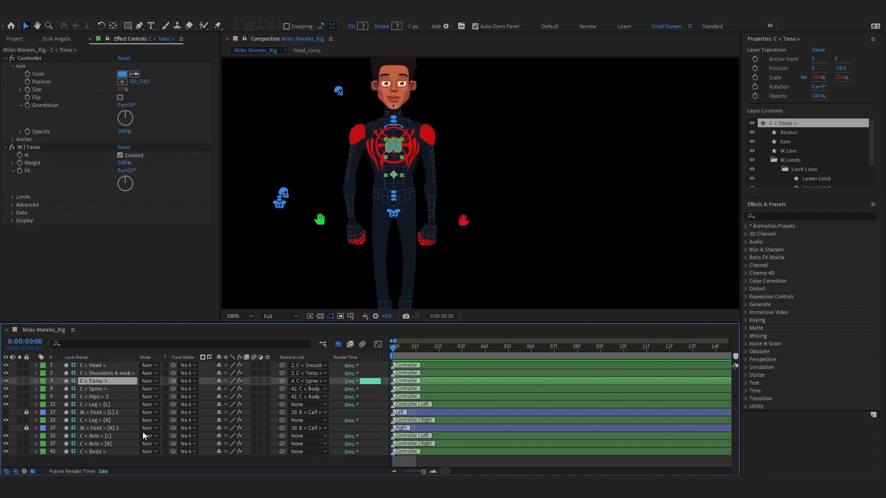
click(98, 391)
click(104, 447)
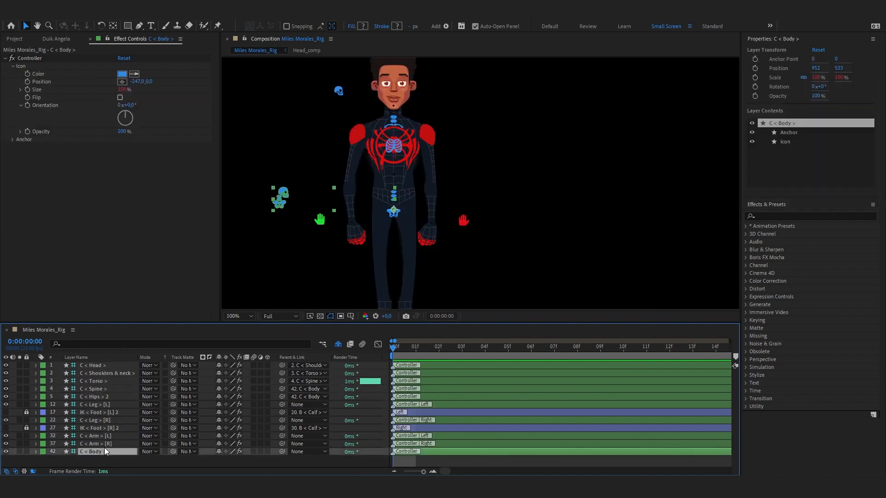
click(111, 389)
click(110, 383)
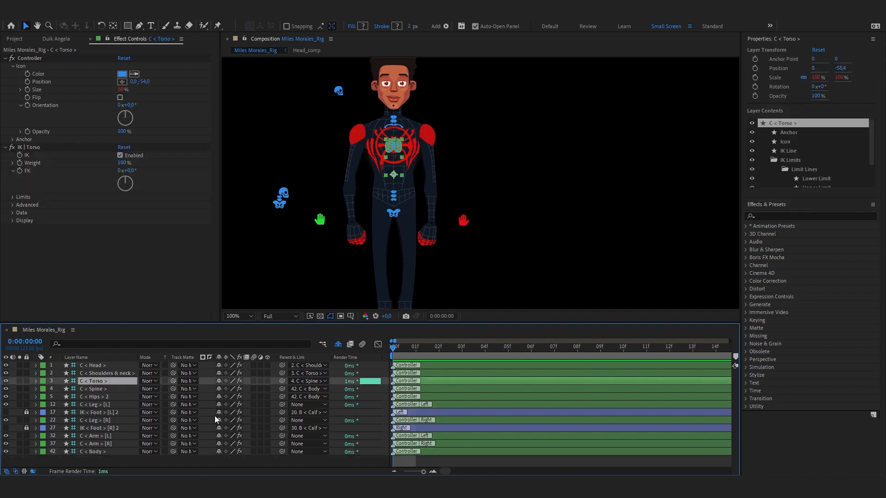
Mark the locked IK < Foot > [L] 2 and IK < Foot > [R] 2 layers as shy.
click(118, 414)
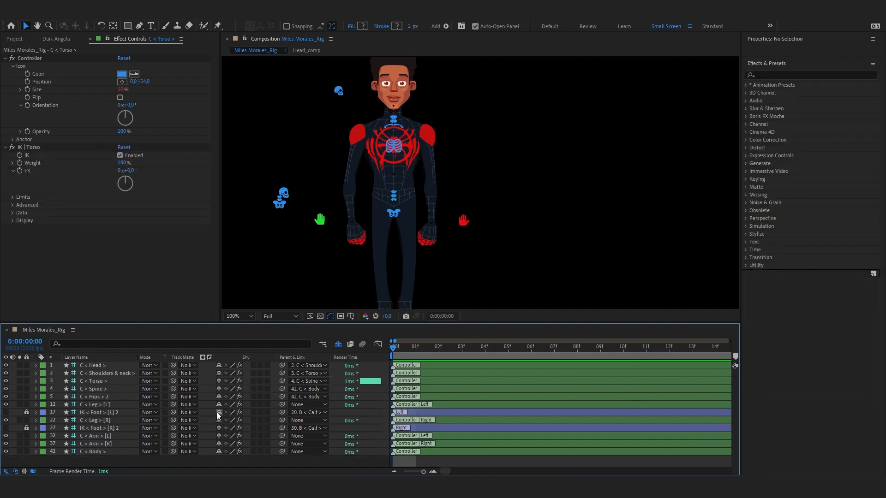
click(218, 413)
click(130, 418)
click(219, 420)
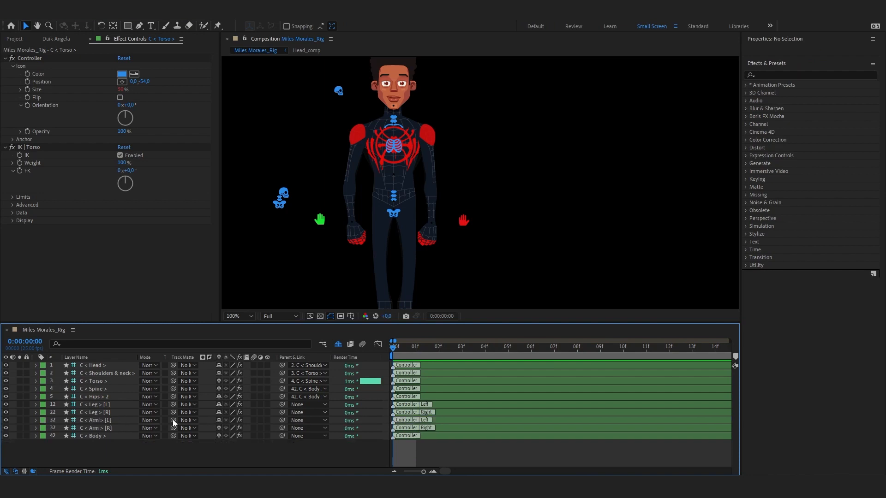
Look through the remaining controllers and compare the timeline with shy layers shown and hidden.
click(103, 412)
click(107, 396)
click(107, 384)
click(105, 396)
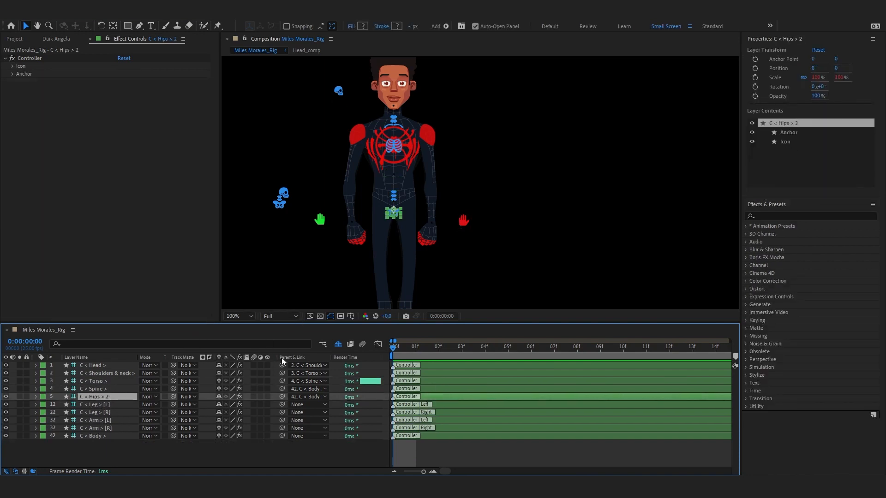
click(338, 346)
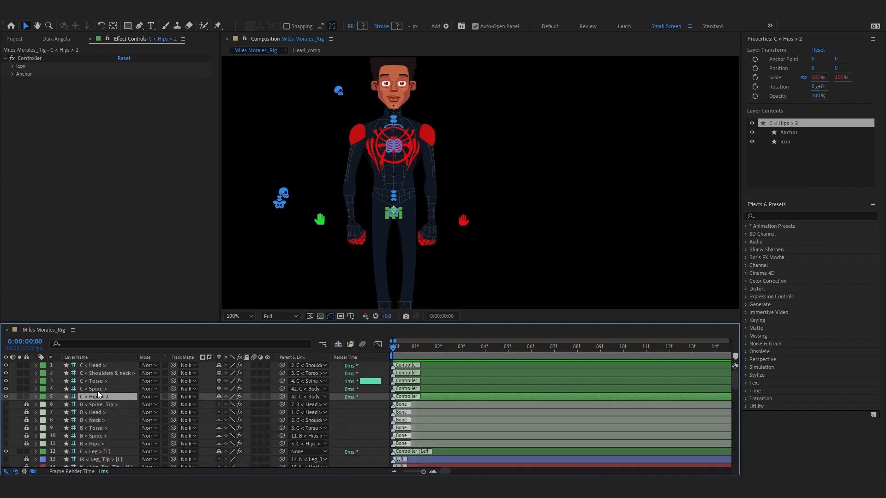
click(337, 345)
click(112, 366)
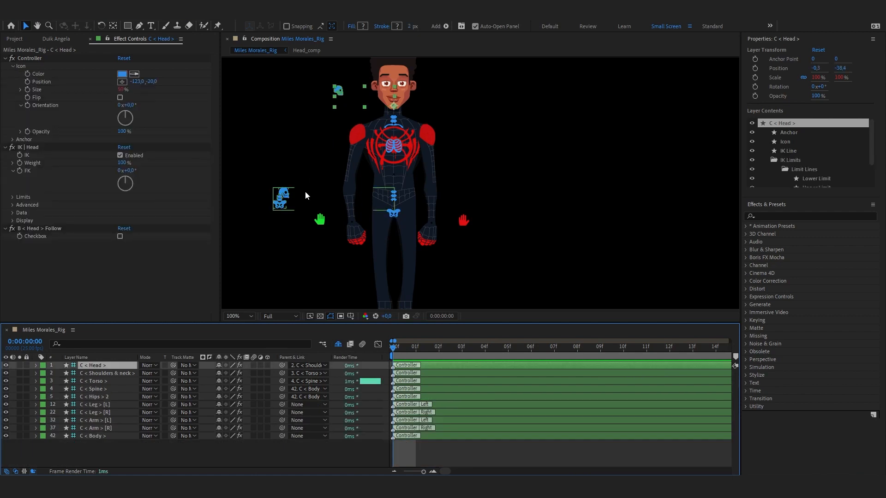
Nudge the C < Arm > [L] hand controller slightly outward and up in the composition.
click(319, 219)
click(467, 225)
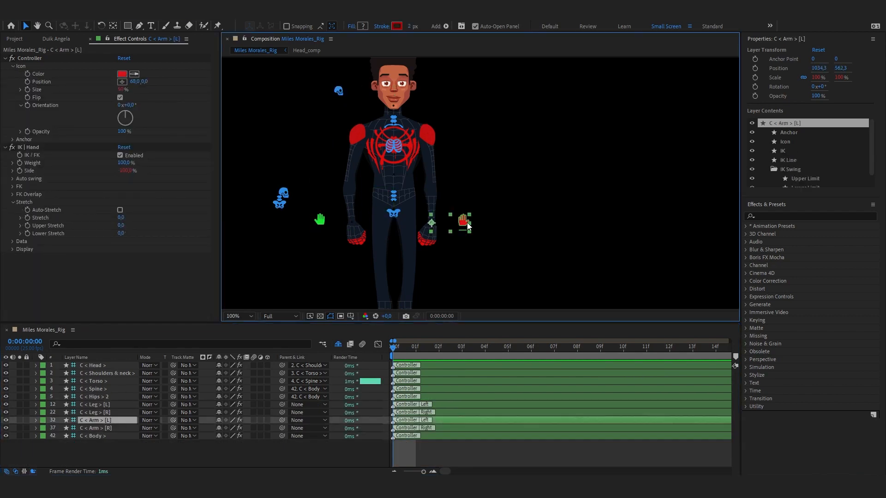
drag(469, 219, 465, 220)
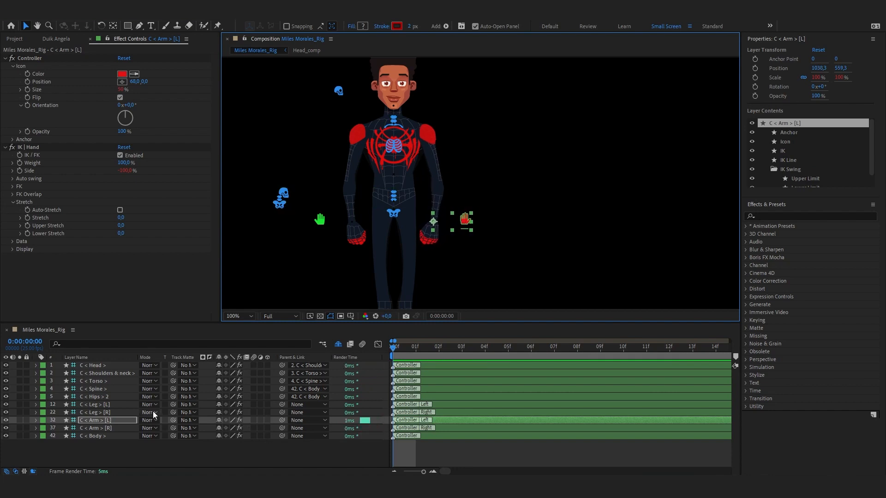
Check the leg controllers and feet on the character, and save the project.
click(106, 405)
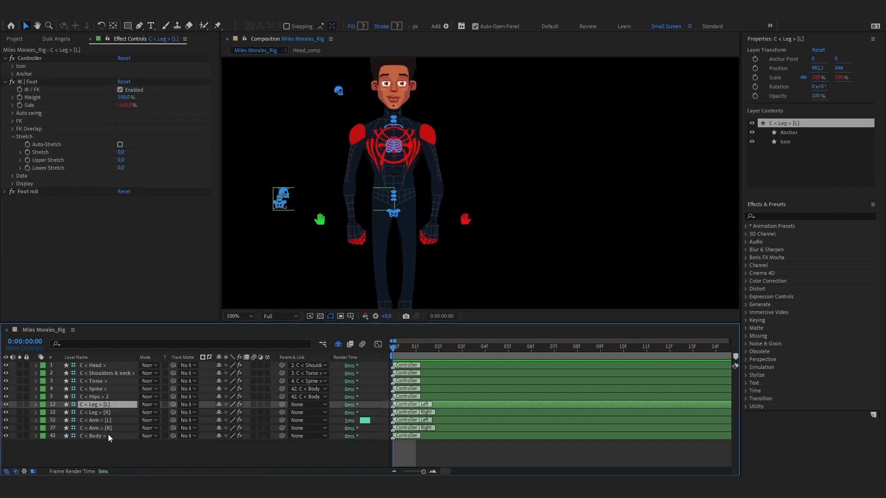
scroll(443, 233, down, 1)
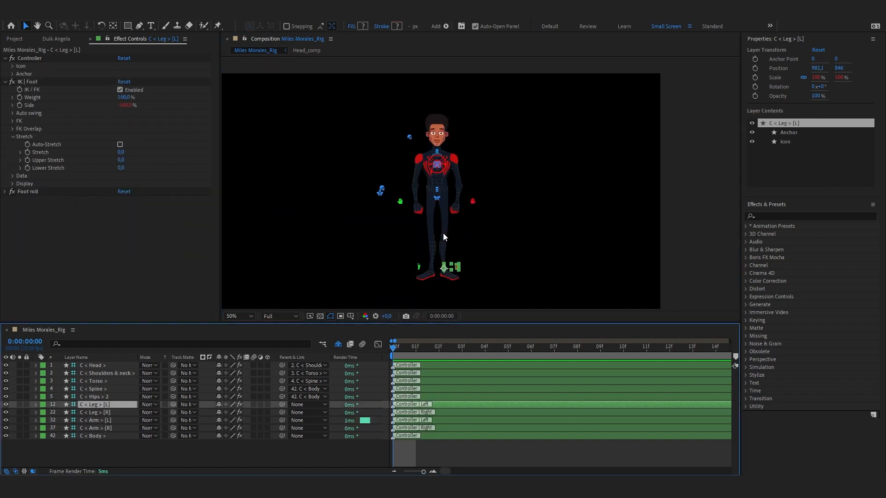
drag(500, 253, 419, 269)
click(406, 292)
scroll(394, 206, up, 4)
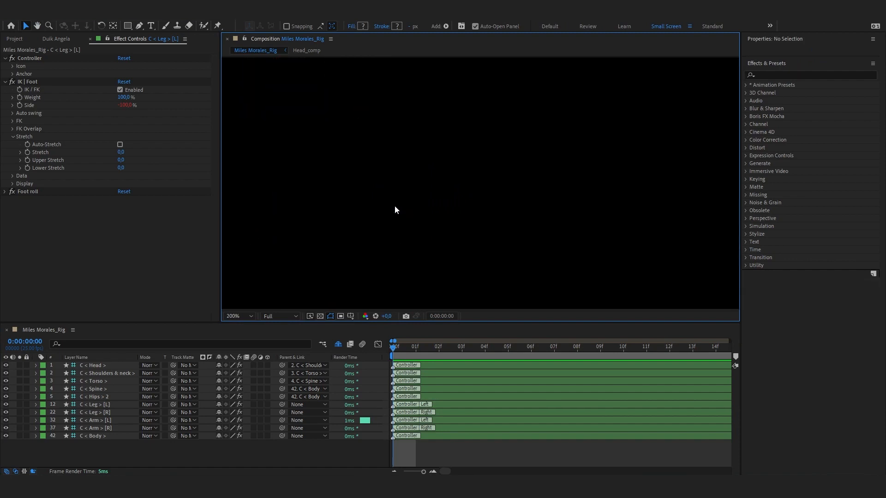
drag(289, 228, 562, 236)
scroll(553, 233, down, 4)
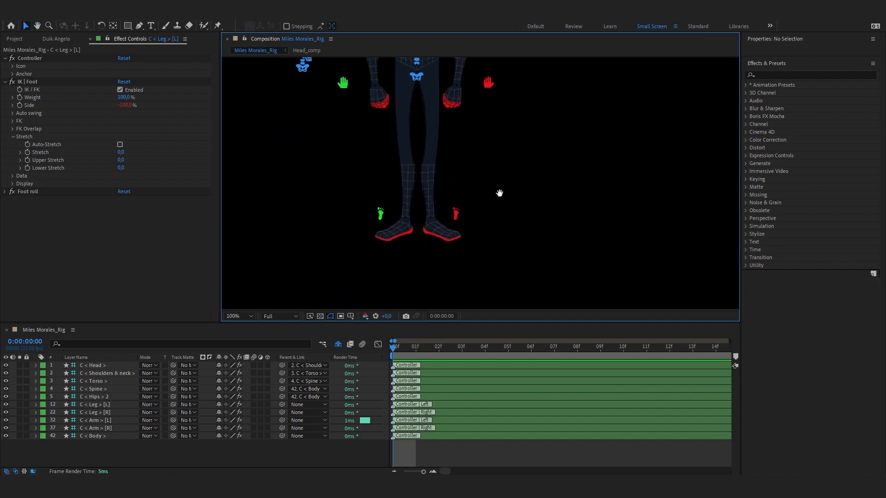
key(ctrl+s)
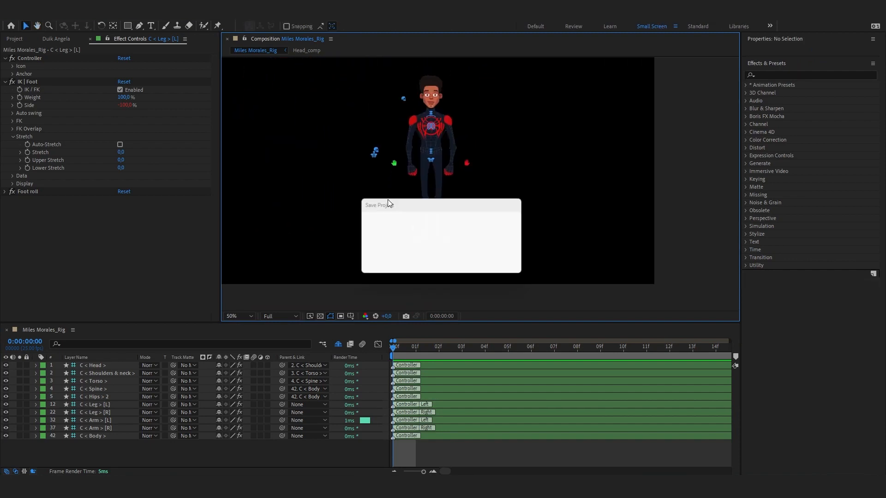
Close Duik's controller settings and create a Transform controller in the composition.
click(54, 38)
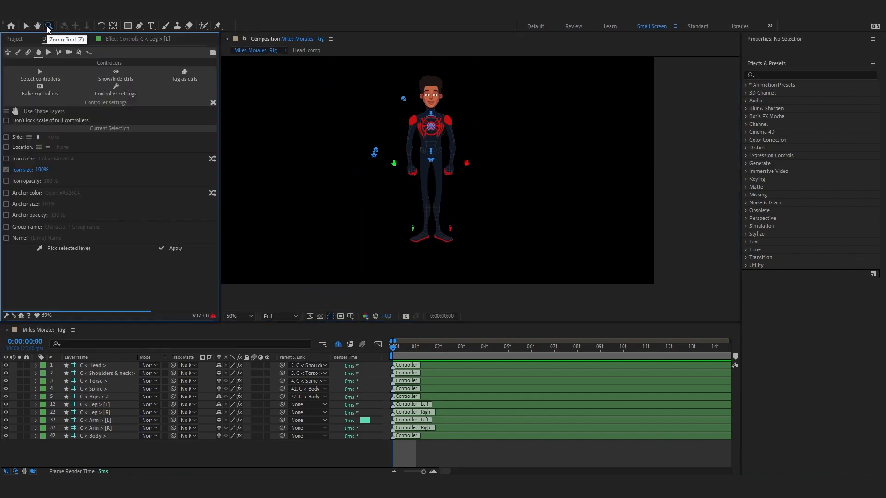
click(26, 25)
click(79, 53)
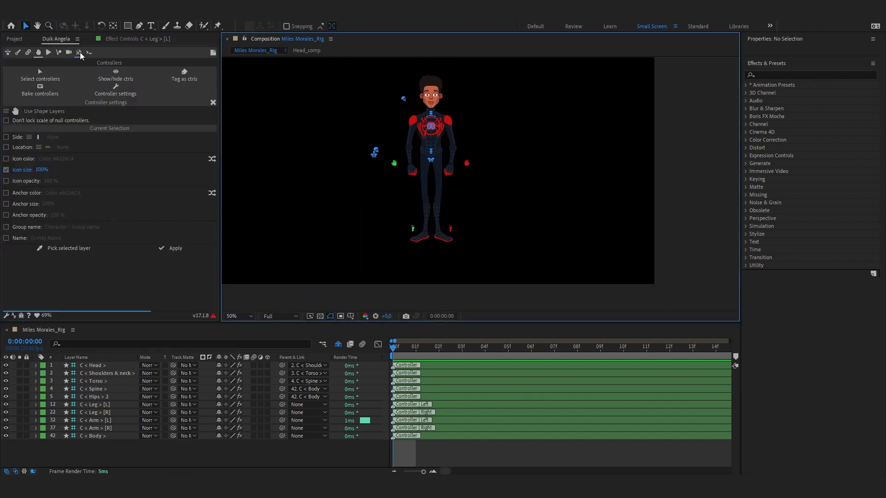
click(213, 103)
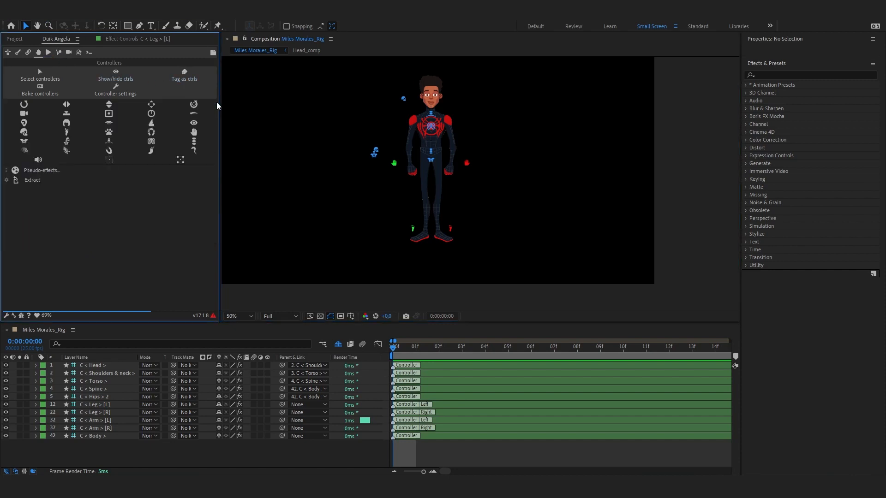
click(187, 103)
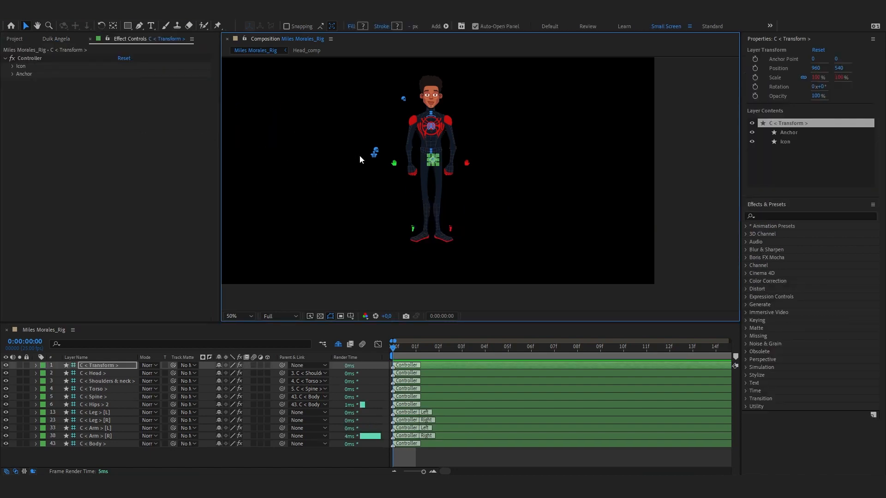
Move the new Transform controller below the character's feet, centred between them at about 956, 940.
scroll(473, 188, up, 2)
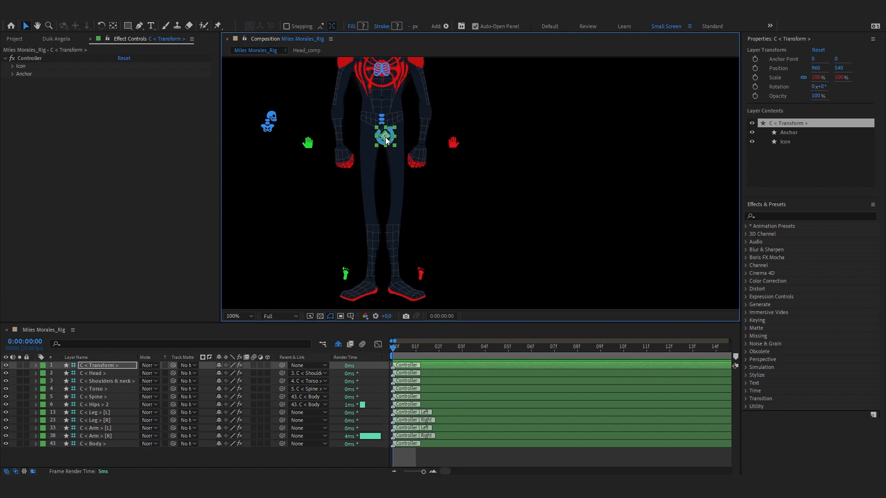
drag(385, 137, 433, 196)
key(v)
click(459, 303)
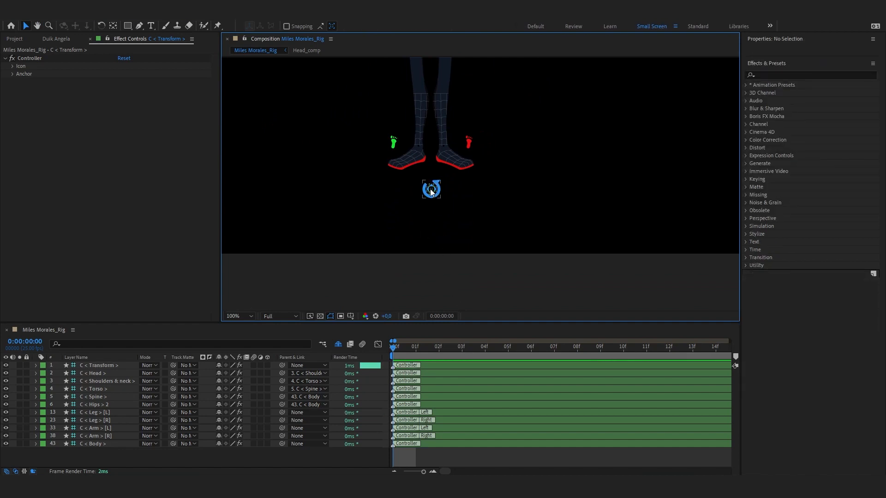
Rename the C < Transform > controller layer to C < Master >.
click(434, 187)
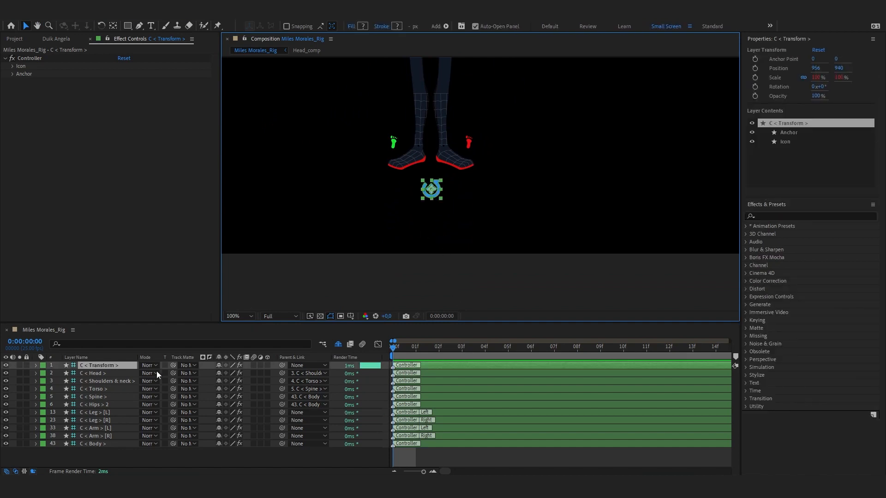
click(115, 366)
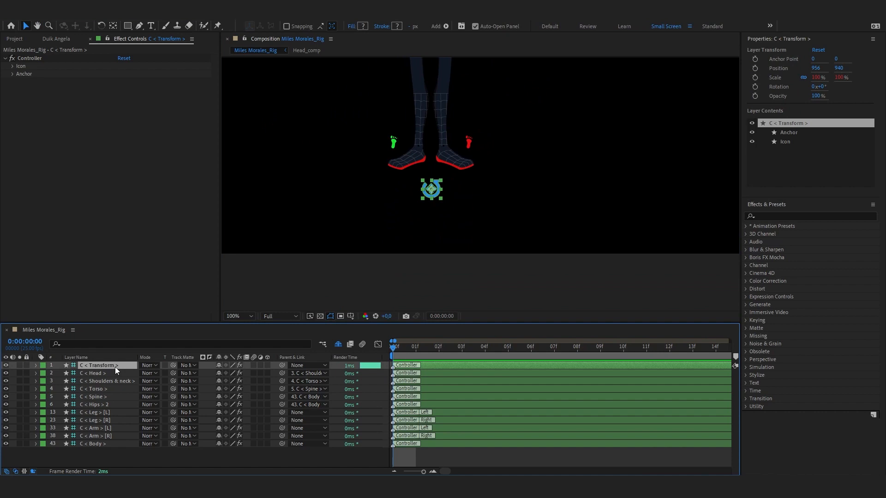
key(Return)
click(105, 364)
drag(102, 364, 85, 364)
text(Master)
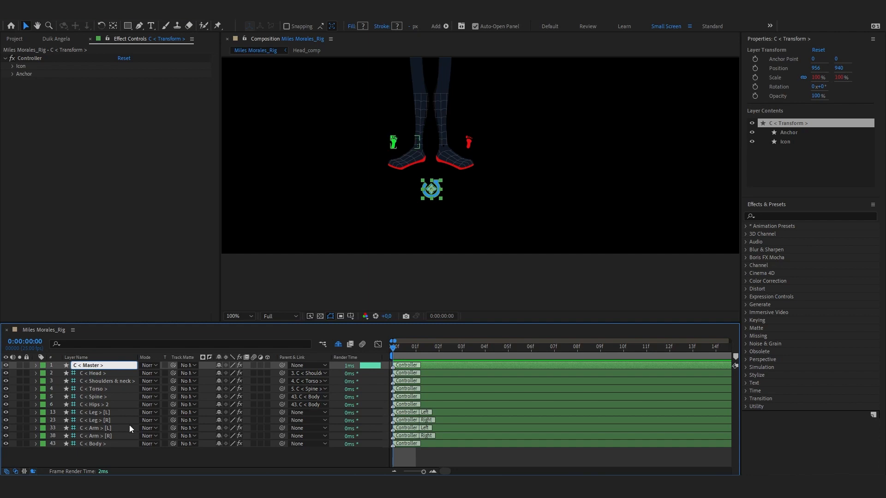
click(133, 381)
Parent the left and right leg controllers, both arm controllers and the C < Body > controller to C < Master >.
click(119, 414)
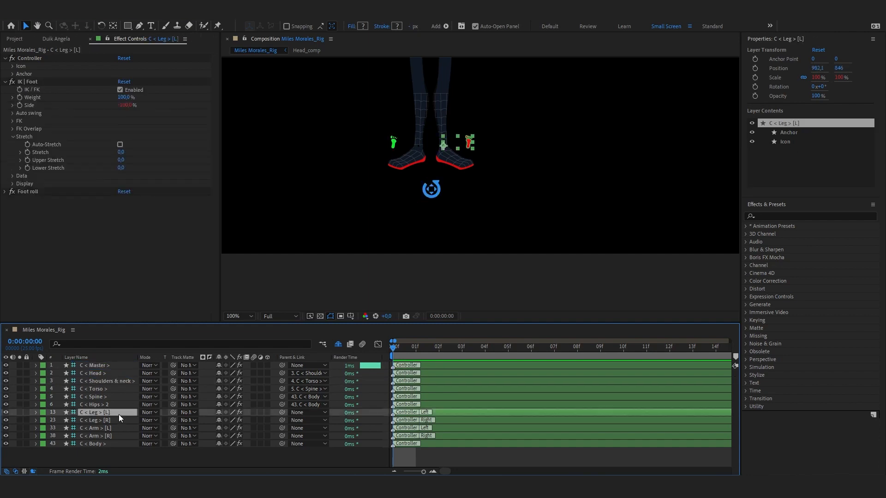
shift+click(113, 443)
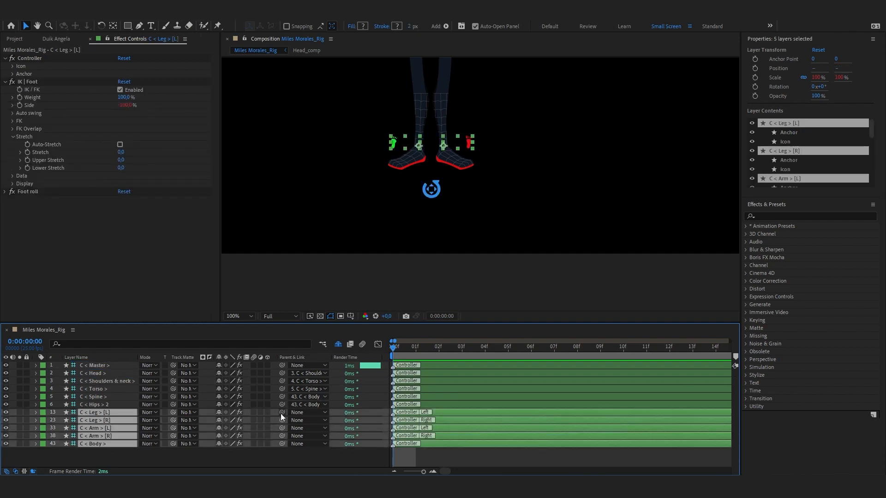
mouse_move(282, 413)
mouse_down()
mouse_move(134, 396)
mouse_move(118, 366)
mouse_move(256, 433)
mouse_move(281, 412)
mouse_up()
drag(281, 412, 101, 367)
click(101, 366)
Try moving the C < Master > controller across the composition to about 632, 924 to test the parenting.
scroll(408, 203, down, 6)
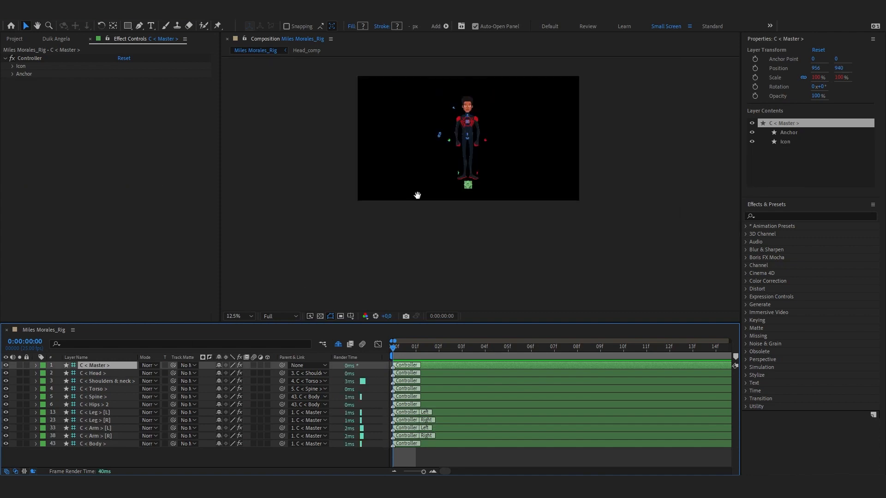
scroll(409, 234, up, 4)
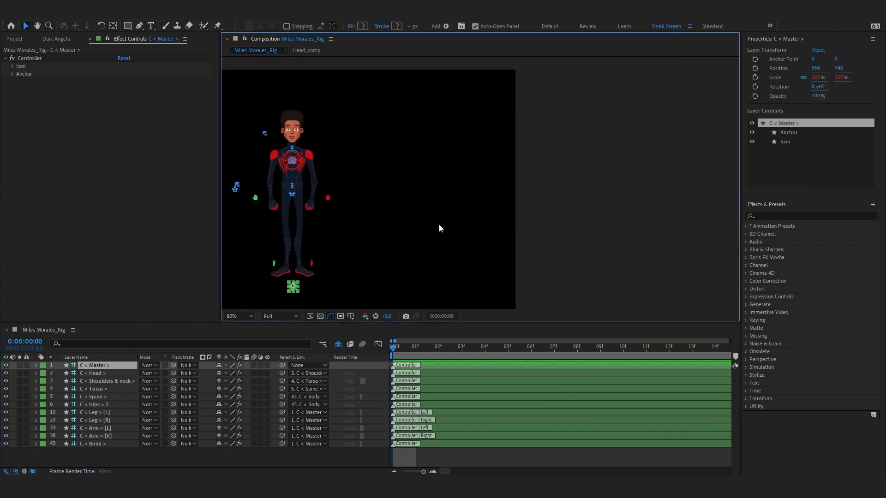
scroll(532, 187, down, 2)
key(v)
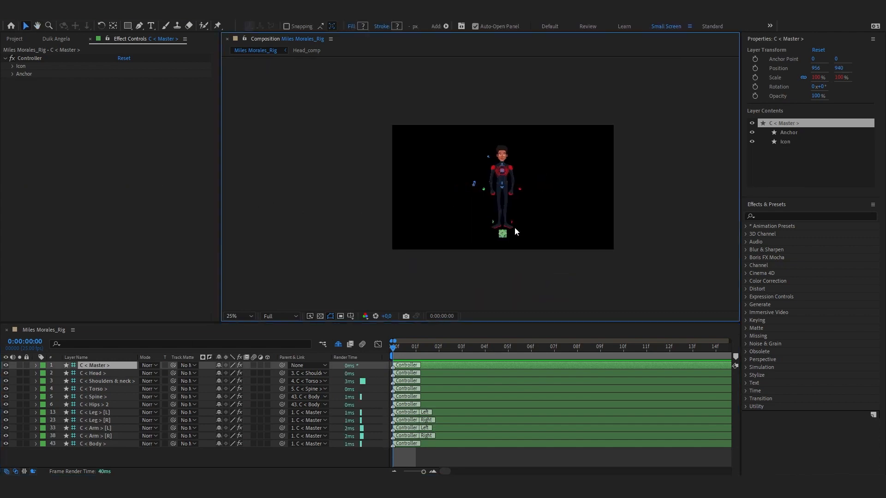
drag(502, 234, 443, 191)
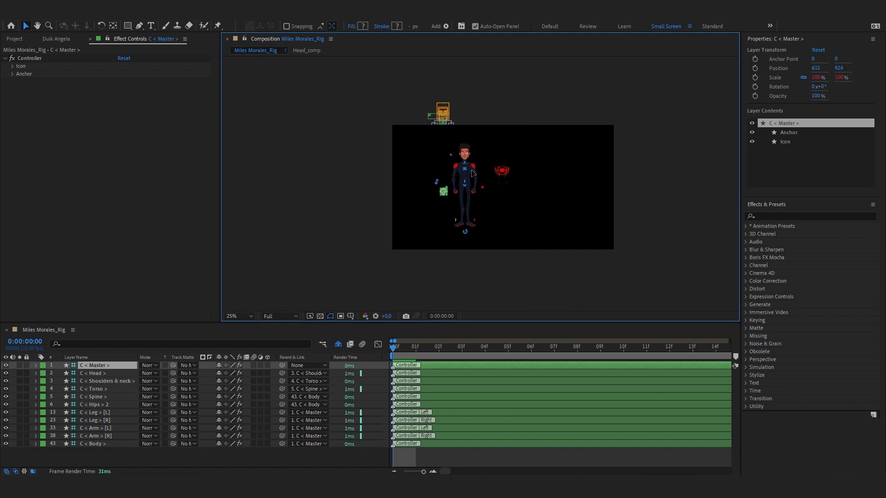
drag(541, 188, 484, 213)
Try posing the character's hands on the hips with the hand controllers, and move the C < Master > controller again.
scroll(480, 232, up, 2)
drag(555, 230, 557, 220)
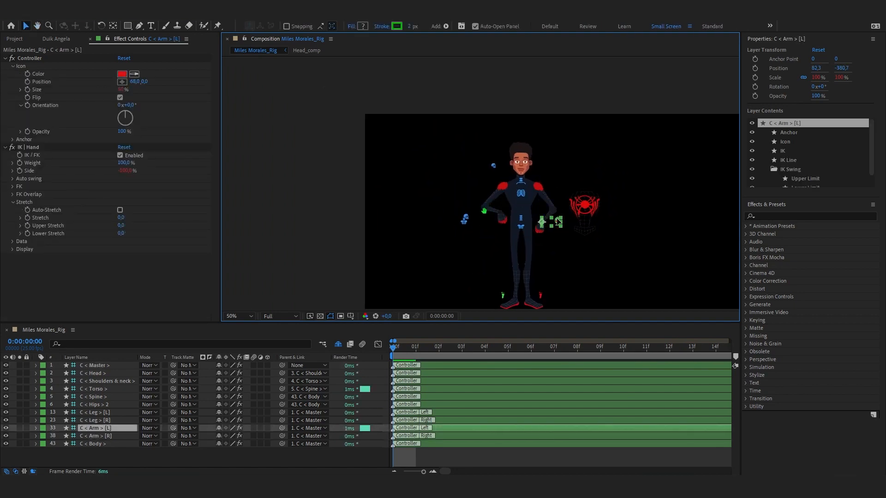
drag(571, 258, 495, 155)
click(451, 215)
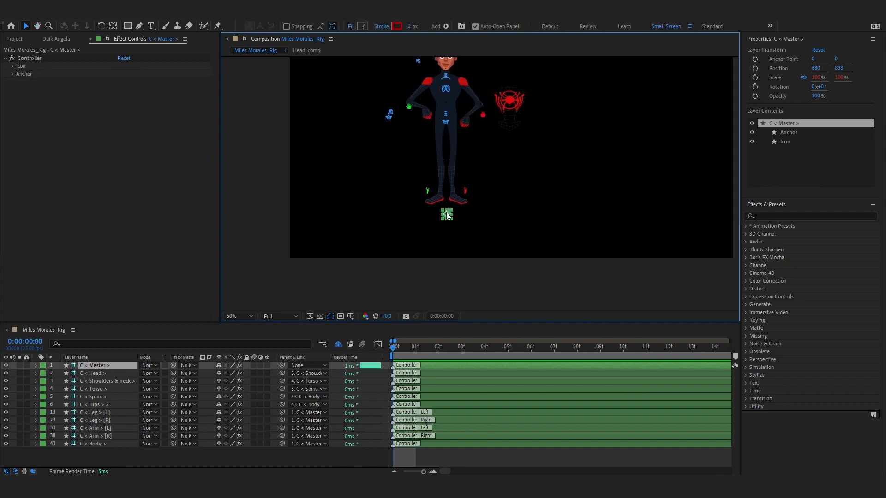
drag(518, 210, 646, 205)
drag(591, 129, 550, 171)
scroll(517, 189, down, 2)
Undo the test moves of the master and hand controllers, and clear the selection.
key(ctrl+z)
key(ctrl+z)
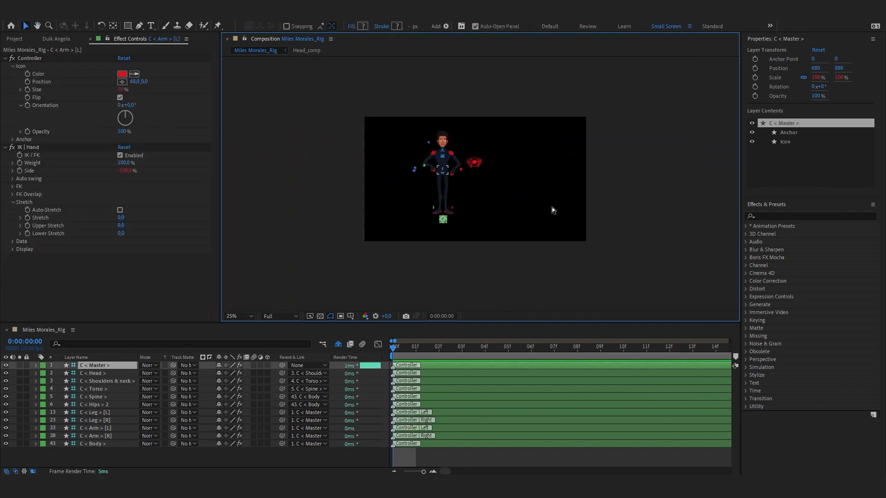
key(ctrl+z)
key(ctrl+z)
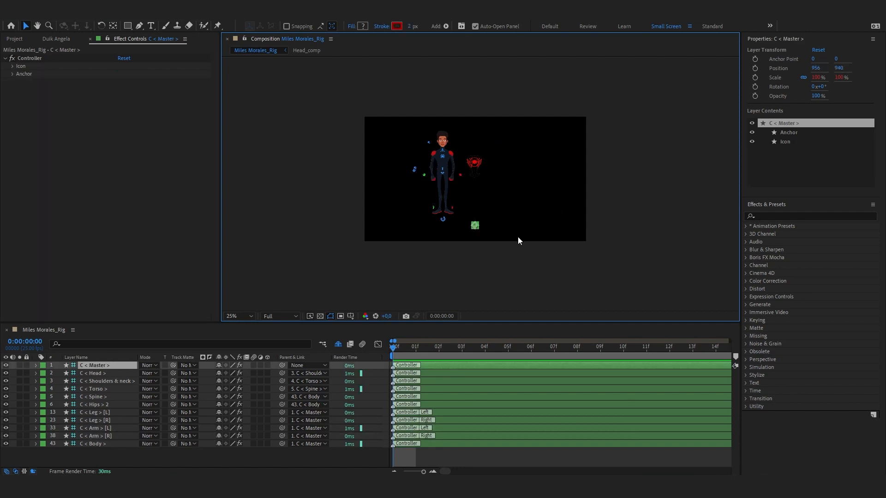
click(472, 261)
scroll(478, 257, up, 2)
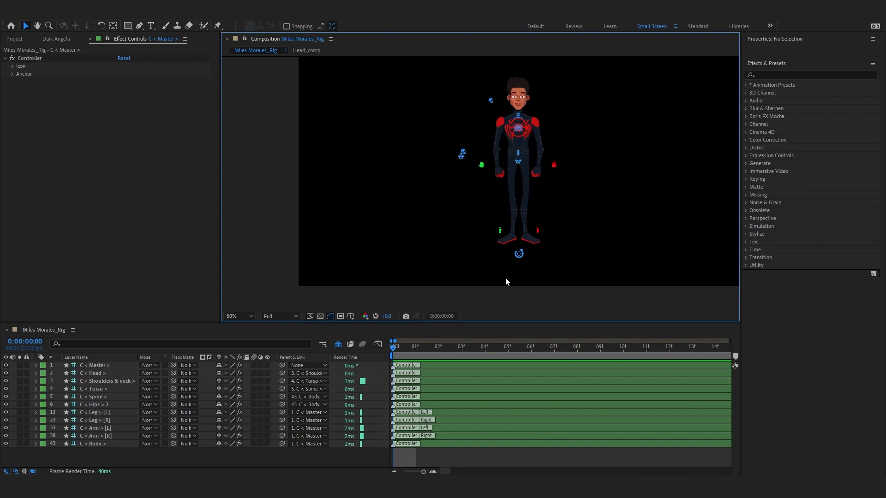
Nudge the C < Arm > [L] hand controller slightly inward and down to about 79.3, -378.7.
click(518, 255)
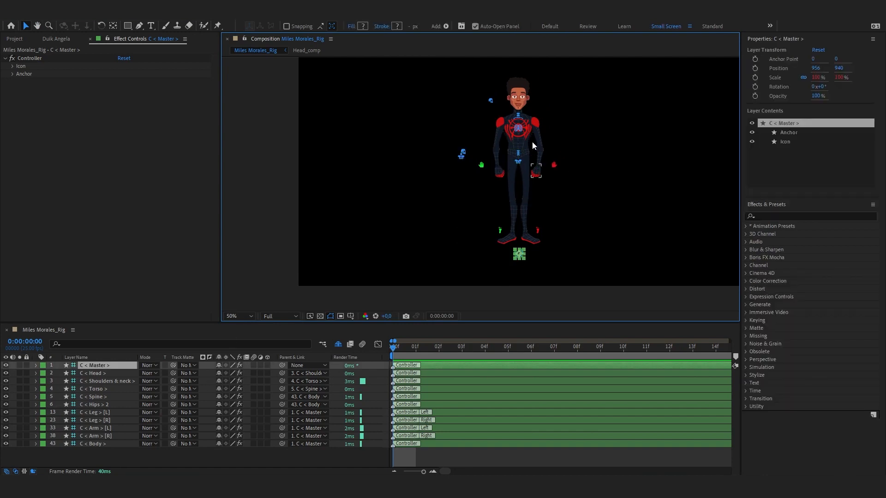
scroll(489, 171, up, 2)
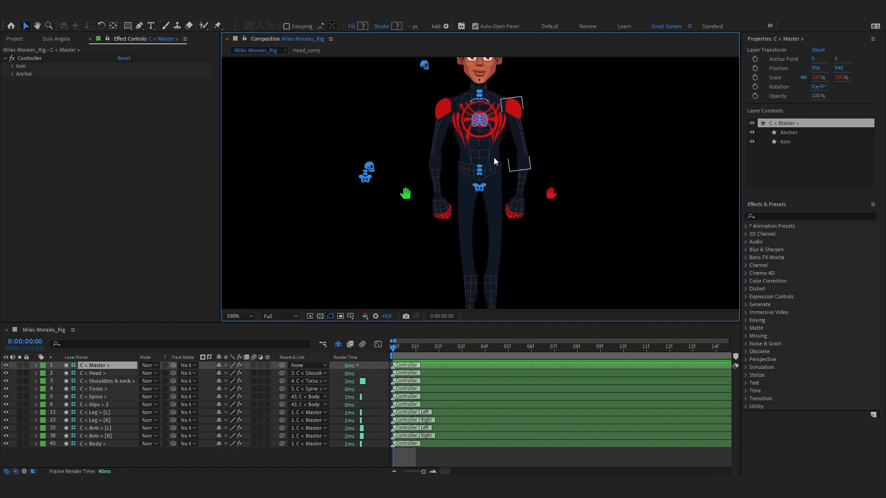
click(551, 194)
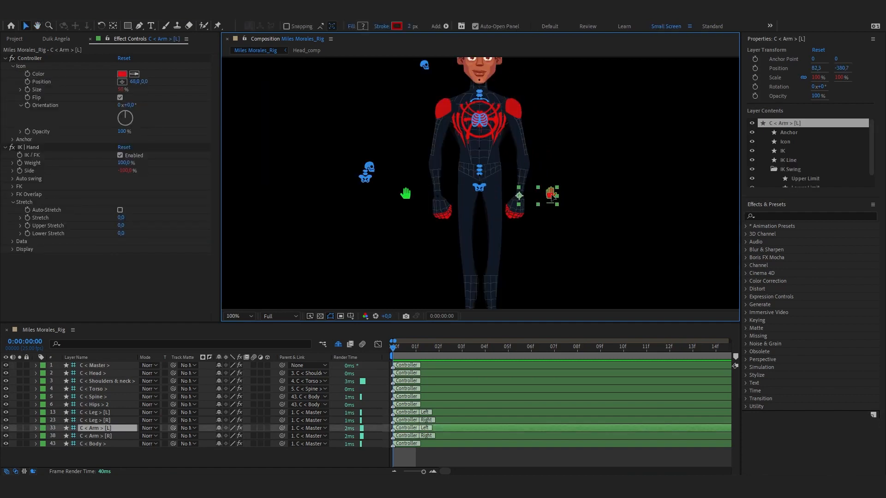
drag(552, 198, 551, 199)
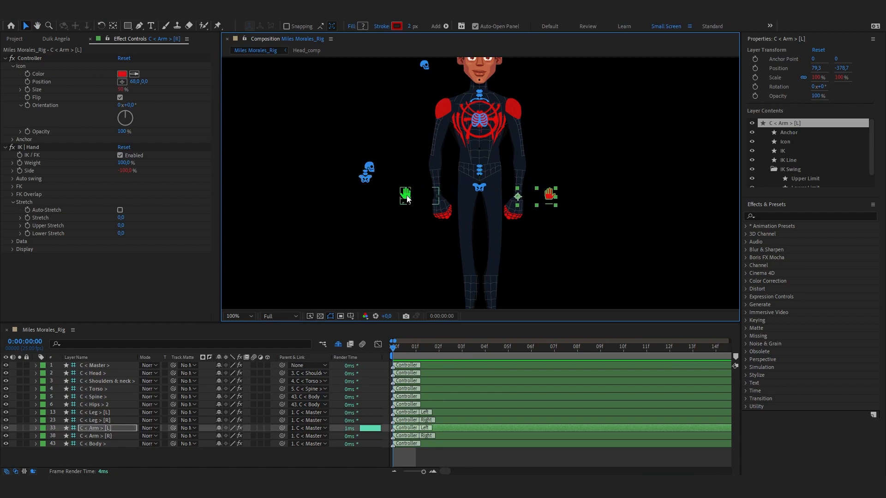
Select the C < Arm > [R] hand controller and check its position against the rest of the character.
click(406, 196)
key(h)
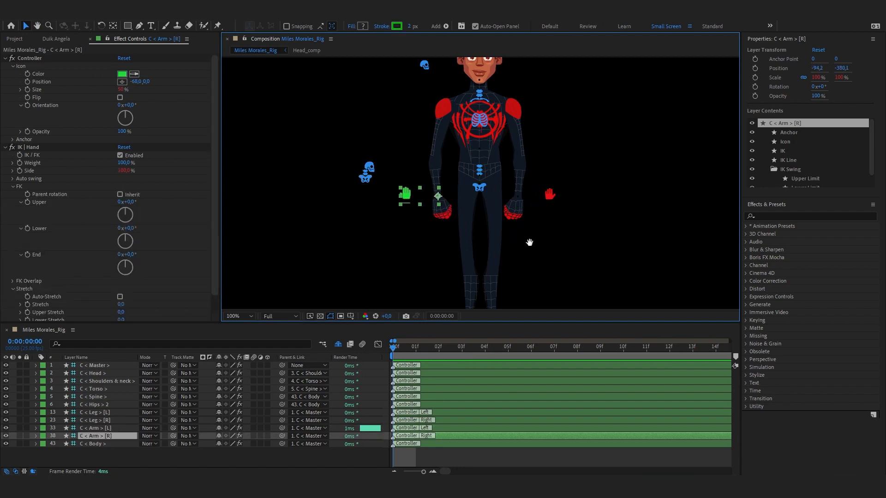
drag(530, 251, 515, 203)
key(v)
key(comma)
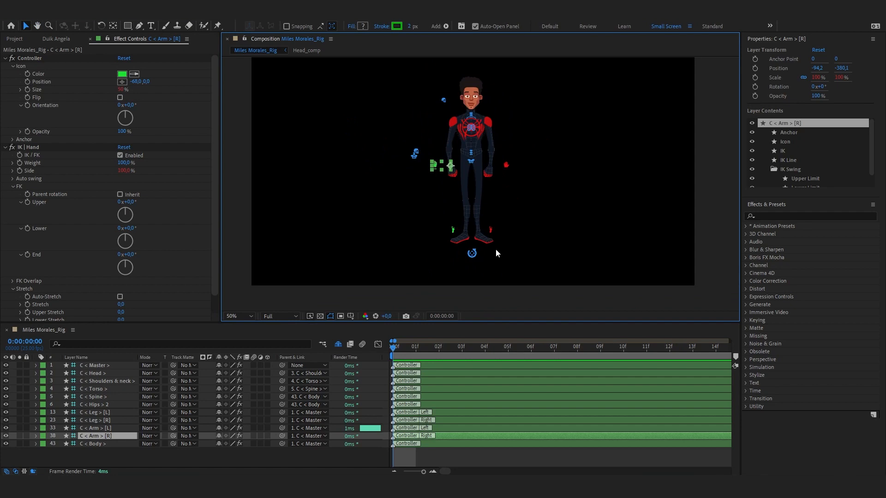
key(period)
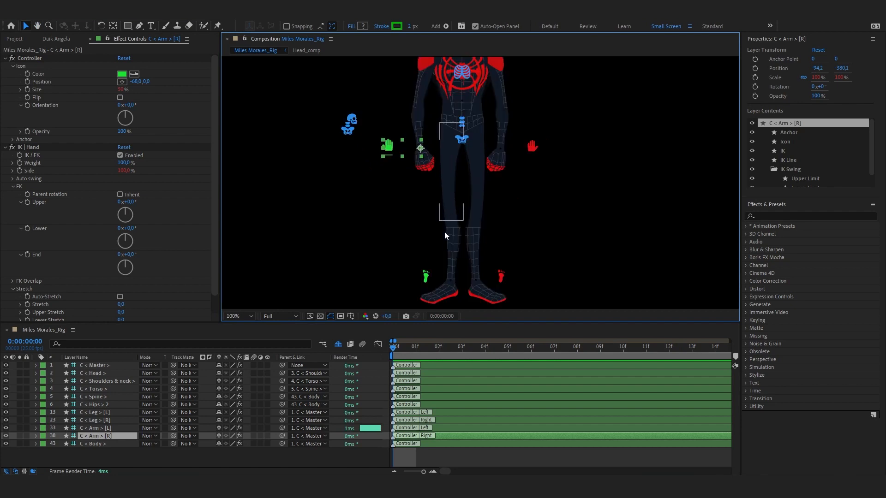
Zero out the transformations of both leg, both arm, master and body controllers with Duik's Add zero.
click(426, 281)
key(comma)
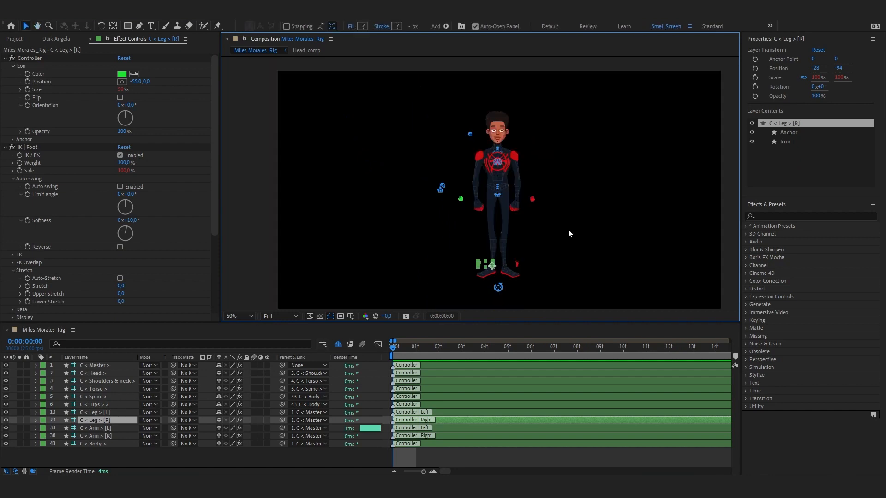
shift+click(518, 266)
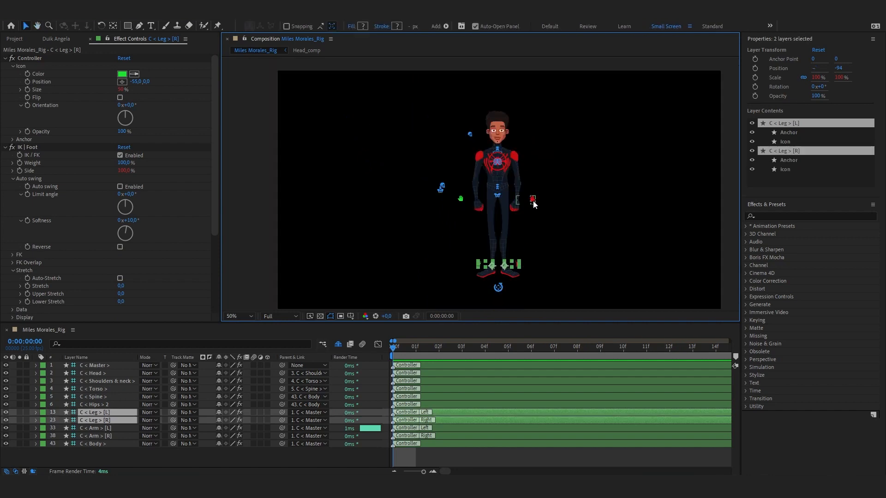
shift+click(532, 199)
shift+click(460, 200)
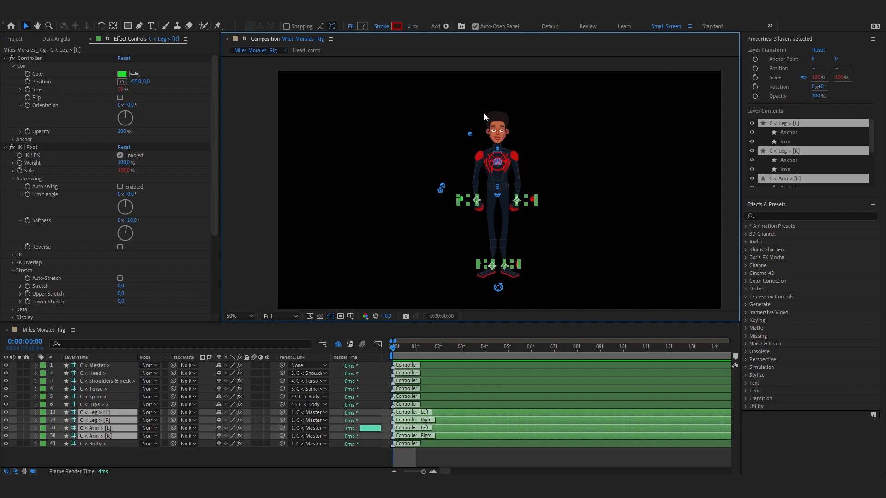
shift+click(499, 290)
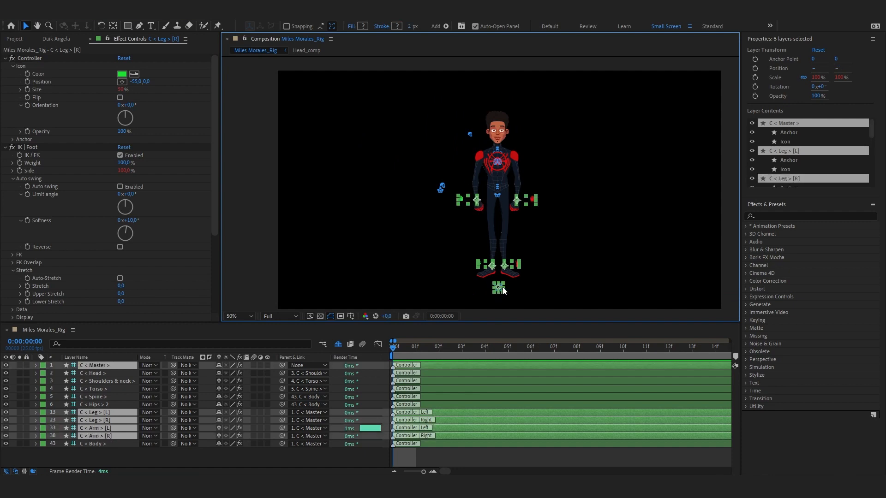
shift+click(440, 192)
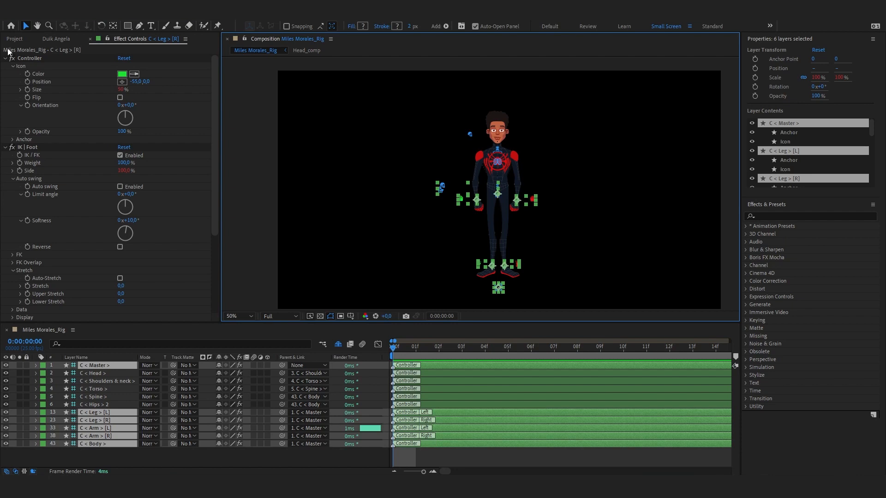
click(61, 40)
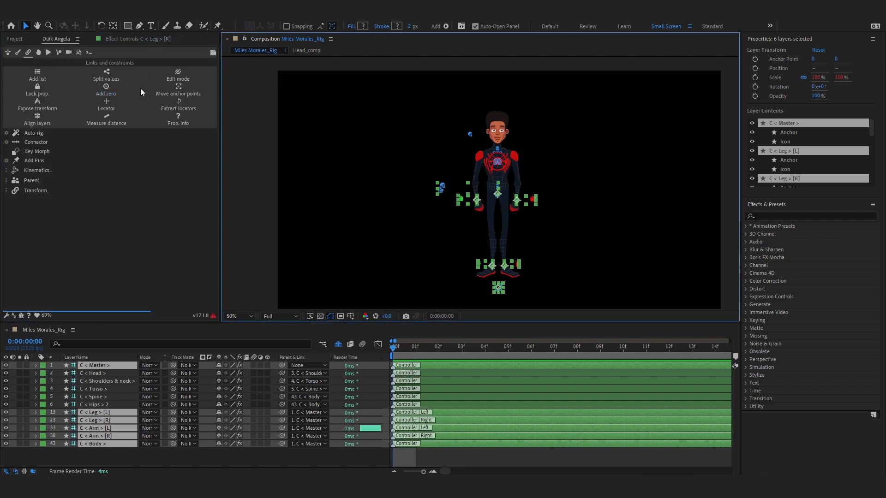
click(28, 53)
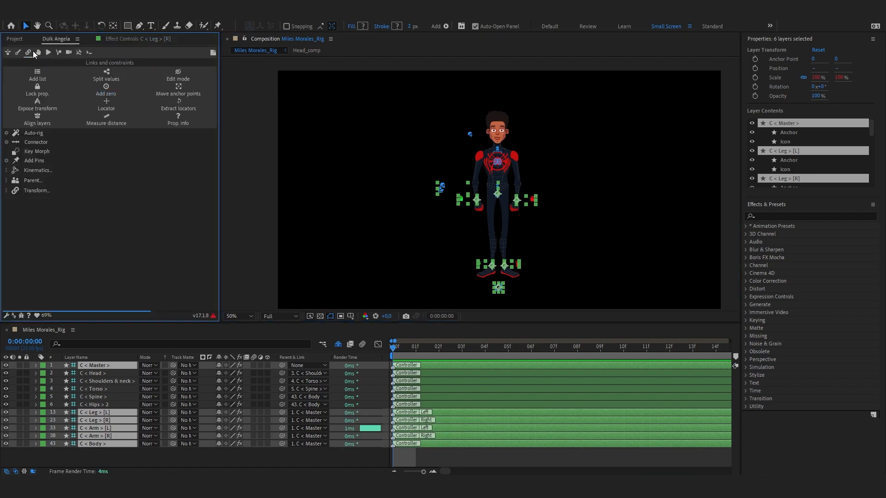
click(107, 87)
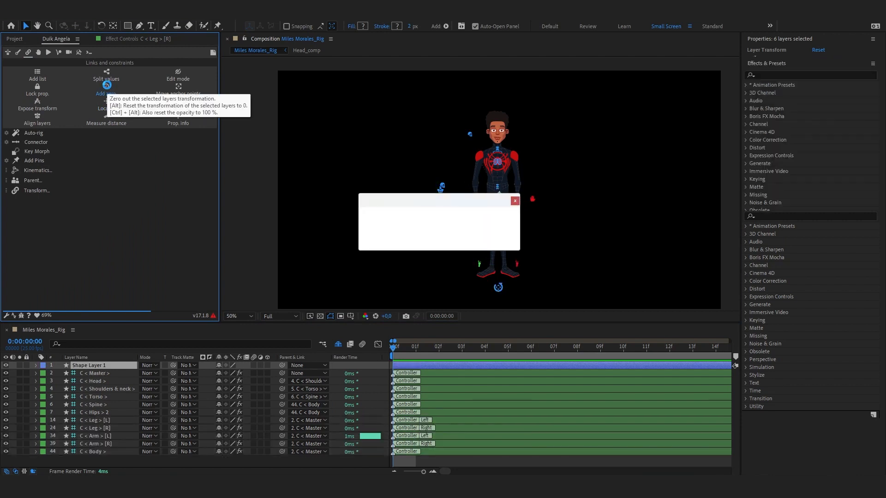
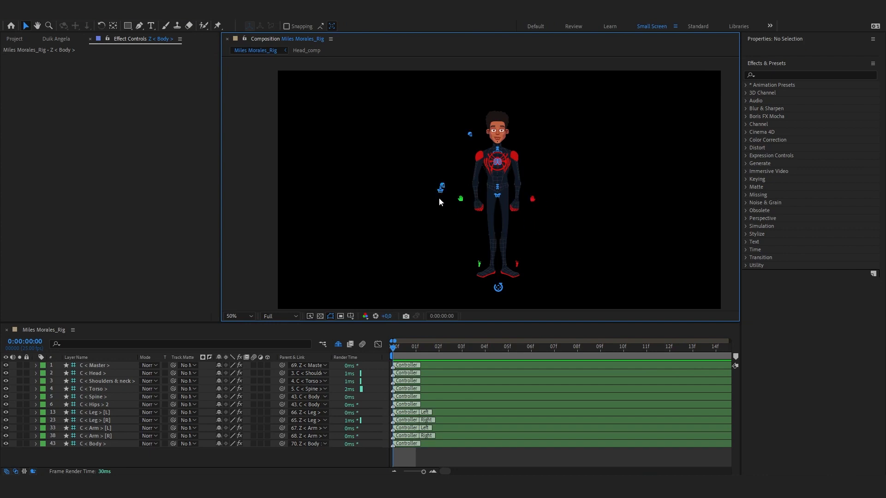
Move the C < Body > controller down to about 0, 64 to test the zeroed controls.
click(443, 192)
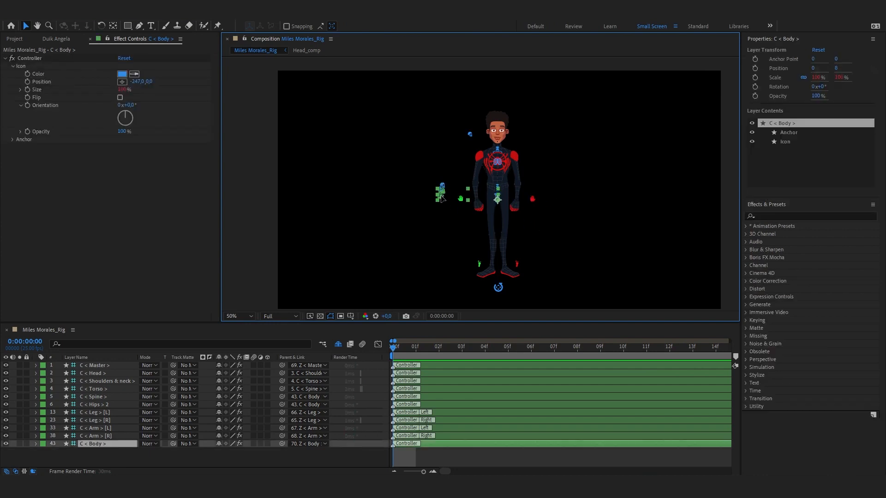
drag(441, 202, 442, 206)
scroll(473, 214, up, 2)
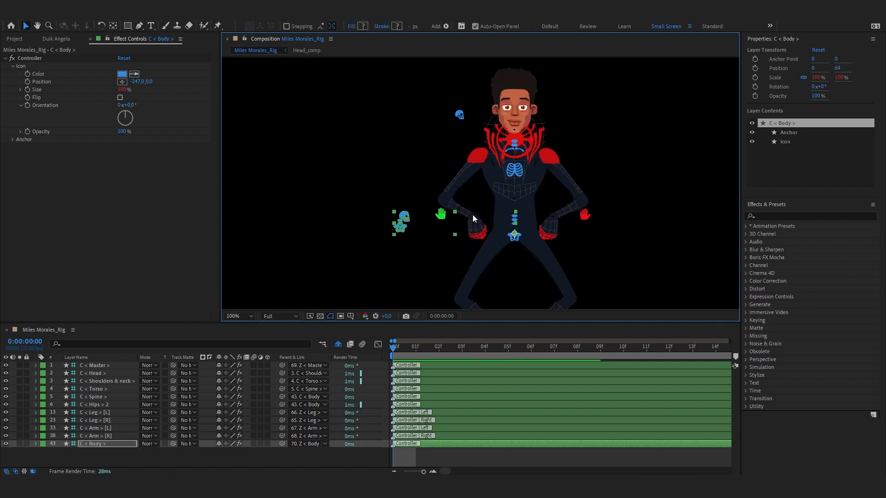
Reveal the C < Body > controller's Position and set its Y value to 0.
key(p)
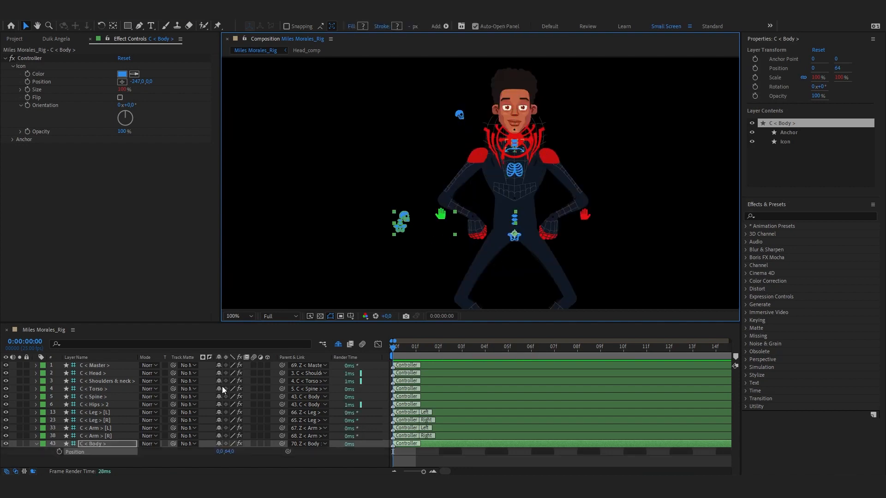
click(230, 453)
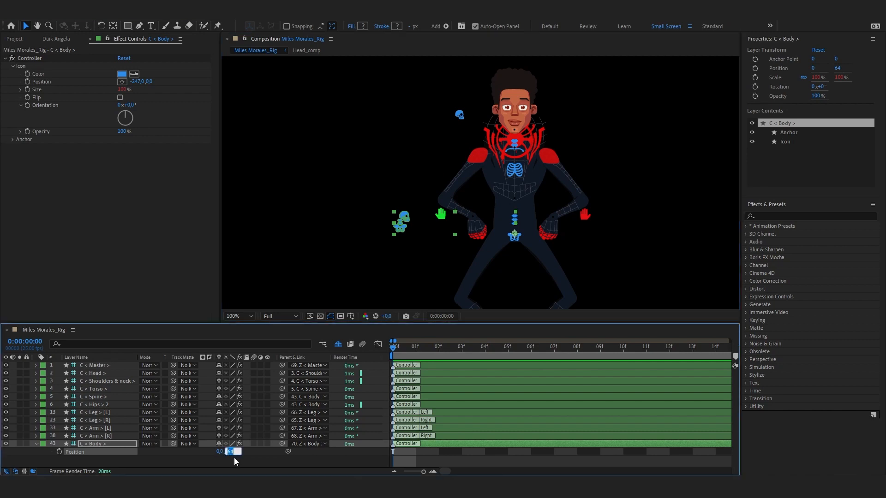
text(0)
click(287, 461)
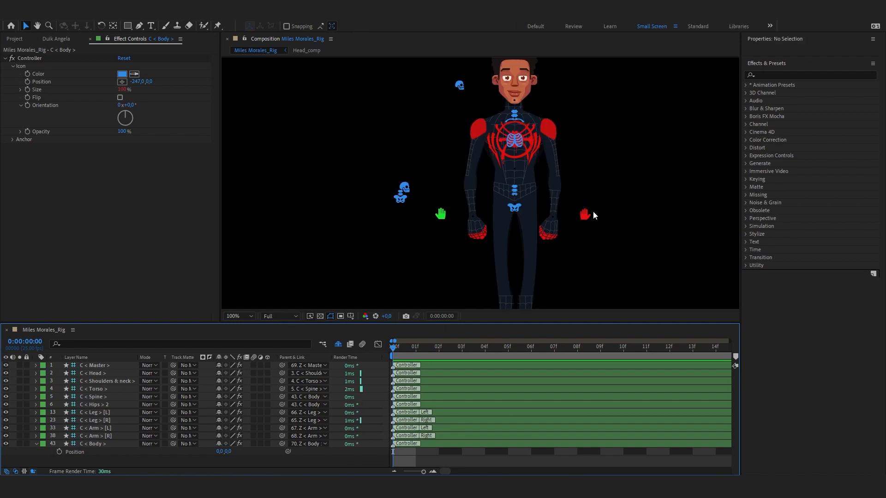
Test the C < Arm > [L] controller by moving it to about 90, -50, and reset its Position to 0, 0.
drag(586, 214, 631, 195)
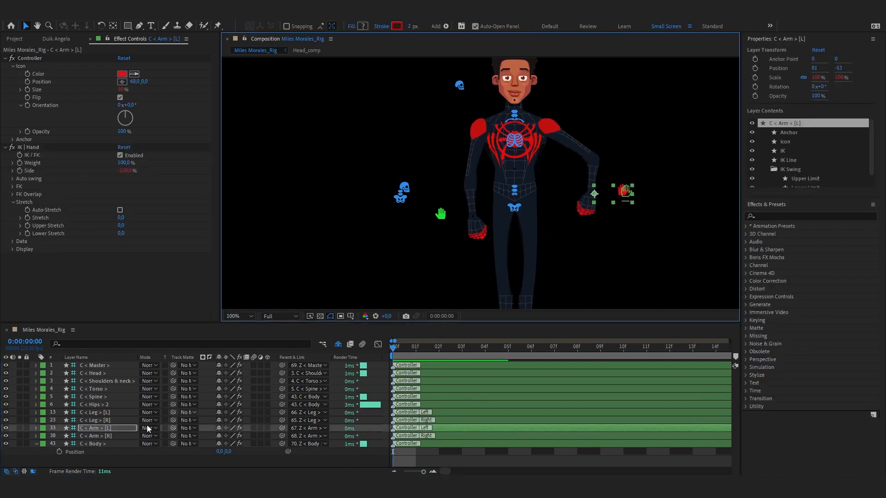
key(p)
click(219, 435)
text(0)
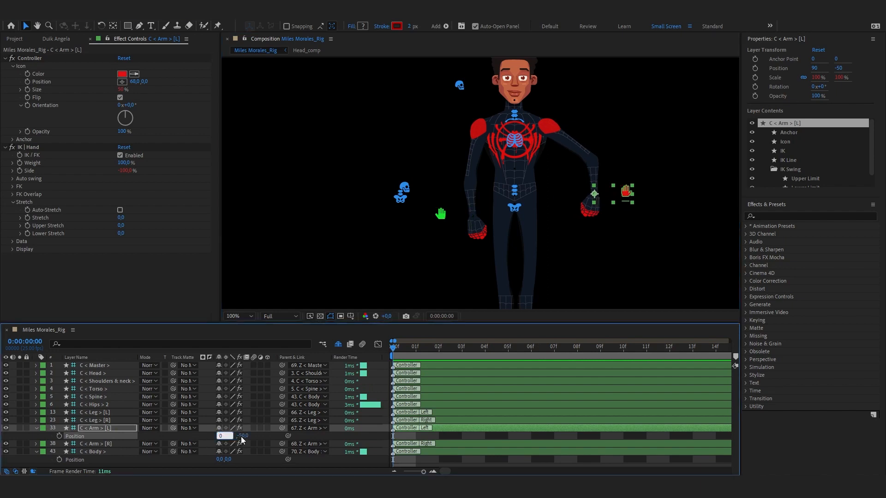
click(241, 437)
click(230, 436)
text(0)
key(Return)
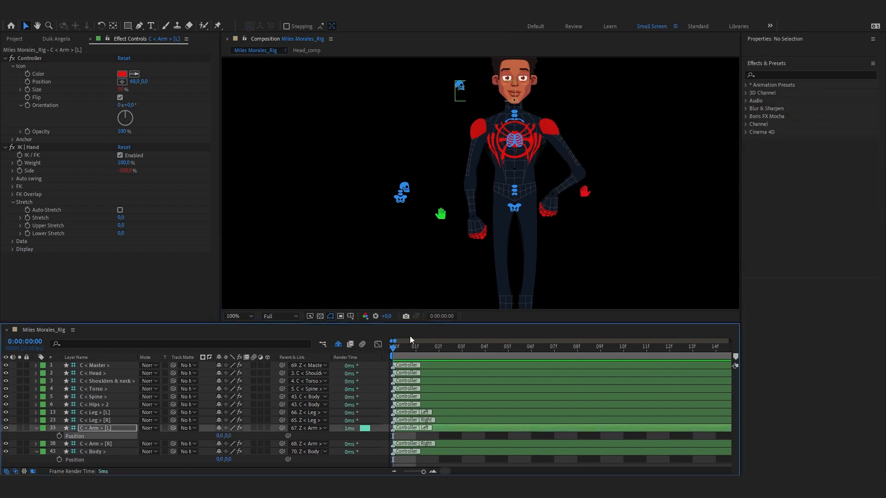
click(411, 340)
Test the C < Arm > [R] controller by moving it to about -8.5, -52 and rotating it to about -88°.
drag(582, 216, 553, 210)
scroll(469, 212, up, 1)
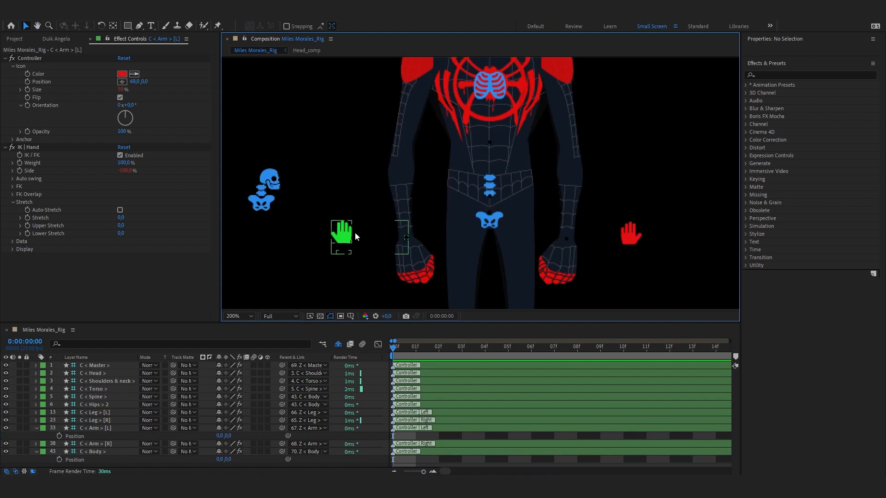
drag(340, 236, 386, 284)
key(w)
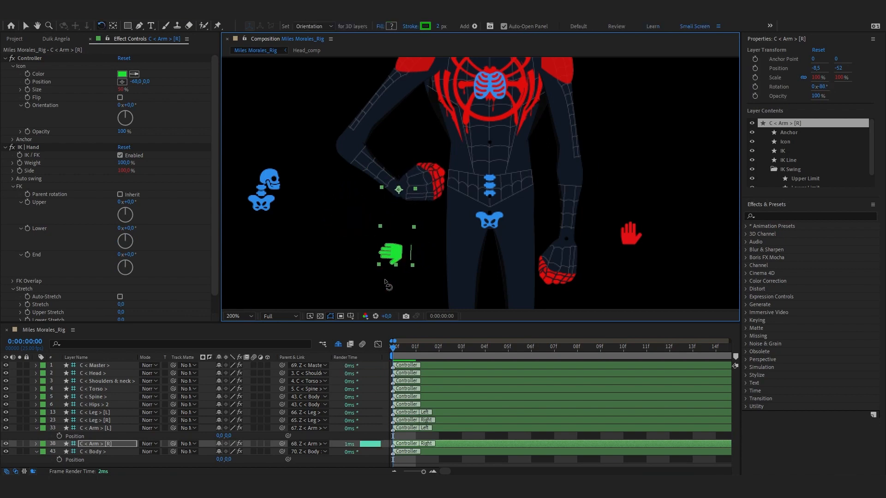
Reveal the C < Arm > [R] controller's Rotation and set it to 0°.
key(r)
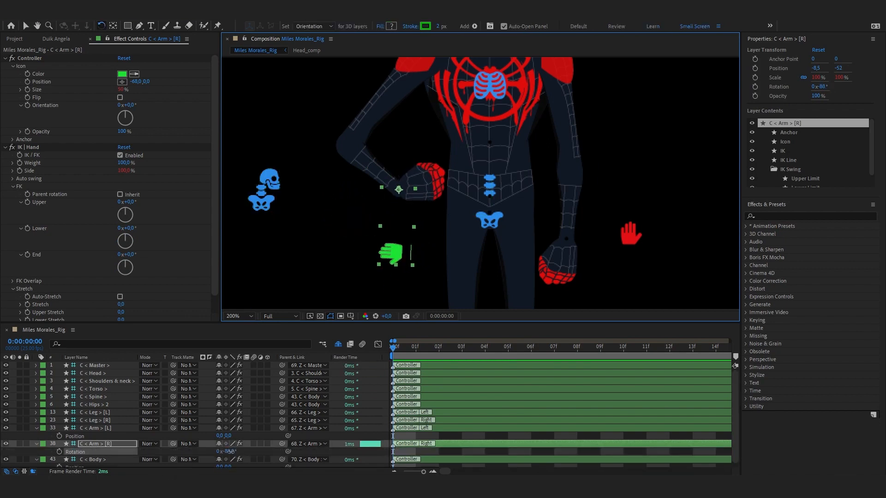
click(231, 451)
text(0)
click(365, 223)
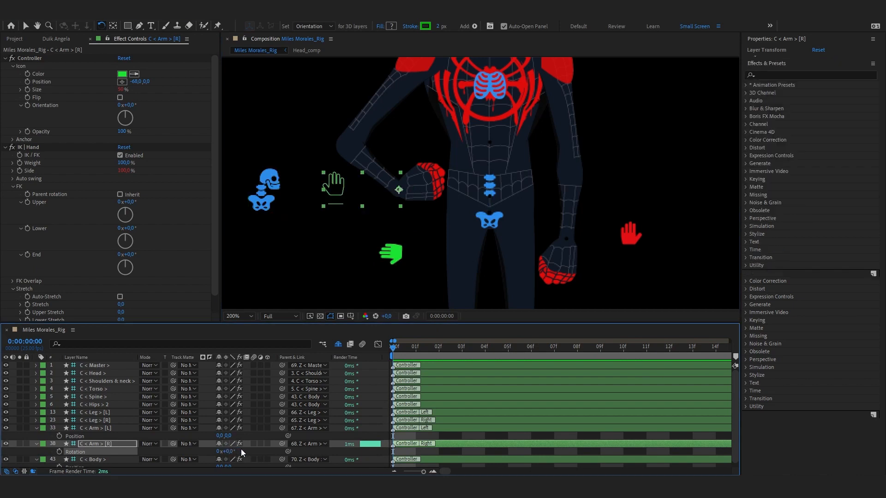
click(331, 189)
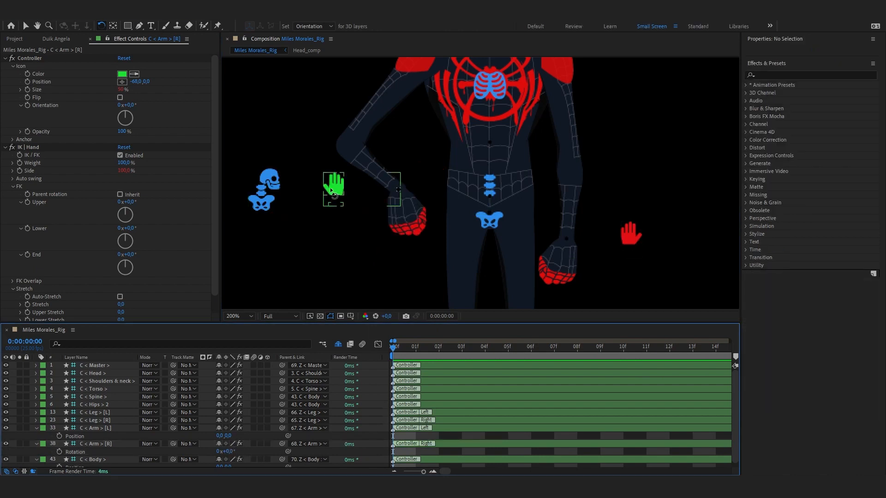
Reveal the C < Arm > [R] controller's Position and set both its X and Y values to 0.
click(331, 192)
key(p)
key(v)
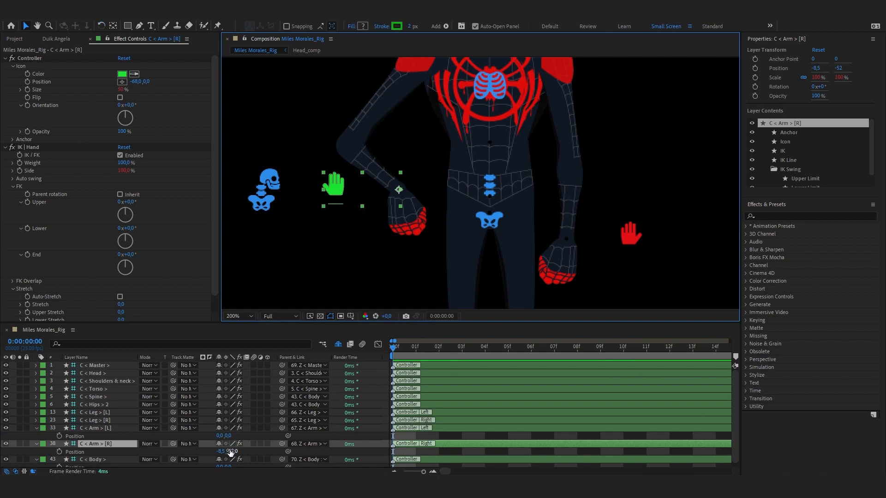
click(230, 452)
text(0)
click(220, 452)
text(0)
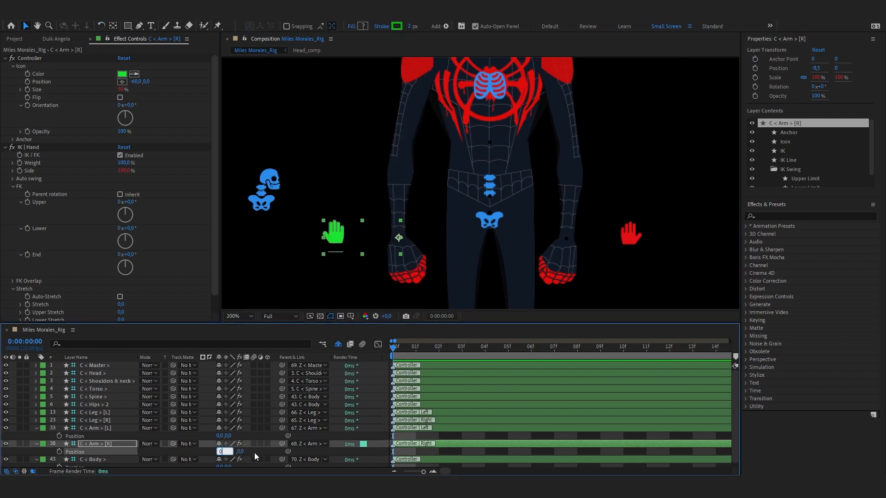
click(264, 446)
Save the project and select the C < Master > controller below the character's feet.
scroll(478, 204, down, 3)
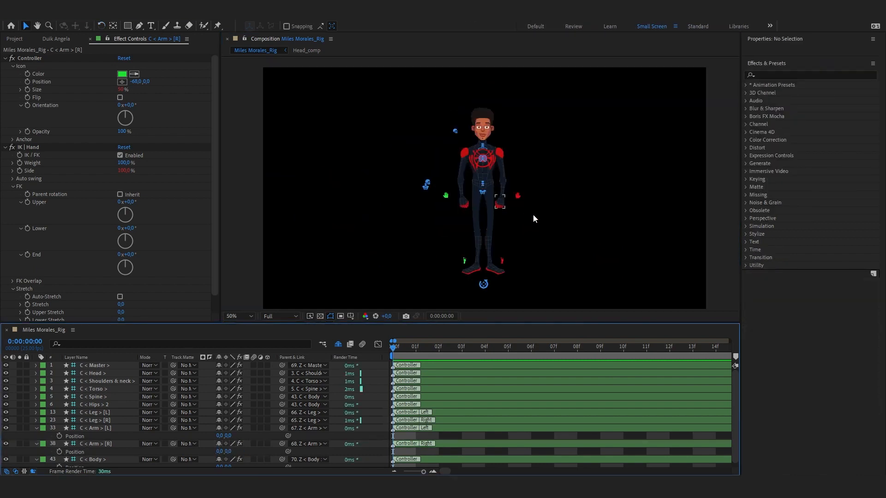
key(ctrl+s)
click(483, 282)
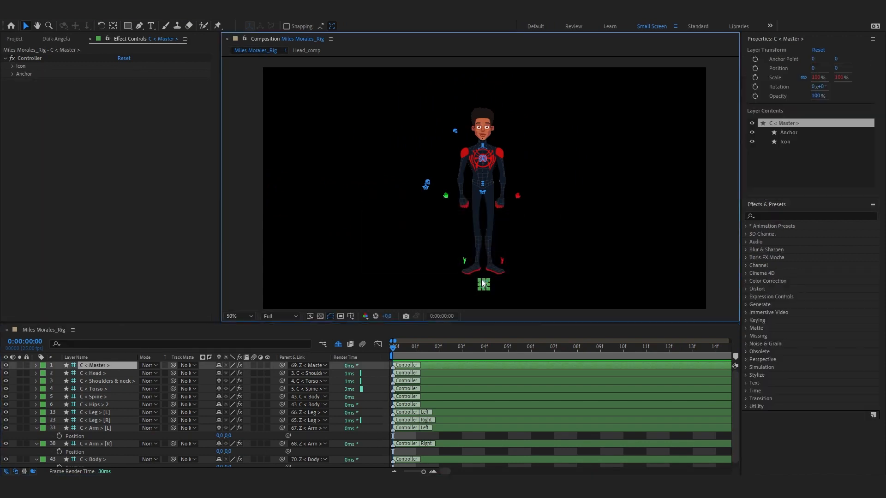
scroll(535, 179, up, 1)
scroll(536, 179, down, 1)
drag(536, 180, 518, 148)
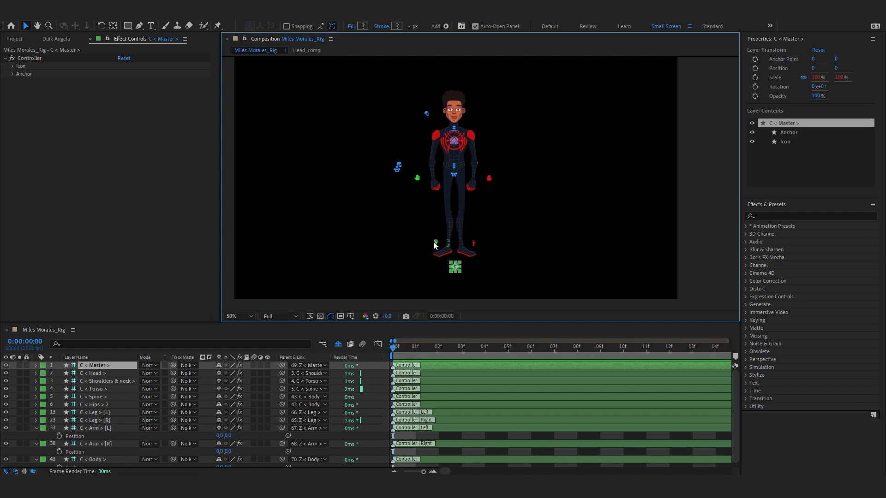
Test the C < Leg > [L] controller by moving it to about 12, -38, and undo the move.
click(450, 242)
click(473, 244)
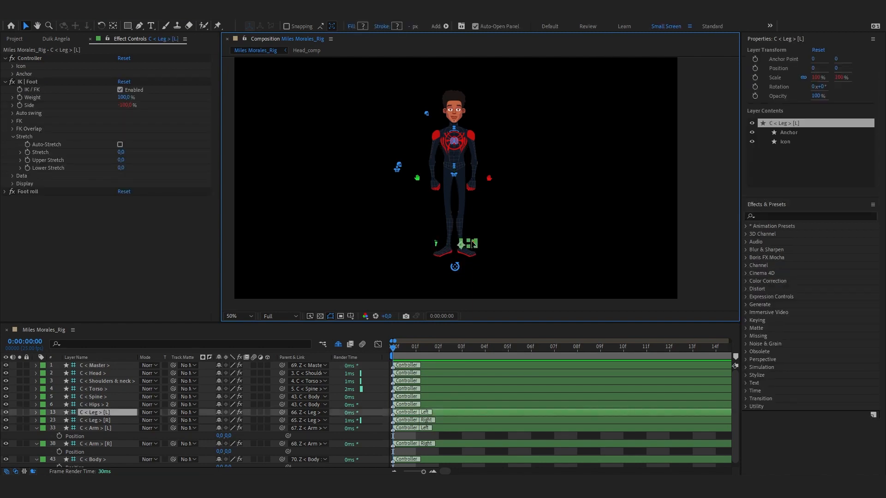
drag(473, 244, 477, 236)
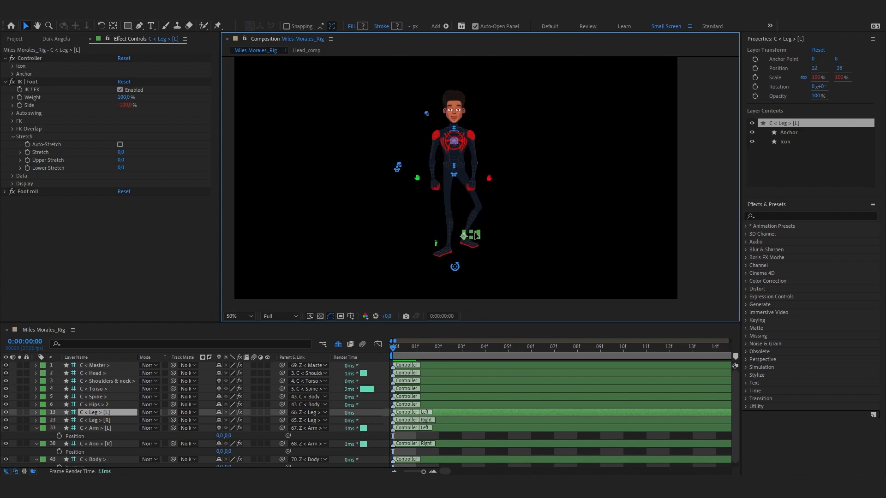
key(ctrl+z)
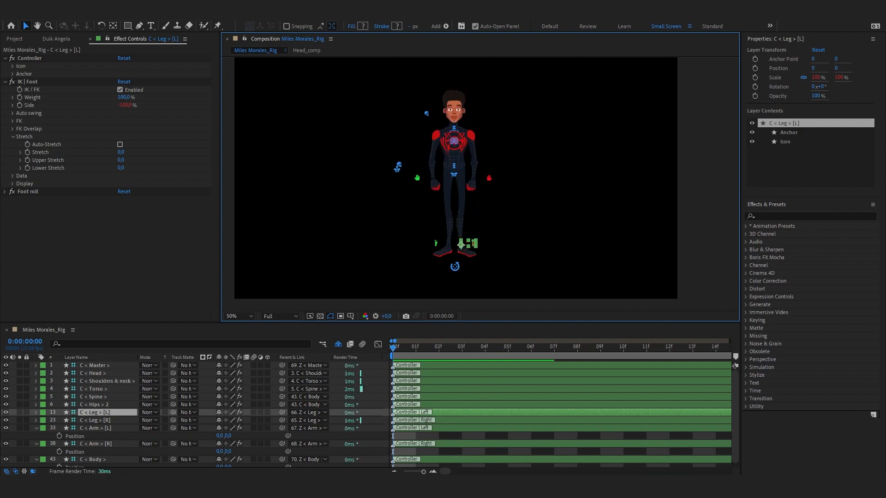
Switch to the Character work files folder, preview the Miles Morales back, front, profile, quarter back and quarter front files, and return to After Effects.
mouse_move(413, 487)
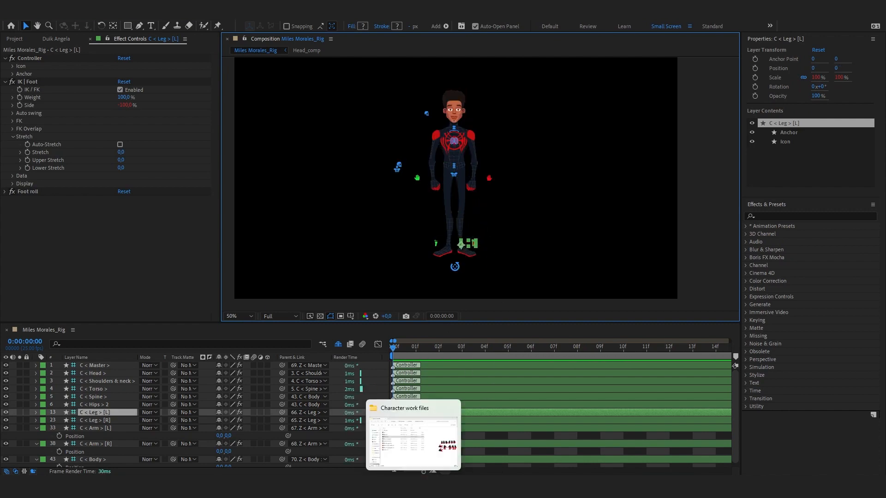
click(413, 439)
click(277, 212)
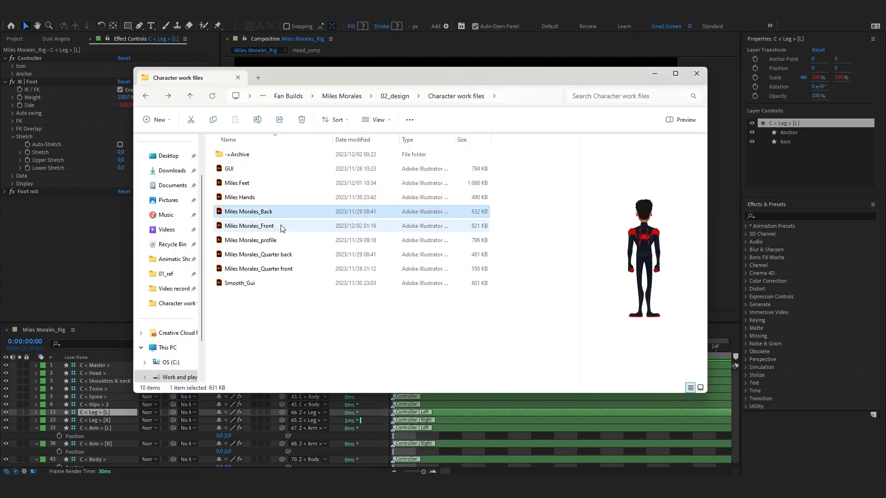
click(282, 226)
click(277, 240)
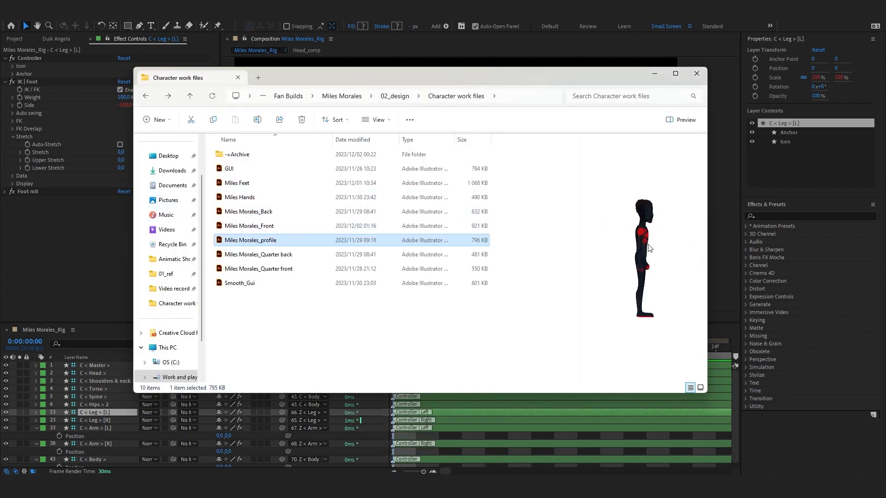
click(276, 257)
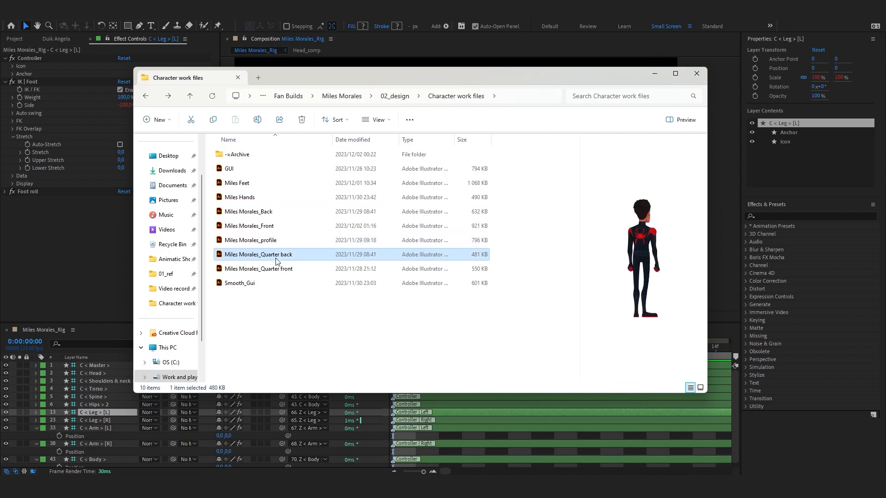
click(285, 270)
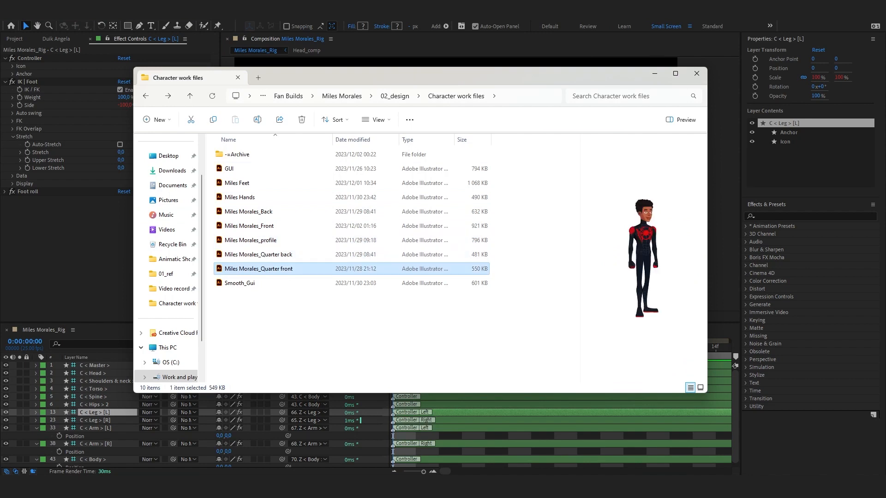
key(alt+Tab)
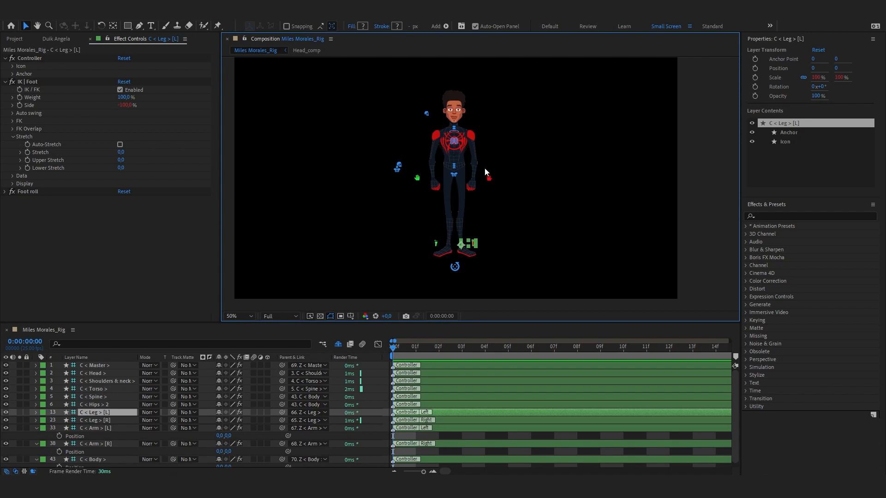
Look over the whole rig and select the C < Arm > [R] and C < Arm > [L] hand controllers in turn.
scroll(456, 173, up, 2)
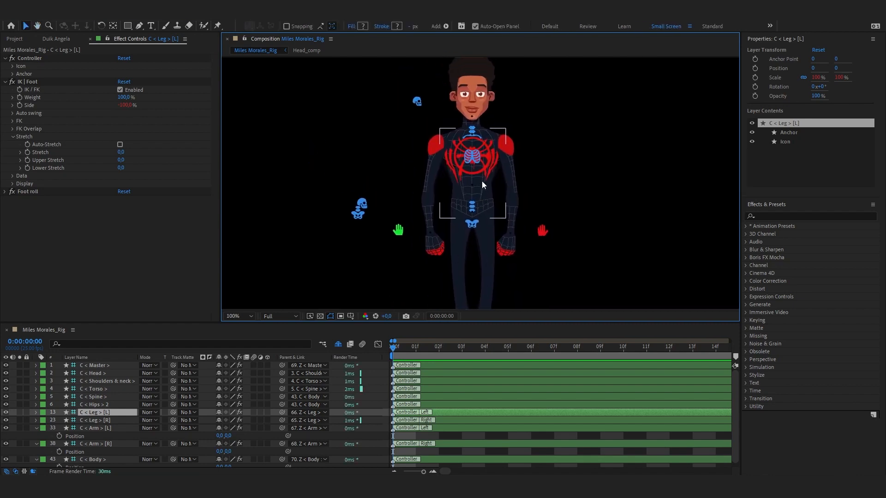
key(h)
scroll(508, 193, down, 2)
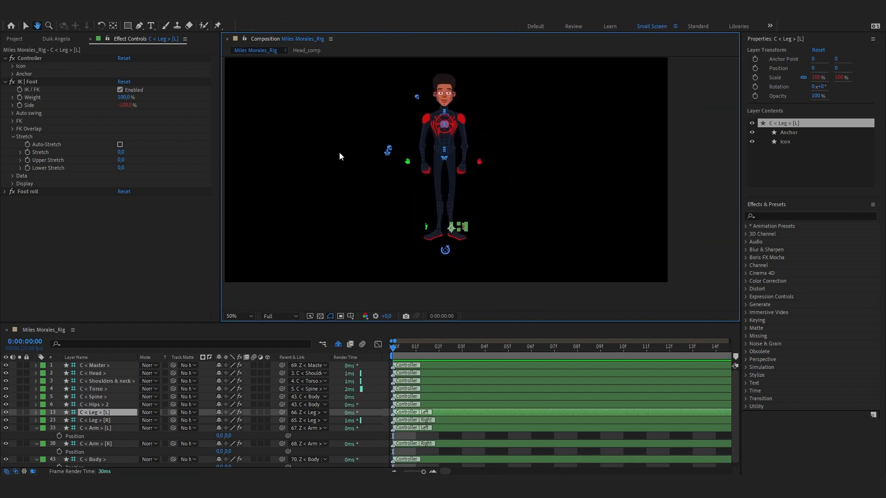
key(v)
click(409, 166)
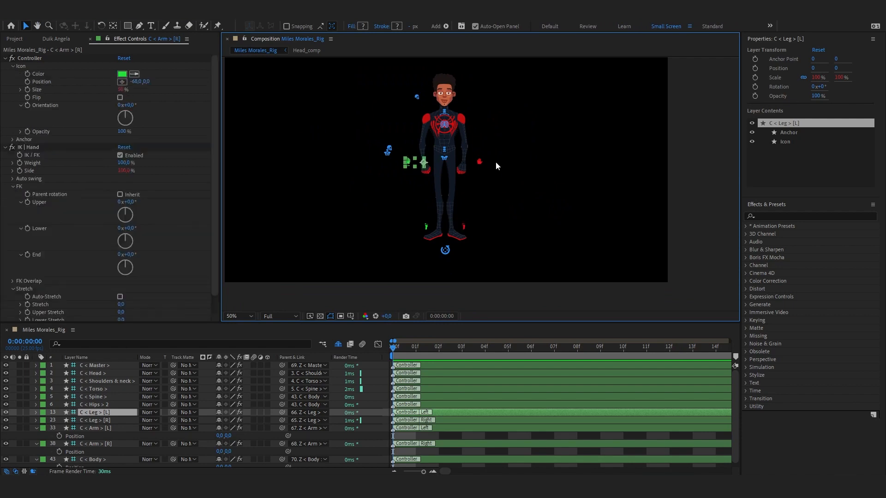
click(480, 162)
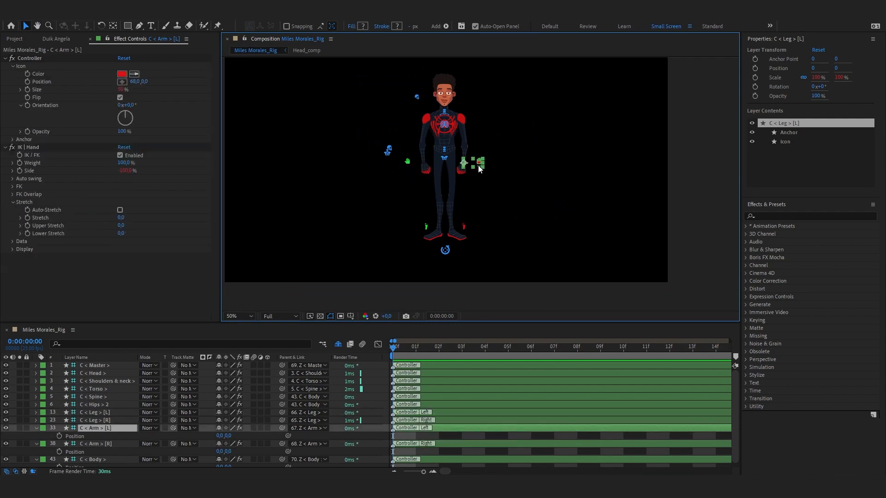
Collapse the revealed Position properties of the C < Arm > [L] and C < Arm > [R] layers.
click(384, 389)
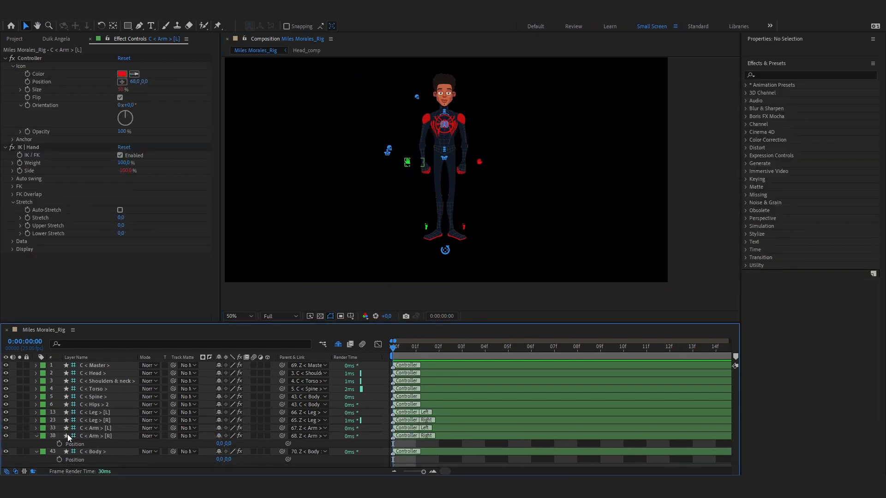
click(36, 436)
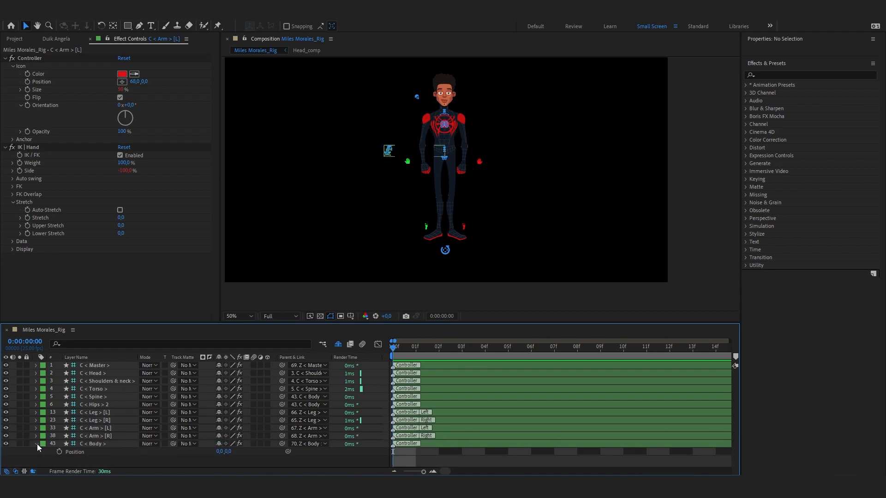